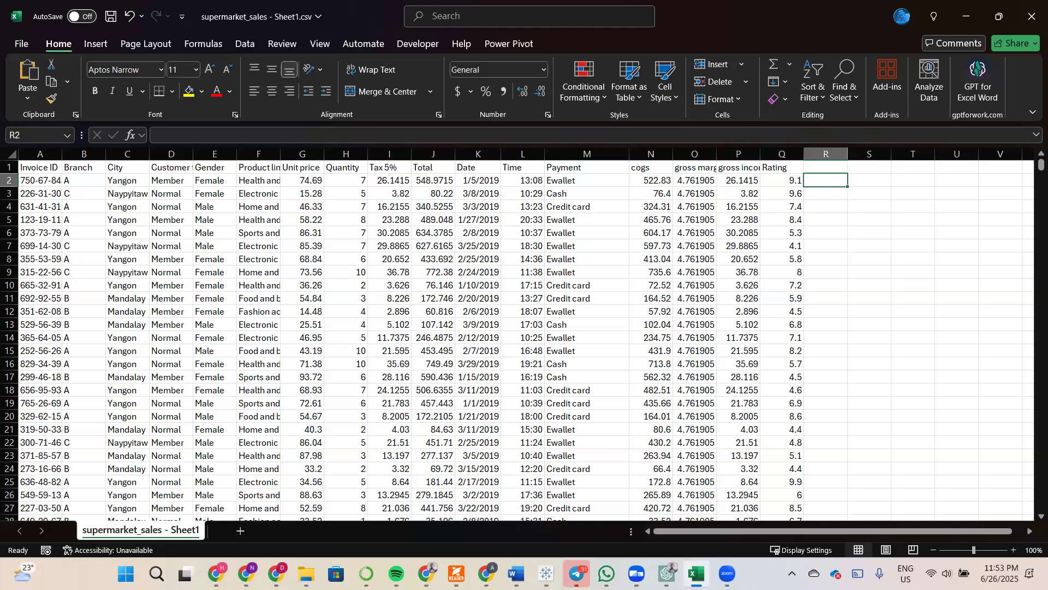
Switch from the workbook to the data sets folder in File Explorer.
key("alt+Tab")
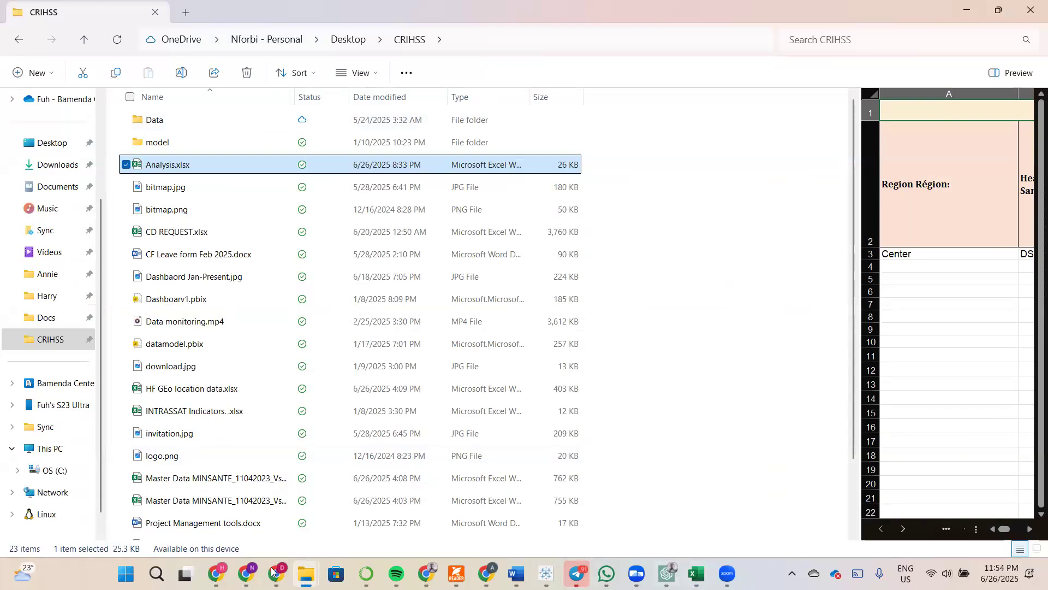
mouse_move(312, 570)
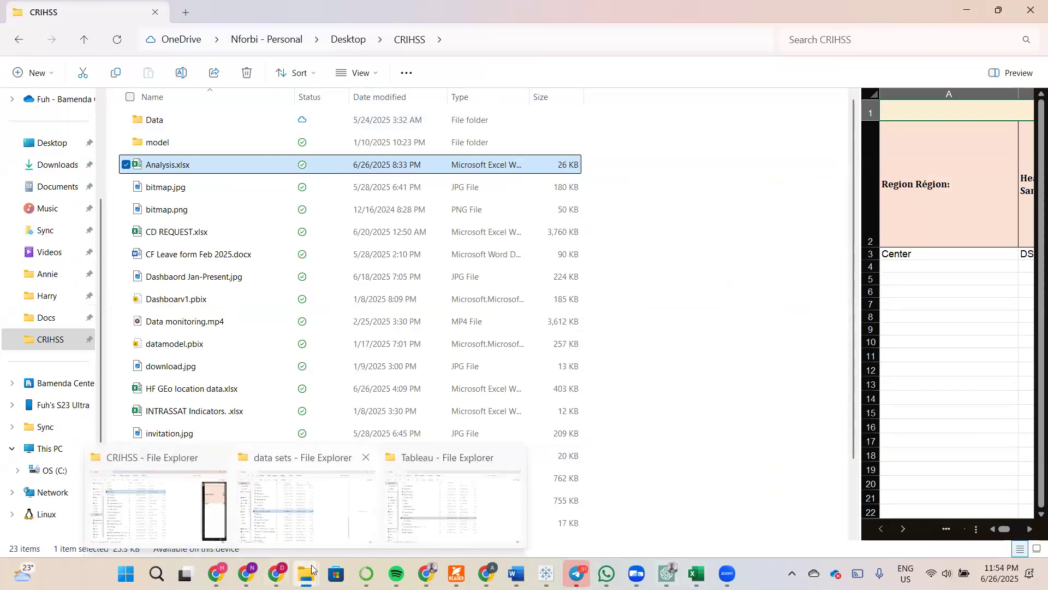
left_click(293, 487)
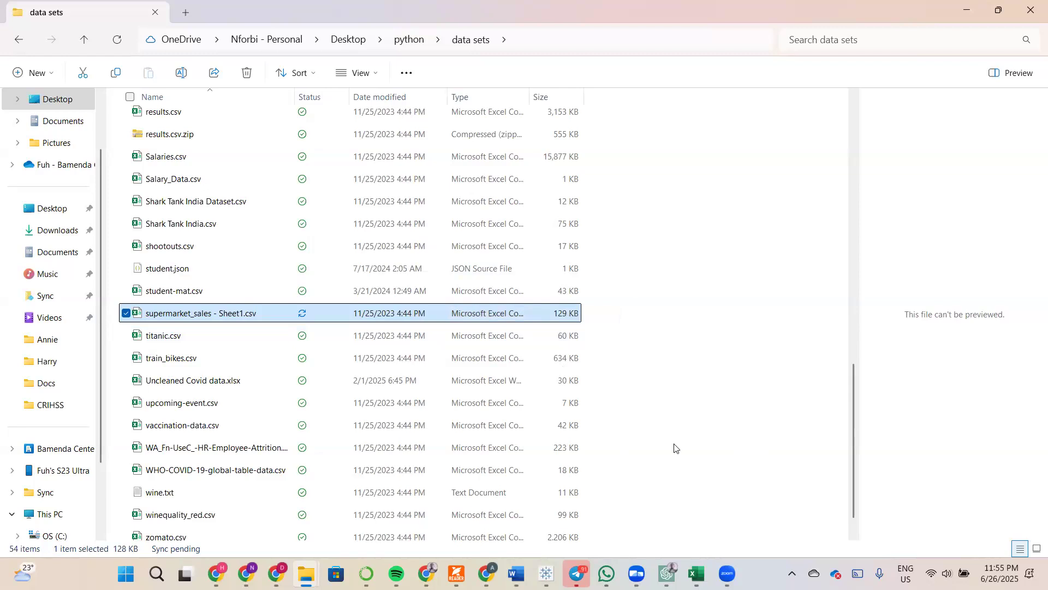
Look through the data files listed around supermarket_sales - Sheet1.csv in the data sets folder.
scroll(676, 447, "down", 1)
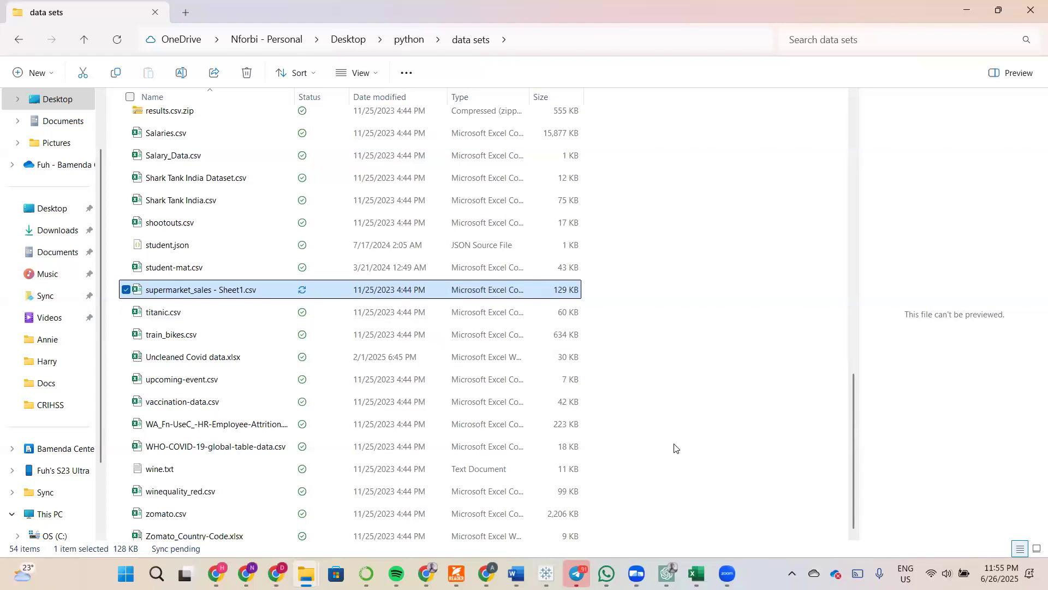
scroll(676, 447, "down", 1)
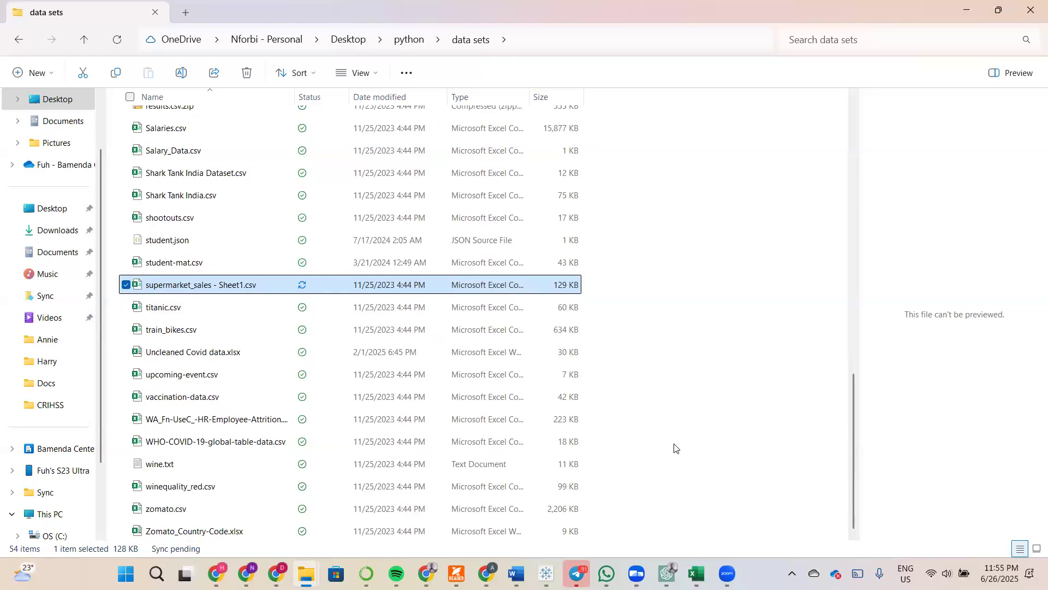
scroll(676, 448, "up", 1)
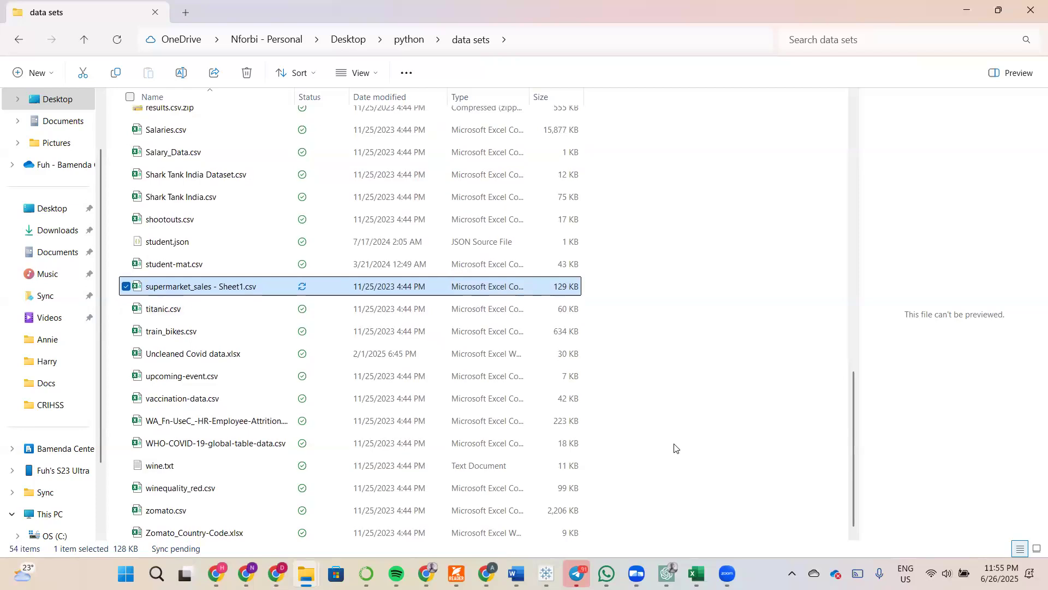
scroll(676, 448, "up", 1)
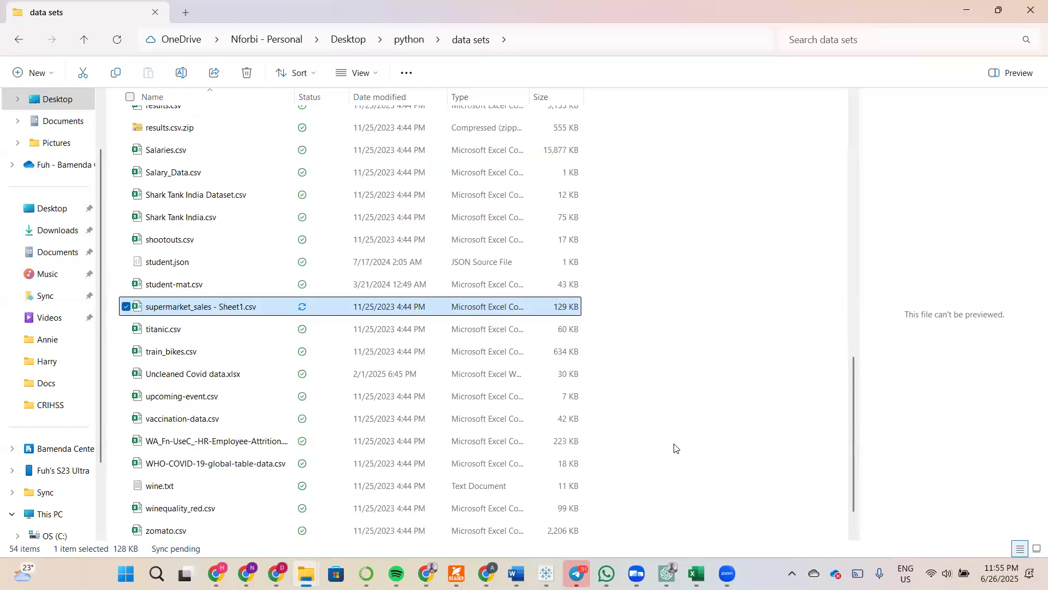
scroll(676, 447, "up", 3)
scroll(676, 448, "up", 1)
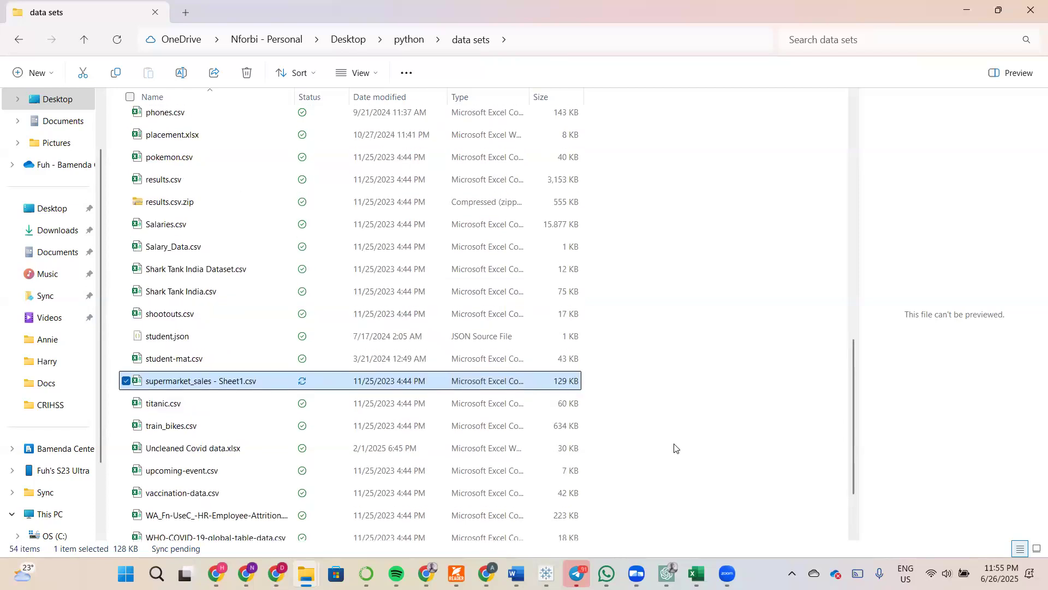
scroll(676, 447, "down", 1)
scroll(676, 448, "down", 4)
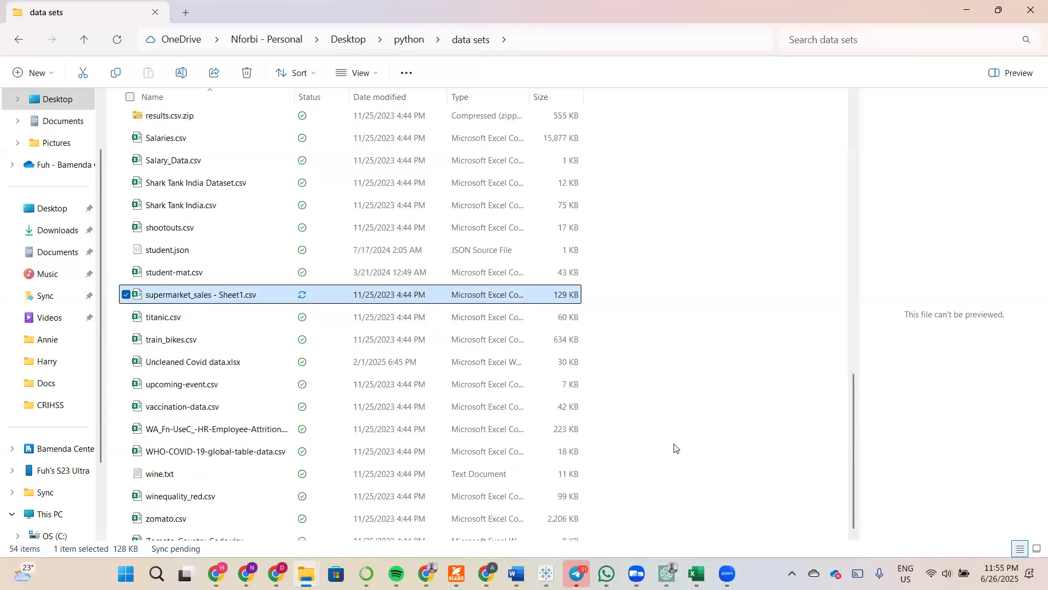
scroll(676, 447, "down", 1)
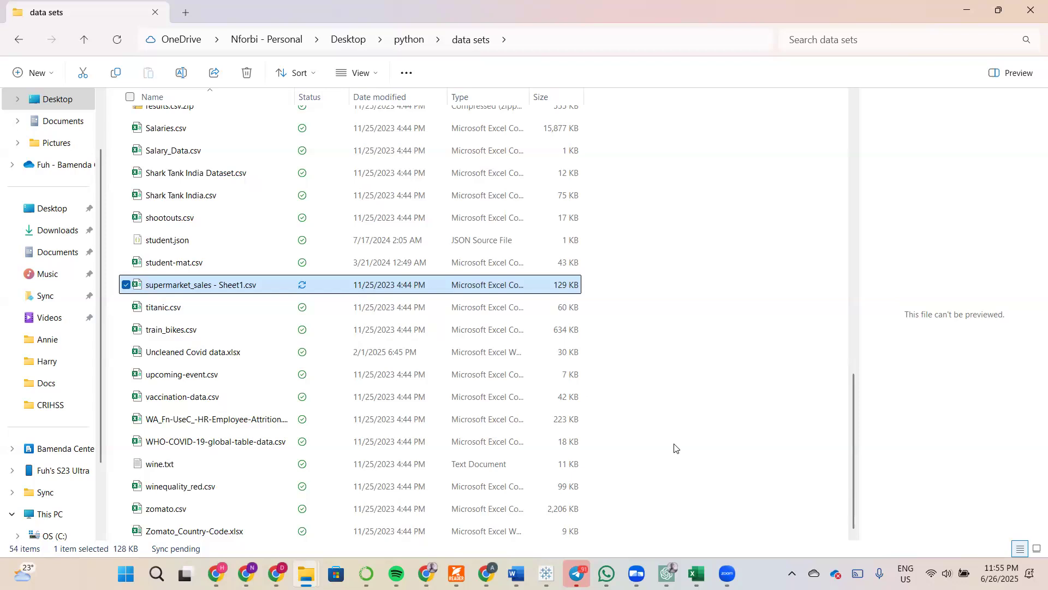
scroll(675, 447, "up", 2)
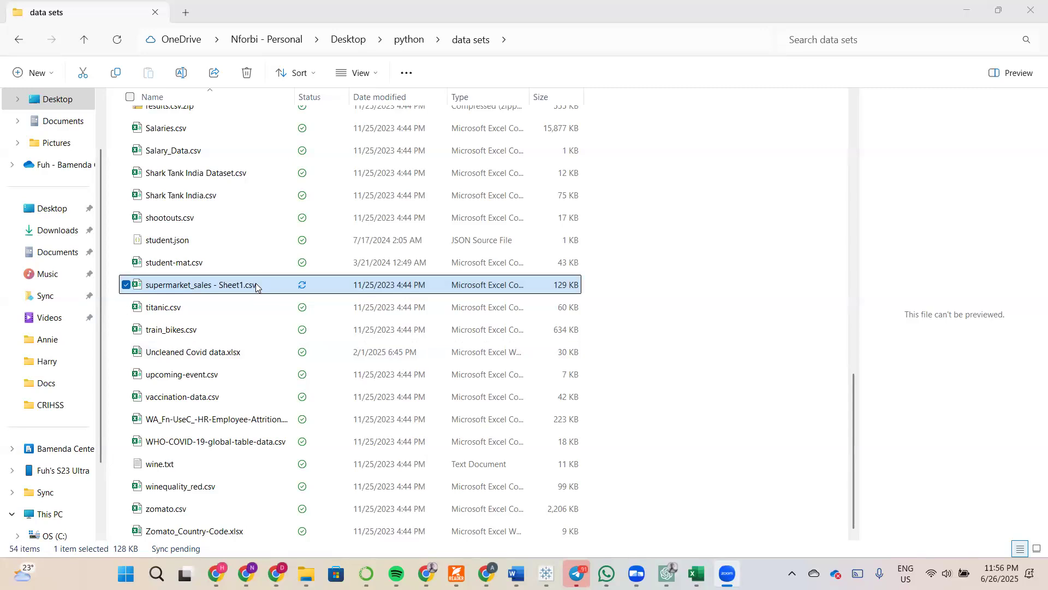
Return to the supermarket sales sheet in Excel and auto-fit the gross margin percentage column to its contents.
left_click(965, 5)
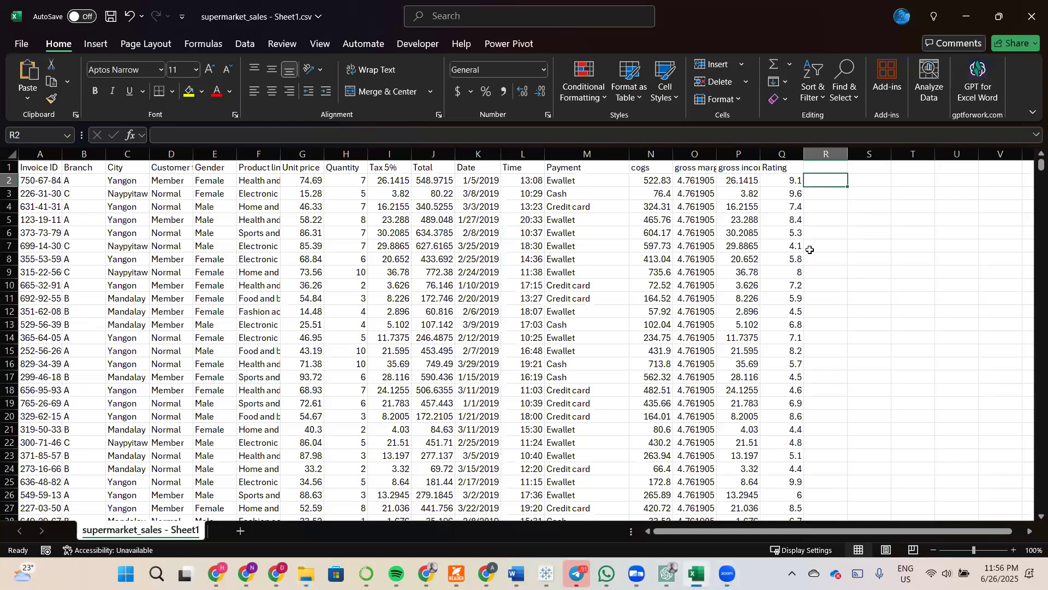
double_click(716, 154)
scroll(721, 254, "right", 3)
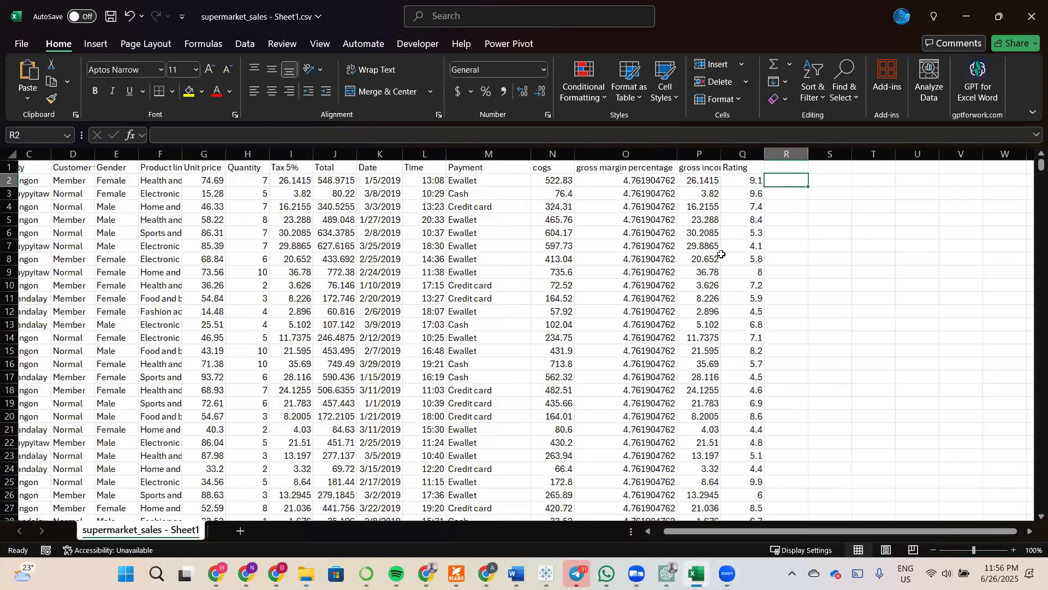
scroll(585, 221, "left", 2)
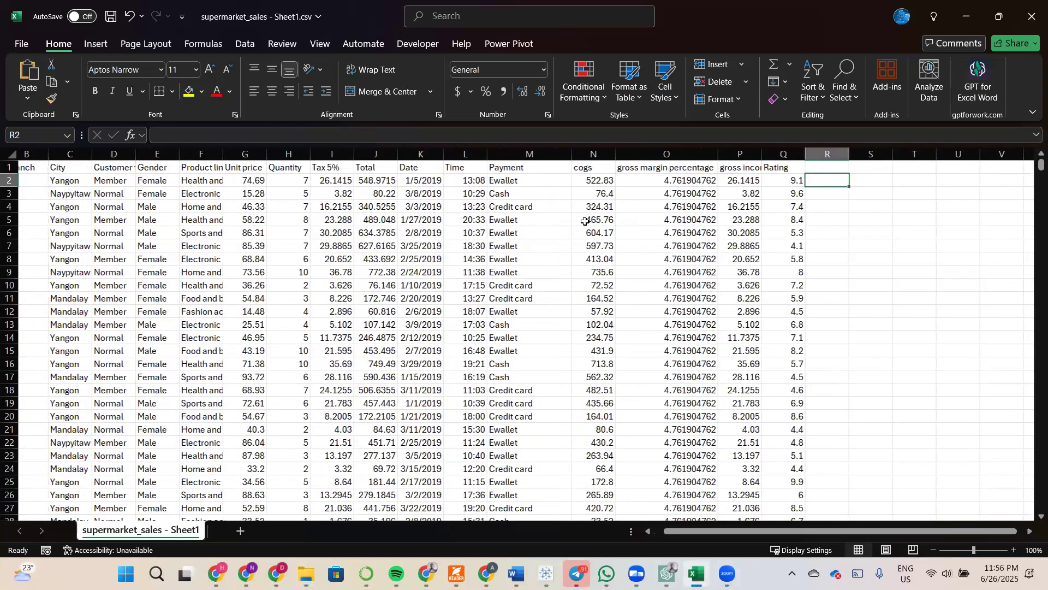
scroll(585, 221, "left", 1)
scroll(584, 221, "left", 2)
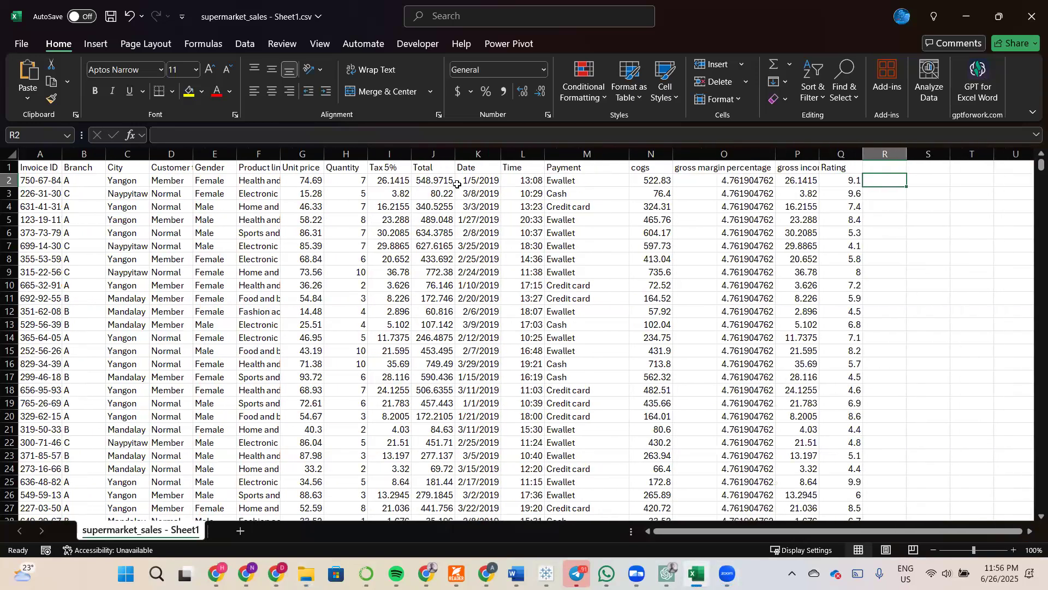
Widen the Total column so its values stand clear of the Date column.
left_click_drag(450, 166, 479, 158)
scroll(479, 158, "right", 2)
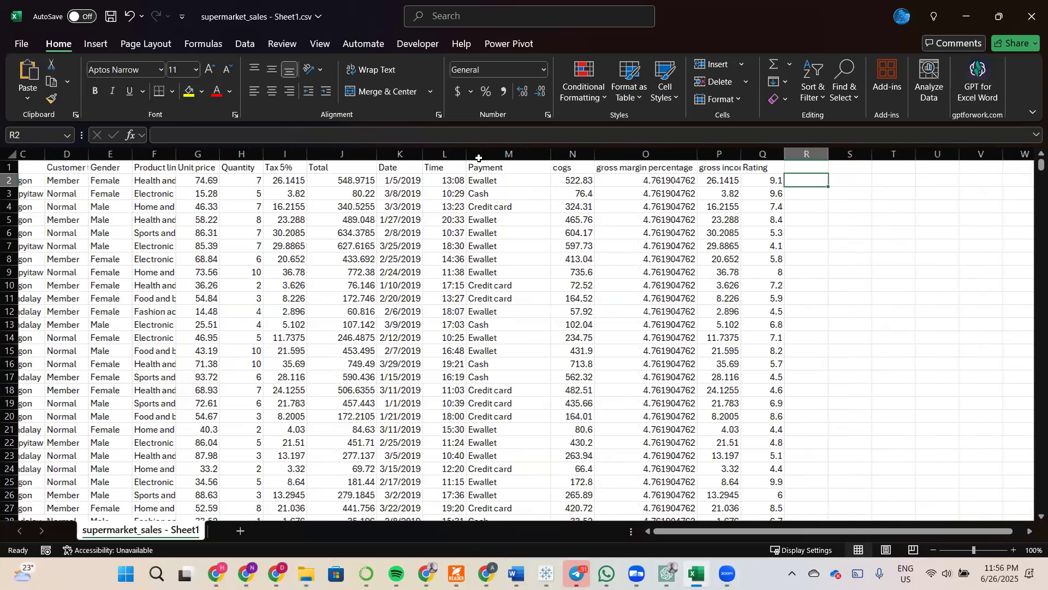
scroll(479, 159, "left", 2)
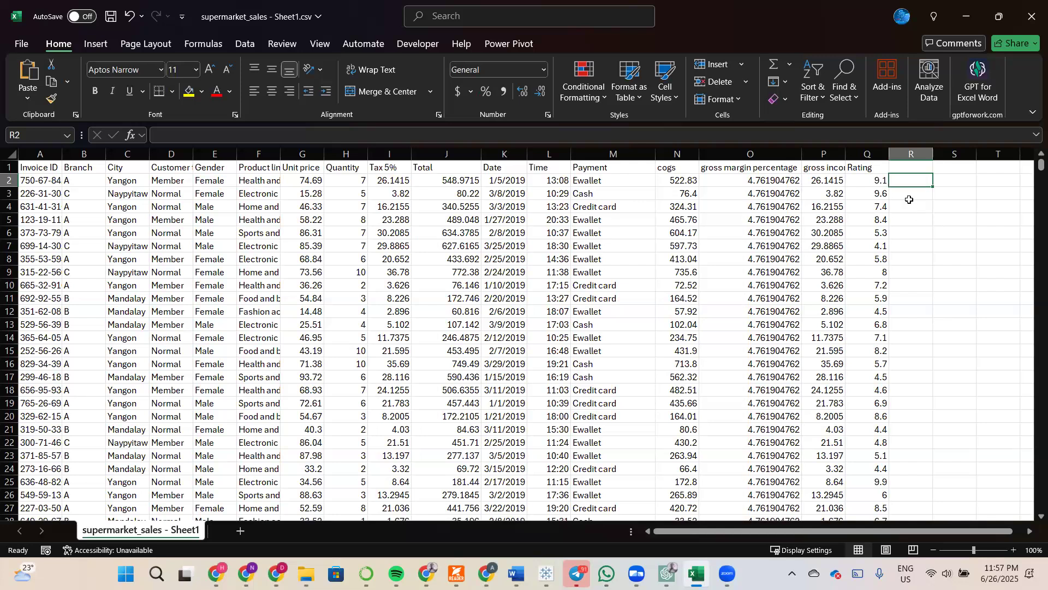
key("super+a")
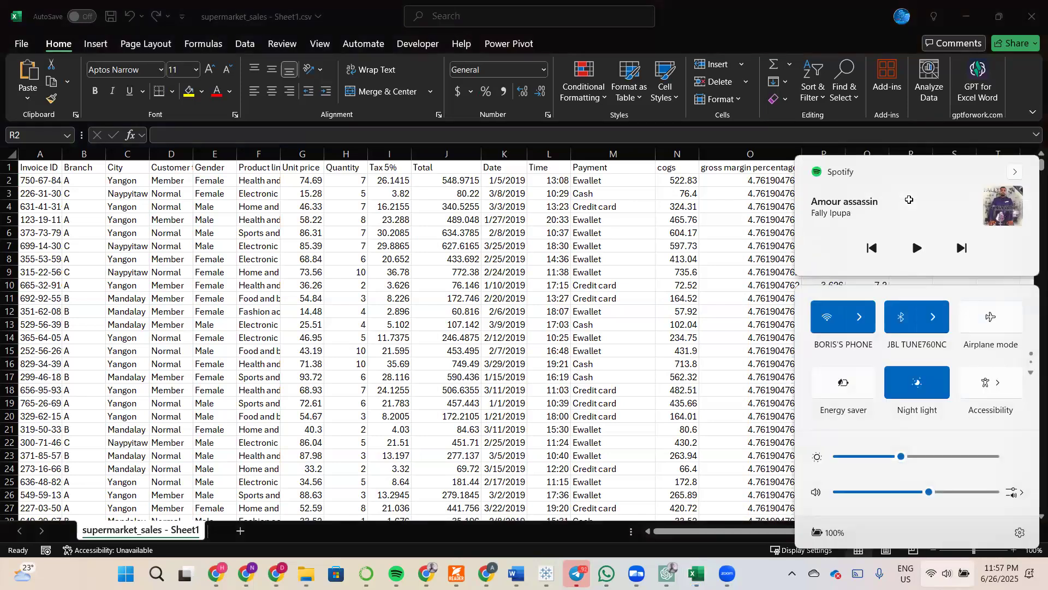
key("Escape")
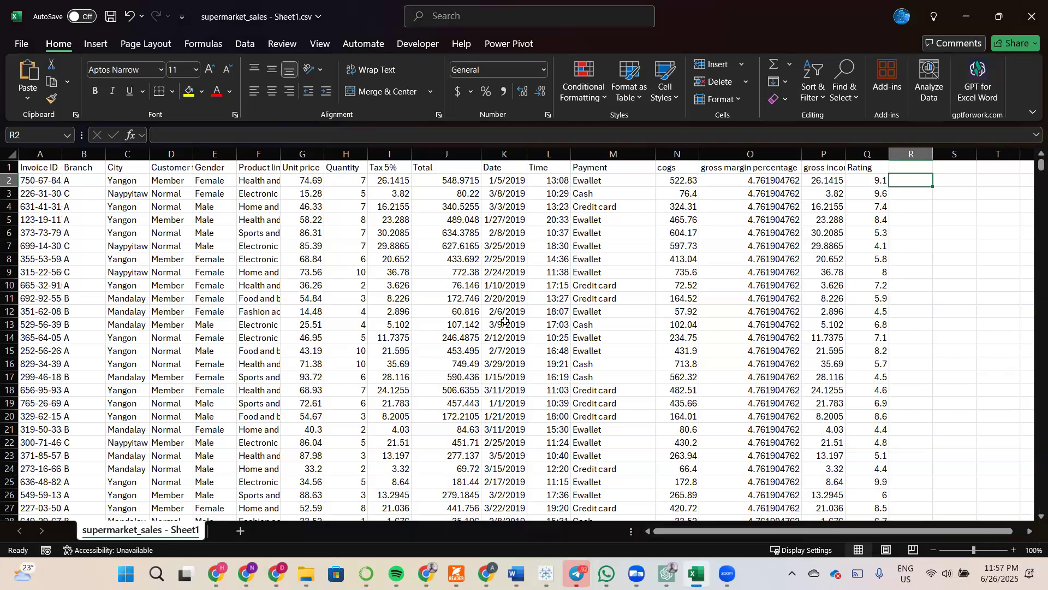
Check where the sales records end and return to the first cell of the sheet.
scroll(707, 368, "down", 20)
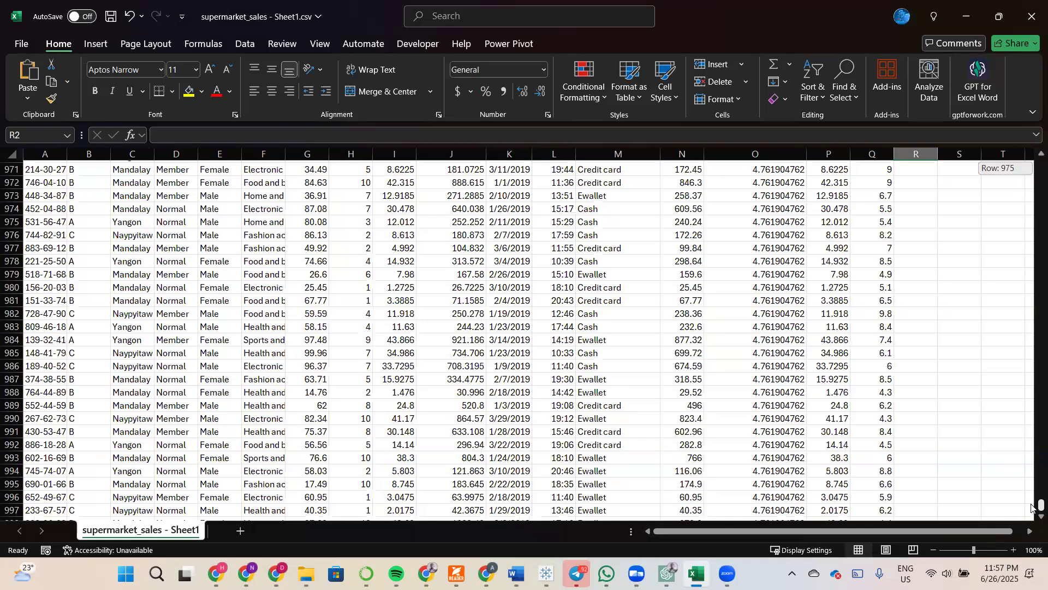
scroll(524, 338, "down", 6)
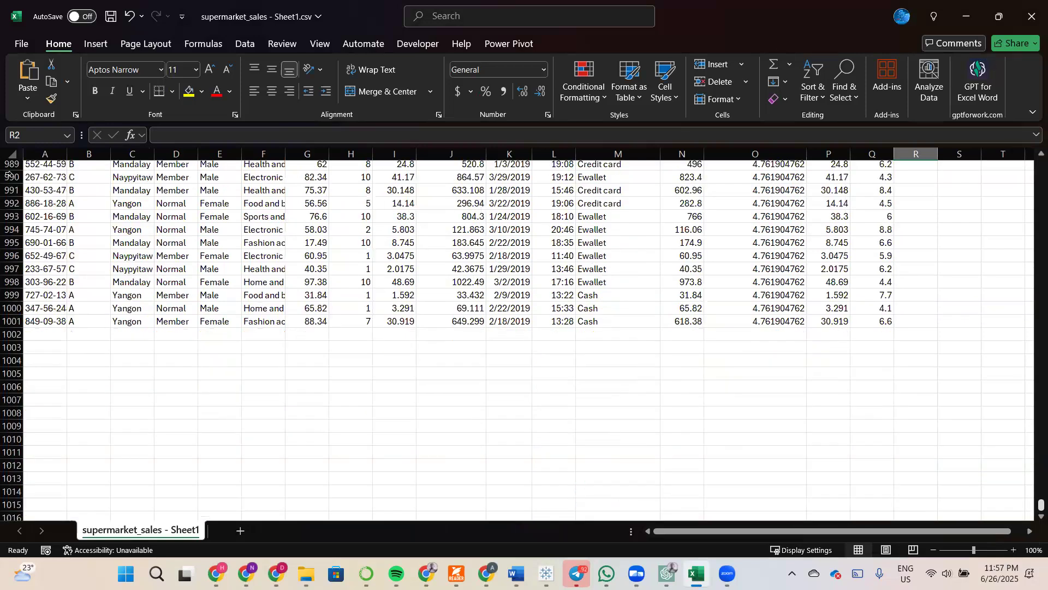
key("ctrl+Home")
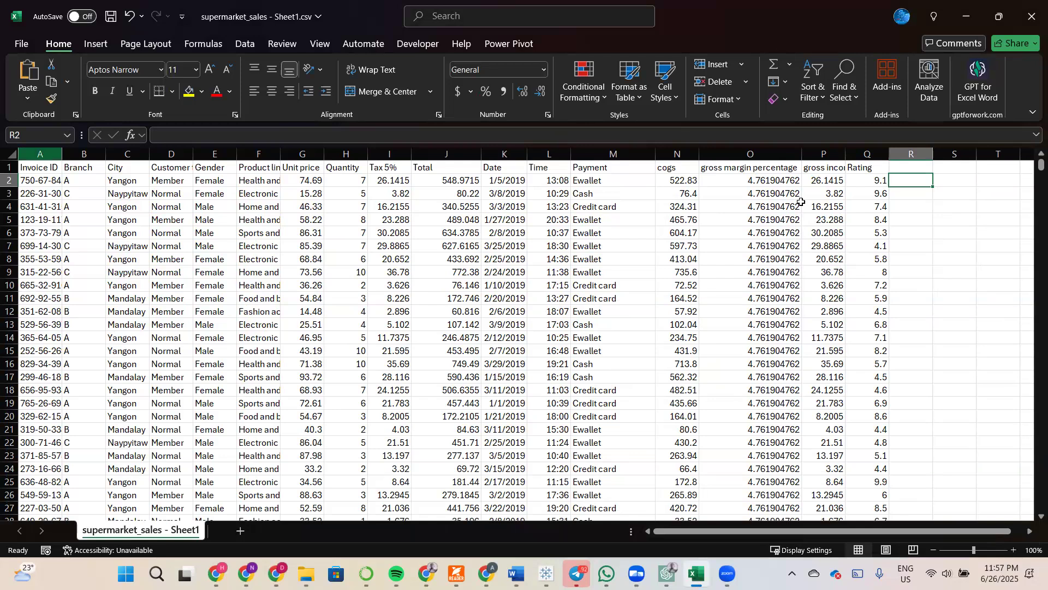
Freeze the top row so the column headings stay visible while scrolling.
key("shift+space")
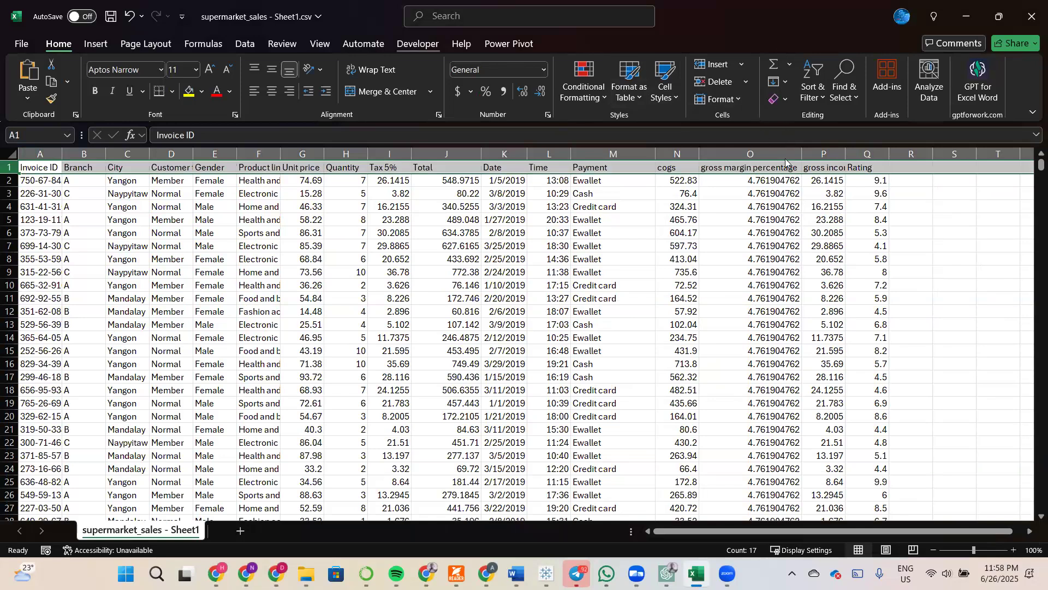
key("alt+w")
key("f")
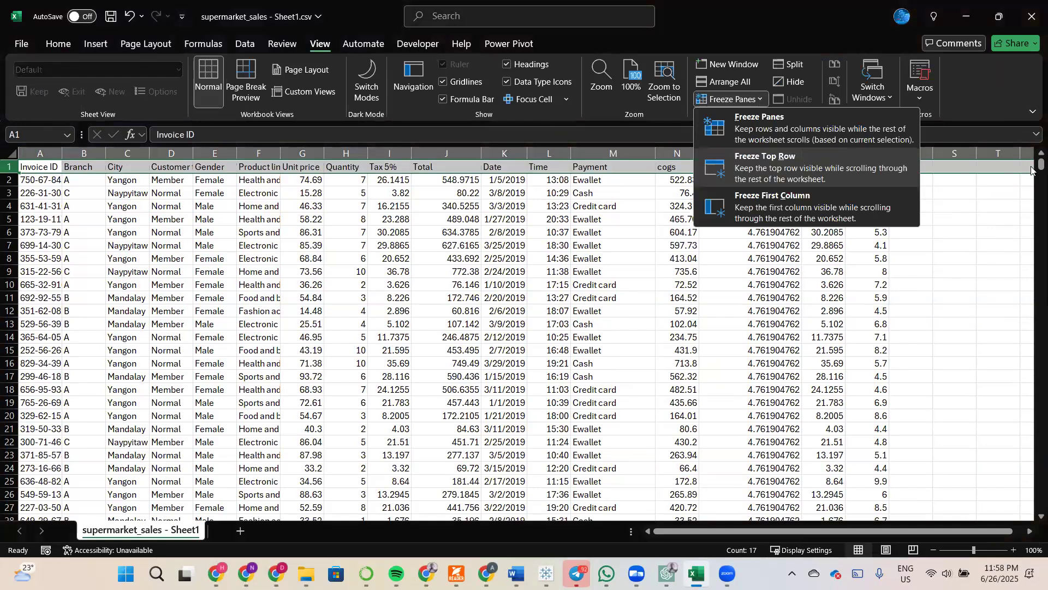
key("r")
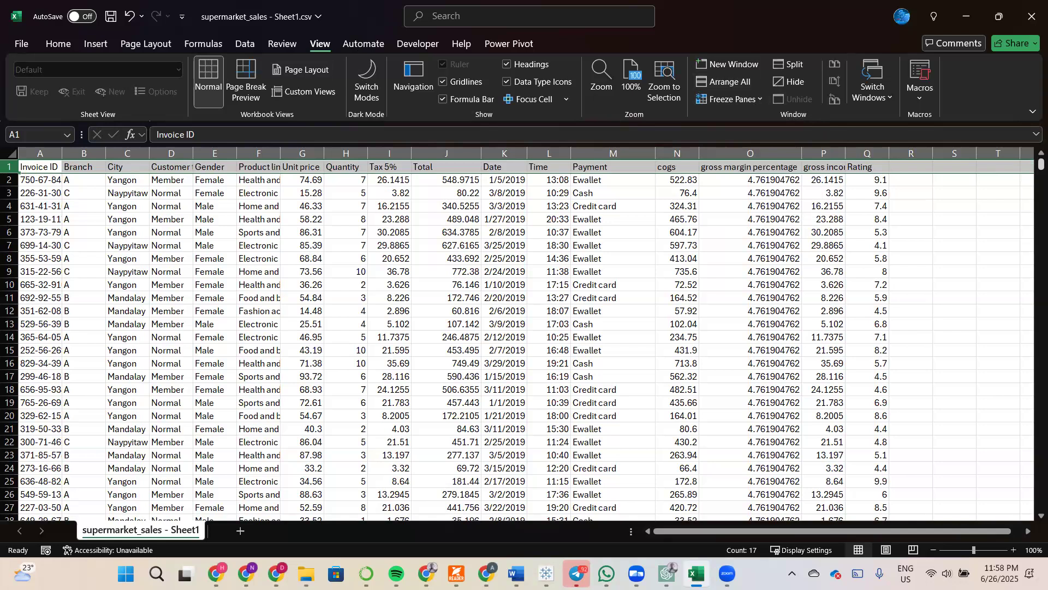
Examine the last sales records under the frozen headings.
left_click_drag(1041, 163, 1031, 523)
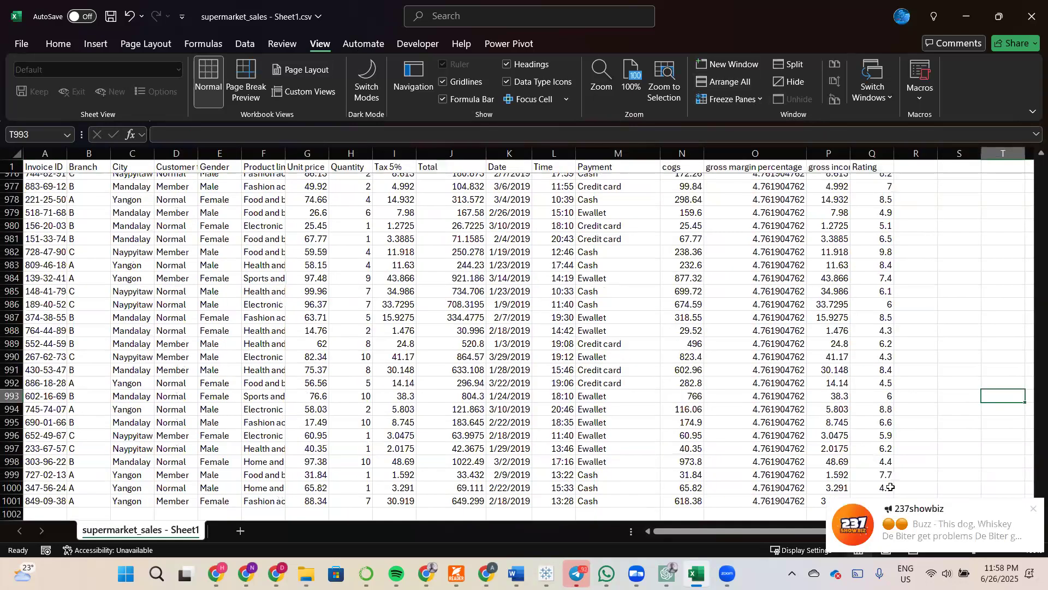
scroll(843, 396, "down", 5)
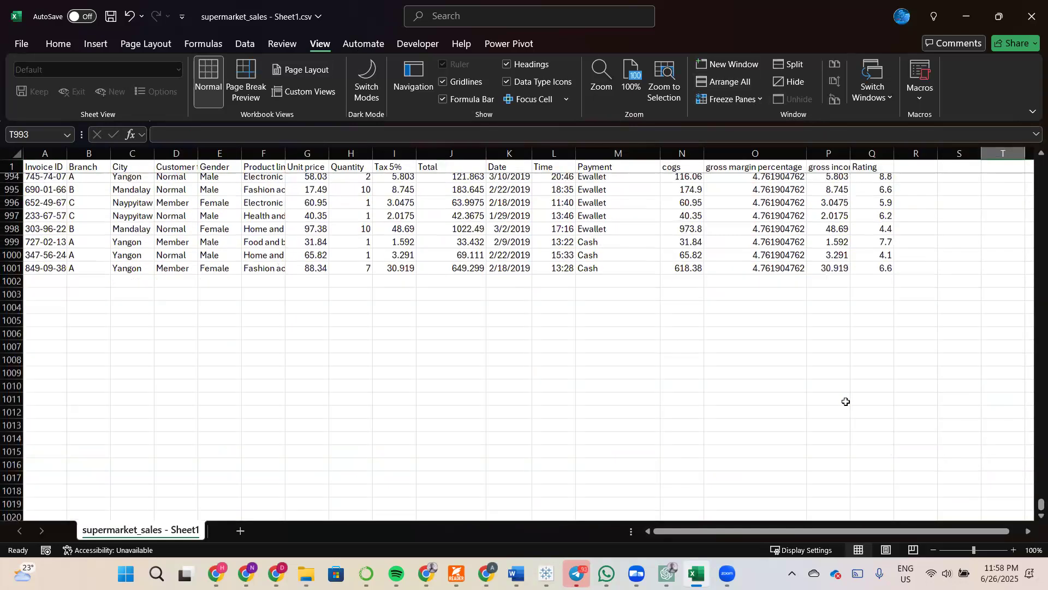
scroll(846, 401, "down", 1)
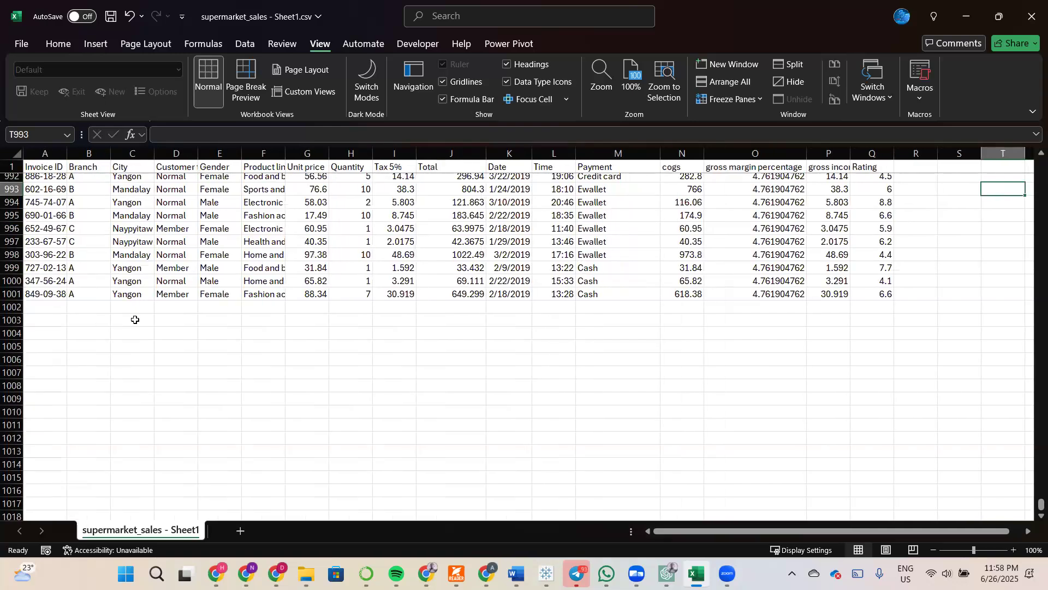
scroll(88, 235, "up", 2)
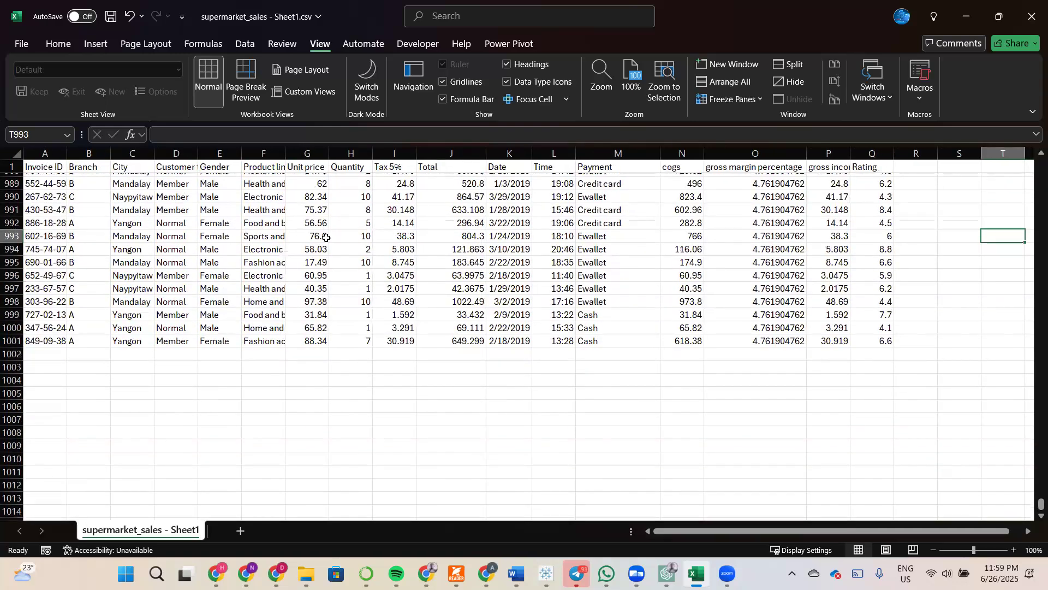
scroll(555, 270, "up", 1)
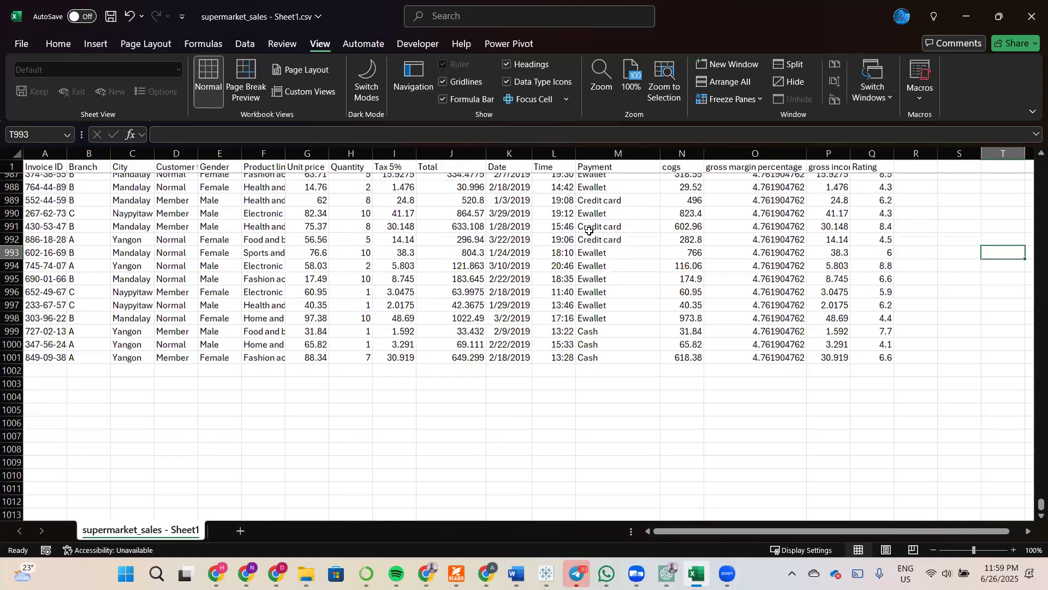
scroll(602, 168, "up", 1)
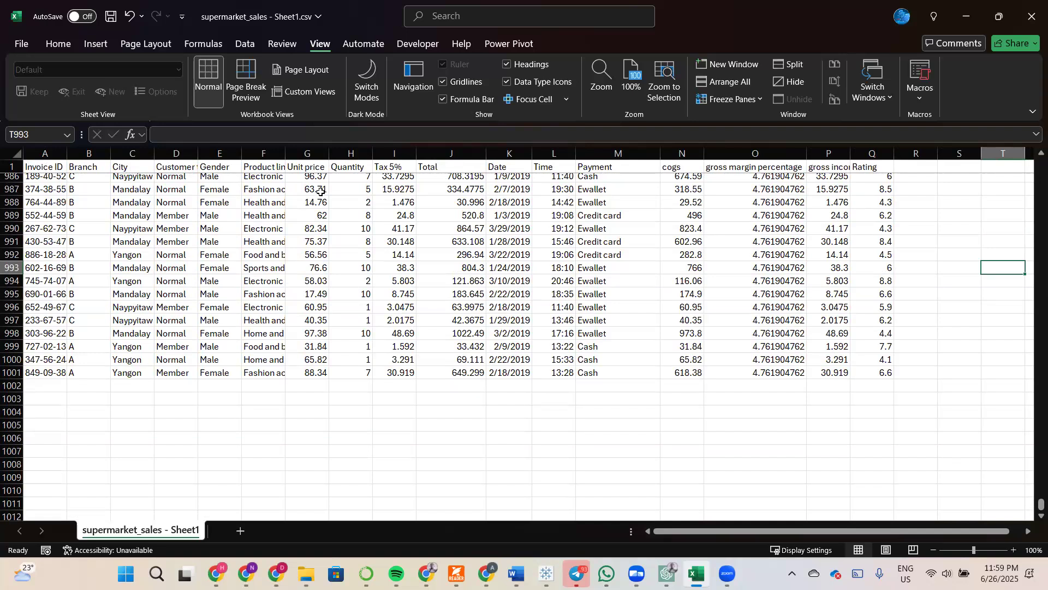
Widen the Unit price column.
left_click_drag(328, 153, 354, 153)
scroll(437, 189, "down", 1)
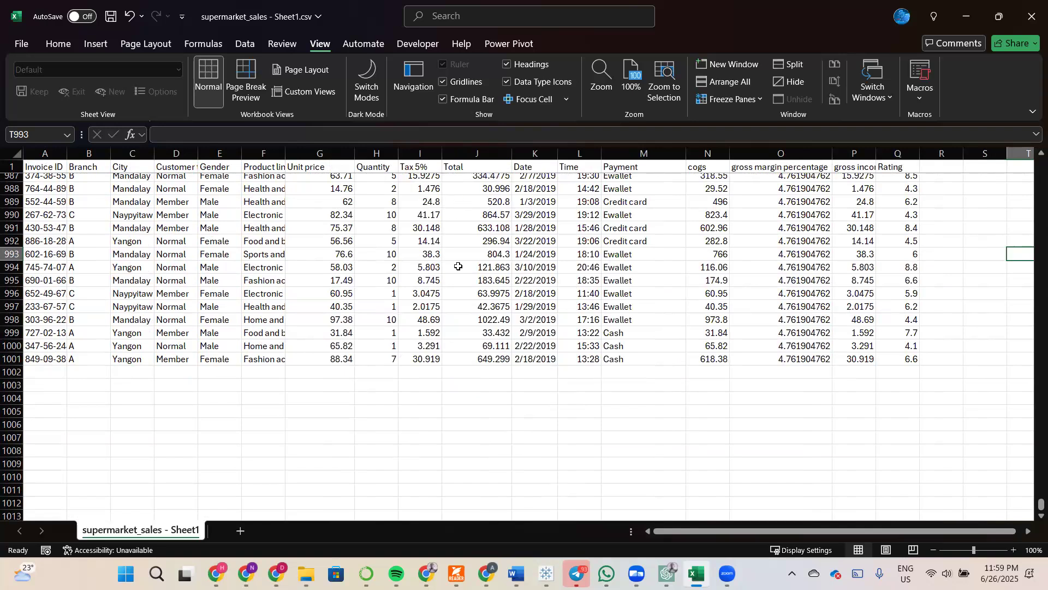
scroll(460, 263, "up", 2)
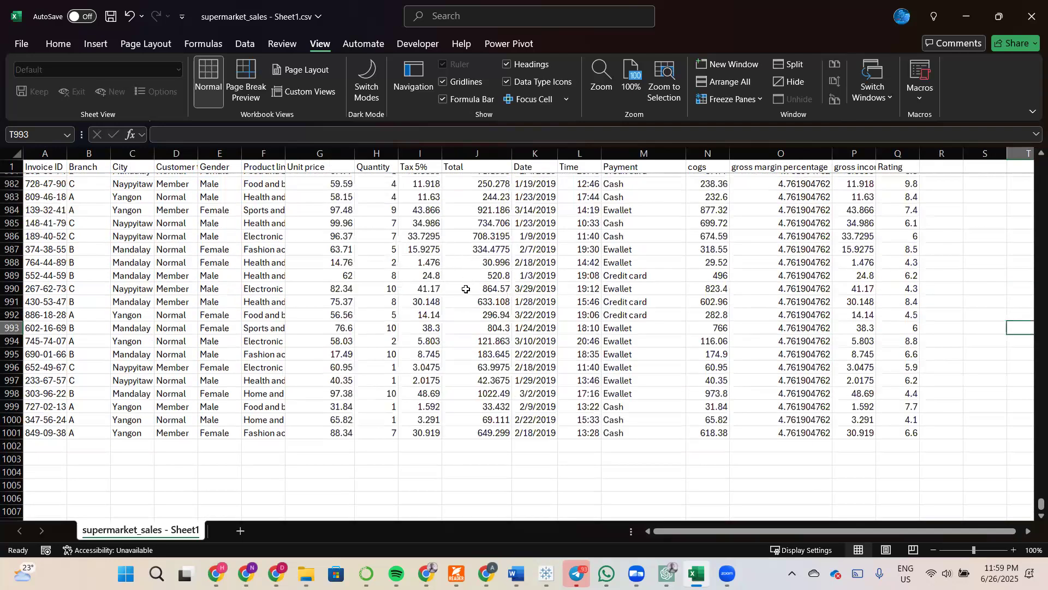
scroll(470, 306, "down", 4)
scroll(471, 308, "up", 1)
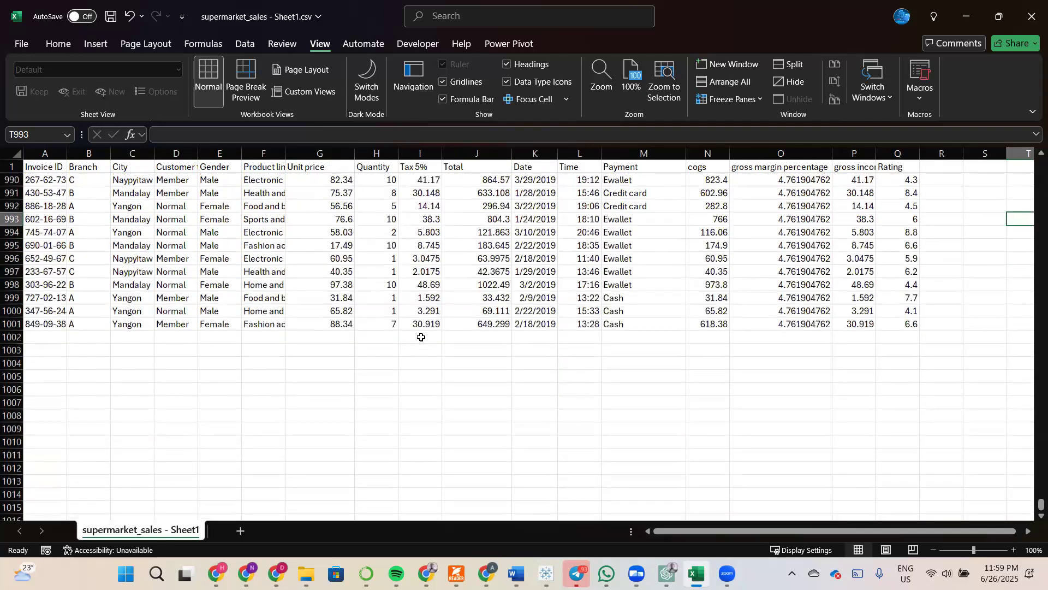
left_click(421, 338)
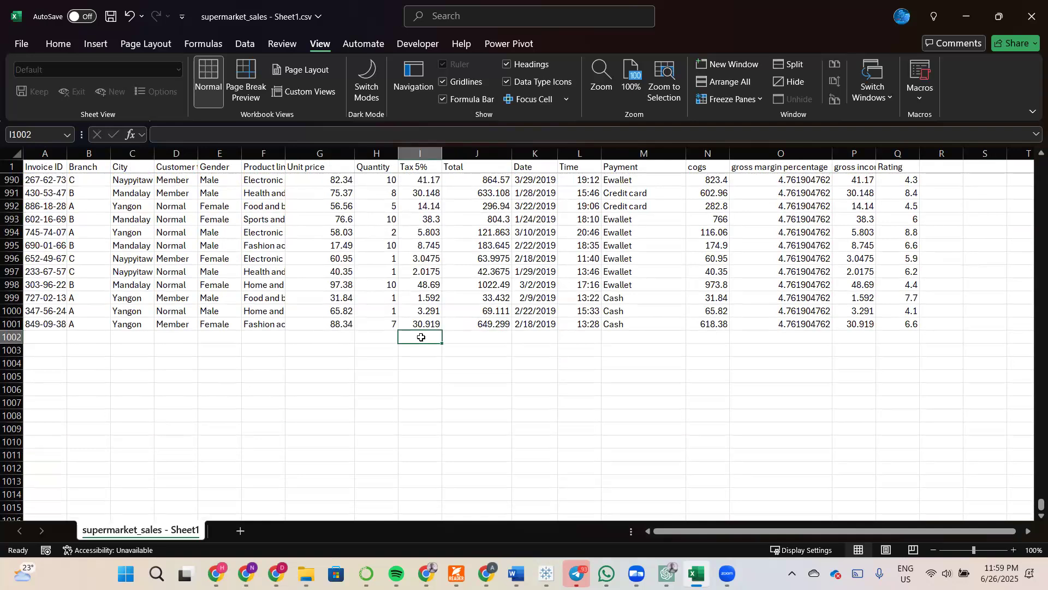
type("=")
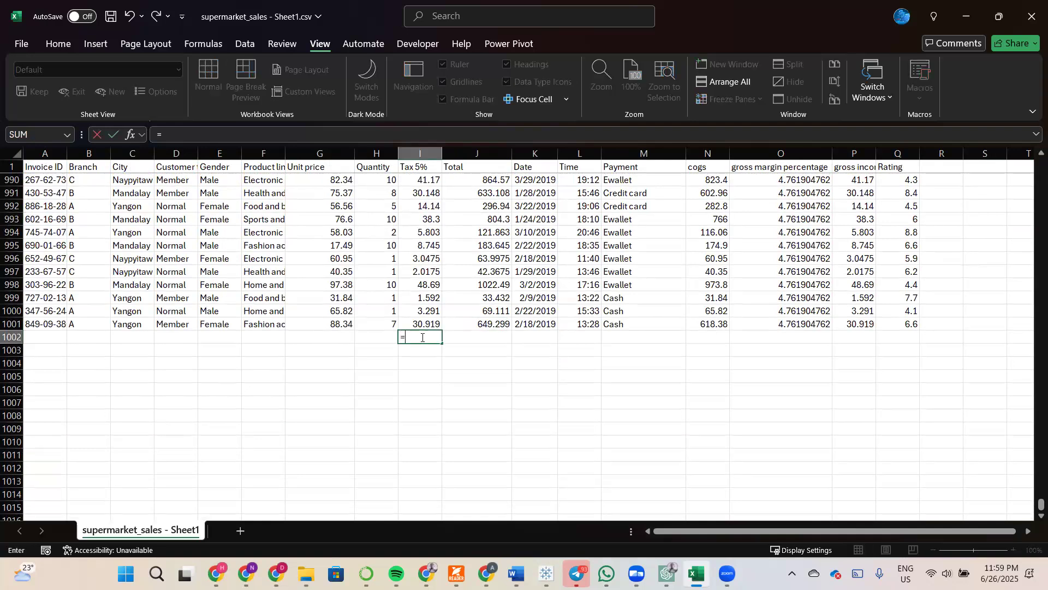
type("sum")
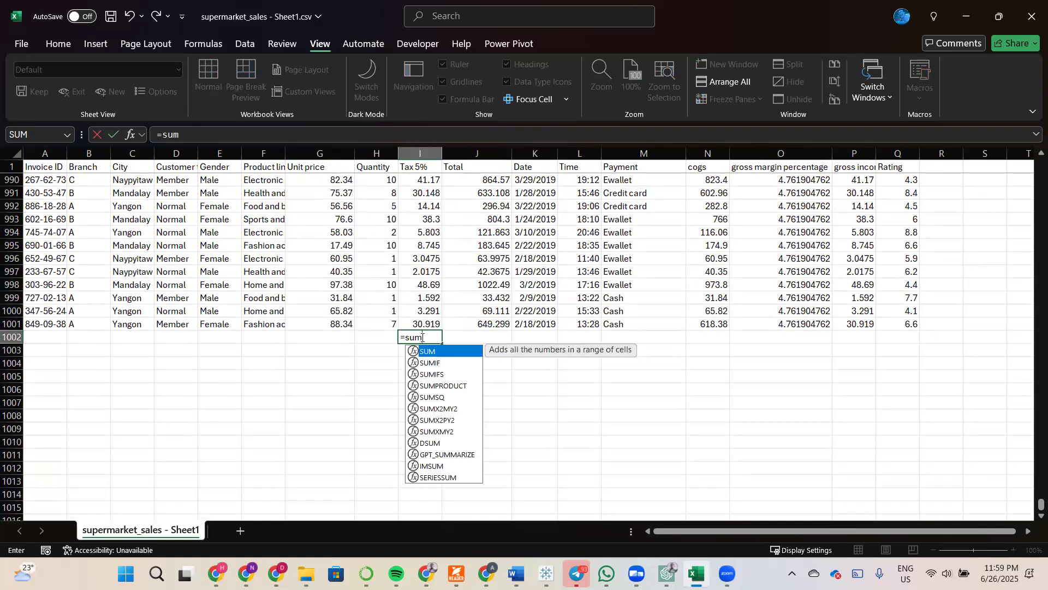
key("Tab")
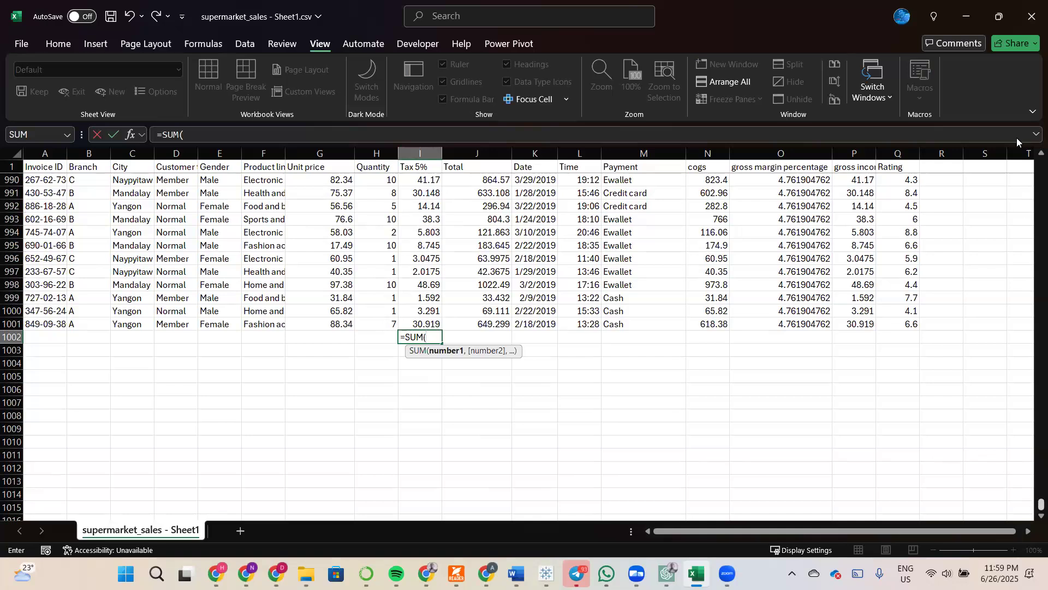
scroll(598, 216, "up", 20)
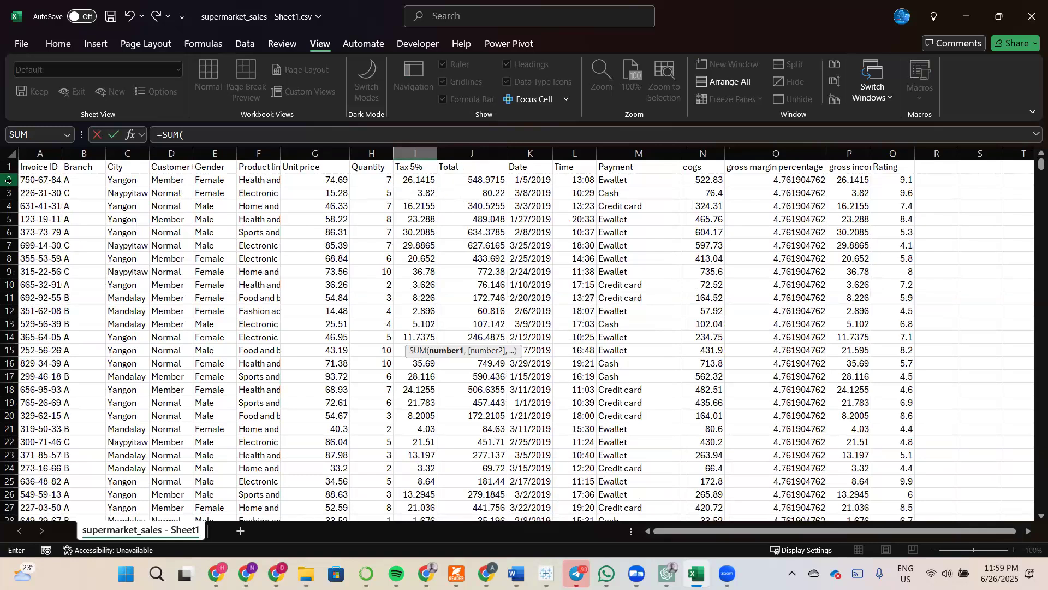
left_click(416, 180)
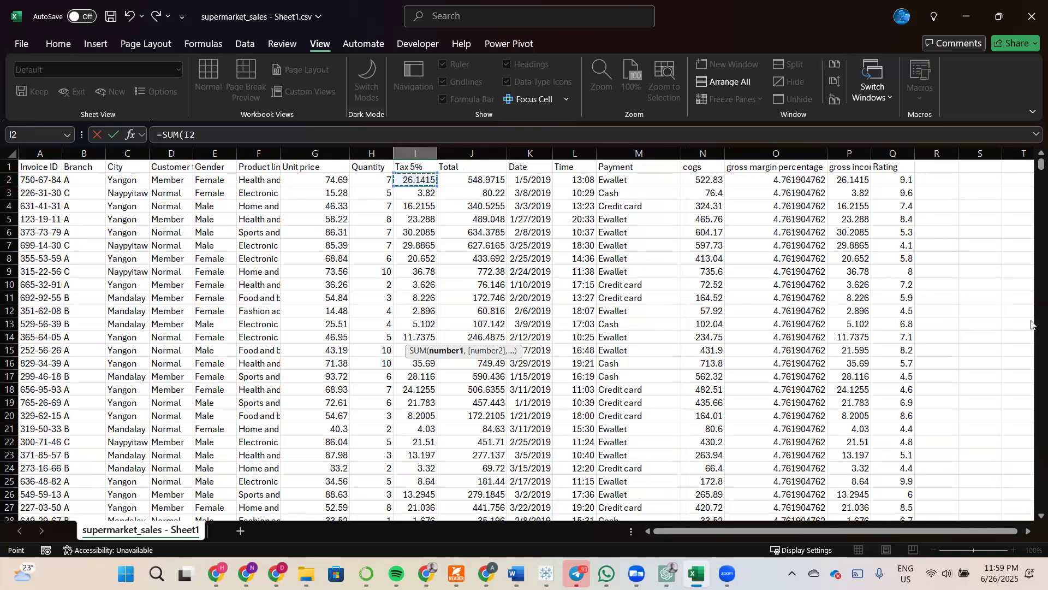
left_click_drag(1042, 163, 430, 473)
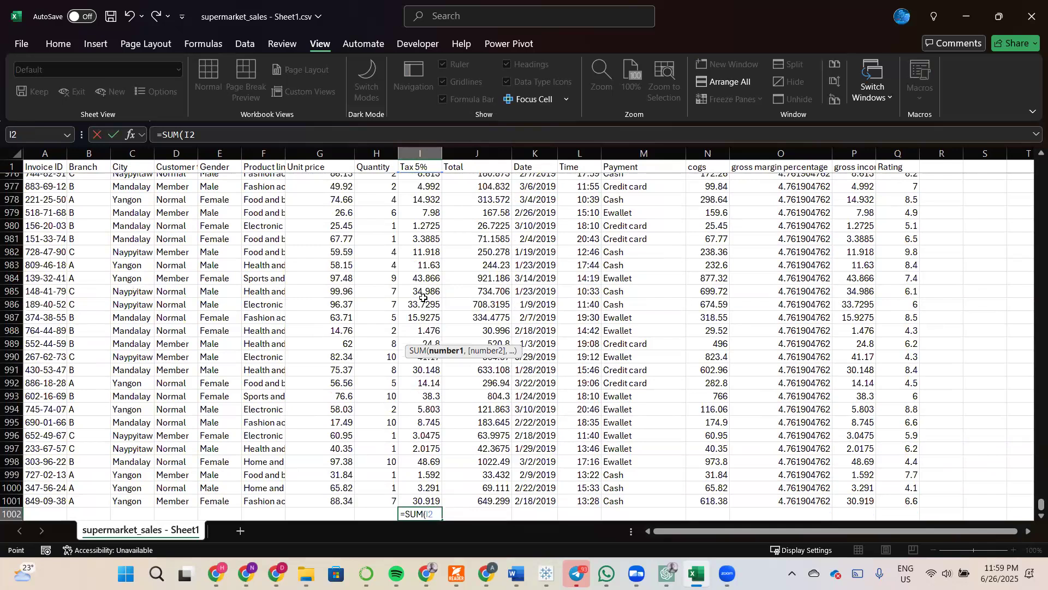
scroll(359, 403, "down", 5)
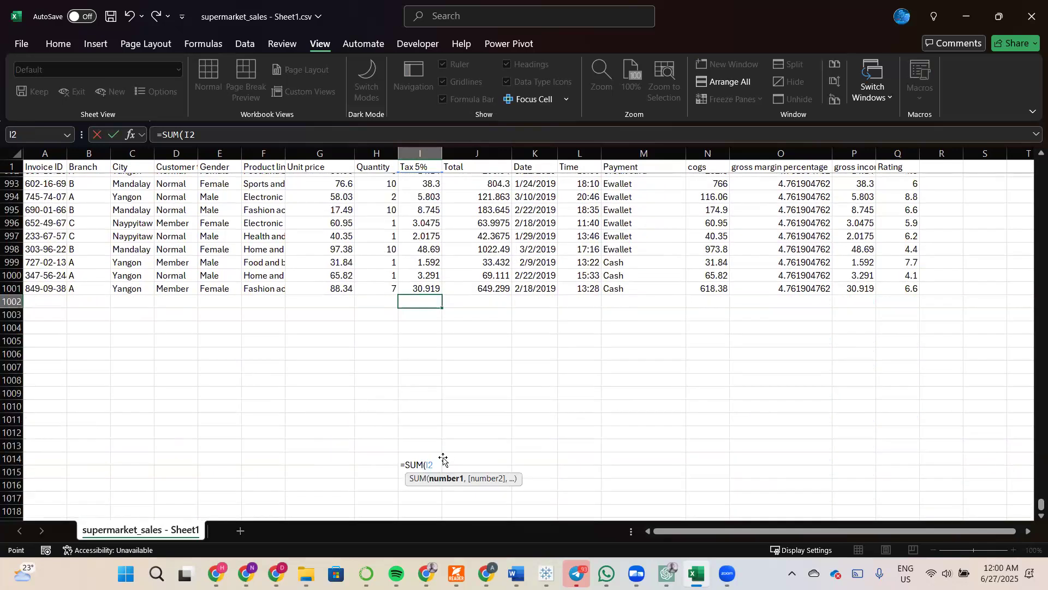
key("F8")
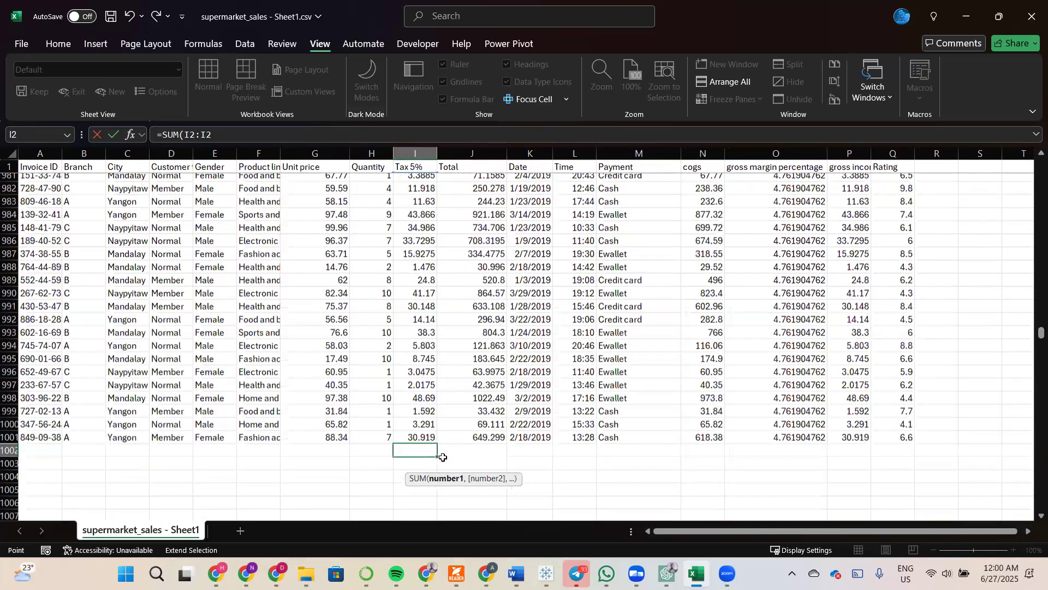
scroll(398, 416, "up", 20)
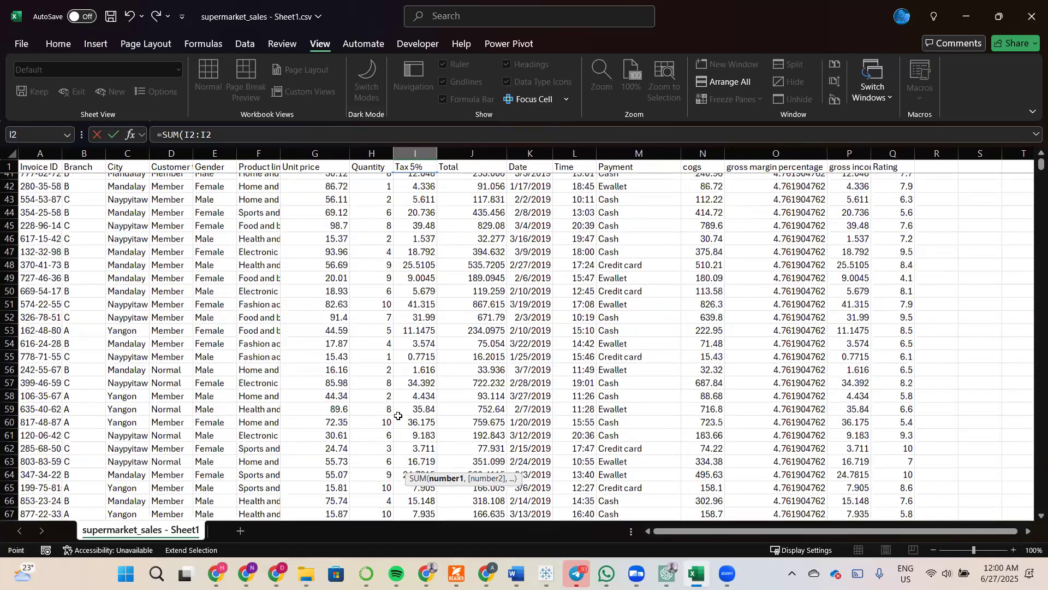
scroll(398, 416, "down", 20)
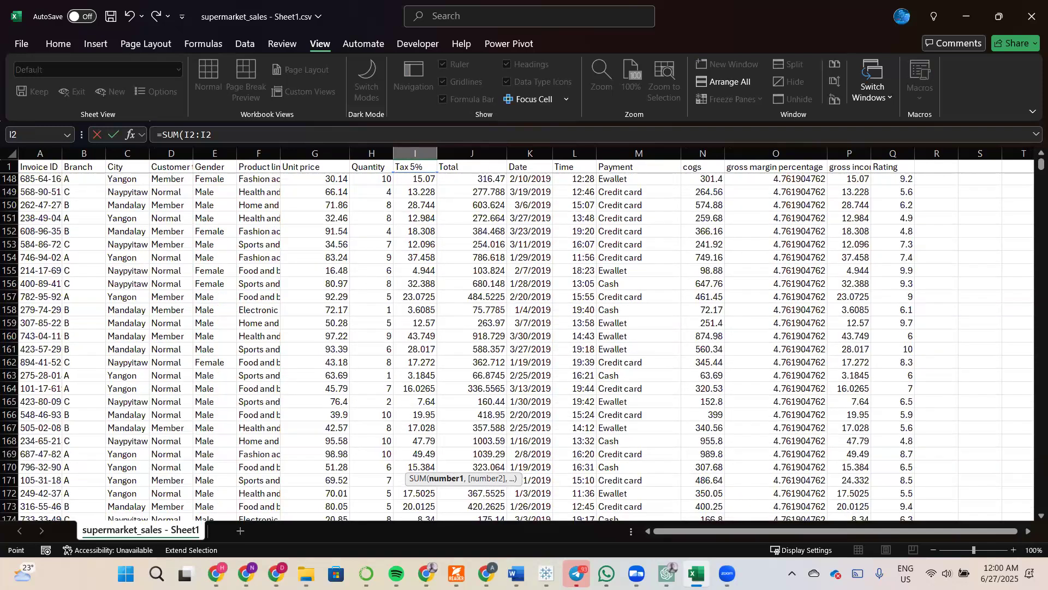
left_click_drag(1041, 164, 1041, 165)
scroll(884, 273, "down", 20)
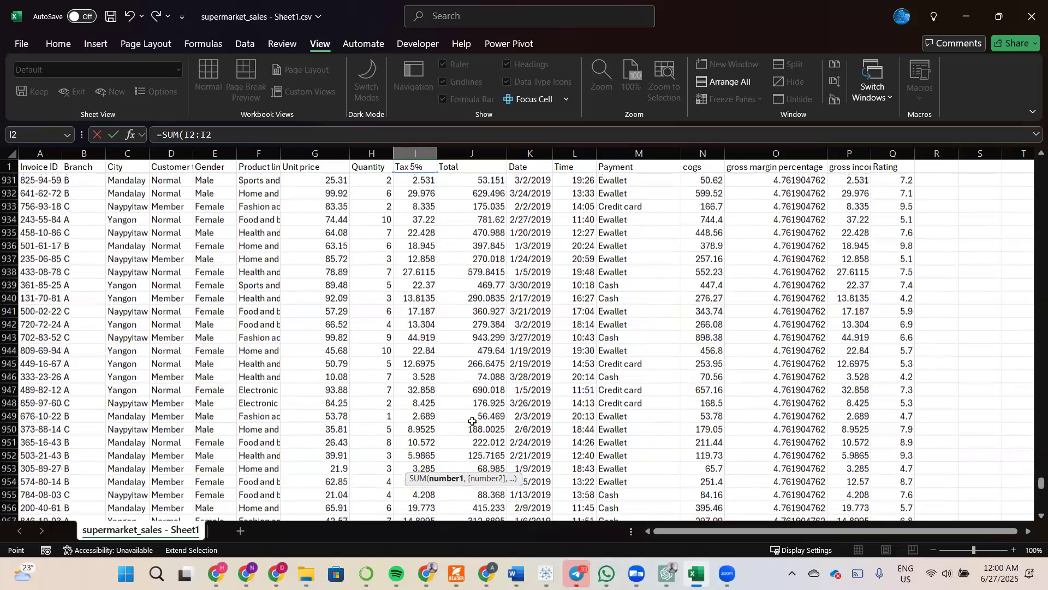
scroll(461, 307, "down", 20)
scroll(459, 307, "up", 8)
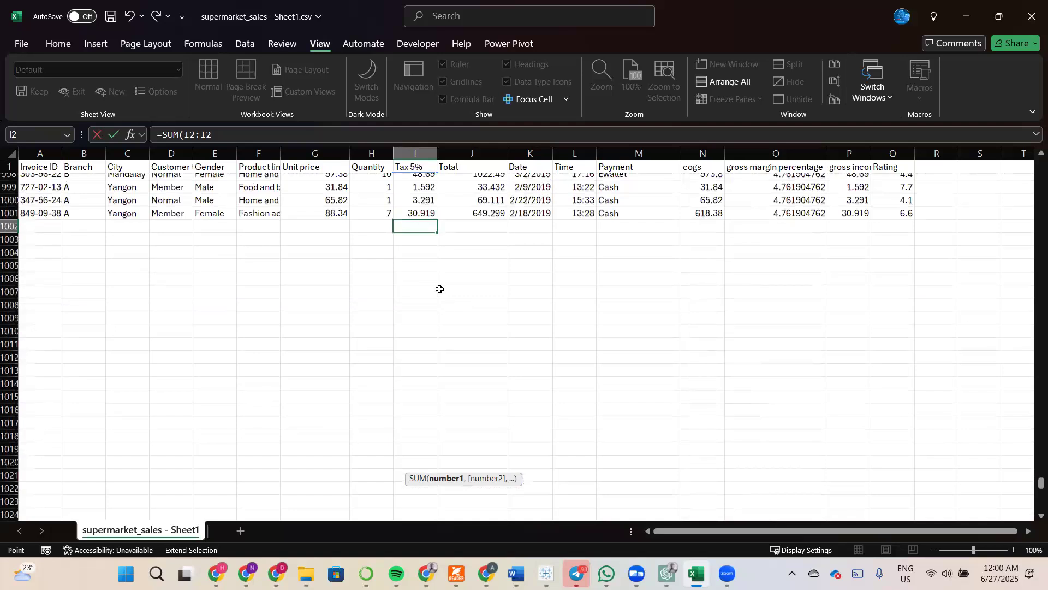
key("Escape")
key("ctrl+z")
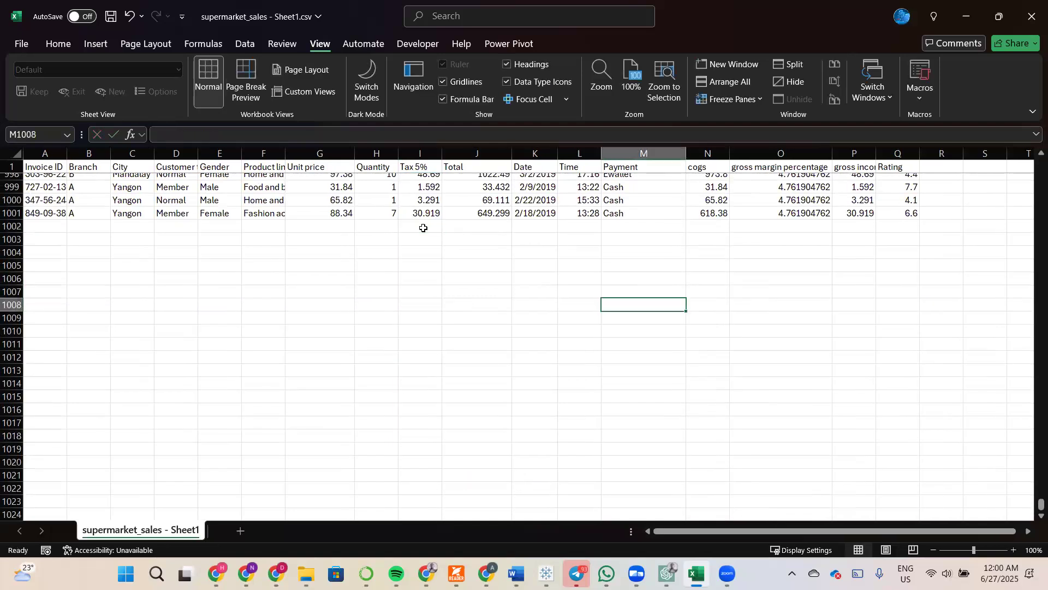
Total the Tax 5% column in cell I1002 with the formula =SUM(I2:I1001).
left_click(423, 229)
type("=")
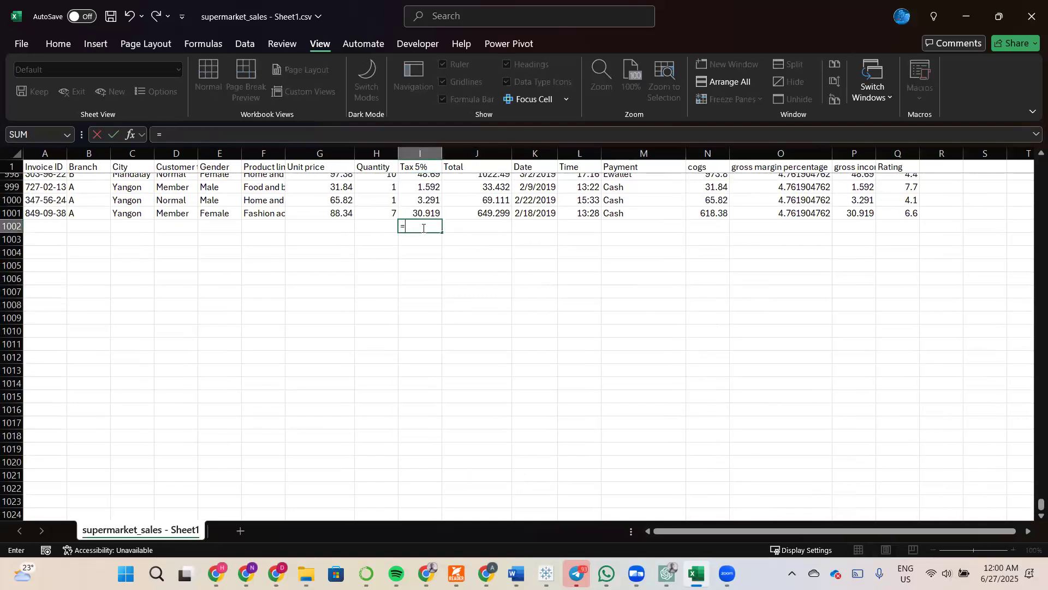
type("sum")
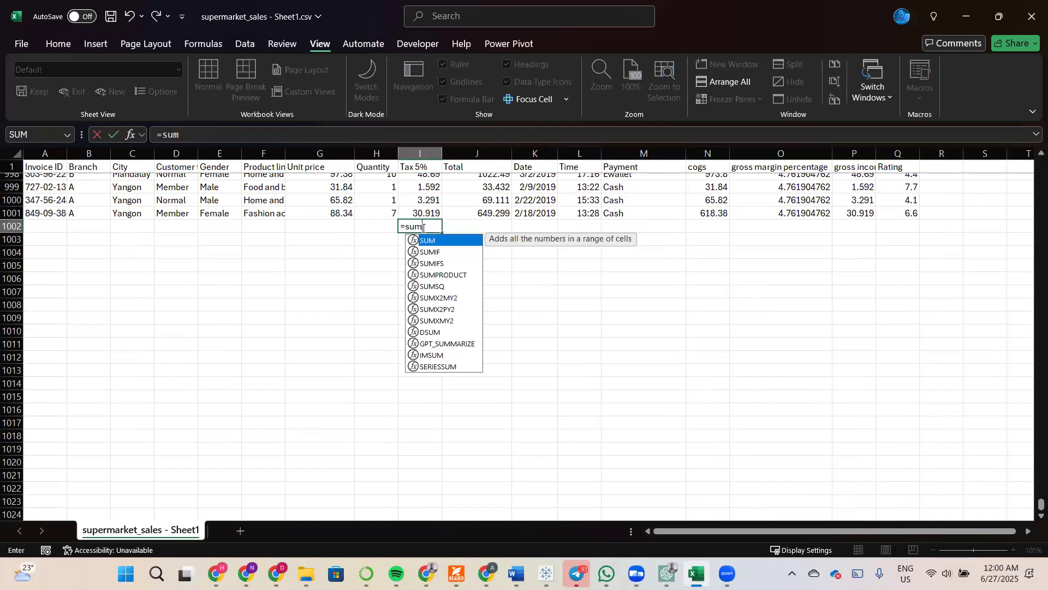
key("Tab")
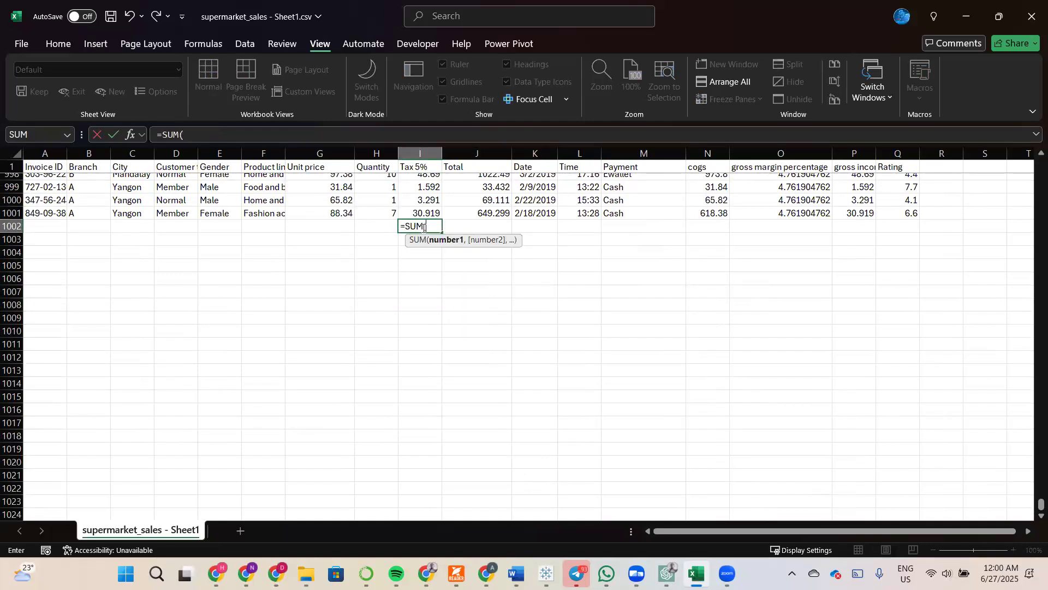
type("I")
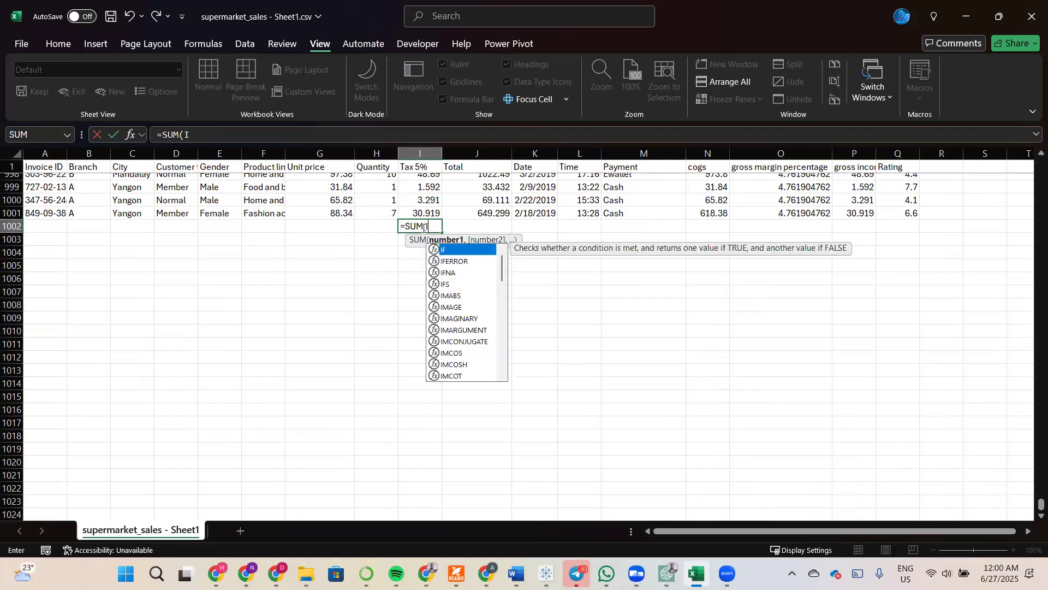
type("2:")
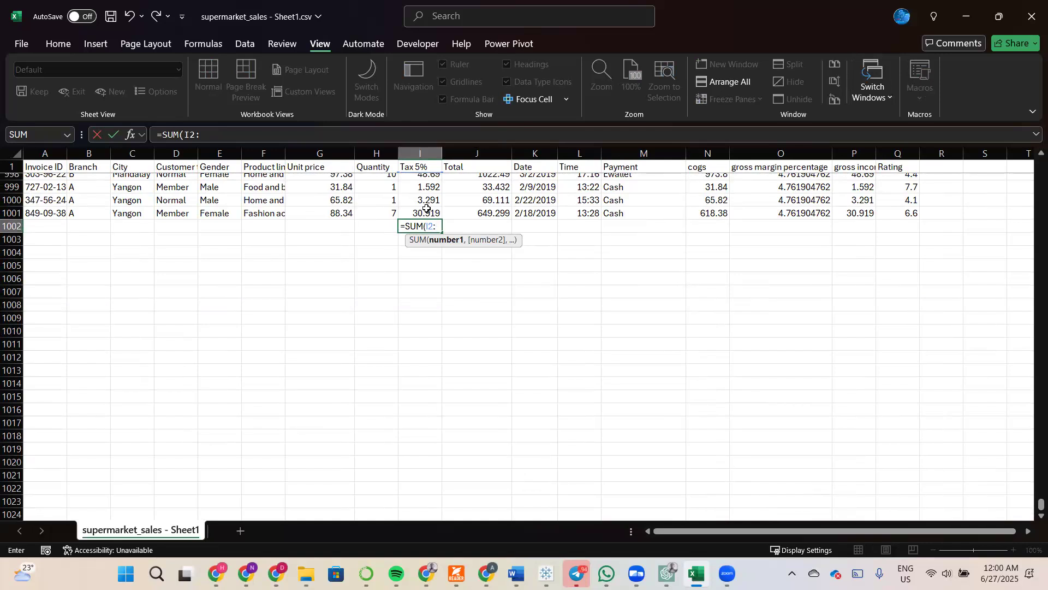
type("I1001")
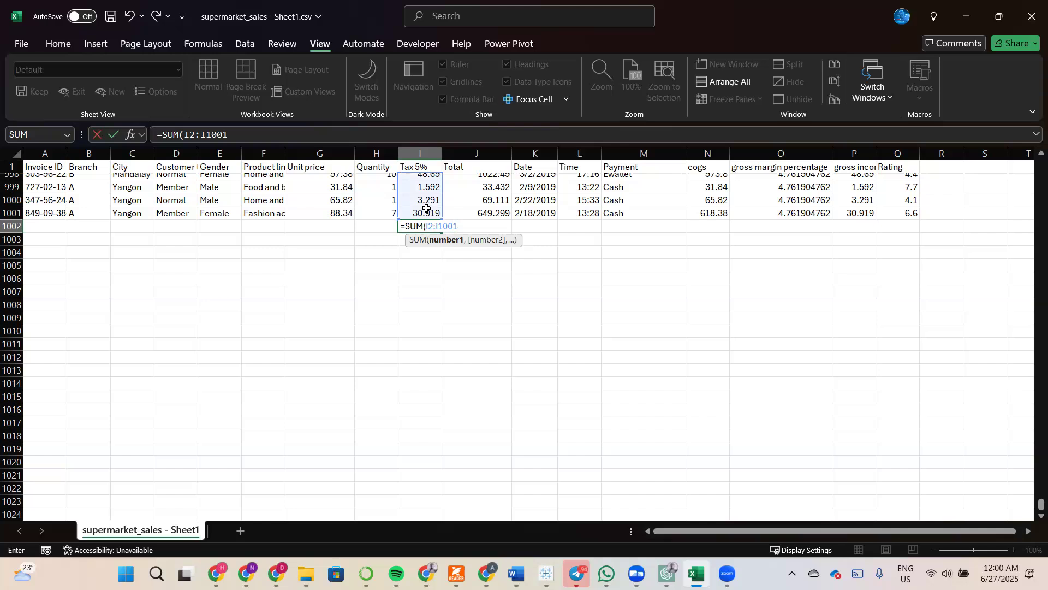
type(")")
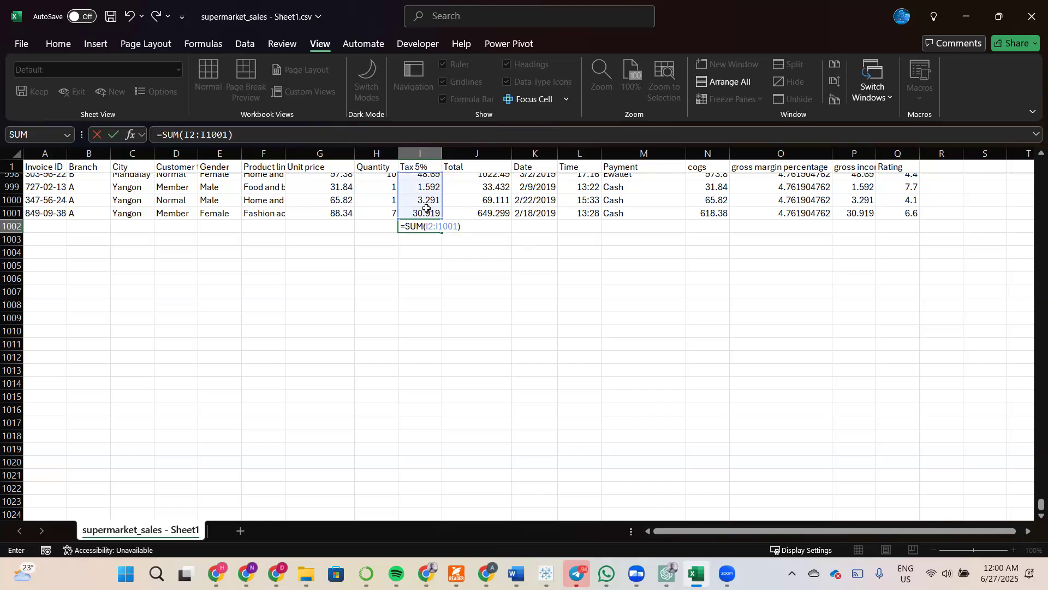
key("Return")
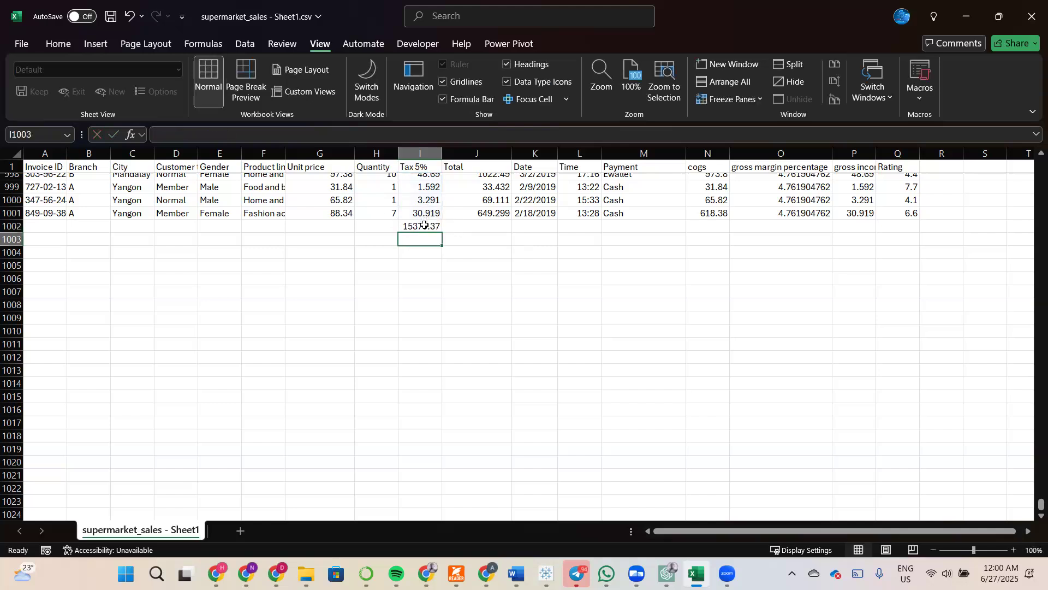
Fill the Tax 5% sum formula from I1002 across to J1002 to total the Total column.
left_click(424, 225)
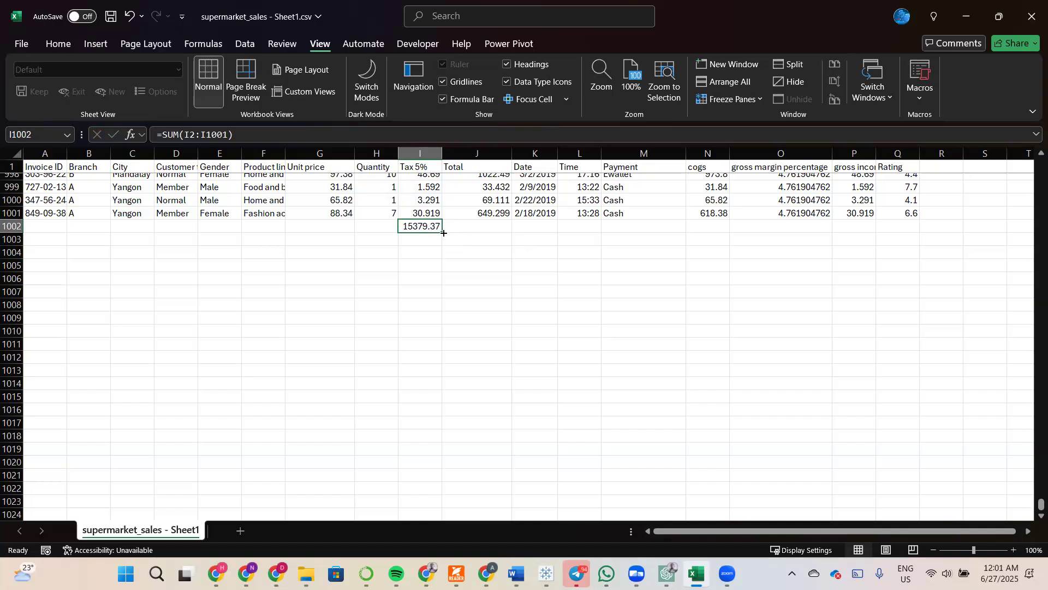
left_click_drag(505, 232, 492, 234)
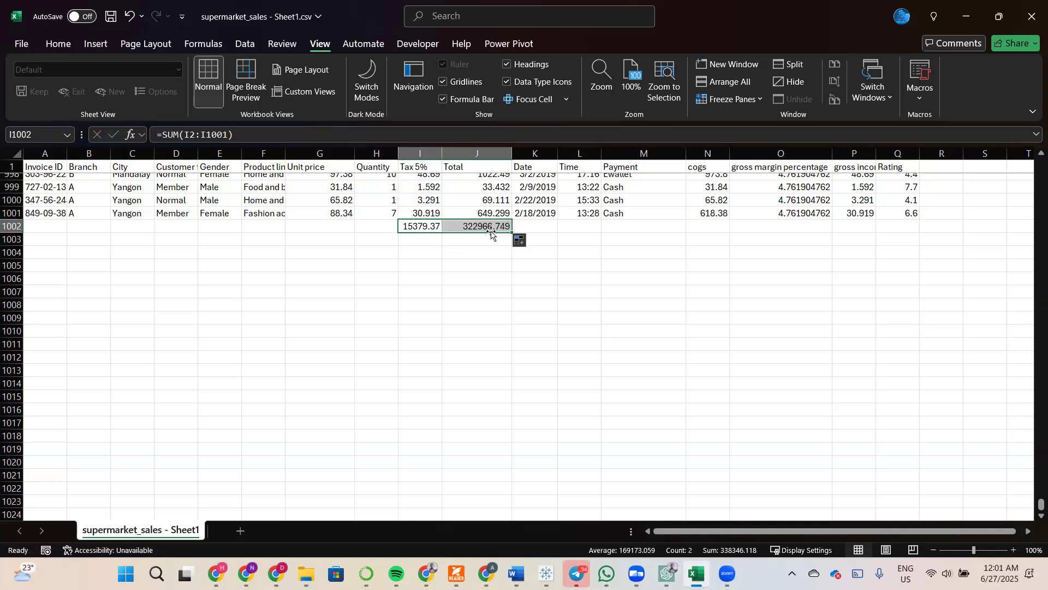
left_click(414, 228)
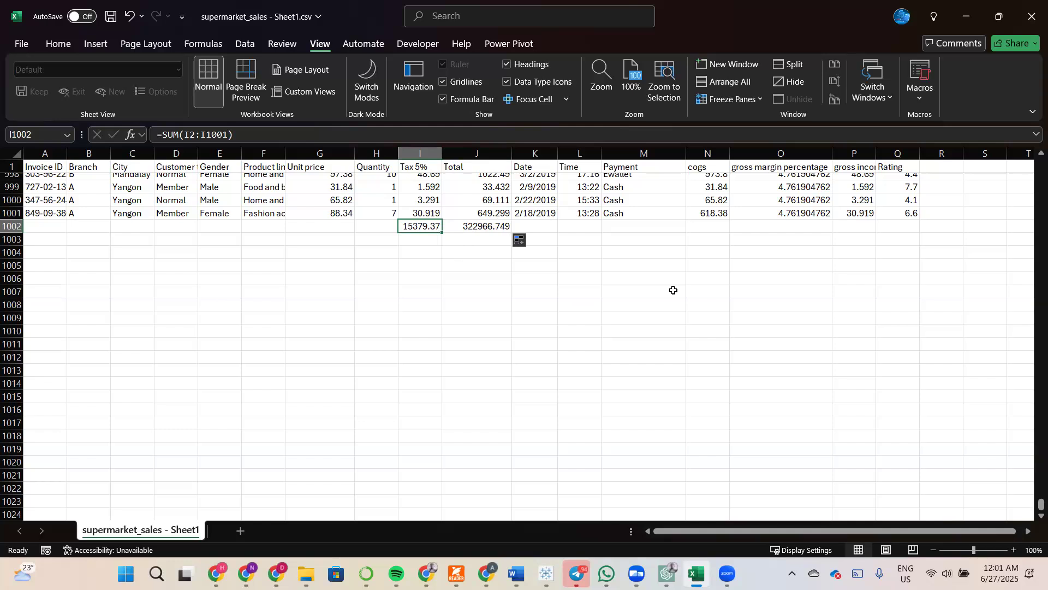
Average the Unit price column in cell G1002 with the formula =AVERAGE(G2:G1001).
scroll(673, 290, "up", 1)
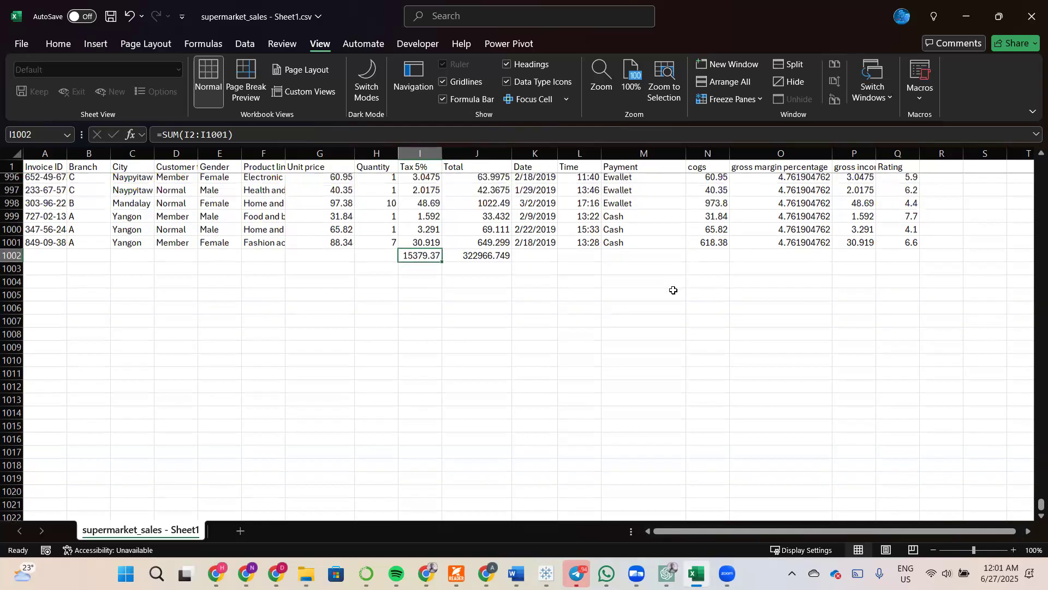
scroll(673, 290, "up", 1)
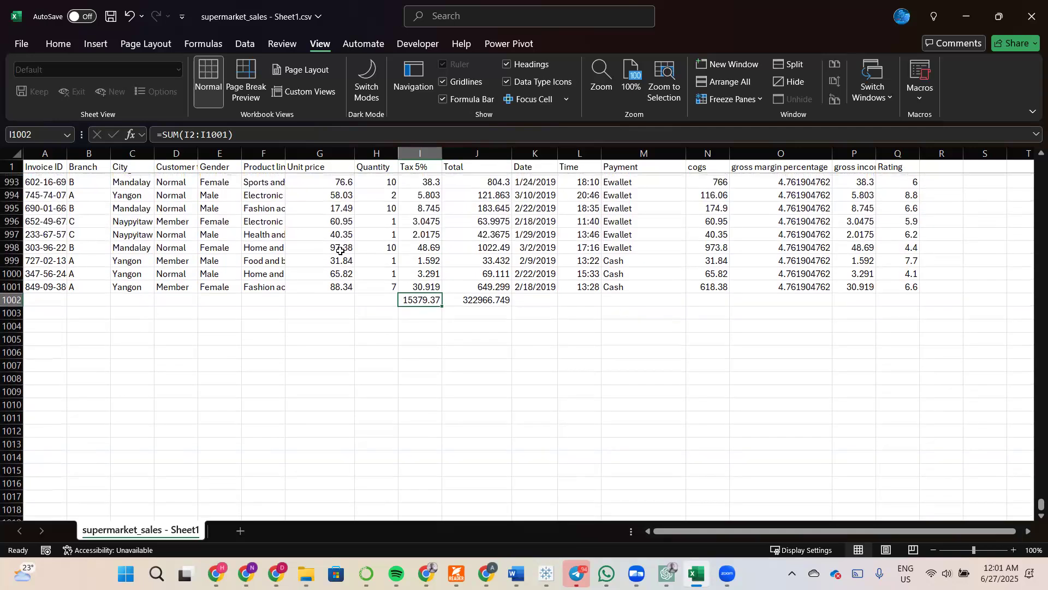
key("Left")
key("Left")
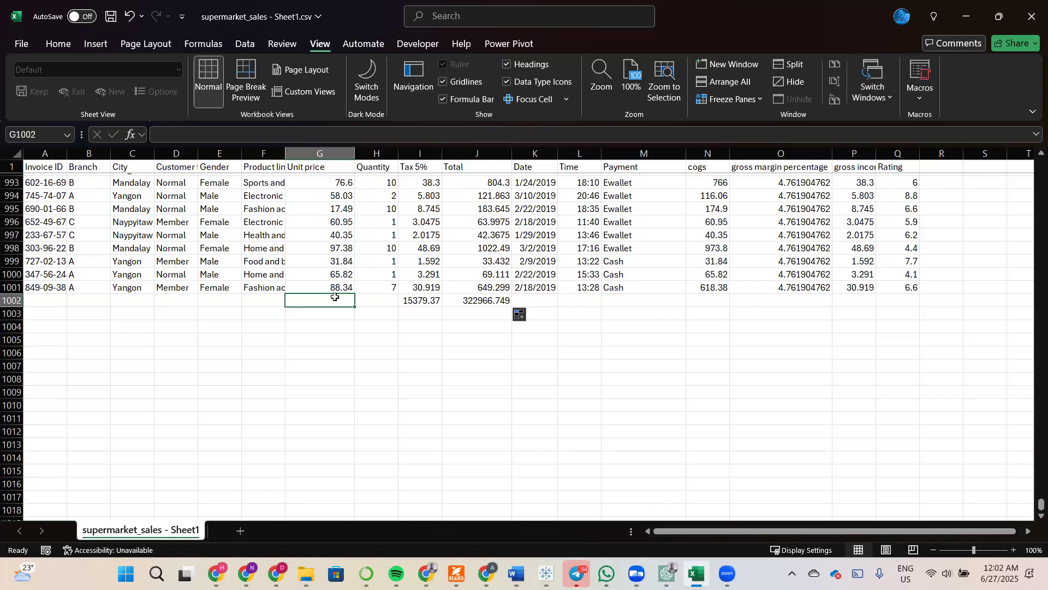
type("=aver")
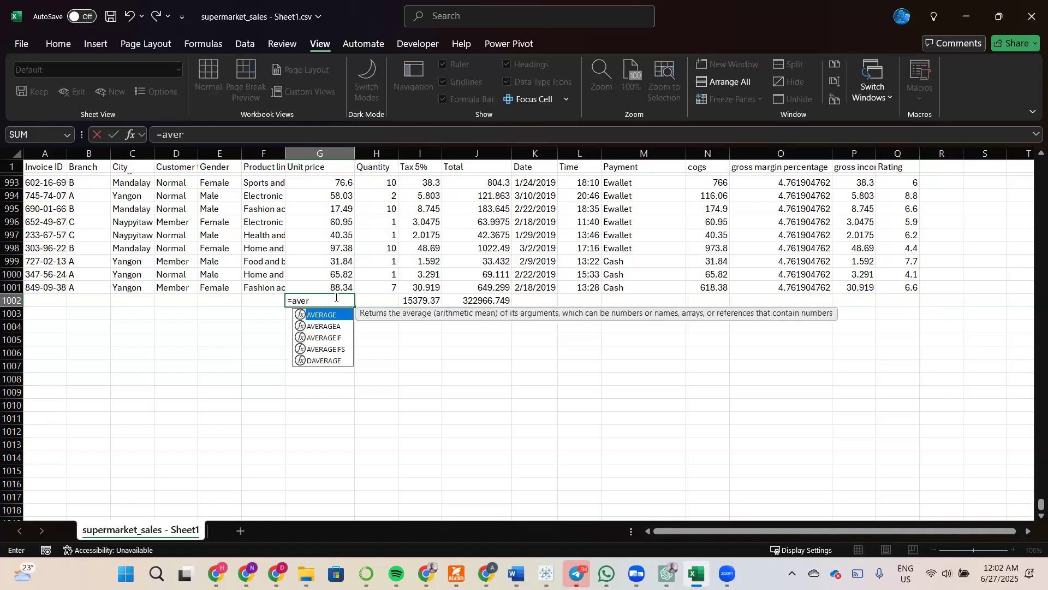
key("Tab")
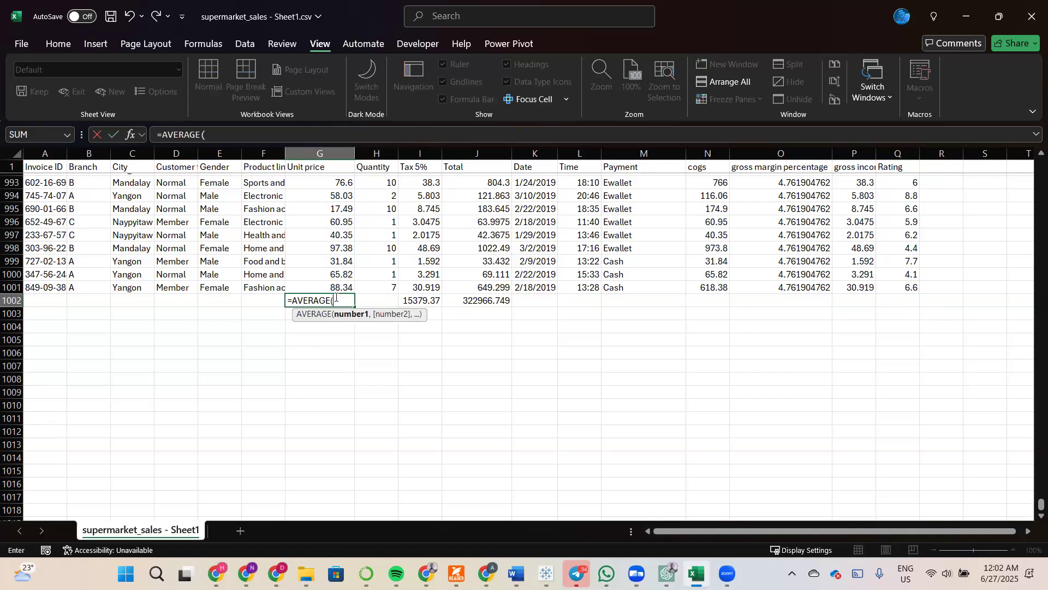
type("G2:")
type("G")
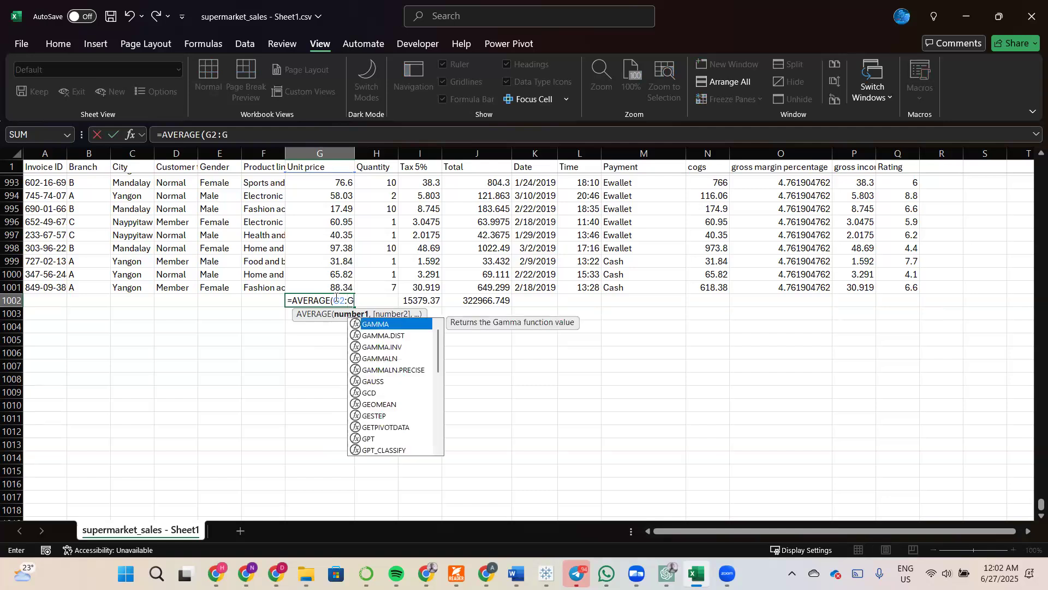
type("1001")
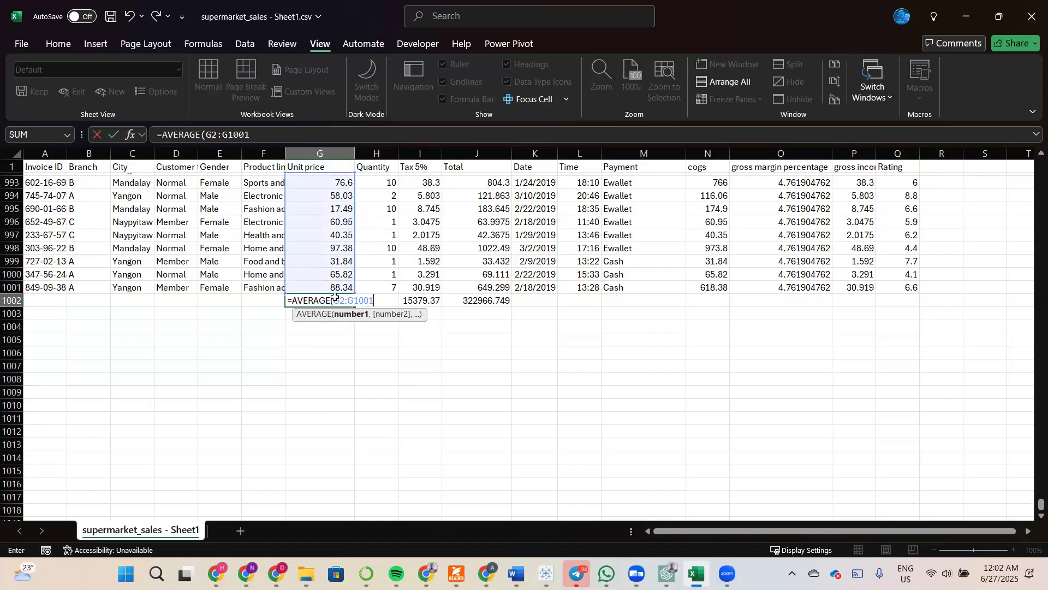
type(")")
key("Return")
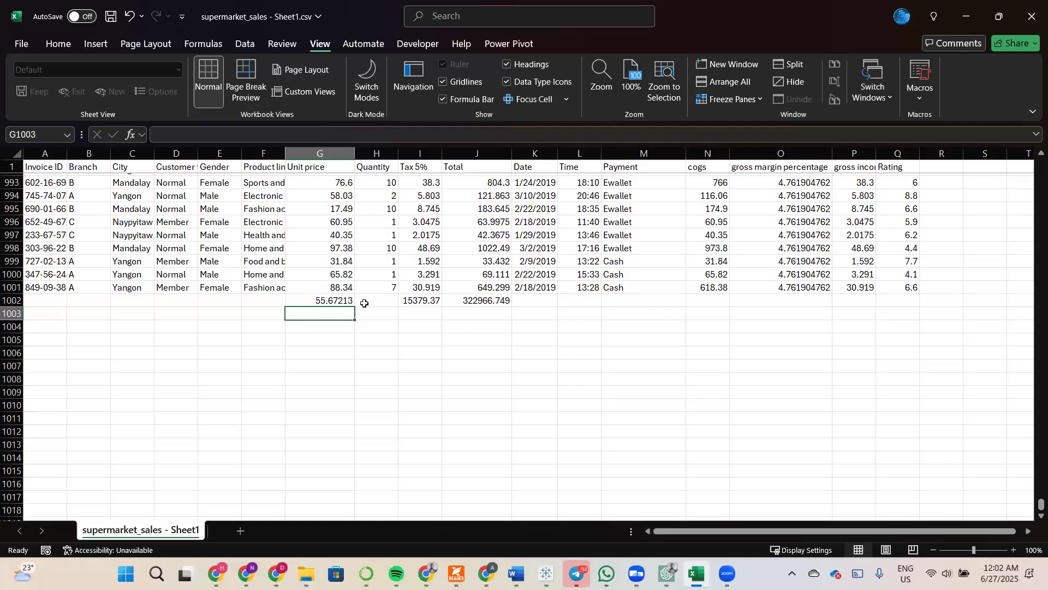
Find the lowest Rating in cell Q1002 with the formula =MIN(Q2:Q1001).
left_click(906, 300)
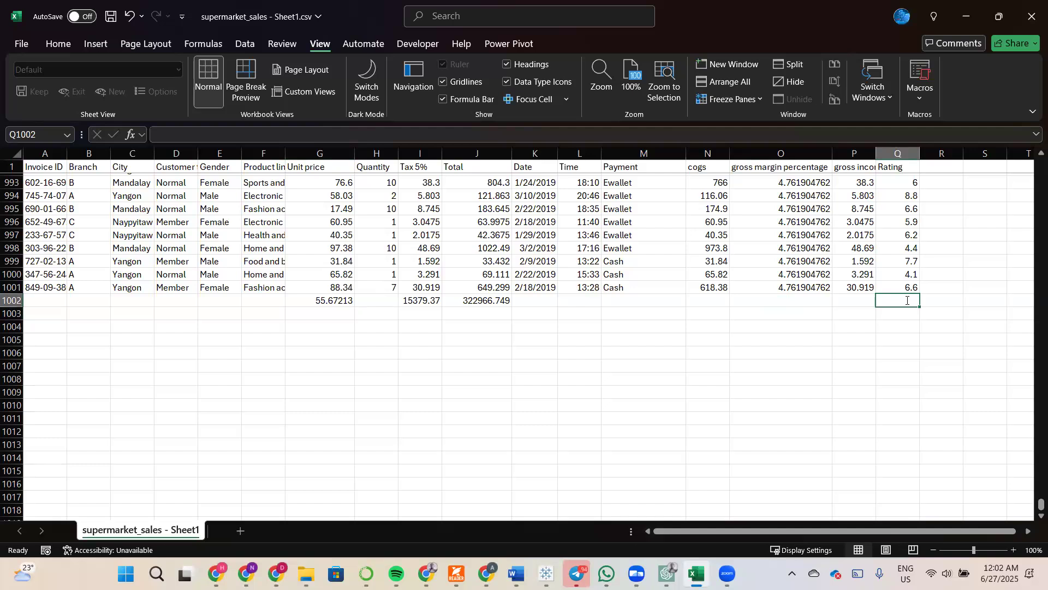
type("=min")
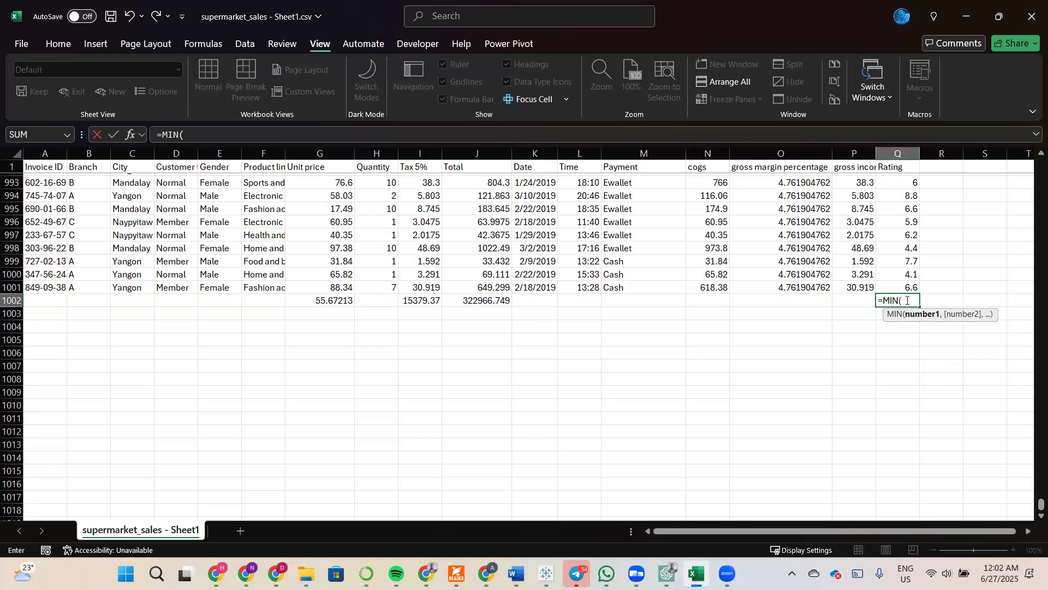
type("Q2:Q")
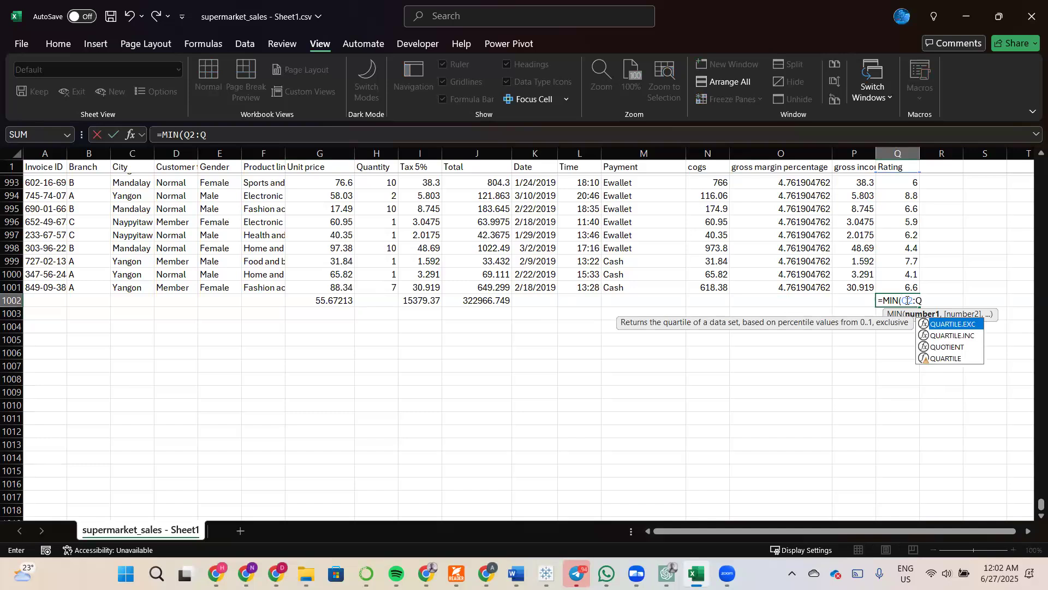
type("100")
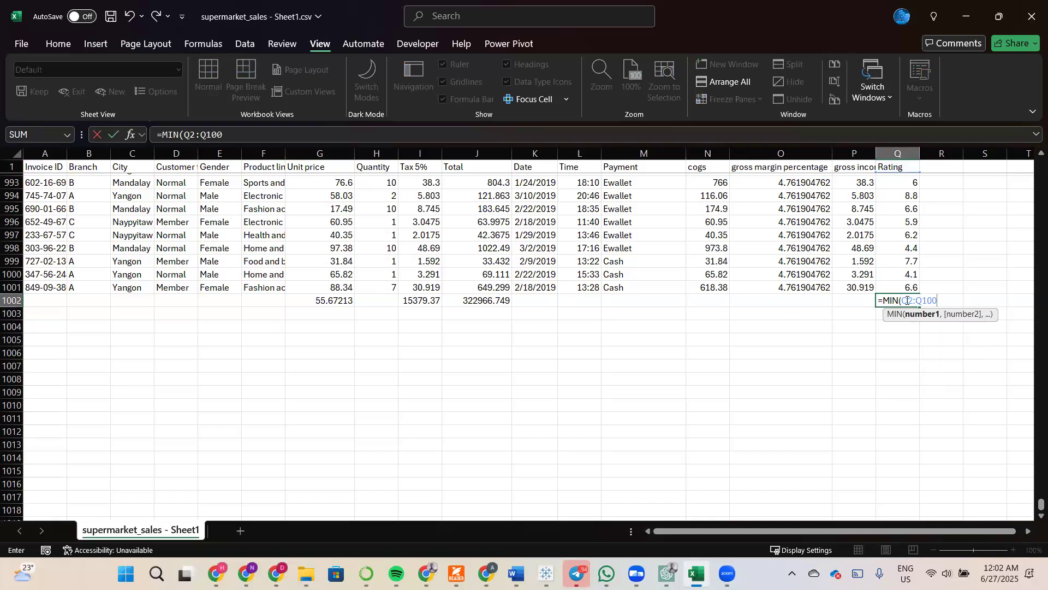
type("1)")
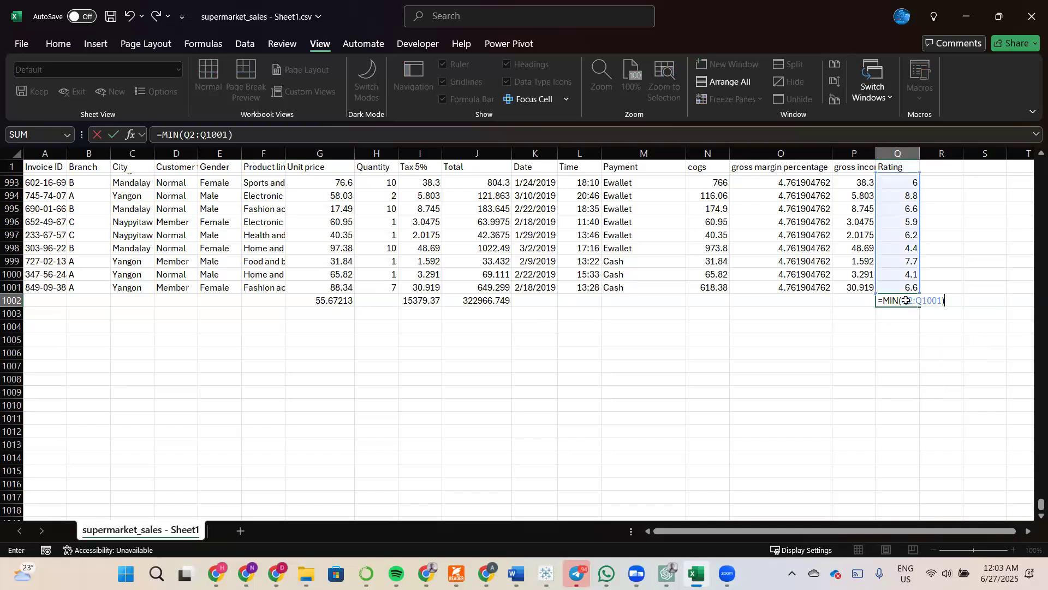
key("Return")
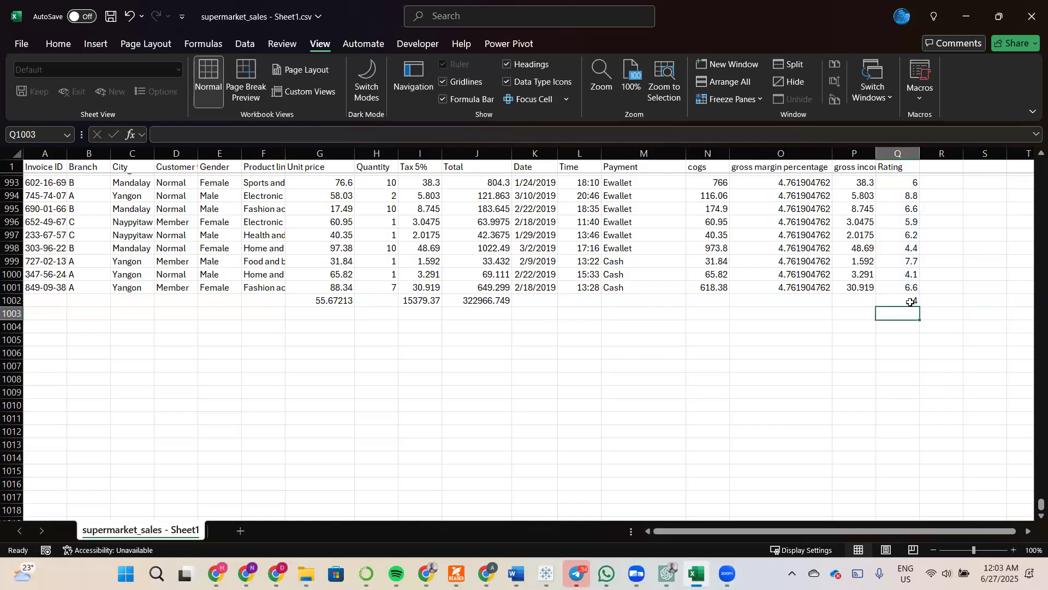
left_click(910, 302)
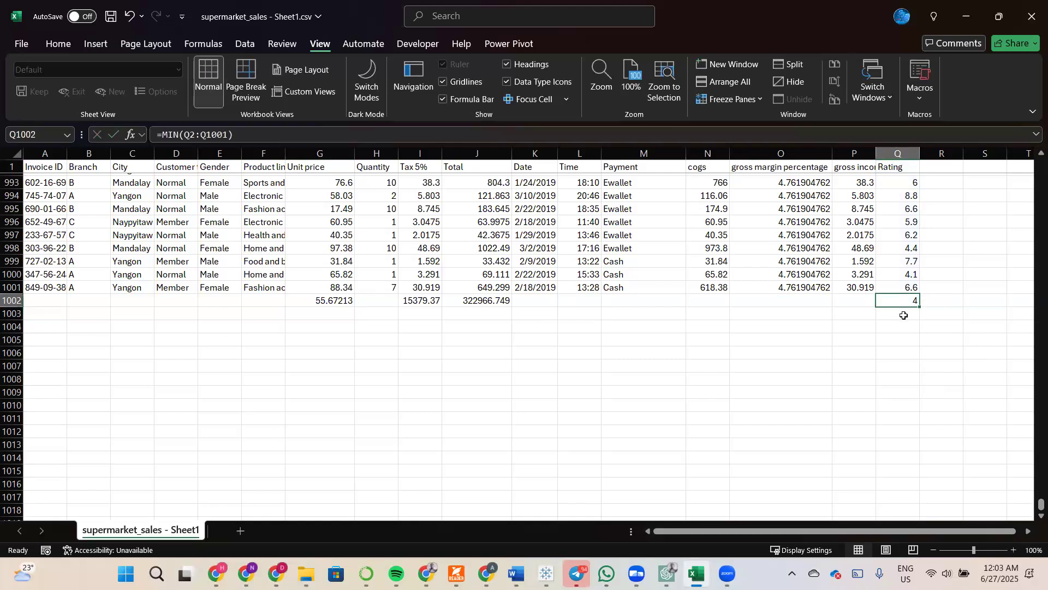
Find the highest Rating in cell Q1003 with the formula =MAX(Q2:Q1001).
left_click(904, 315)
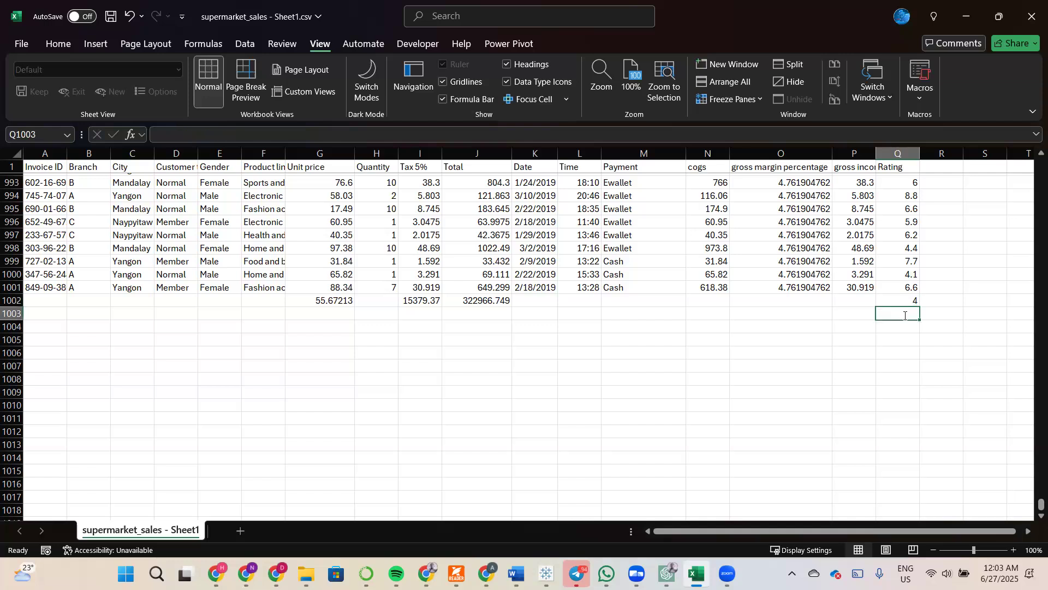
type("=")
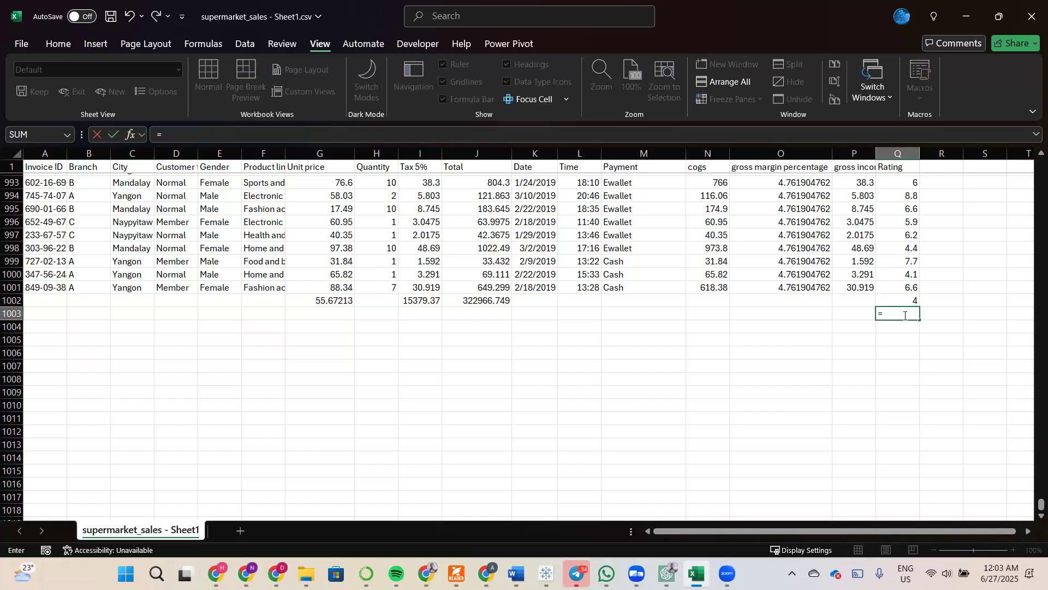
type("MA")
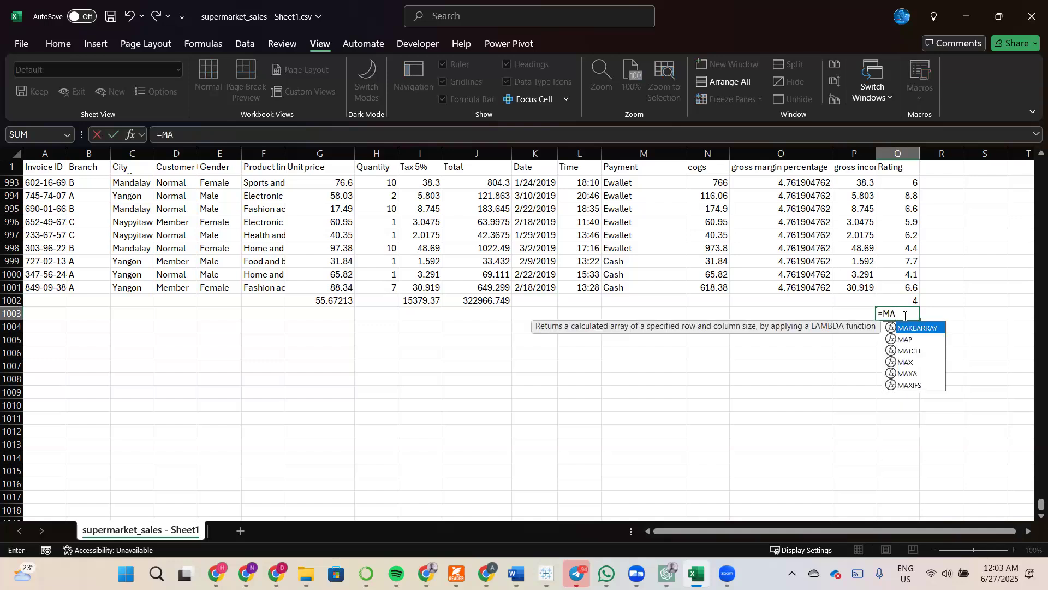
key("BackSpace")
type("ax")
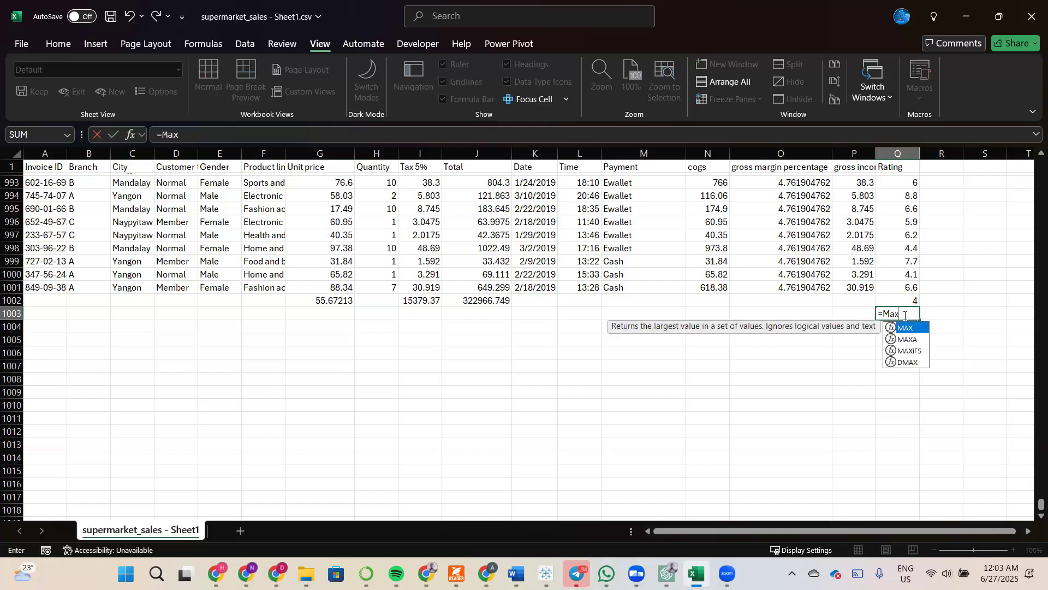
key("Tab")
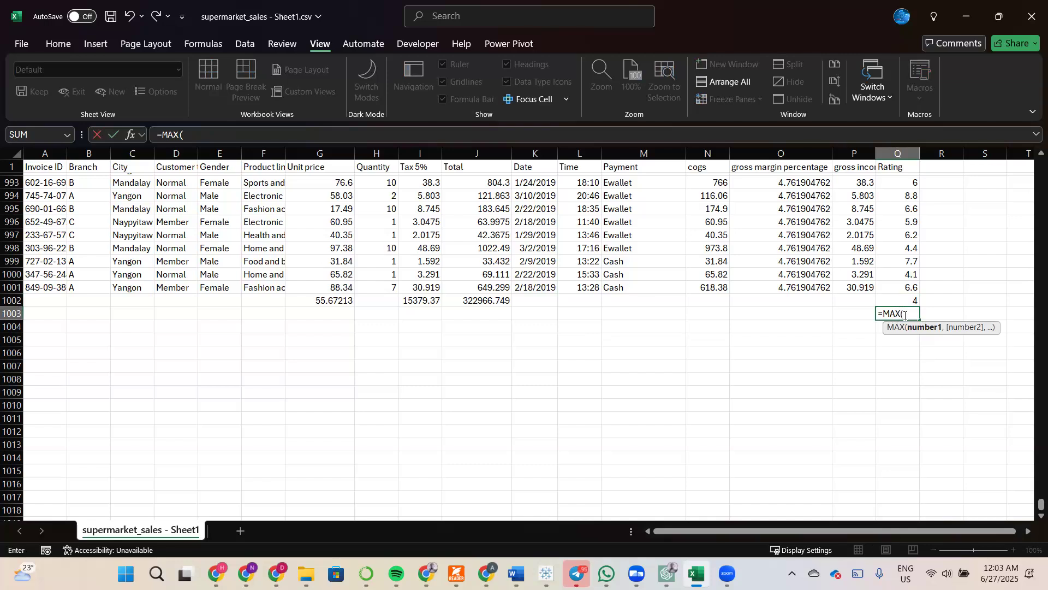
type("Q2:Q1001)")
key("ctrl+Return")
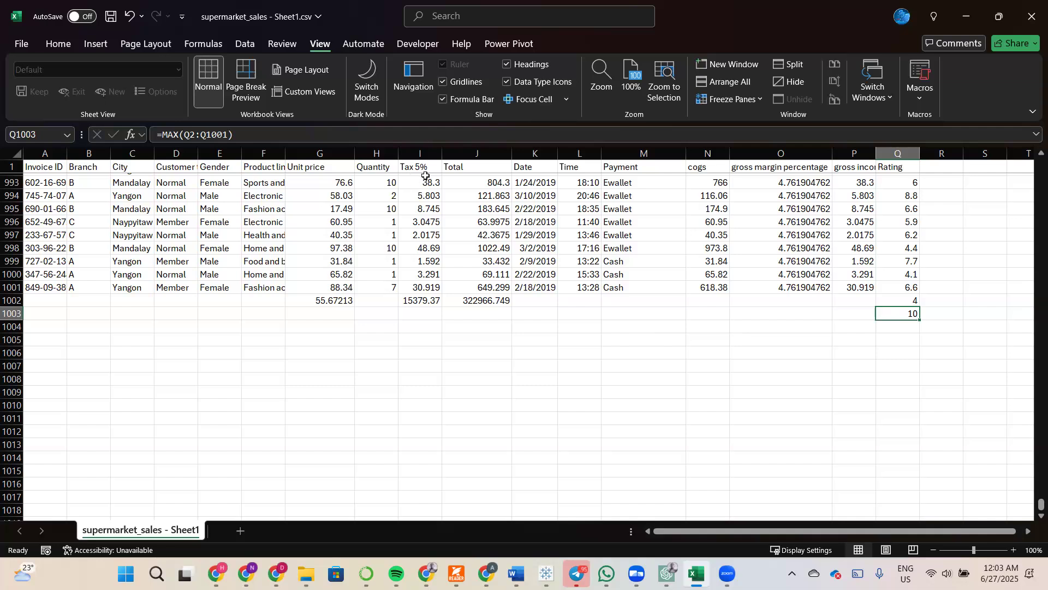
left_click(424, 301)
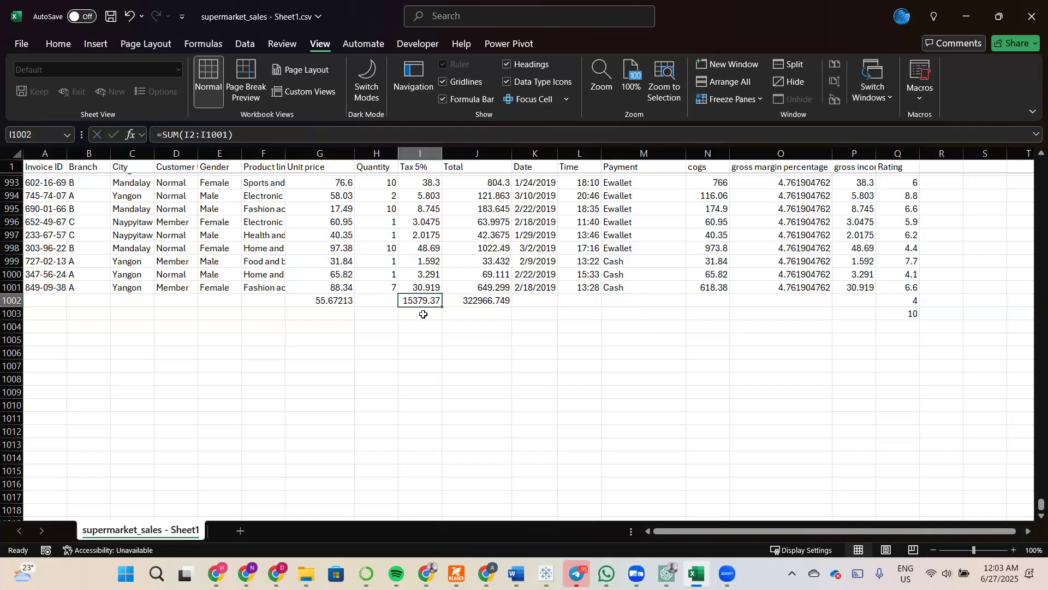
left_click(423, 313)
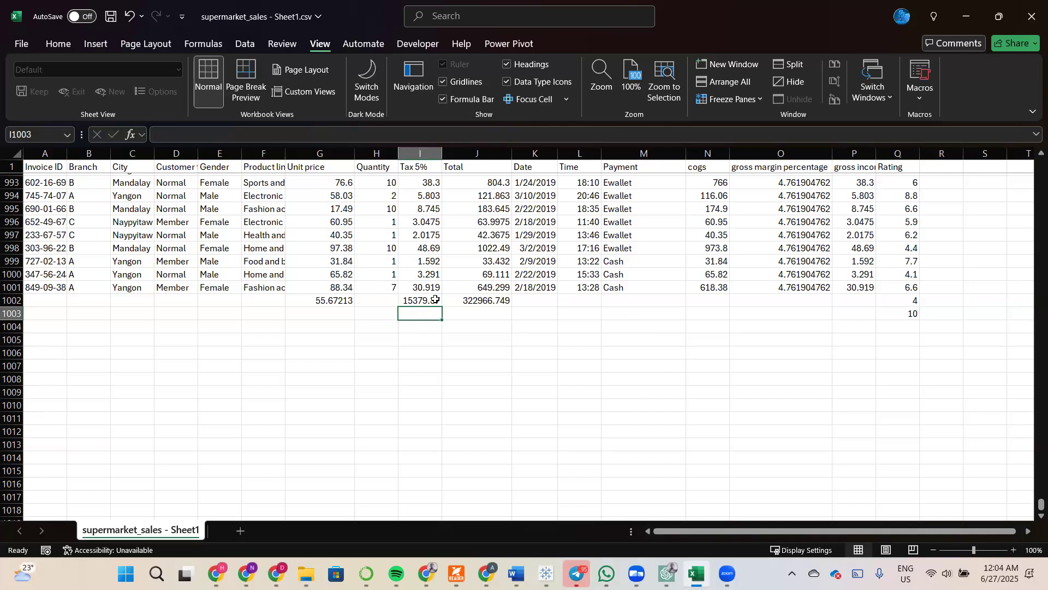
key("Up")
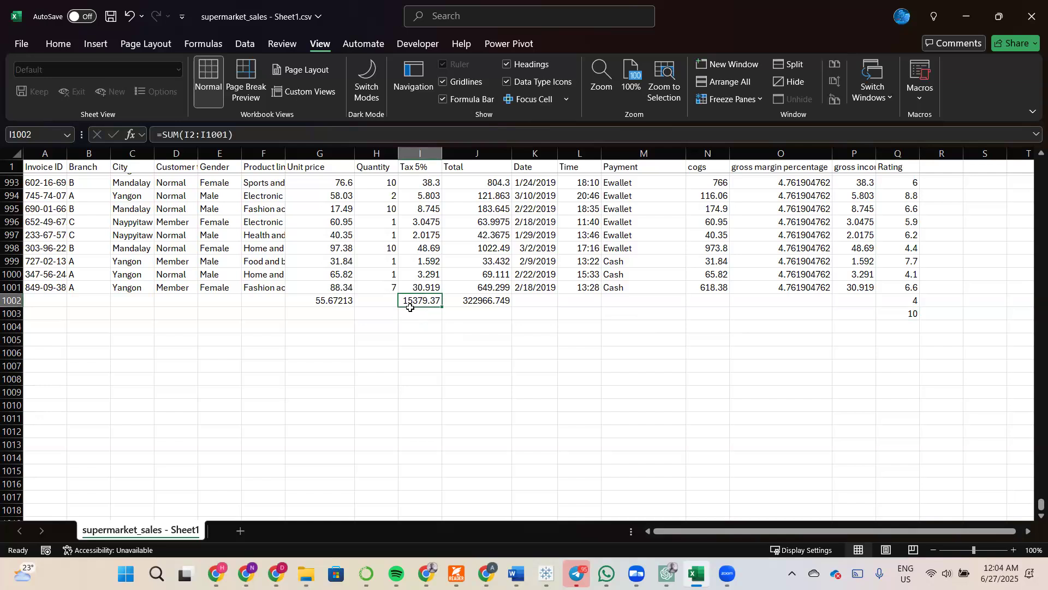
left_click(424, 318)
key("Up")
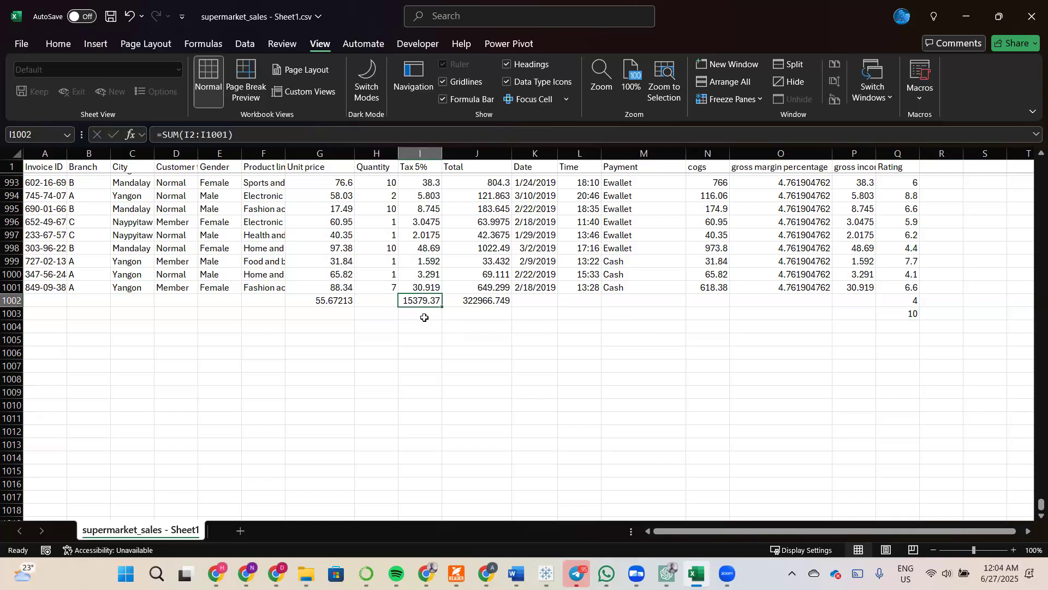
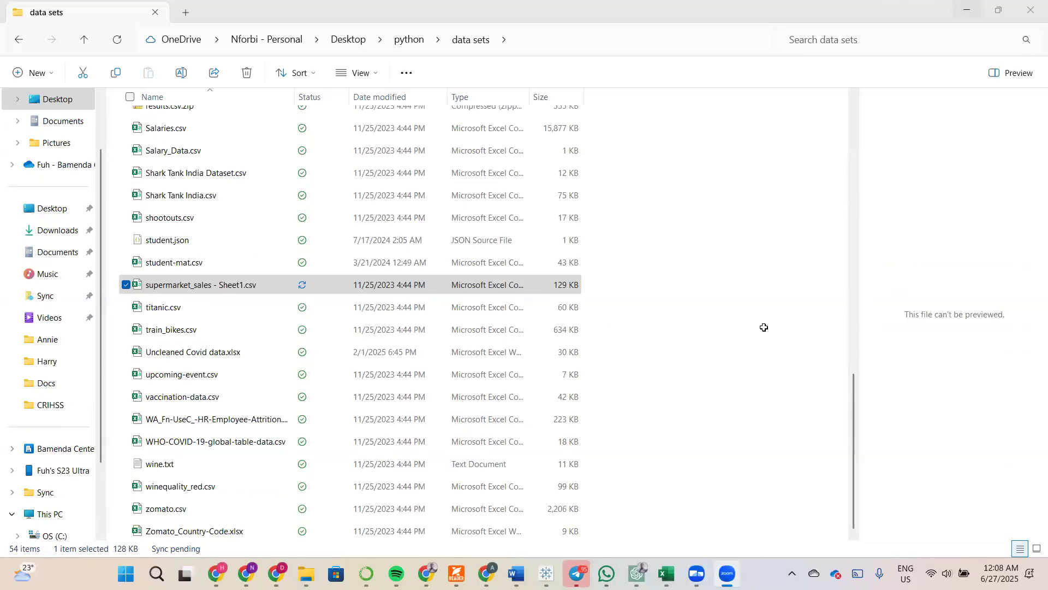
Switch back to the supermarket_sales workbook in Excel and go to the Total column's sum in cell J1002.
key("super+d")
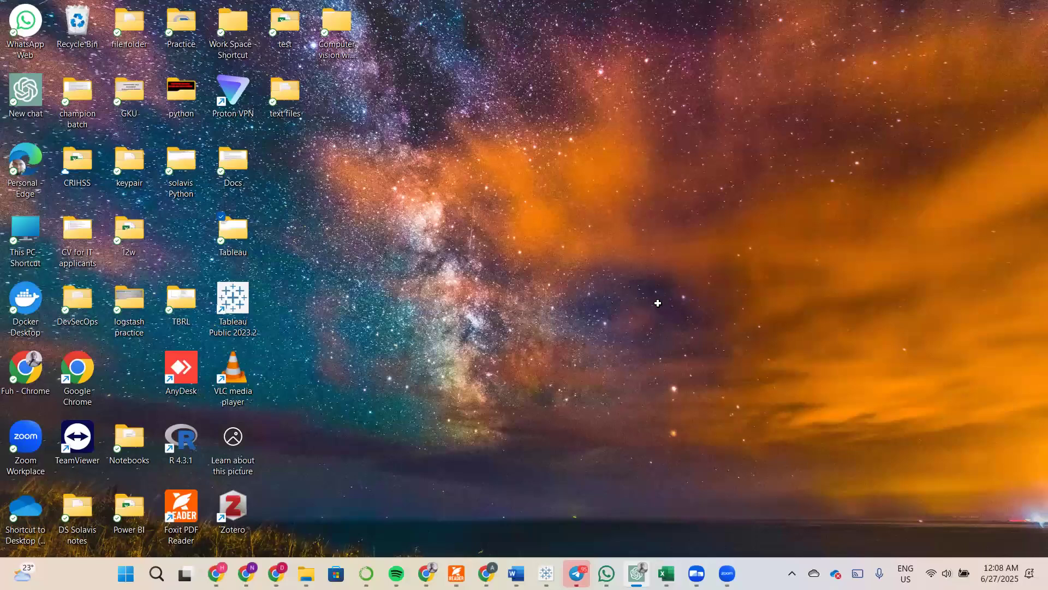
key("alt+Tab")
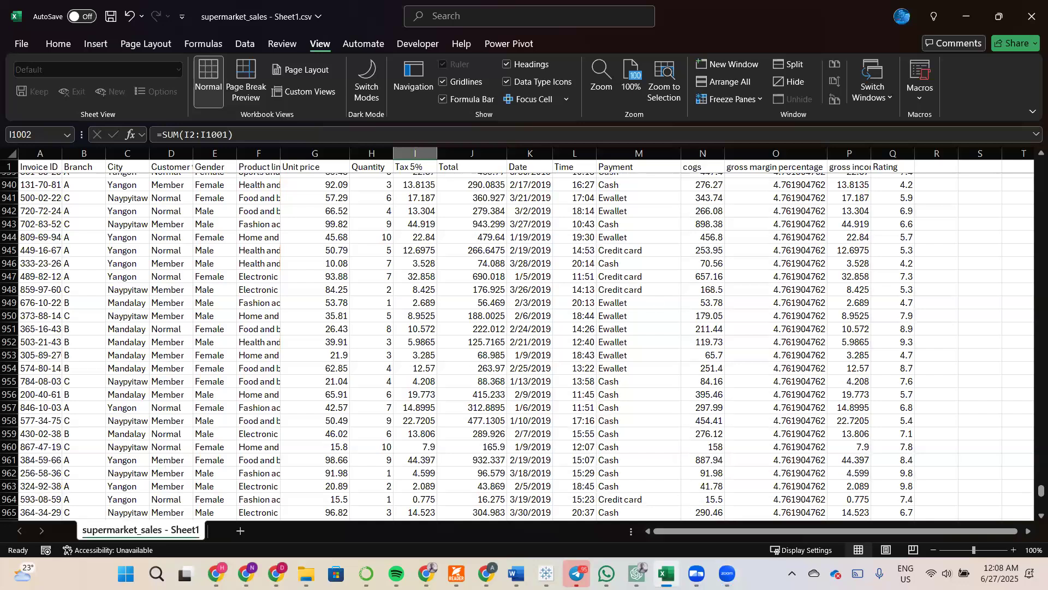
scroll(612, 368, "down", 13)
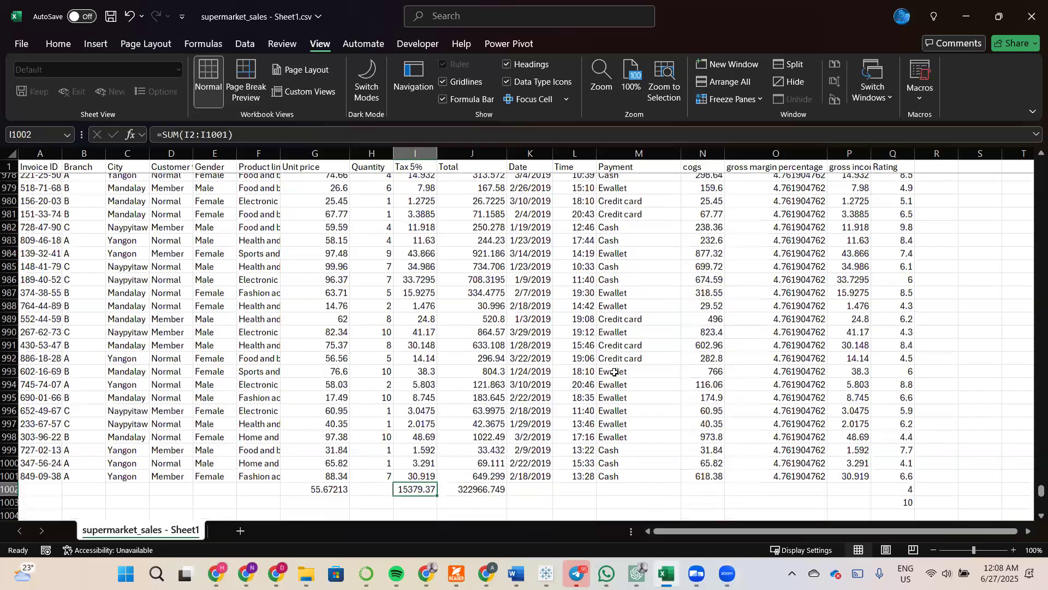
scroll(518, 371, "down", 5)
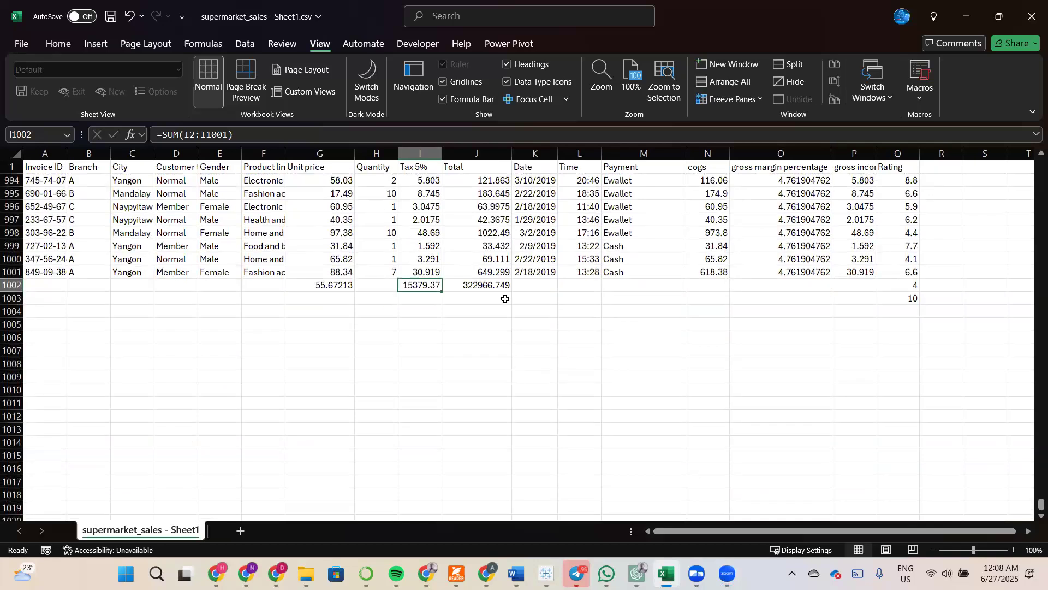
left_click(476, 349)
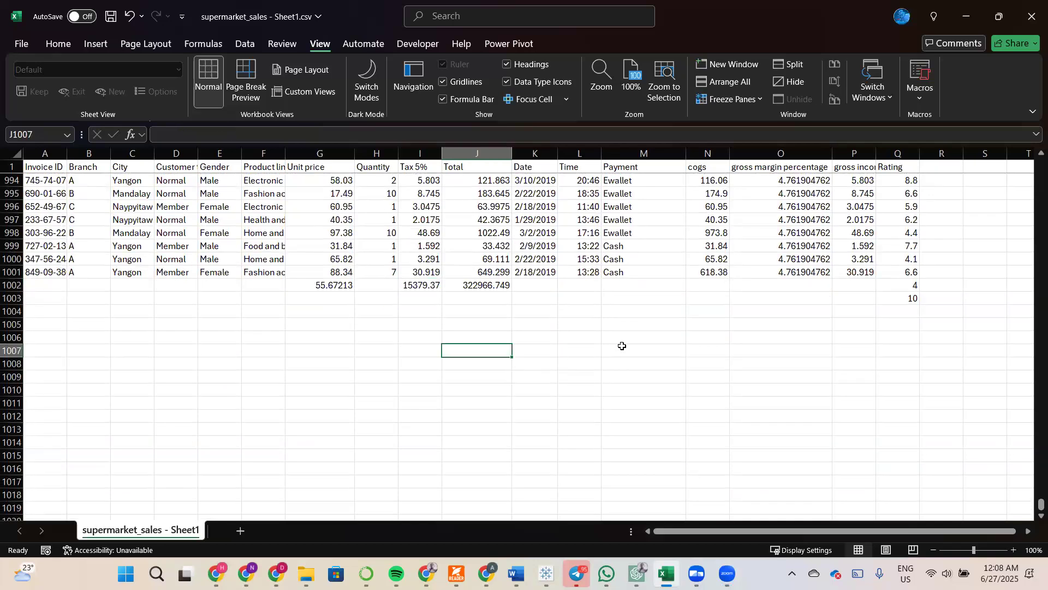
scroll(477, 284, "left", 1)
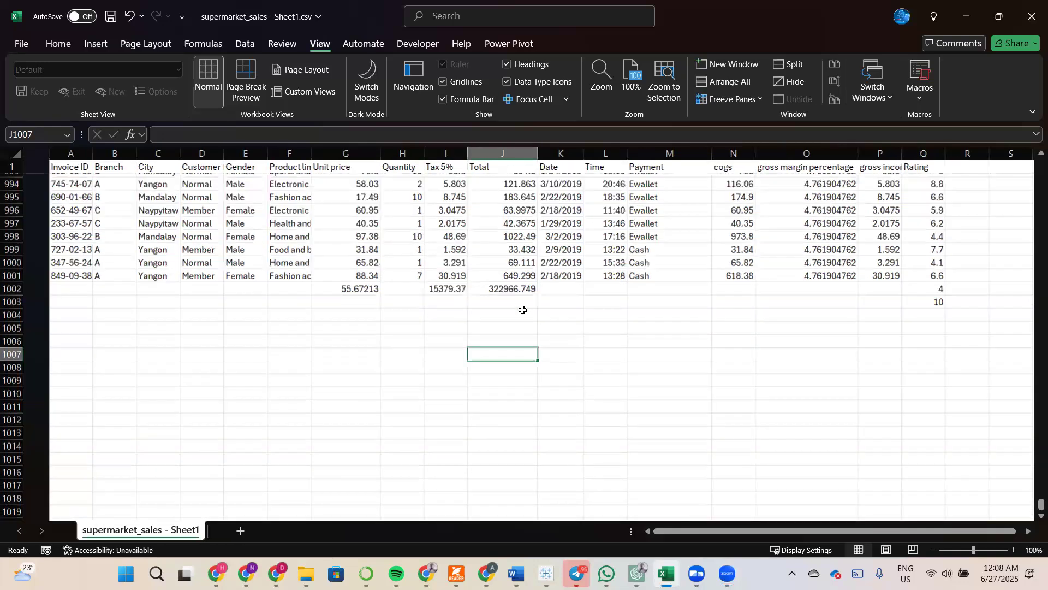
key("ctrl+Up")
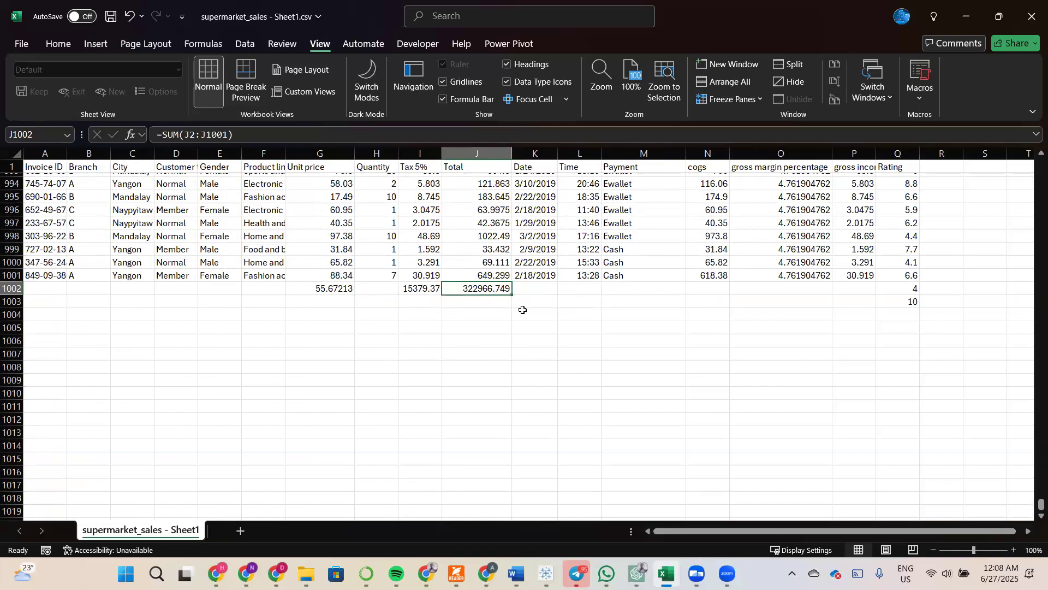
Round the Total column's sum to six decimal places in cell J1004 with the formula =ROUND(J1002,6).
left_click(477, 301)
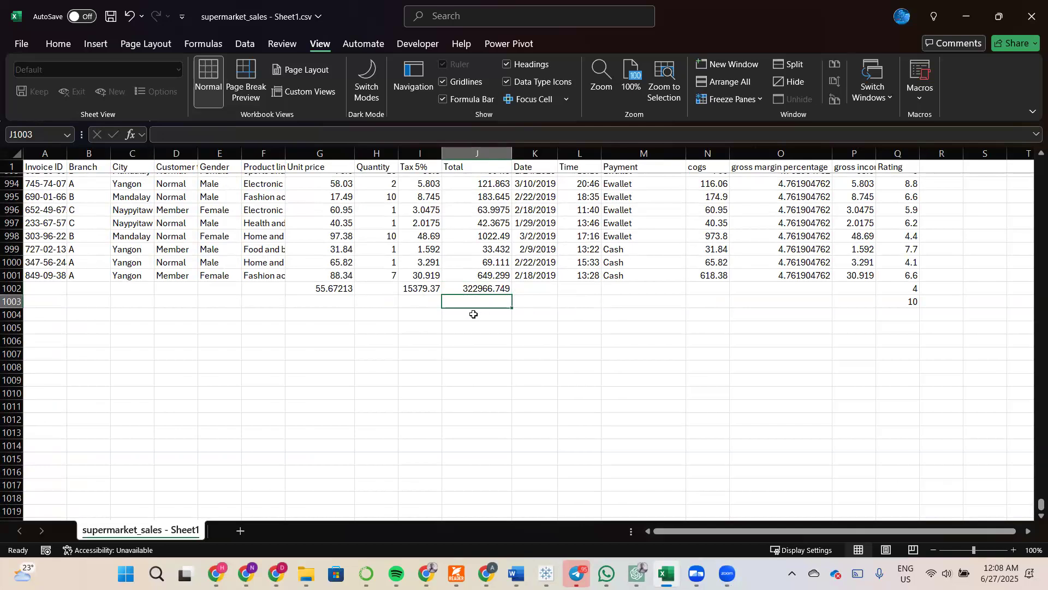
left_click(473, 315)
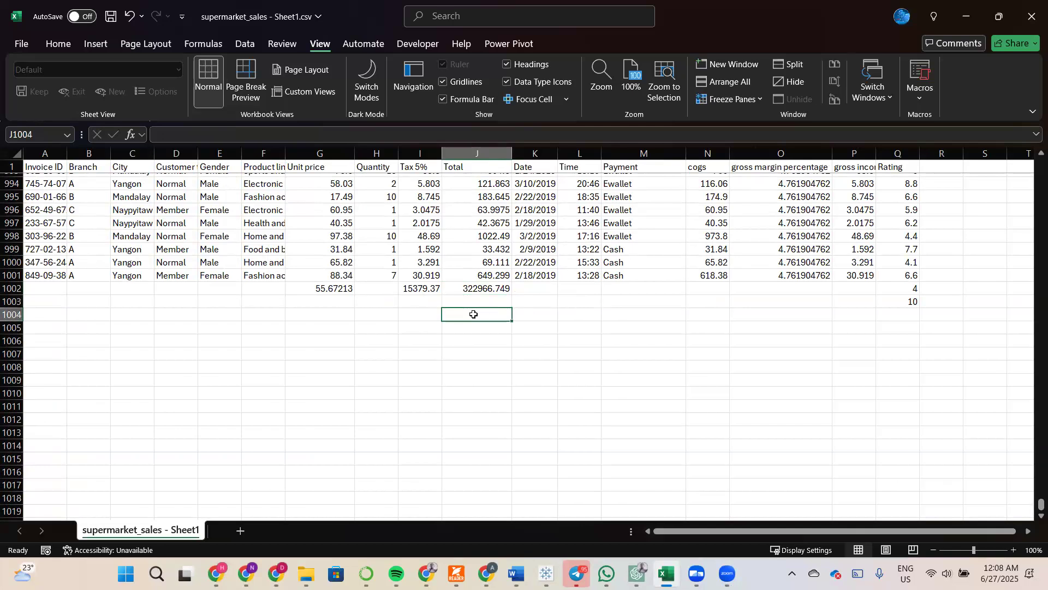
type("=roun")
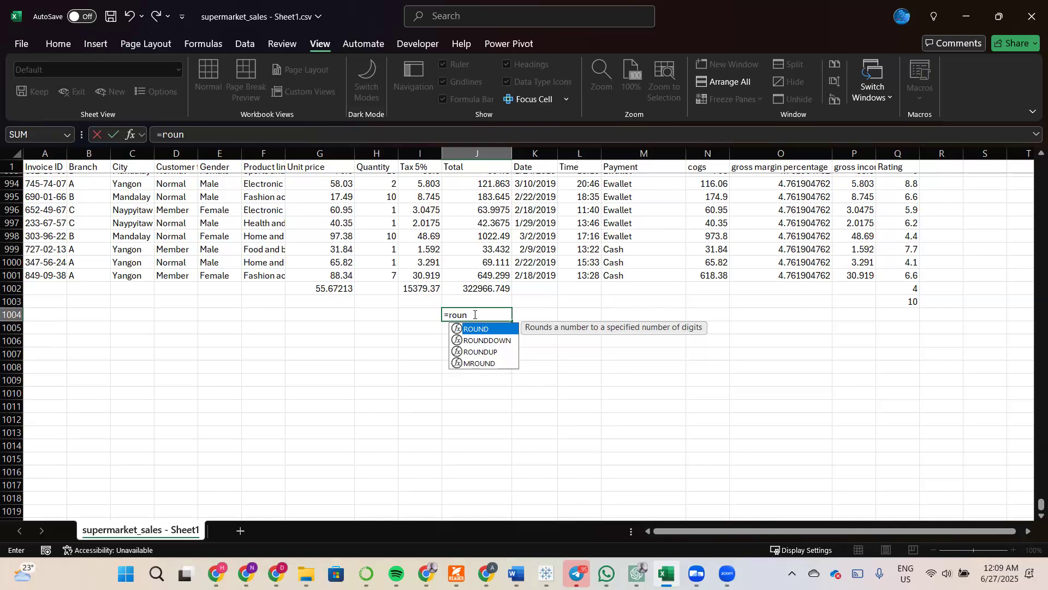
key("Tab")
left_click(489, 285)
type(",")
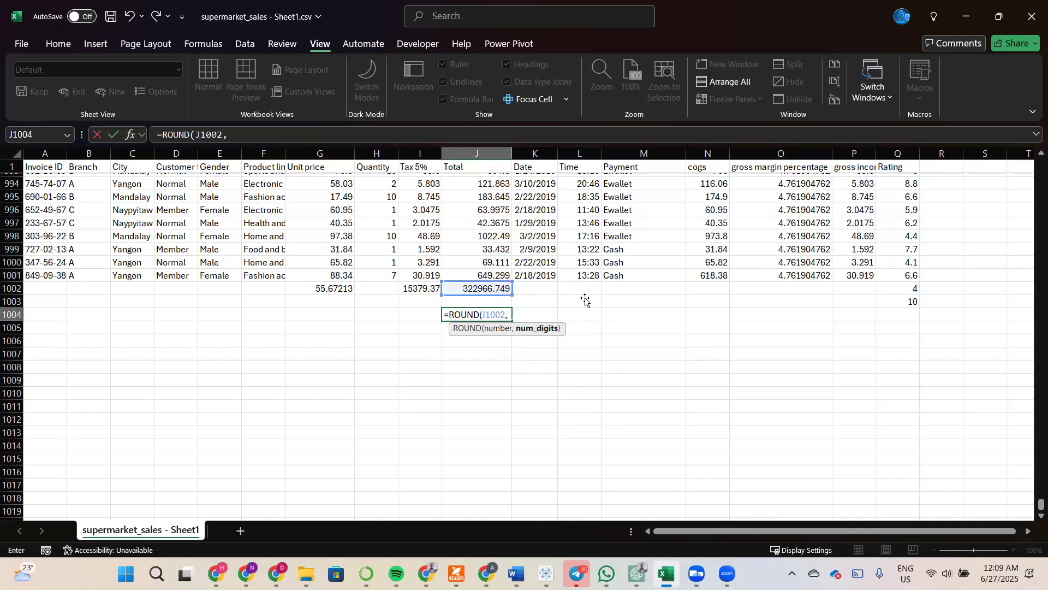
type("6)")
key("Return")
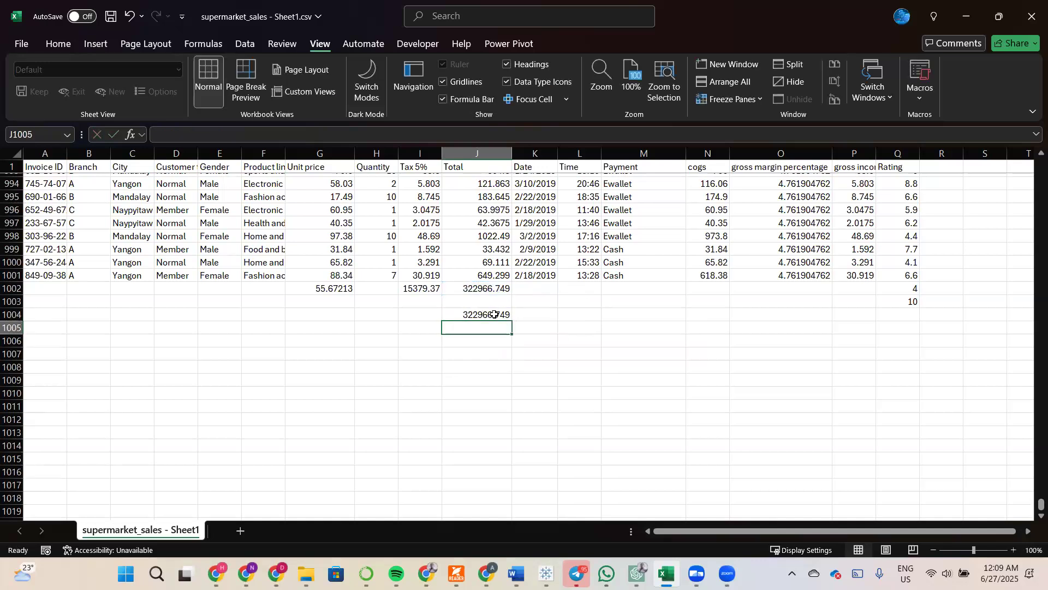
Round the Total column's sum to seven decimal places by replacing the formula in cell J1004 with =ROUND(J1002,7).
left_click(493, 314)
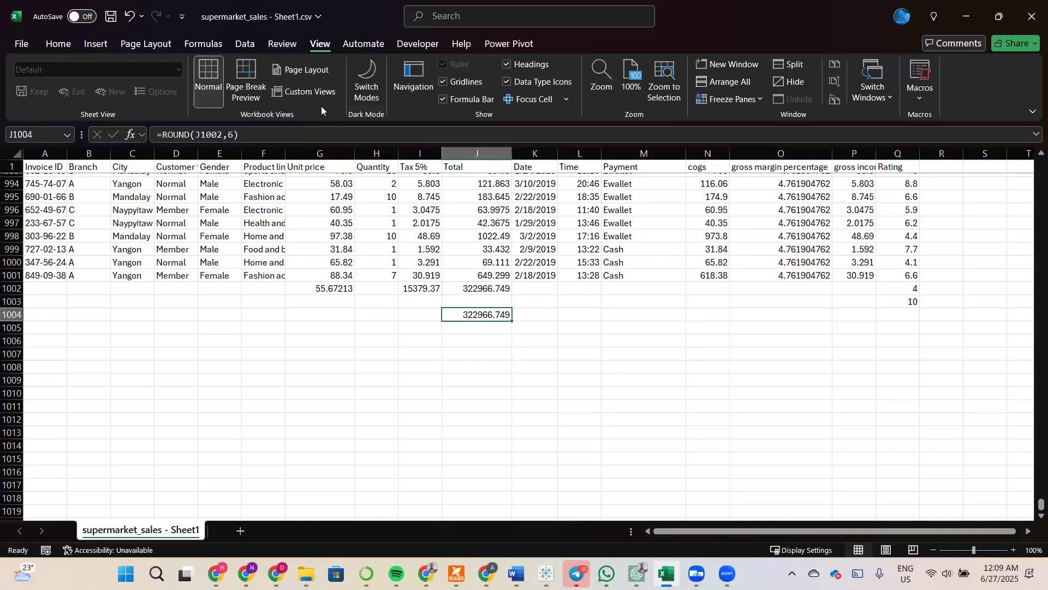
type("=")
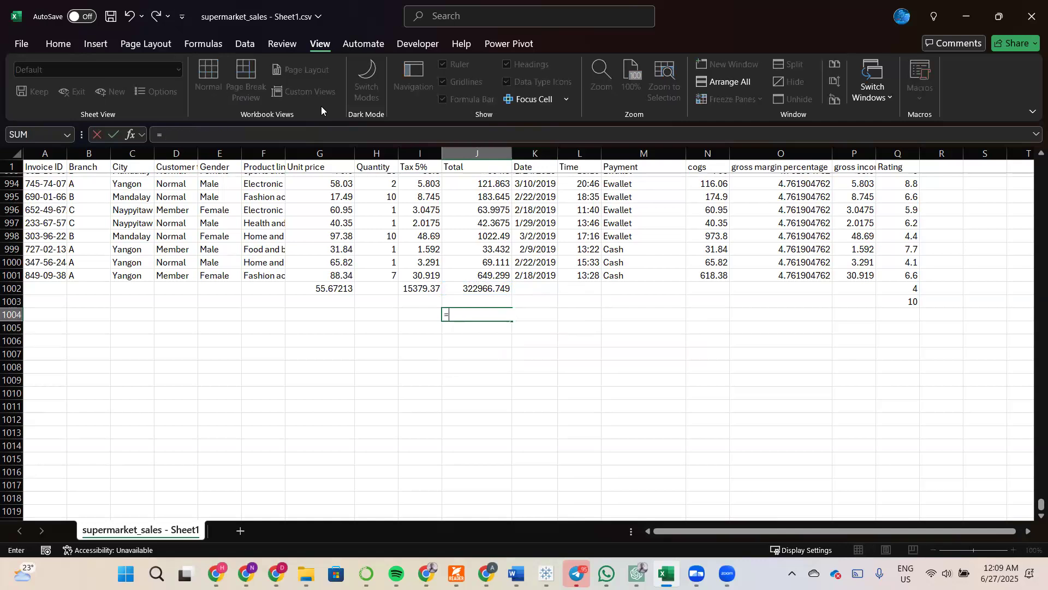
type("roun")
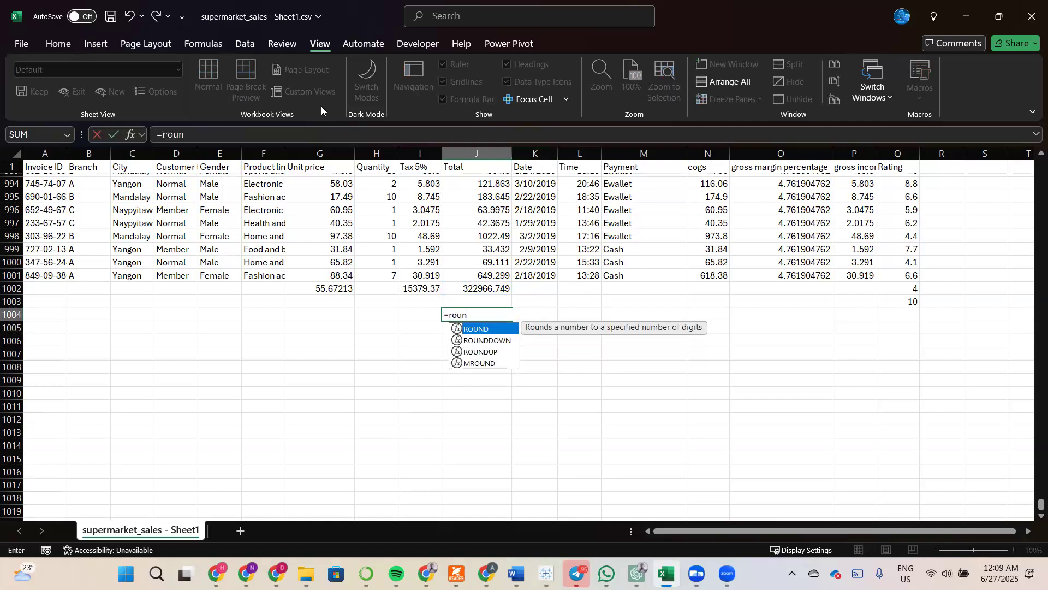
key("Tab")
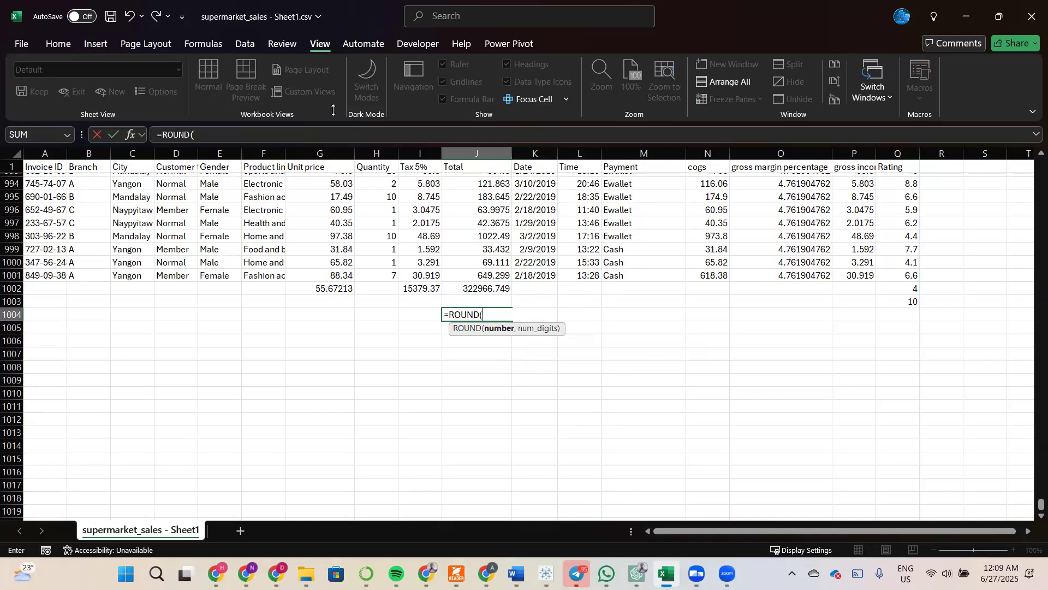
left_click(487, 286)
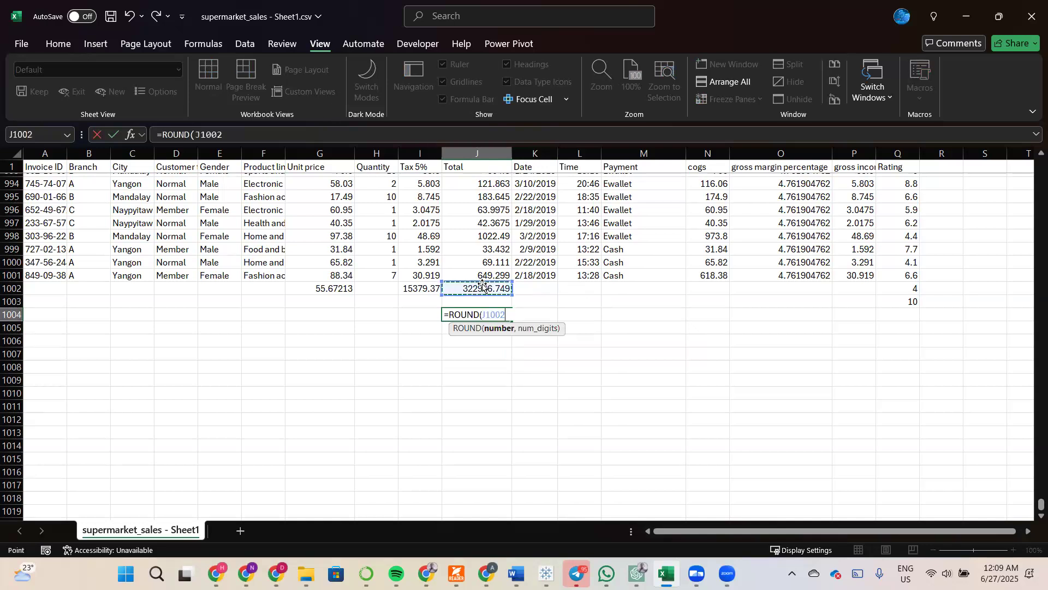
type(",7")
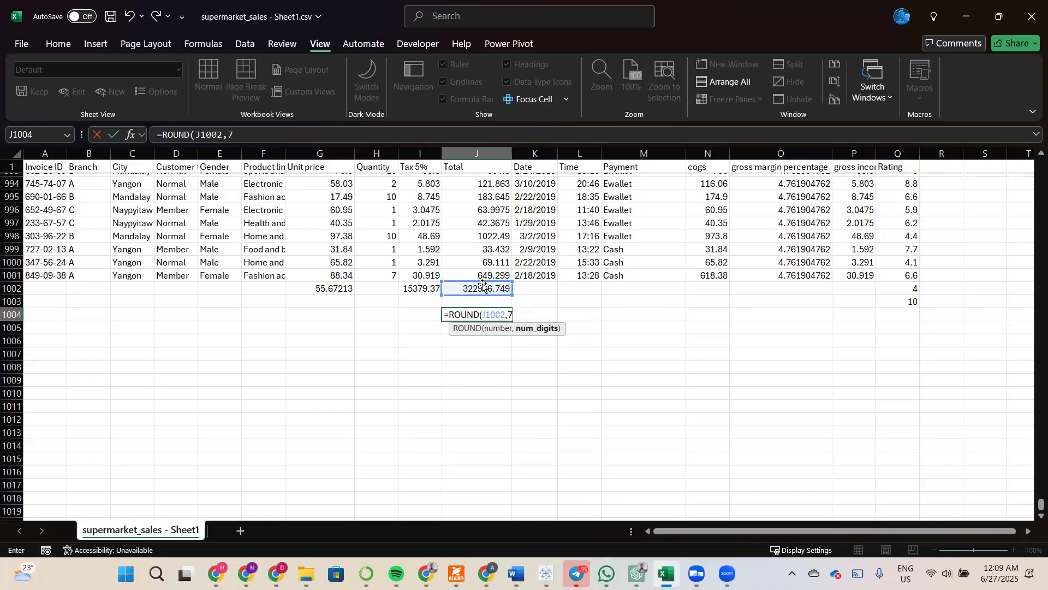
type(")")
key("Return")
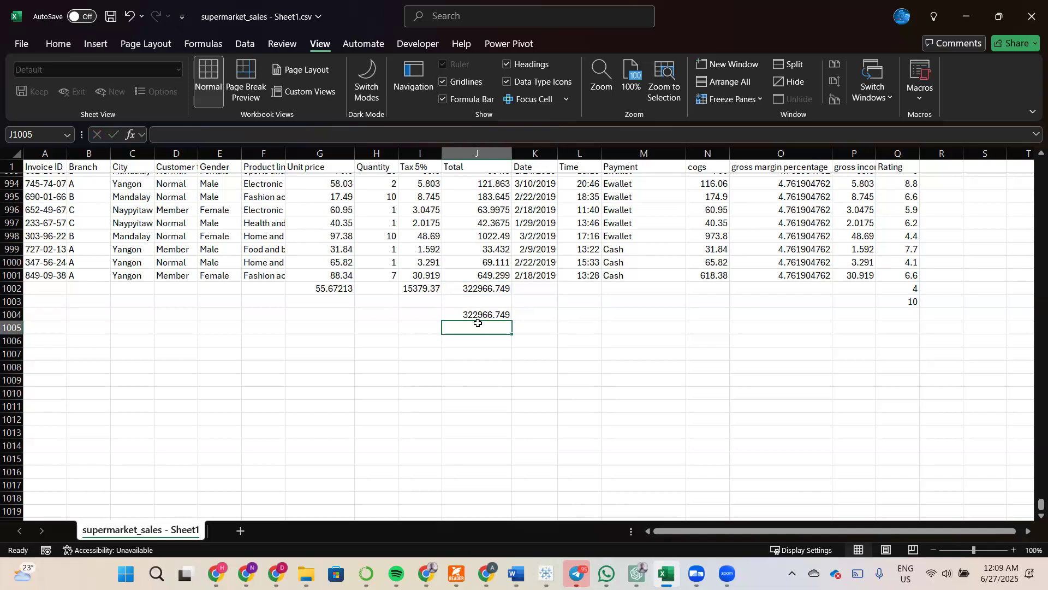
Round the Total column's sum to four decimal places by replacing the formula in cell J1004 with =ROUND(J1002,4).
left_click(495, 315)
type("=")
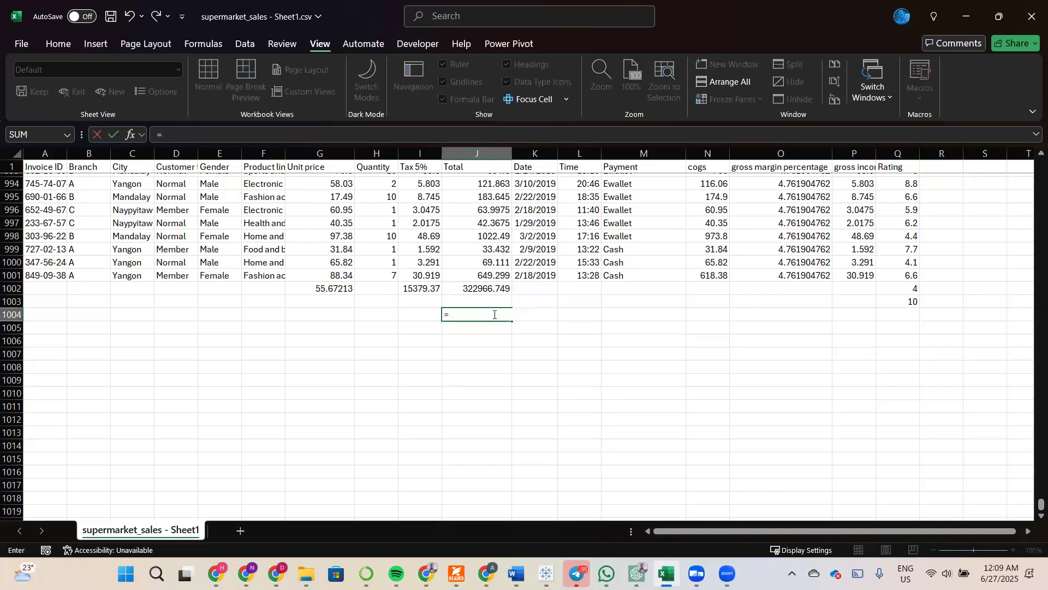
type("ropun")
key("BackSpace")
key("BackSpace")
key("BackSpace")
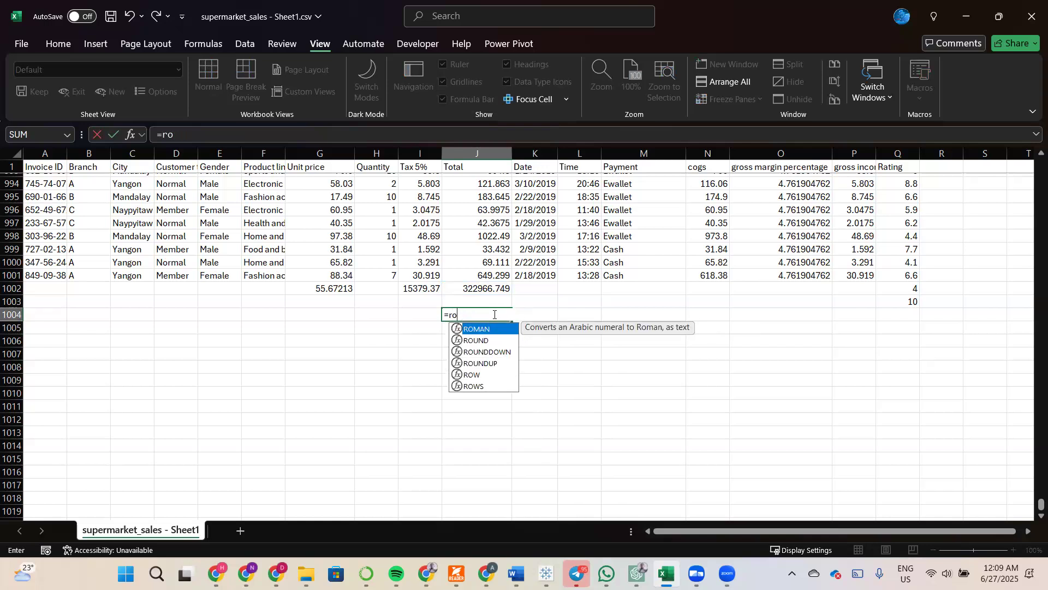
type("u")
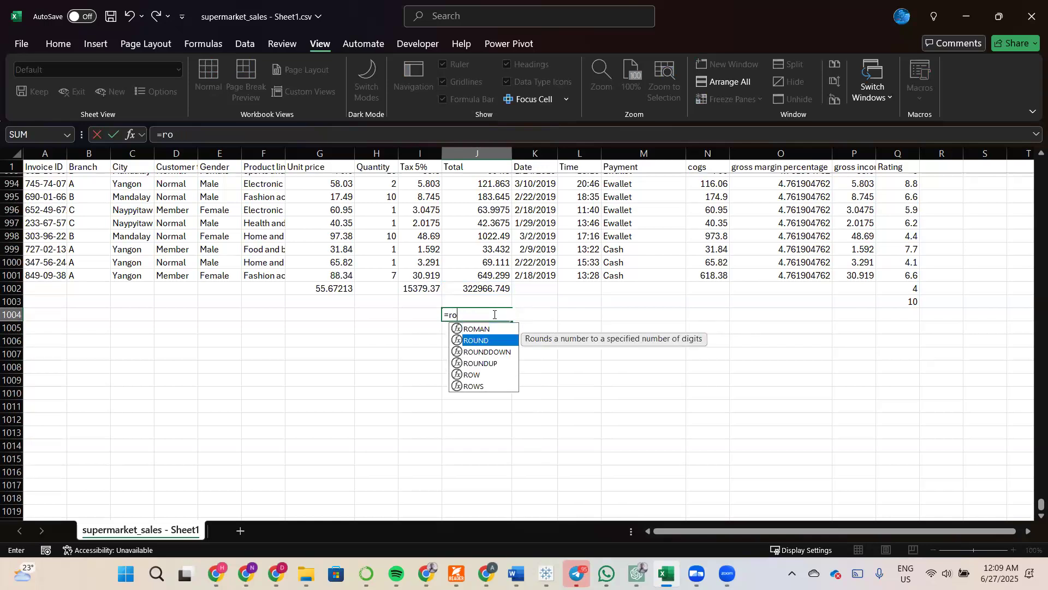
key("Tab")
left_click(497, 290)
type(",4")
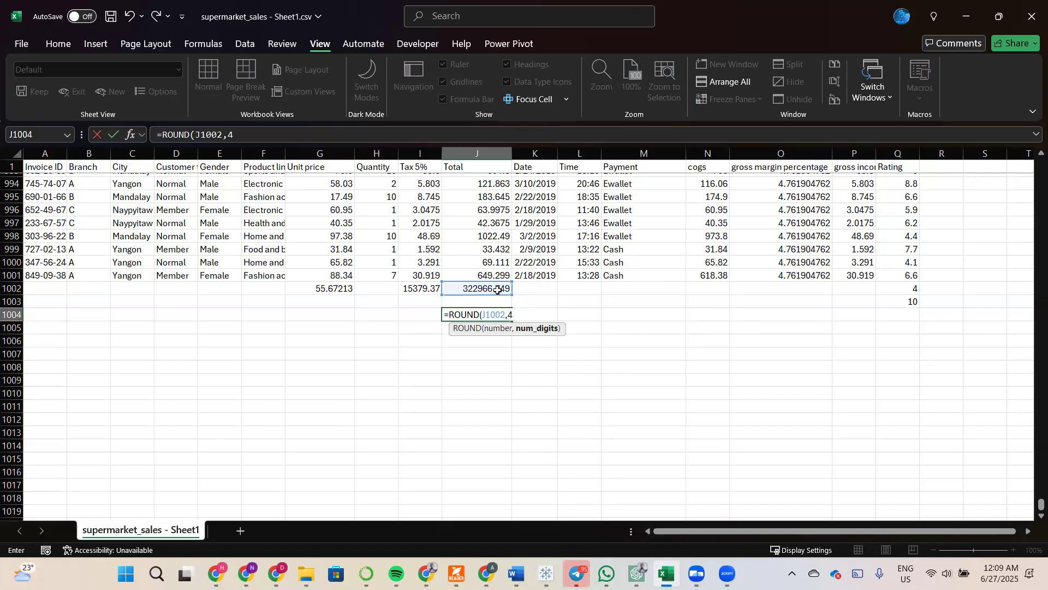
type(")")
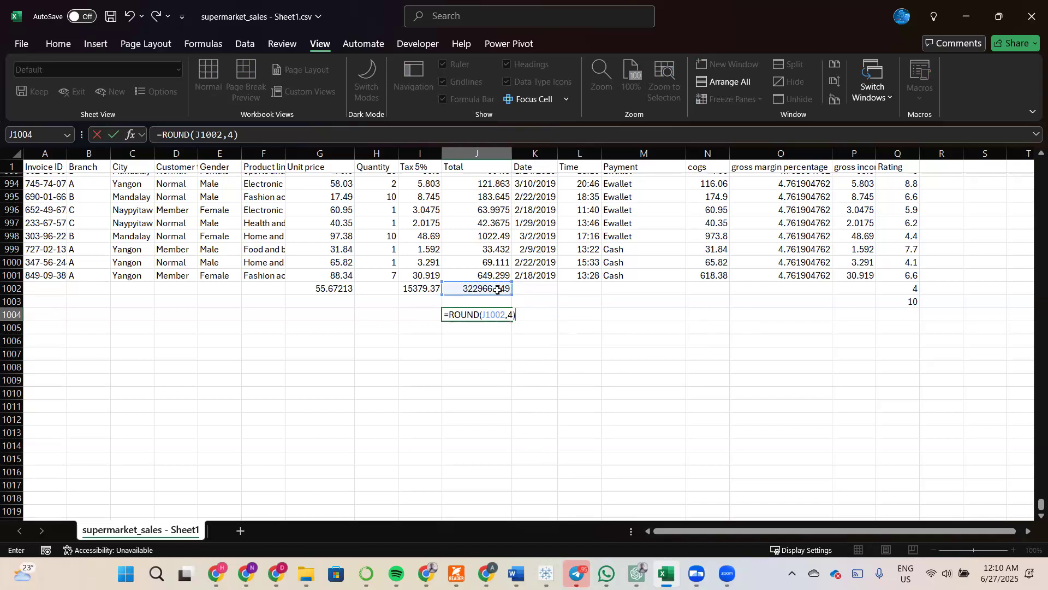
key("Return")
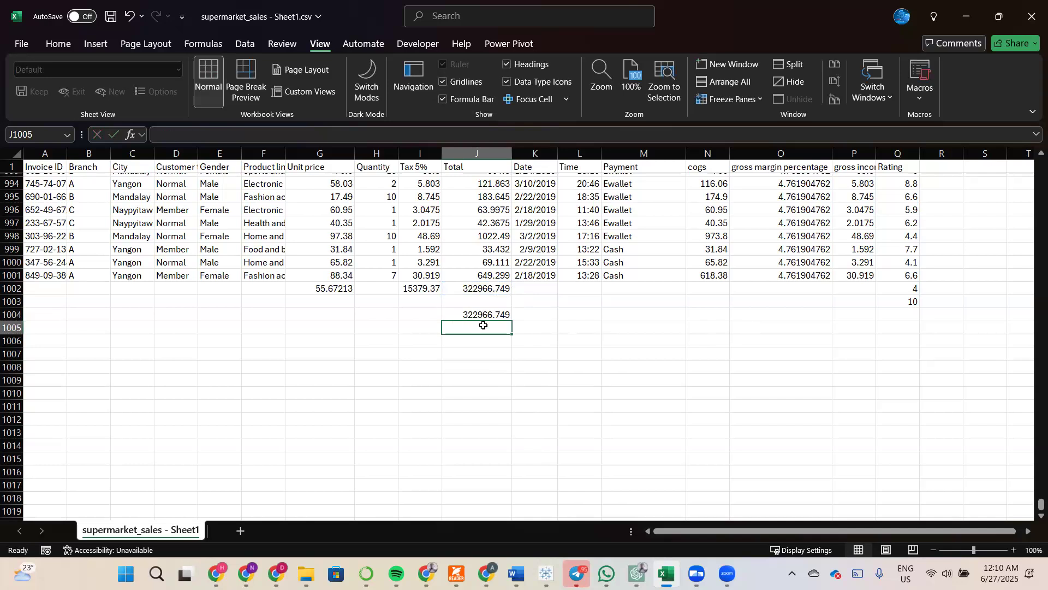
Round the Total column's sum to a whole number by replacing the formula in cell J1004 with =ROUND(J1002,0).
left_click(494, 316)
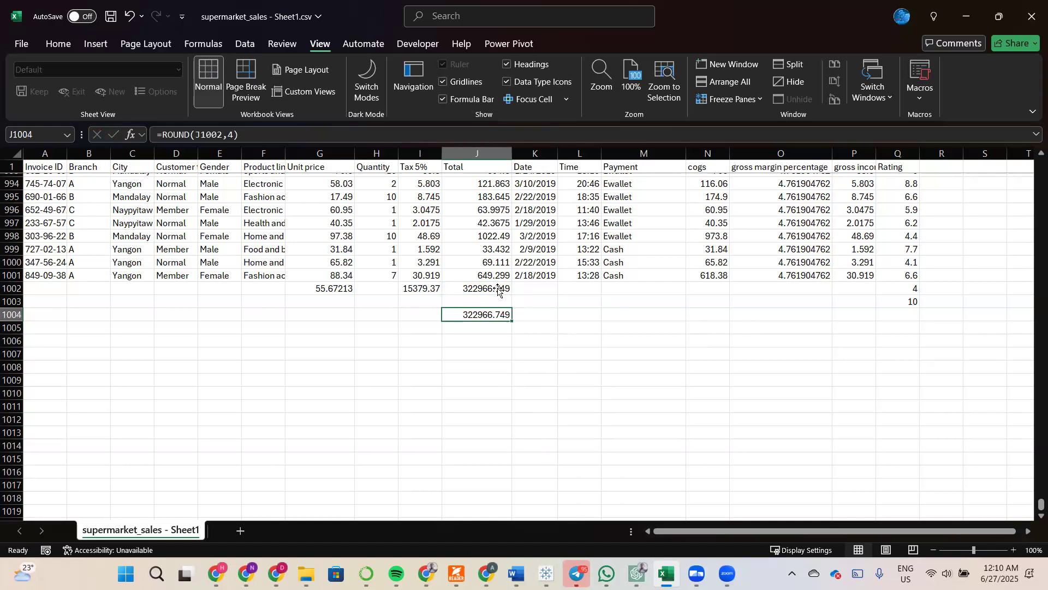
type("=")
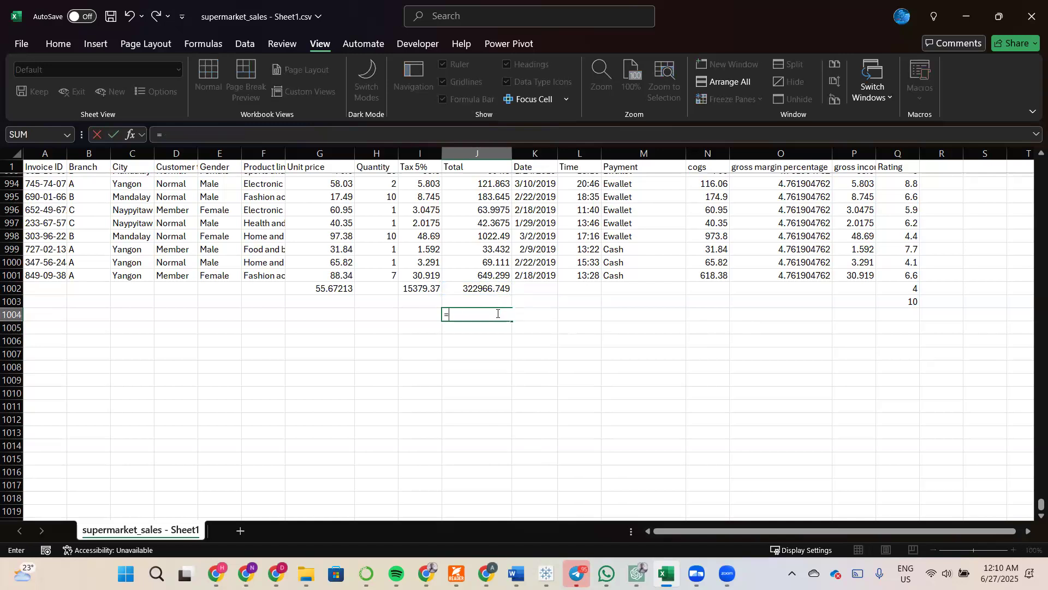
type("rou")
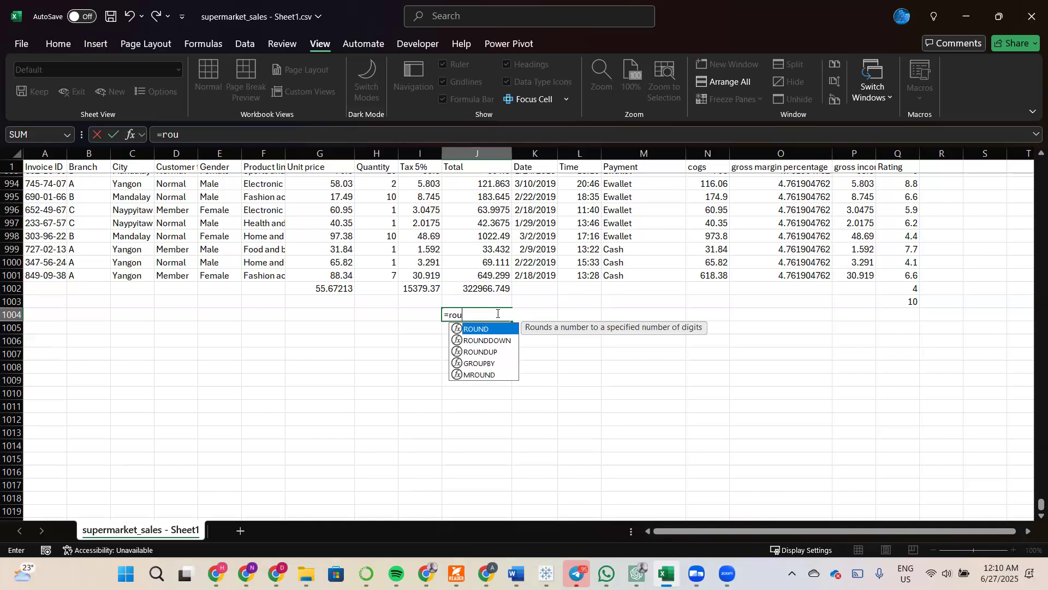
key("Tab")
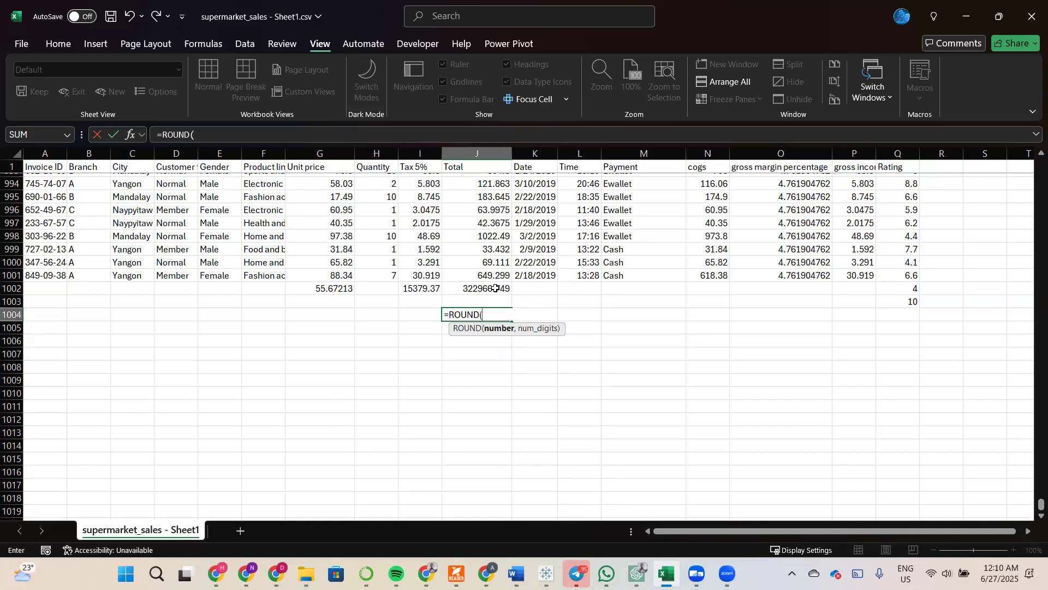
key("BackSpace")
key("Down")
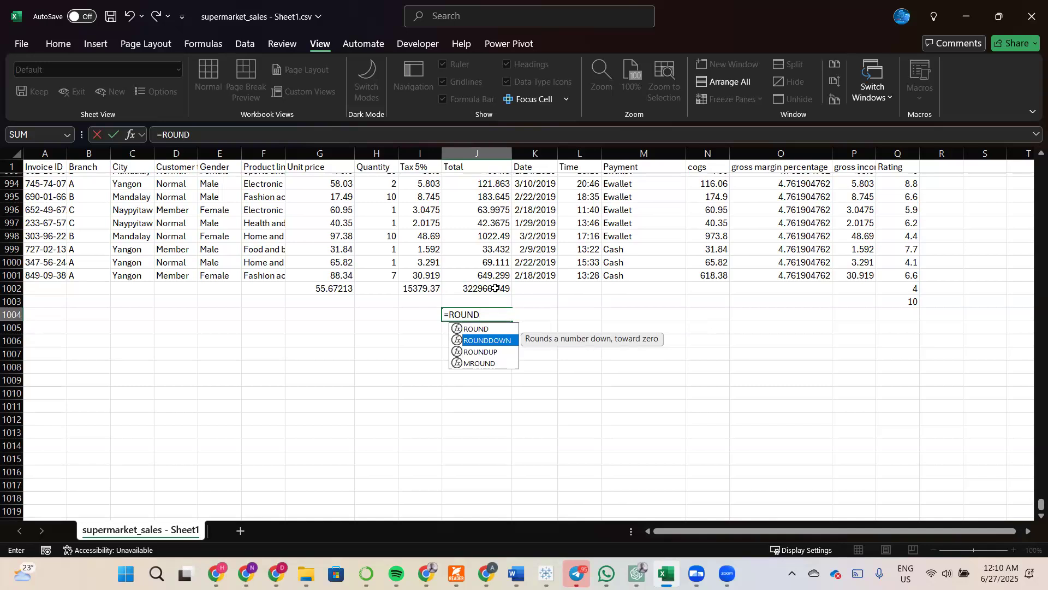
key("Up")
key("Tab")
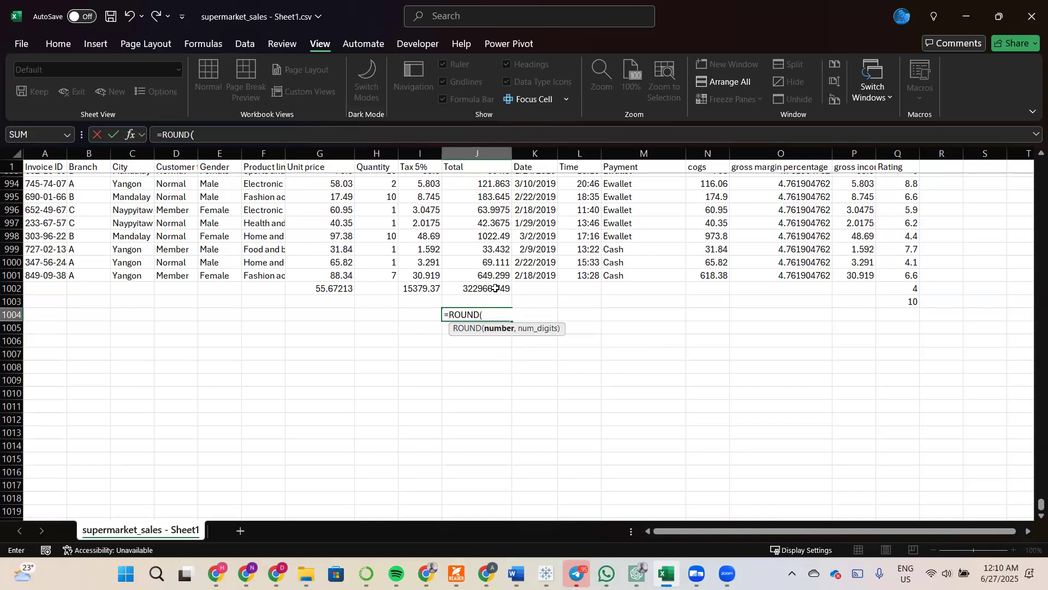
left_click(494, 288)
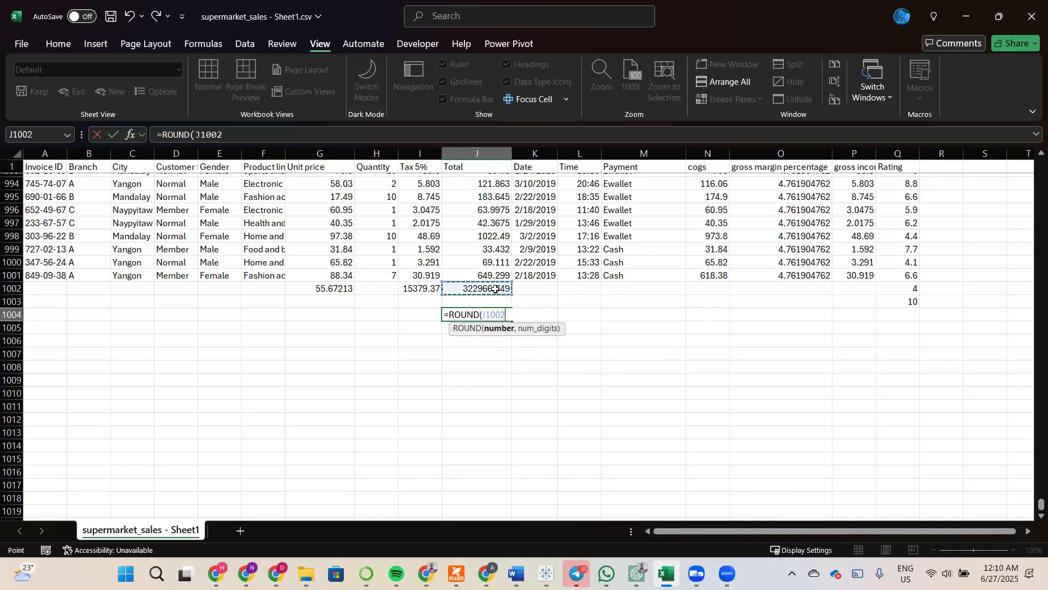
type(",0")
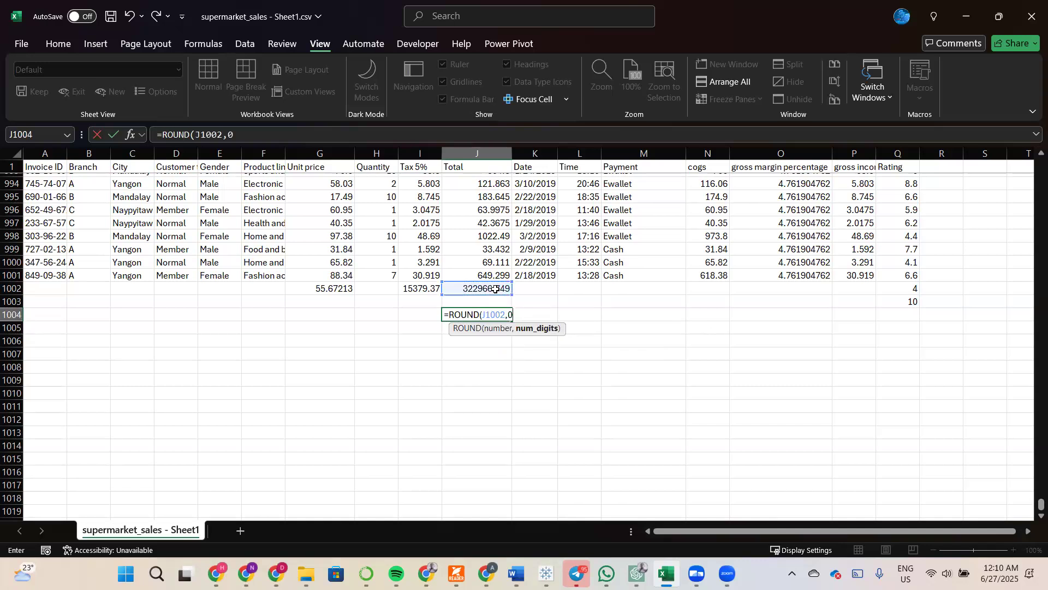
type(")")
key("Return")
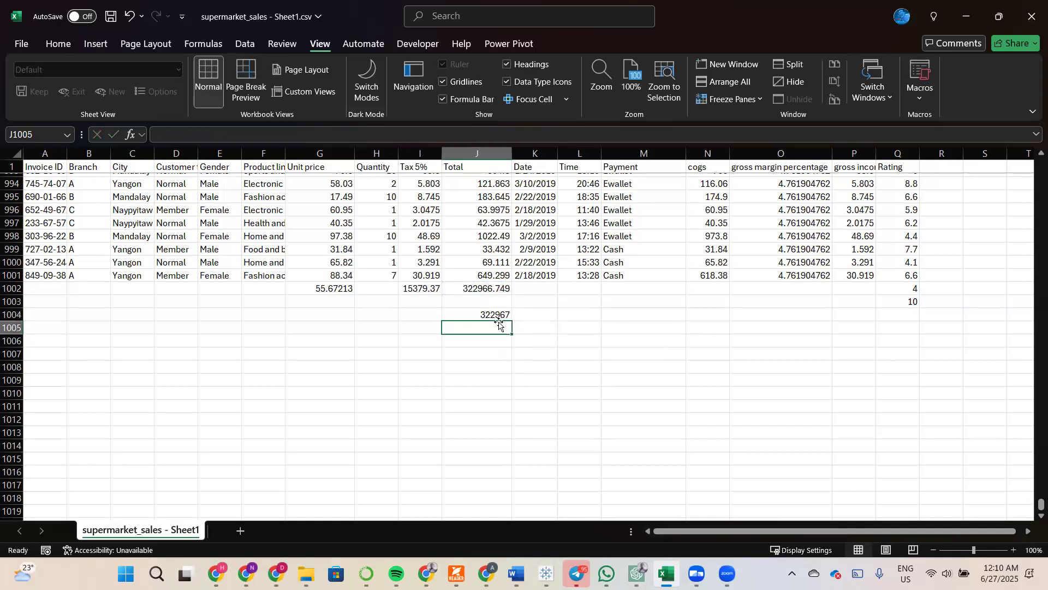
Round the Total column's sum down to one decimal place in cell J1004 with the formula =ROUNDDOWN(J1002,1).
left_click(503, 314)
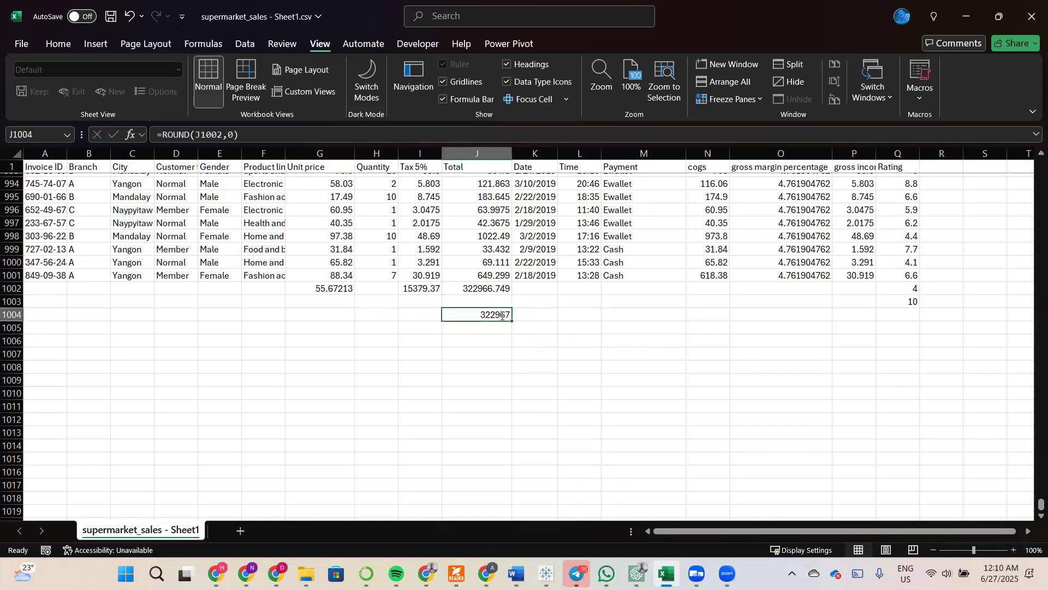
double_click(502, 315)
type("=")
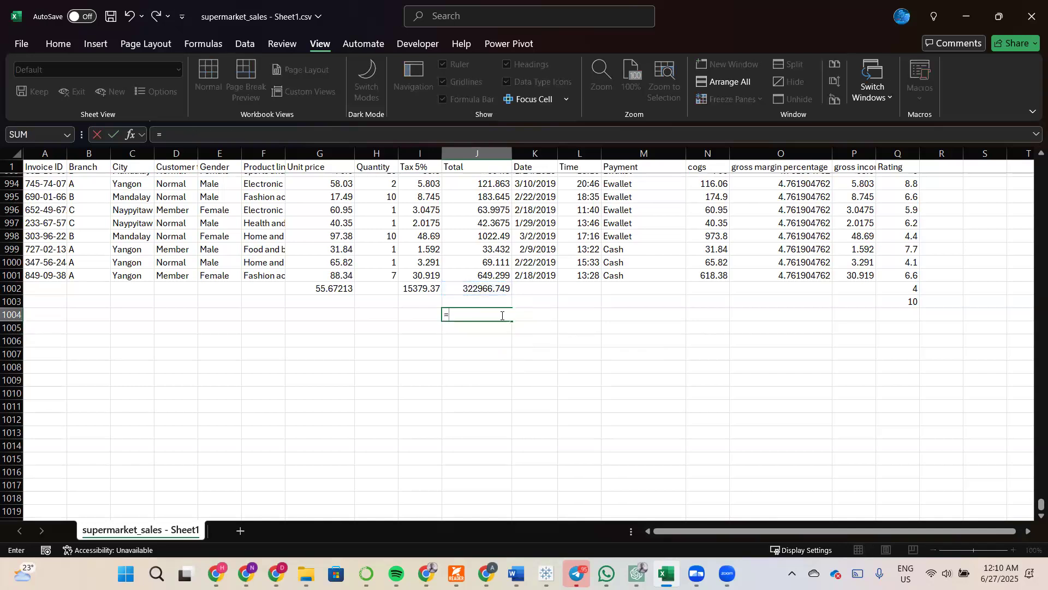
type("rou")
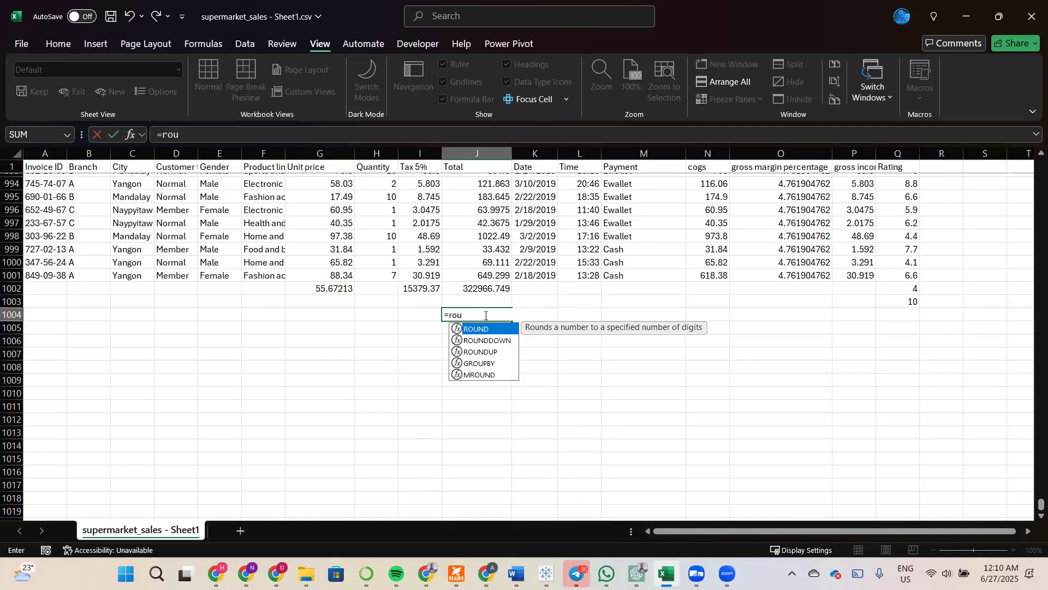
type("n")
key("Down")
key("Tab")
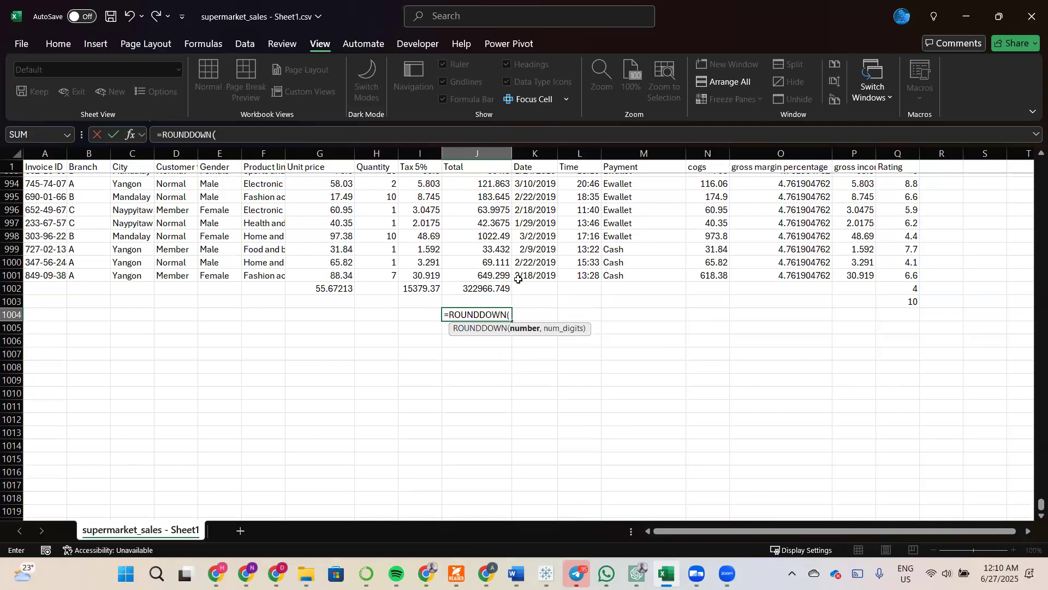
left_click(499, 288)
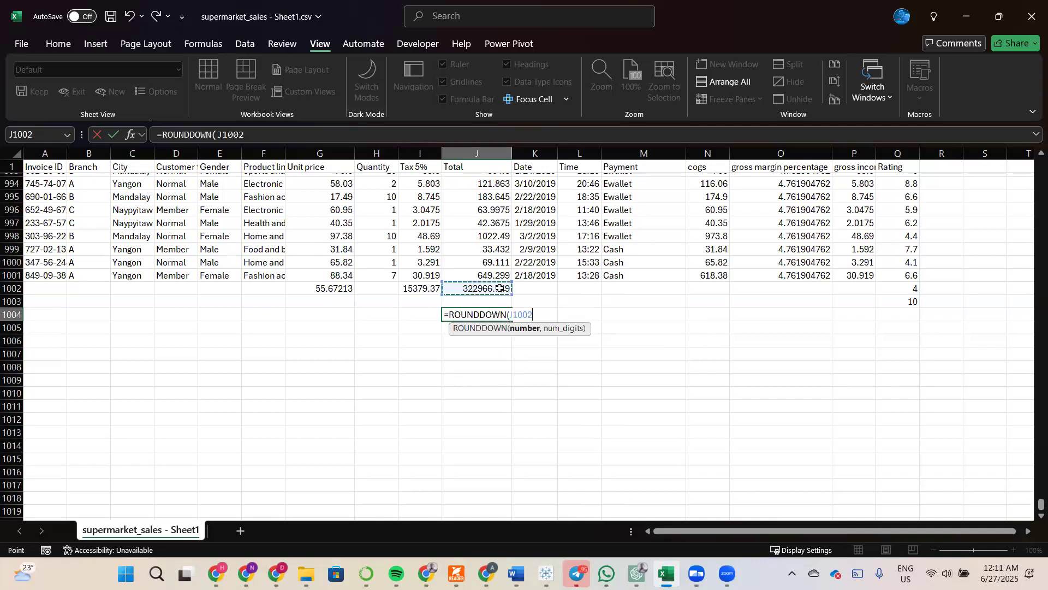
type(",")
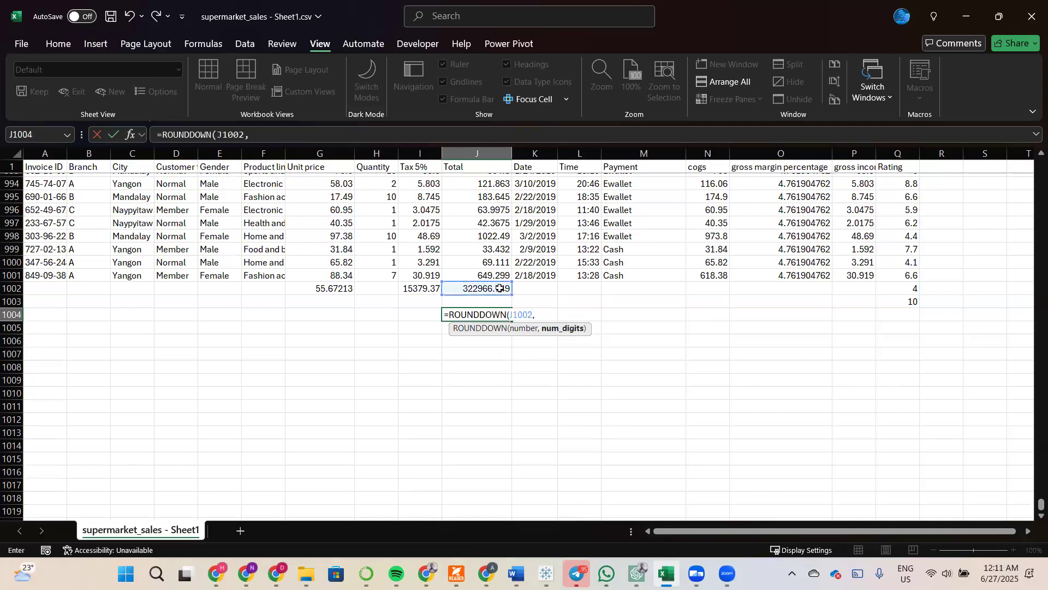
type("1)")
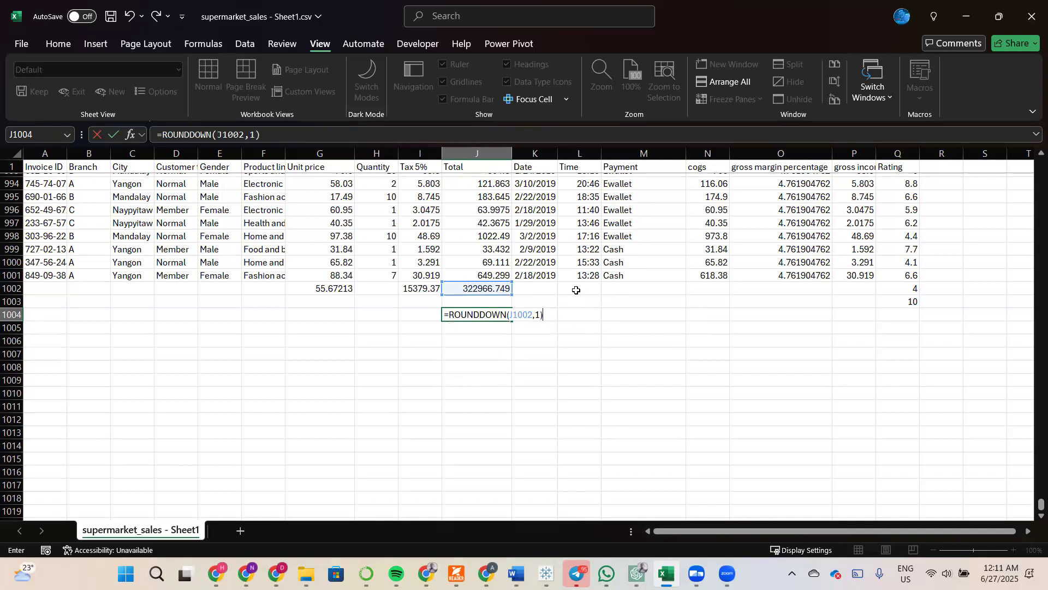
key("Return")
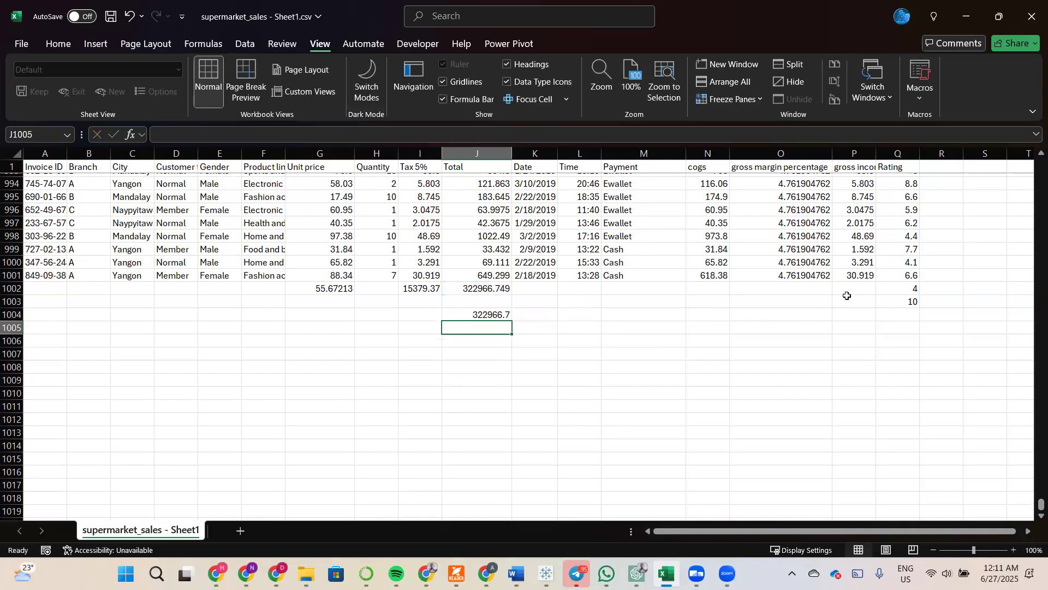
Round the Total column's sum up to four decimal places in cell J1005 with the formula =ROUNDUP(J1002,4).
type("=")
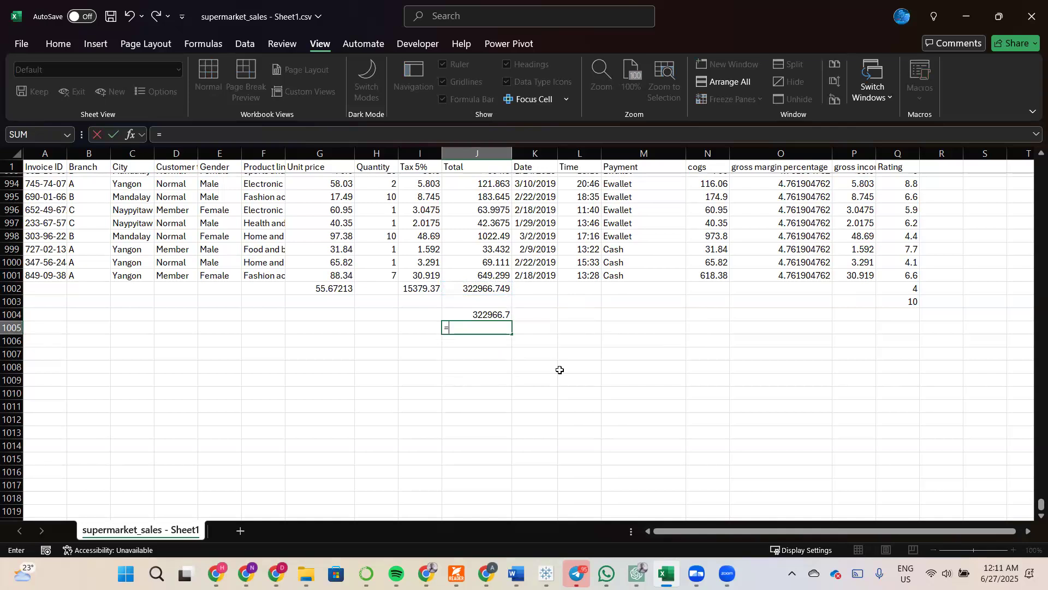
type("round")
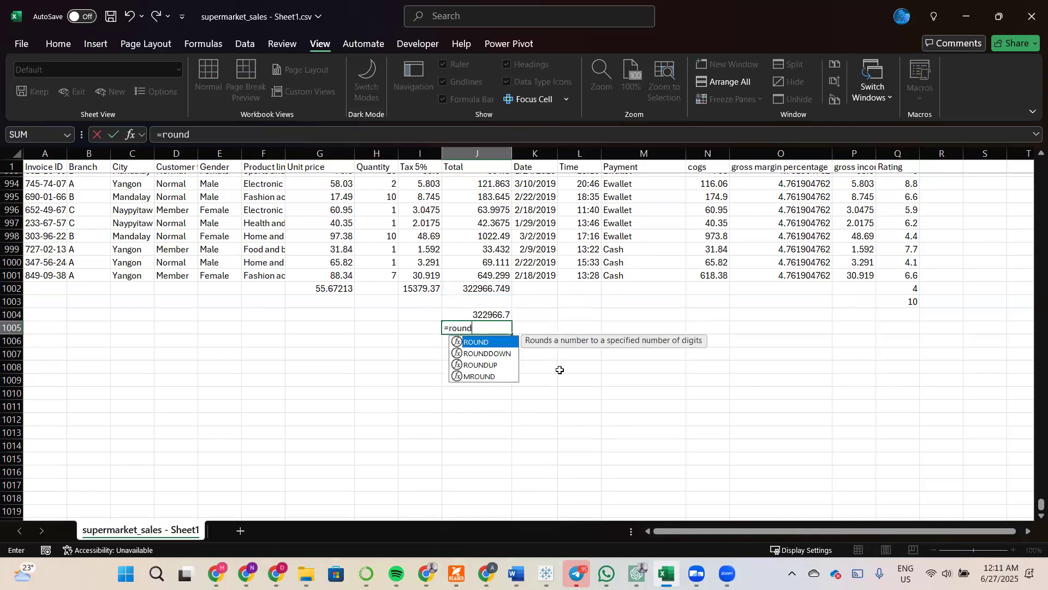
left_click(477, 365)
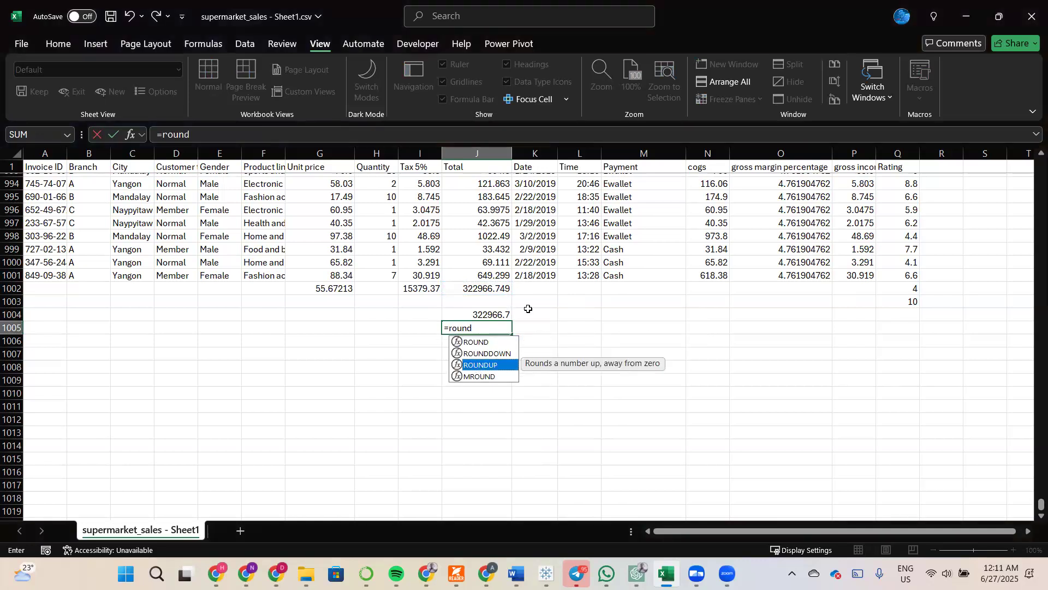
key("Tab")
left_click(491, 289)
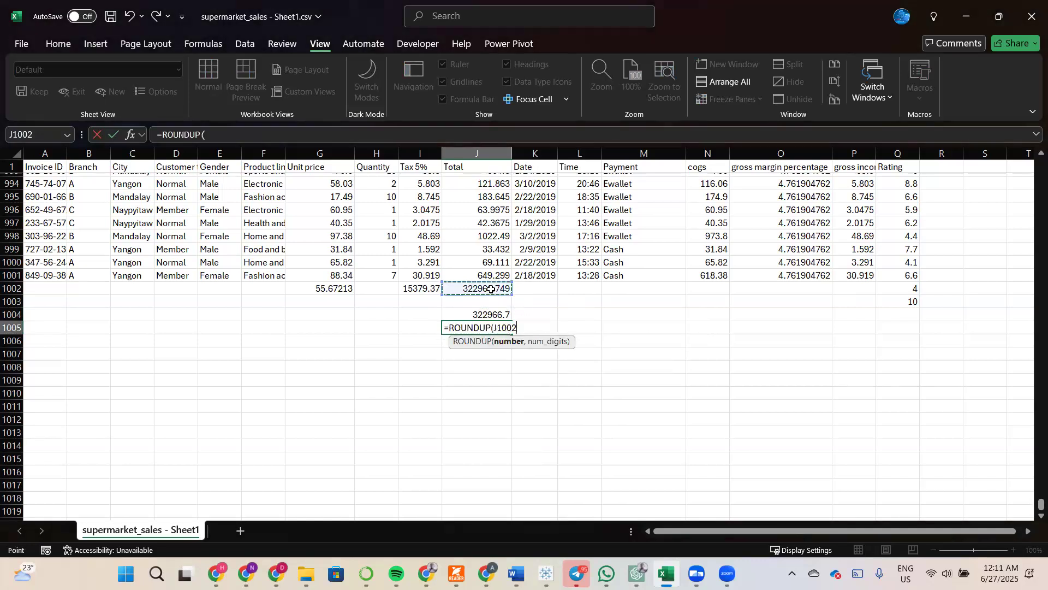
type(",")
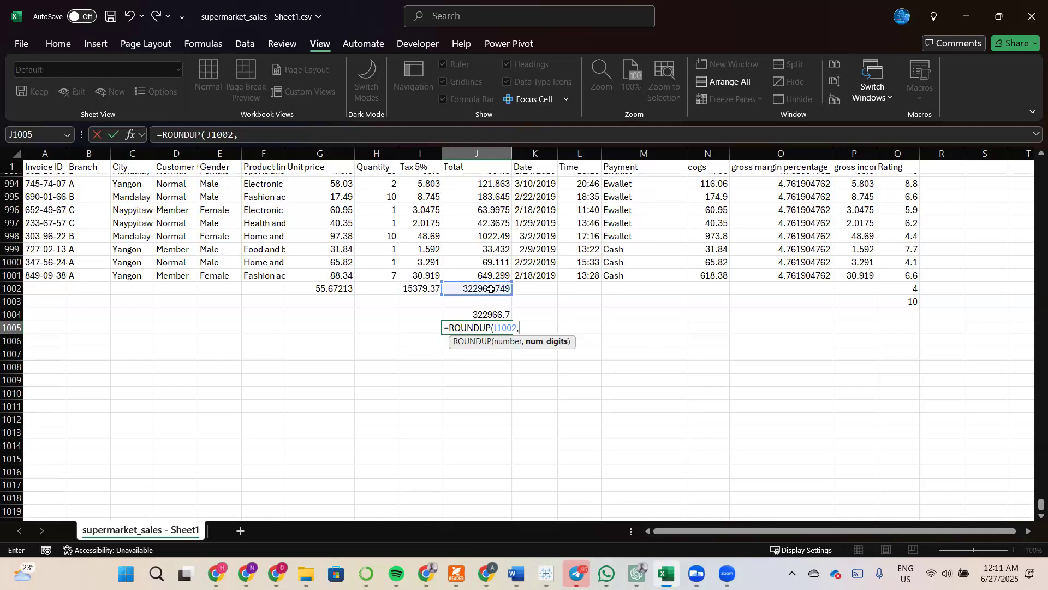
type("4)")
key("Return")
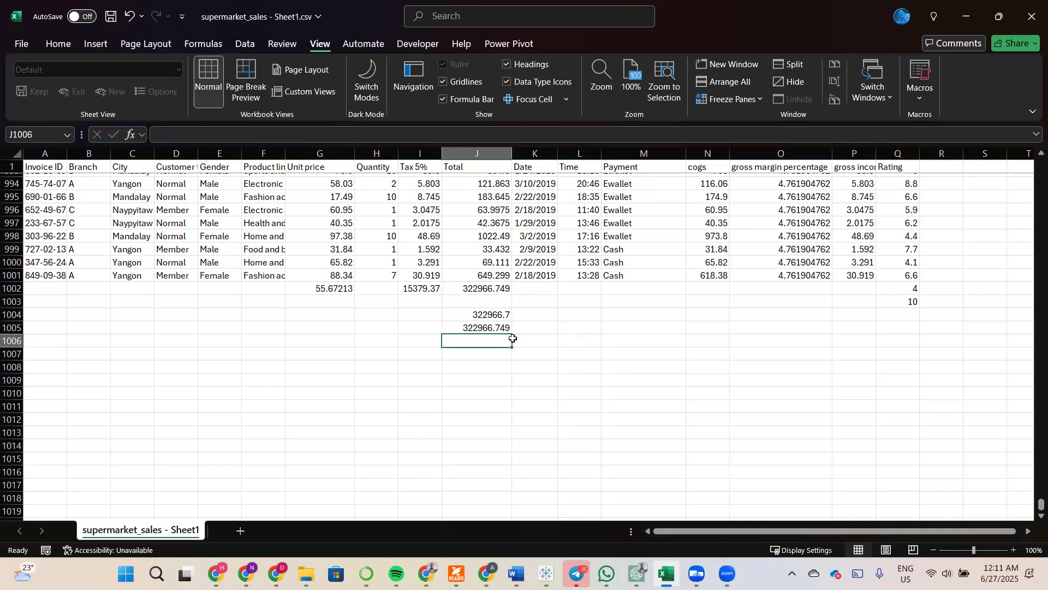
Compare the rounded-down and rounded-up results in J1004 and J1005 with the Total column's sum in J1002.
key("Up")
key("Up")
key("Up")
key("Up")
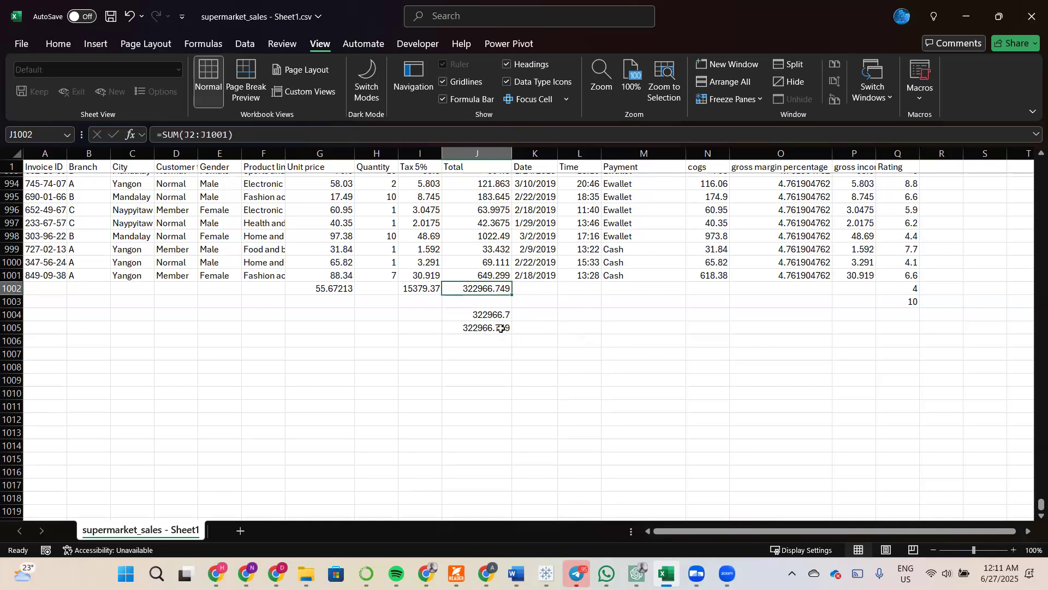
left_click(501, 329)
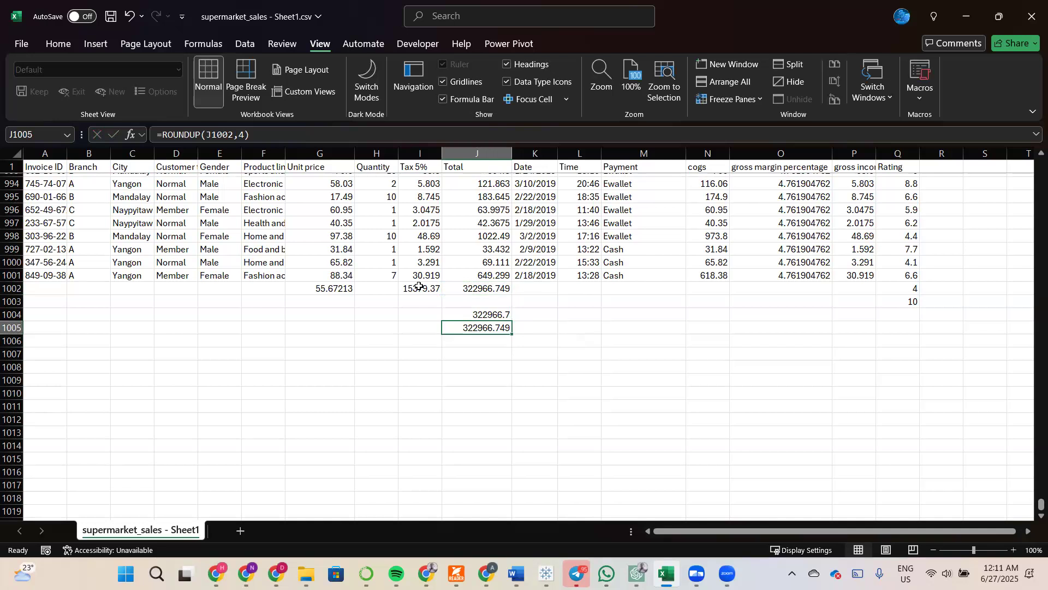
left_click(498, 313)
left_click(499, 328)
left_click(500, 289)
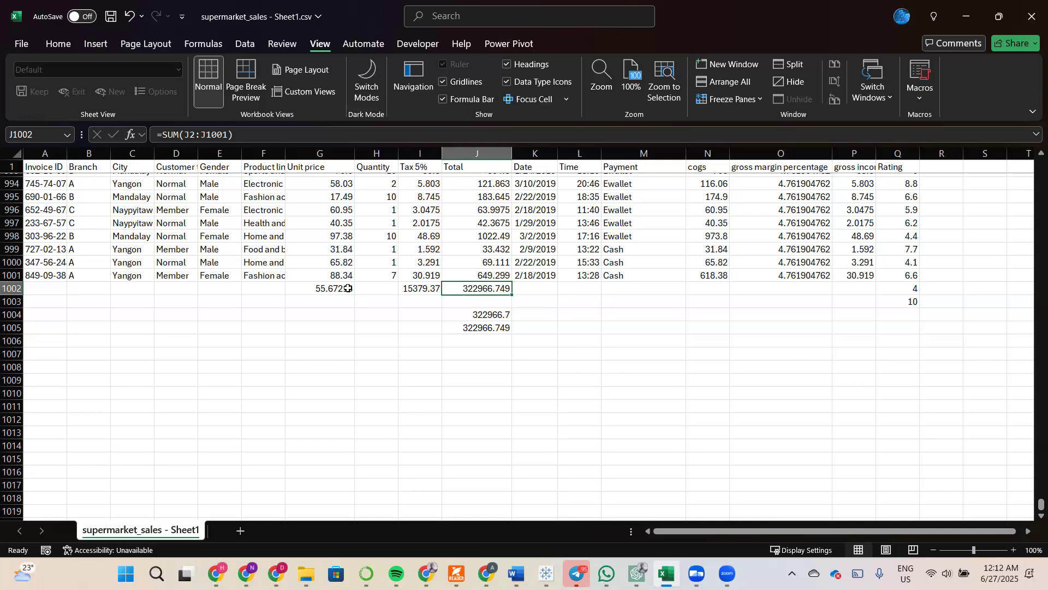
Reduce the Total column's sum to its integer part in cell J1006 with the formula =INT(J1002).
left_click(491, 339)
type("=int")
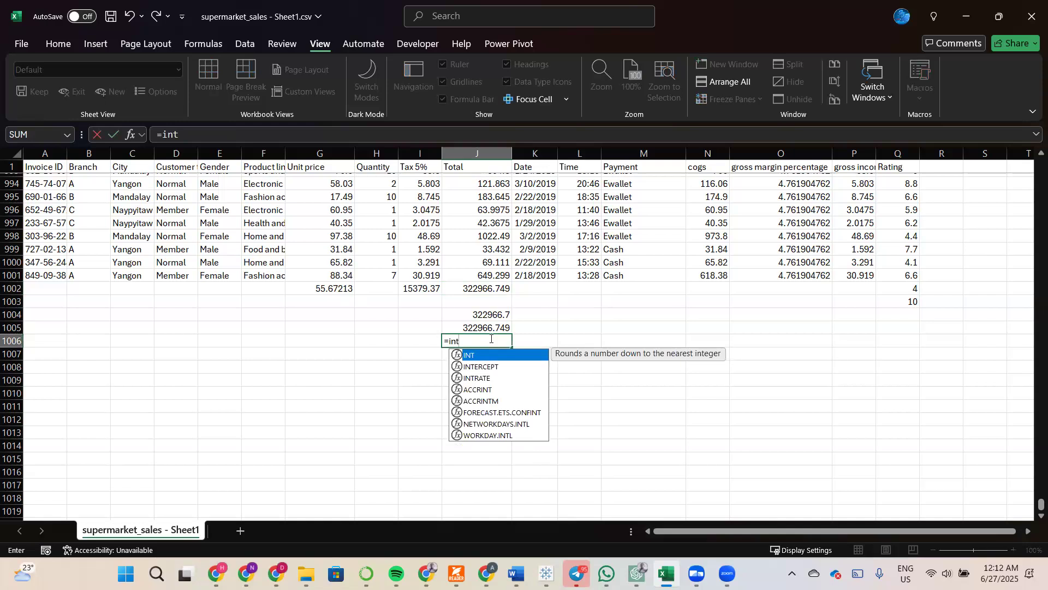
key("Tab")
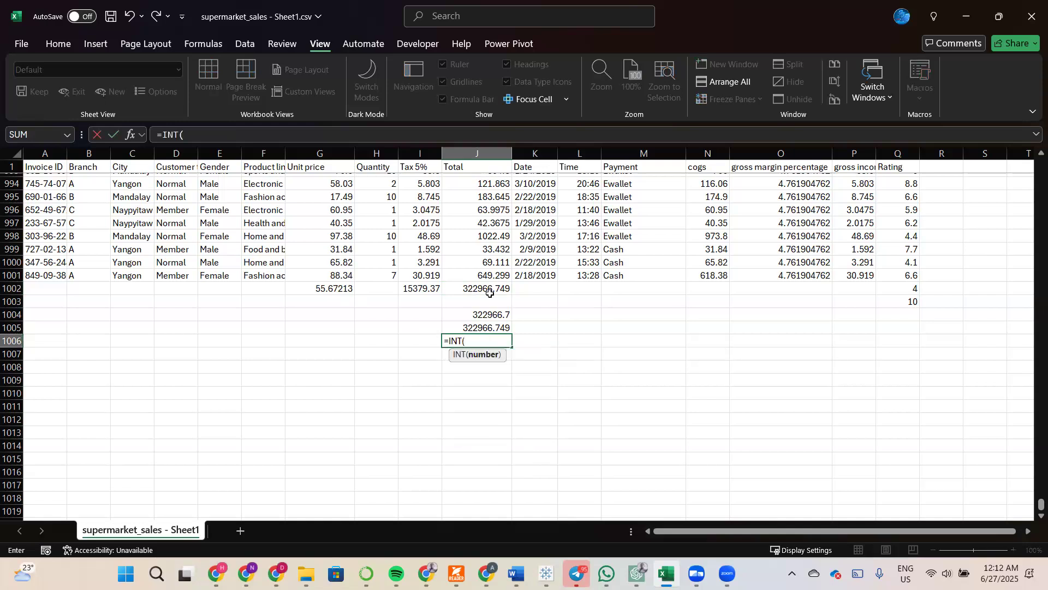
left_click(499, 289)
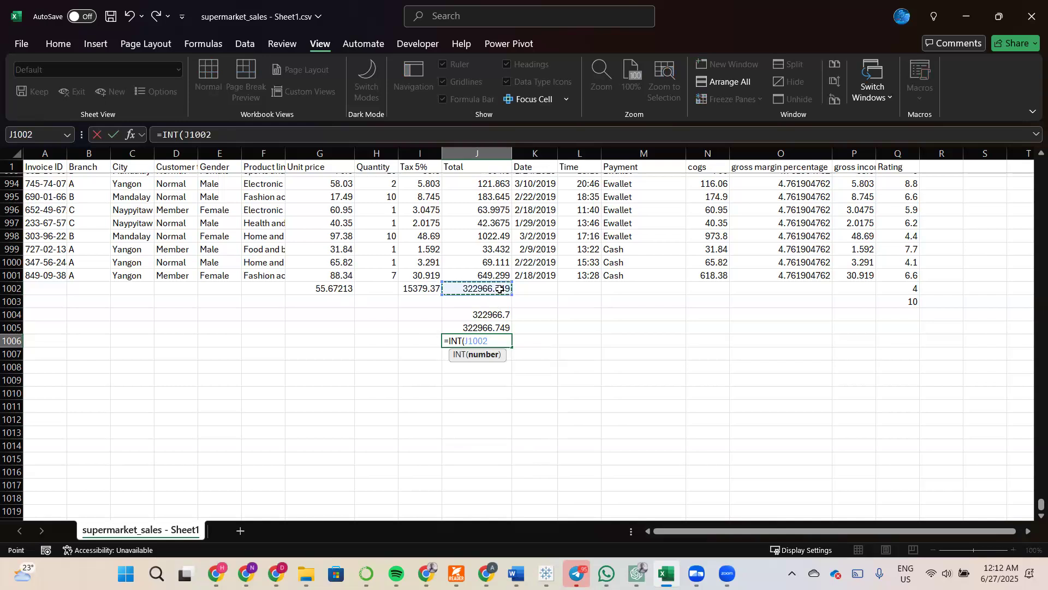
key("Return")
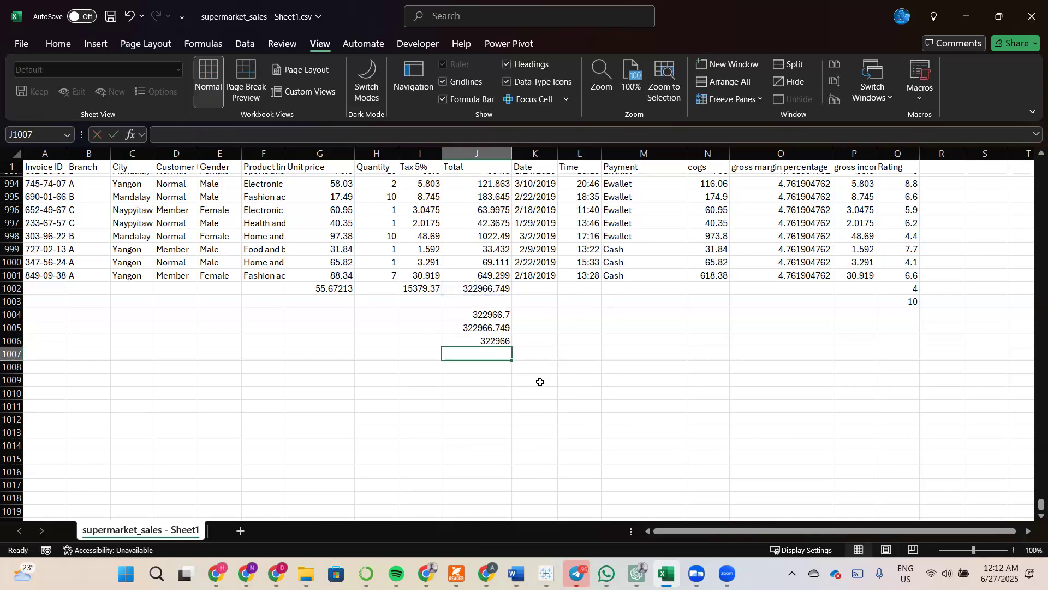
left_click(500, 339)
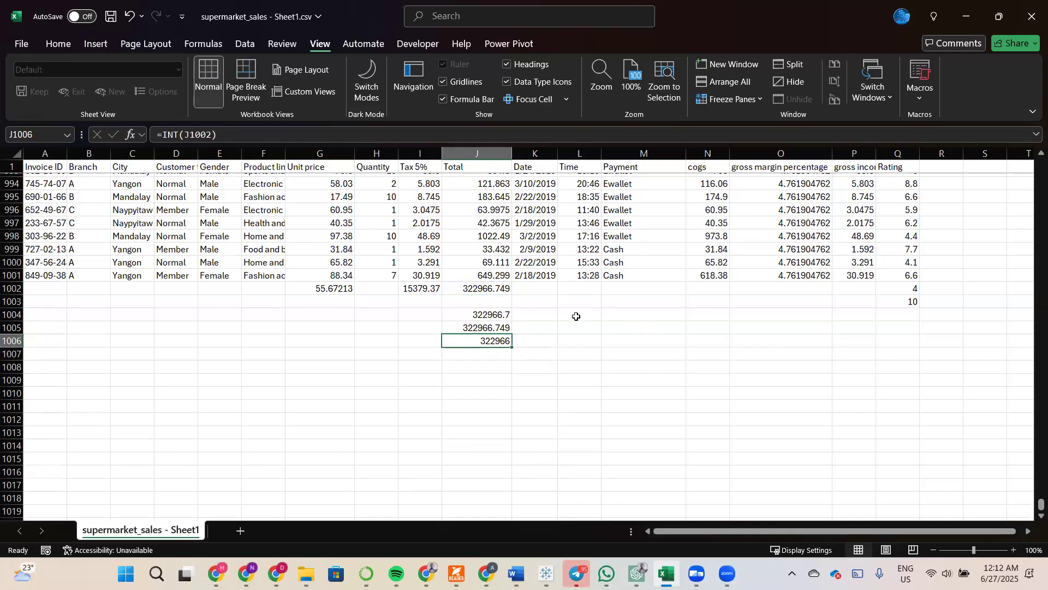
key("Up")
key("Right")
key("Right")
key("Right")
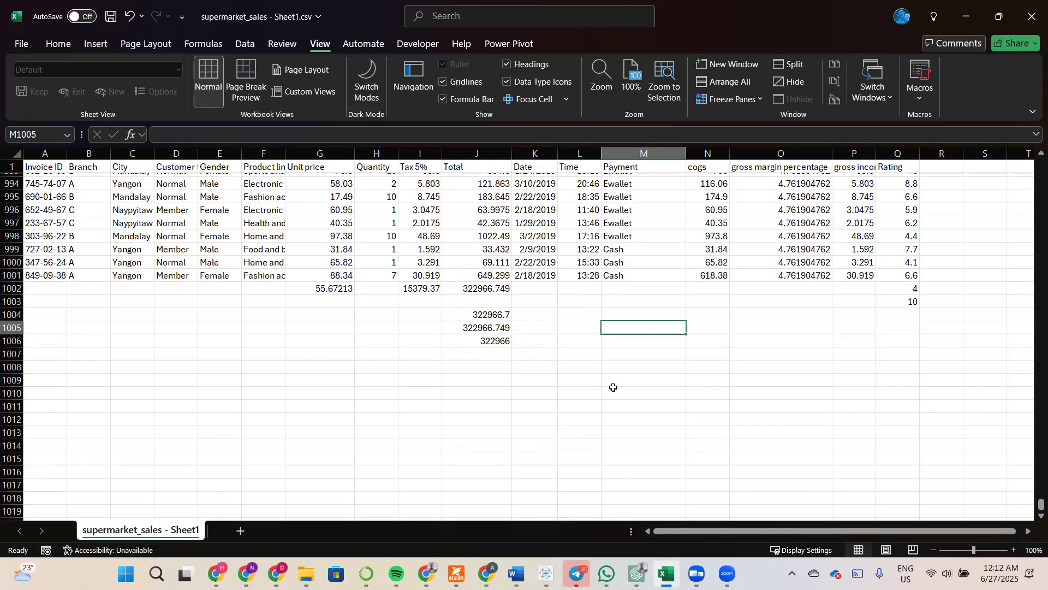
type("%")
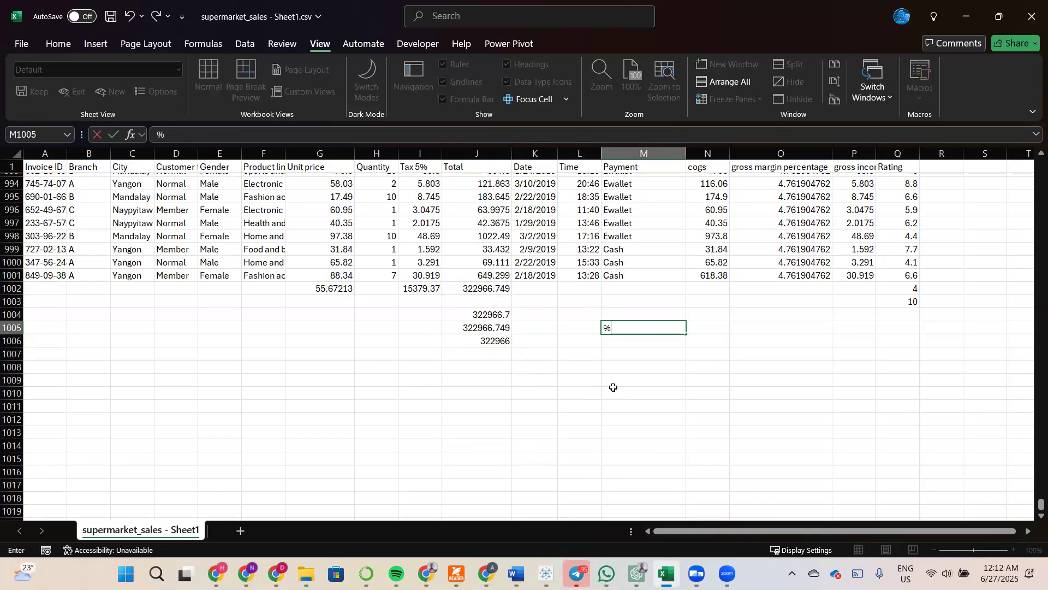
key("BackSpace")
type("10%2")
left_click_drag(631, 325, 564, 328)
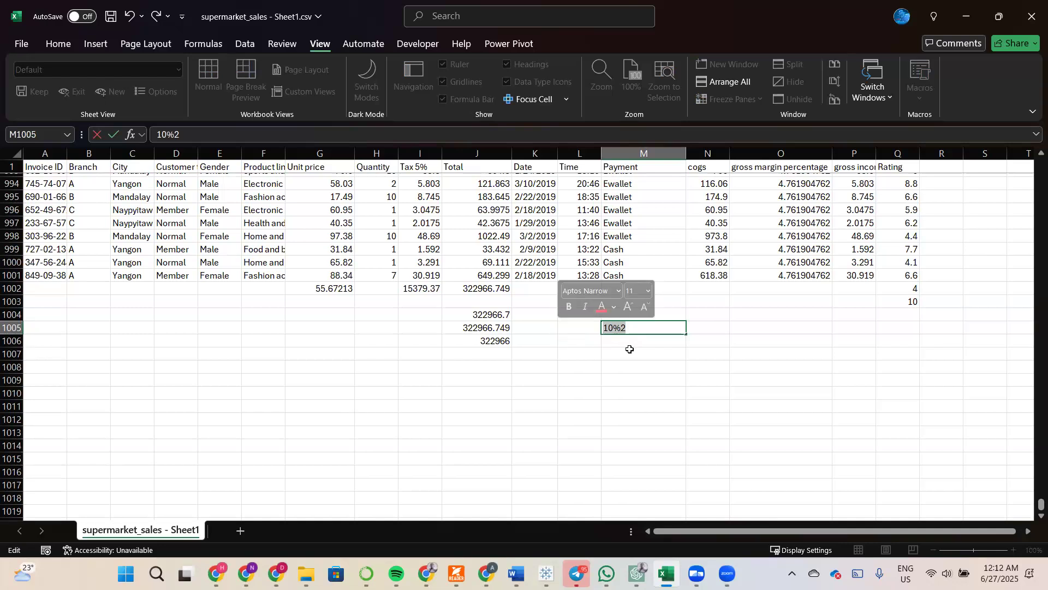
key("BackSpace")
left_click_drag(661, 335, 629, 323)
left_click(654, 322)
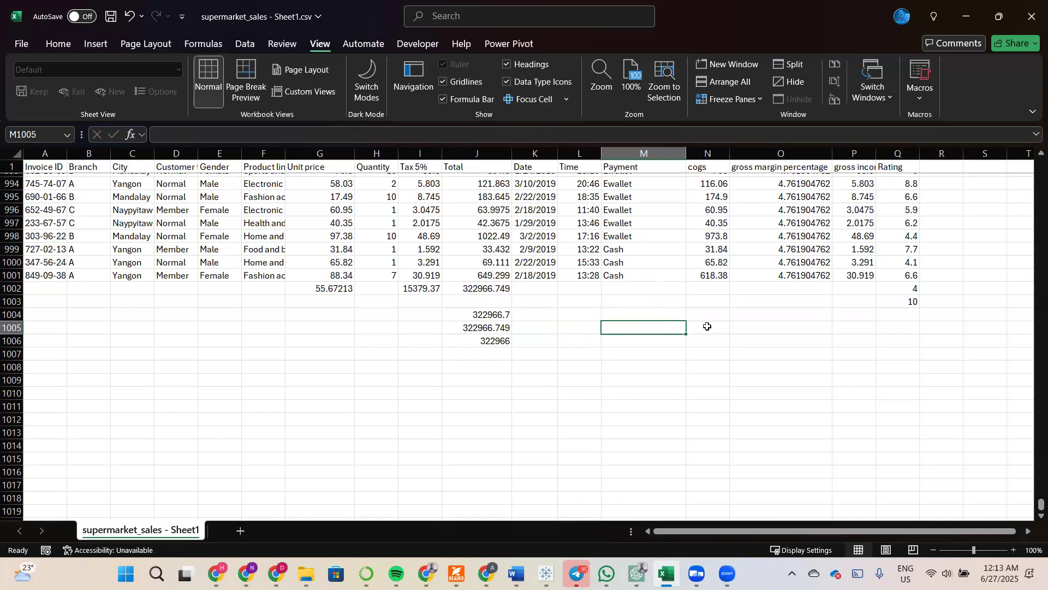
Go back to the first sales records and examine the gross income and Rating values in row 2.
scroll(922, 343, "up", 20)
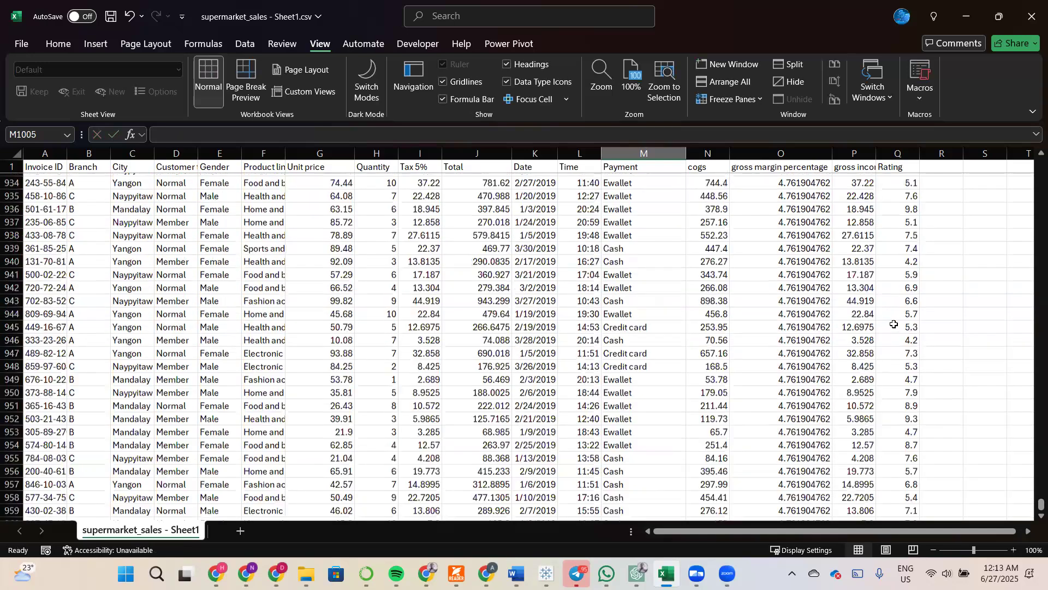
scroll(894, 324, "up", 20)
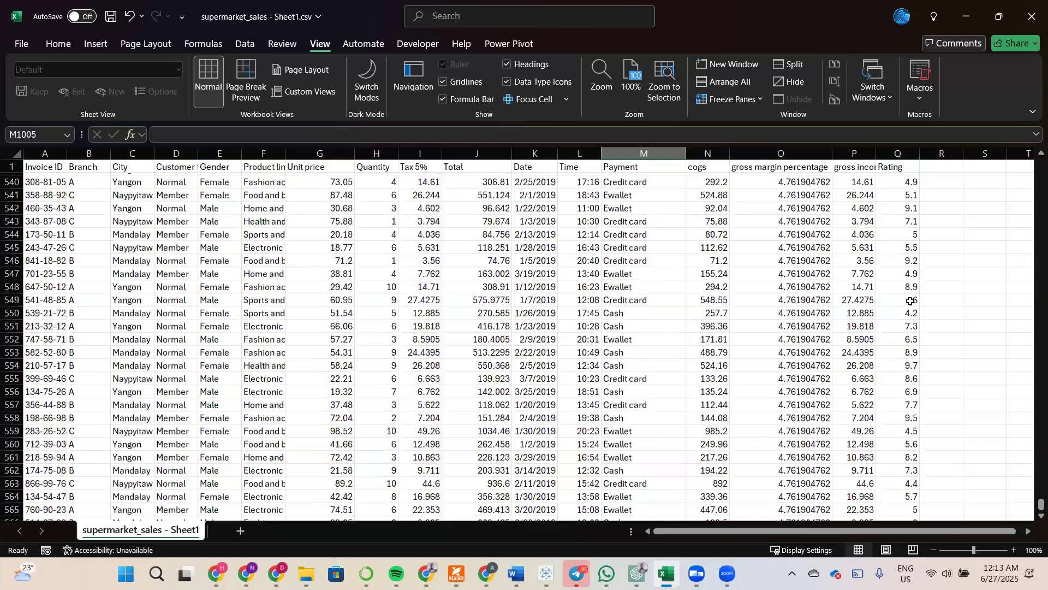
scroll(902, 295, "up", 20)
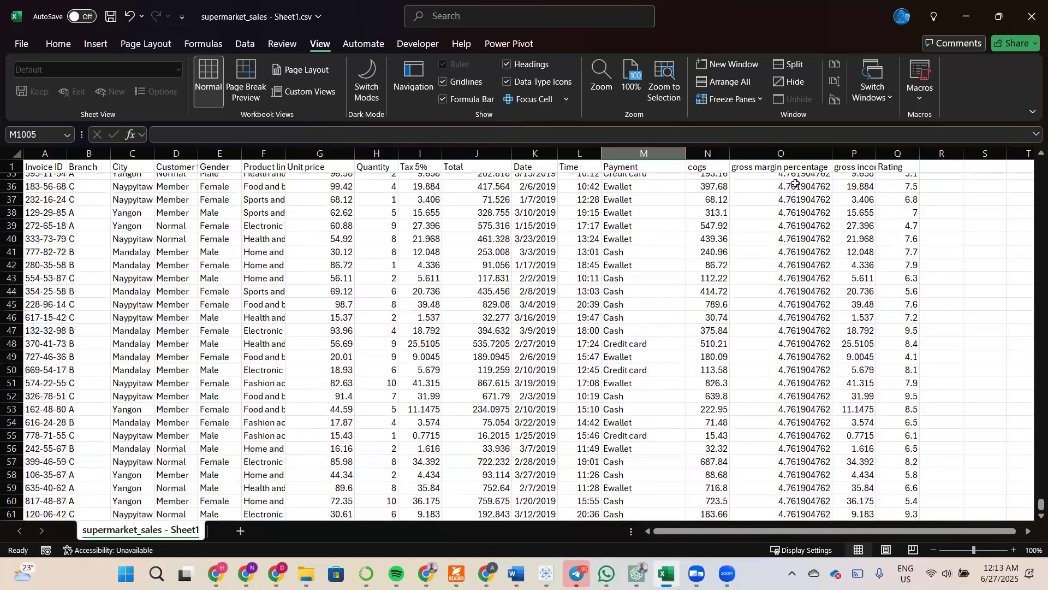
scroll(795, 183, "up", 12)
scroll(795, 184, "right", 3)
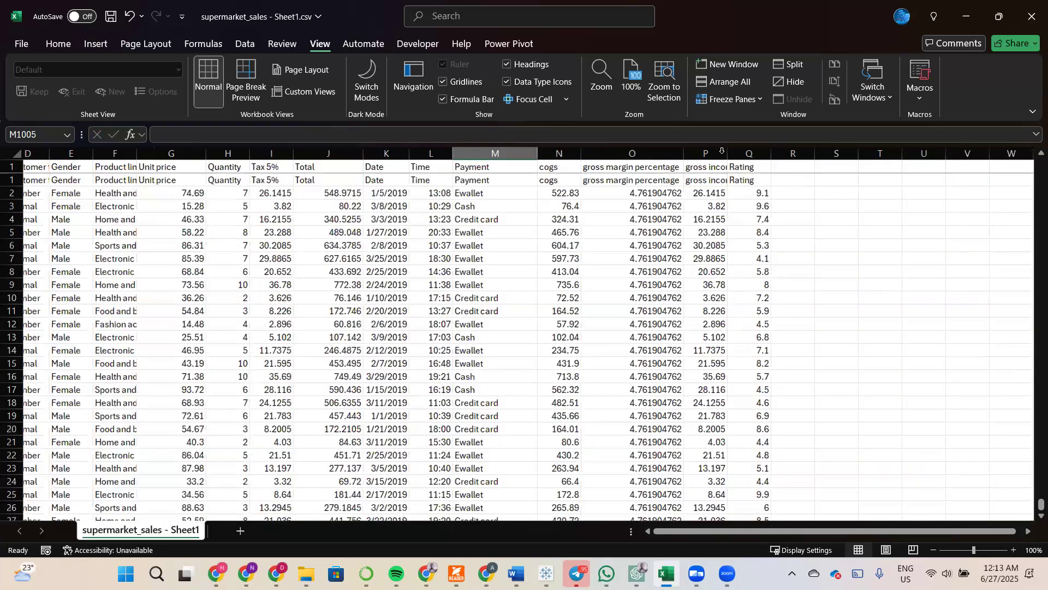
left_click(791, 189)
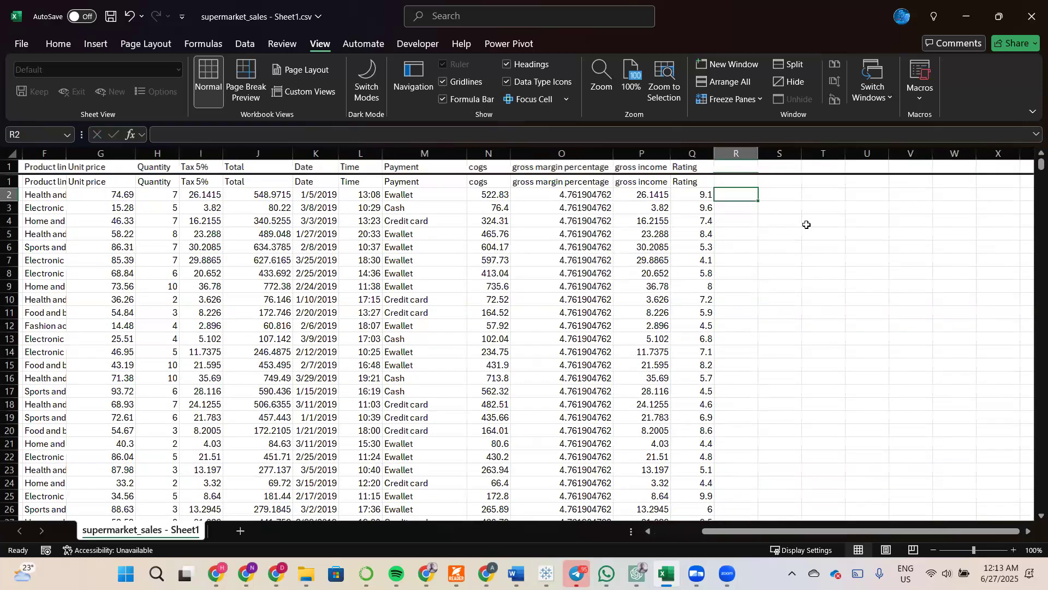
scroll(807, 225, "right", 1)
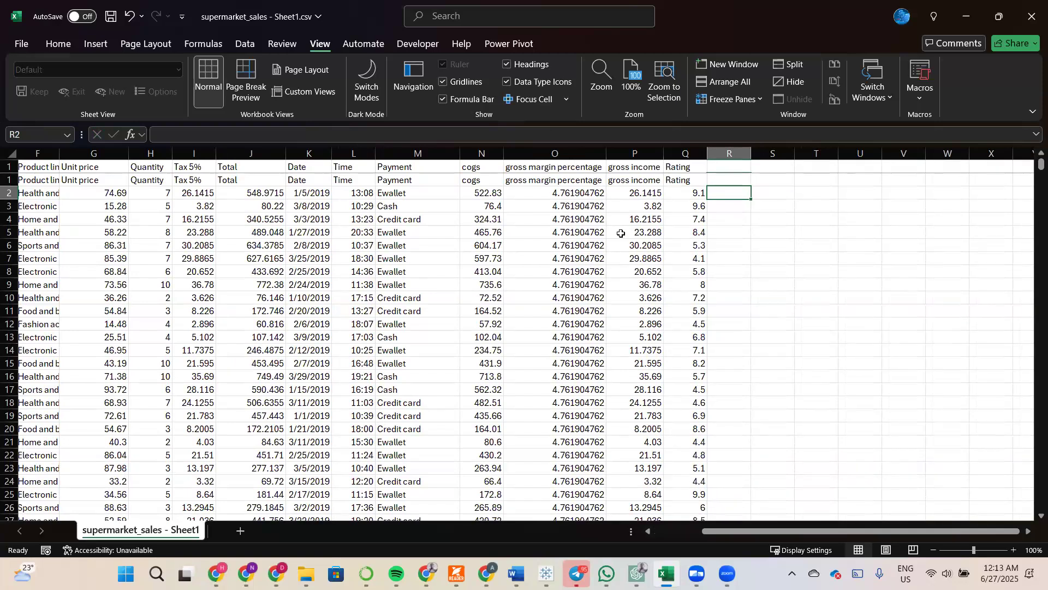
scroll(644, 189, "left", 5)
scroll(644, 189, "down", 1)
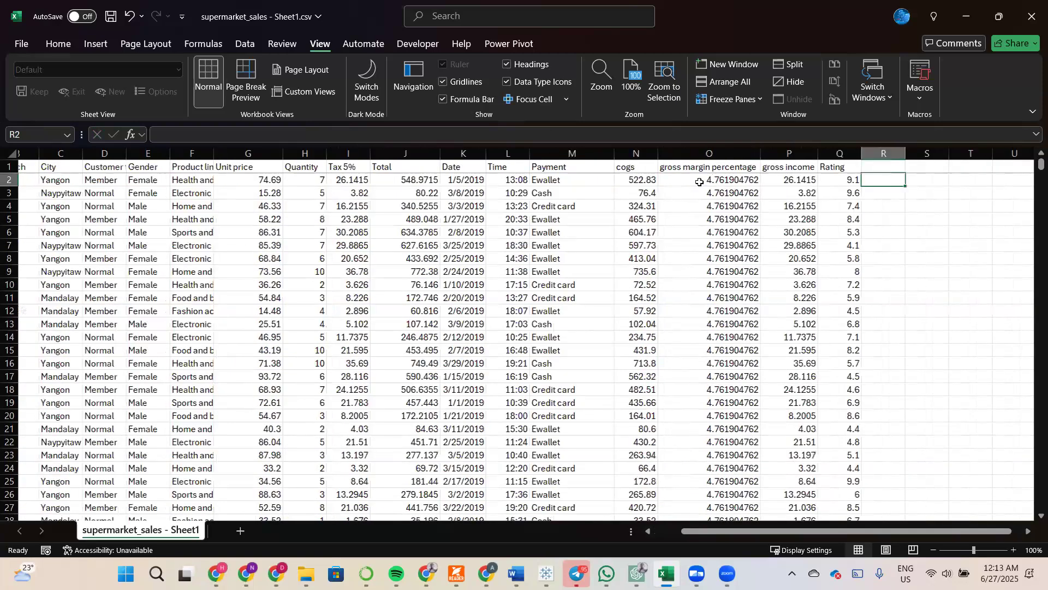
scroll(699, 182, "right", 5)
left_click(652, 180)
left_click(699, 179)
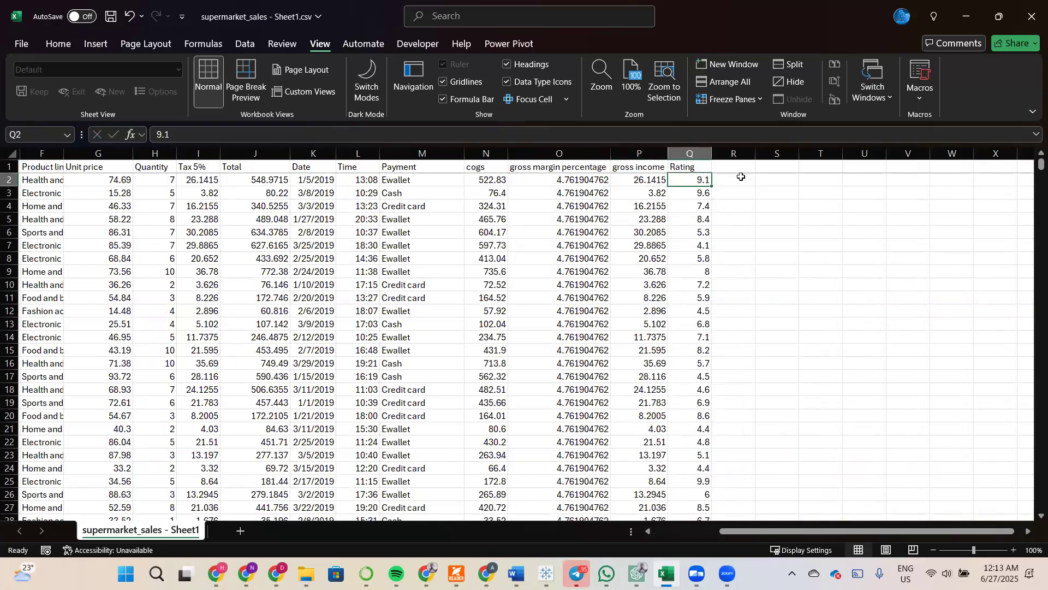
Calculate the remainder of the first record's gross income divided by its rating in cell R2 with the formula =MOD(P2,Q2).
left_click(742, 176)
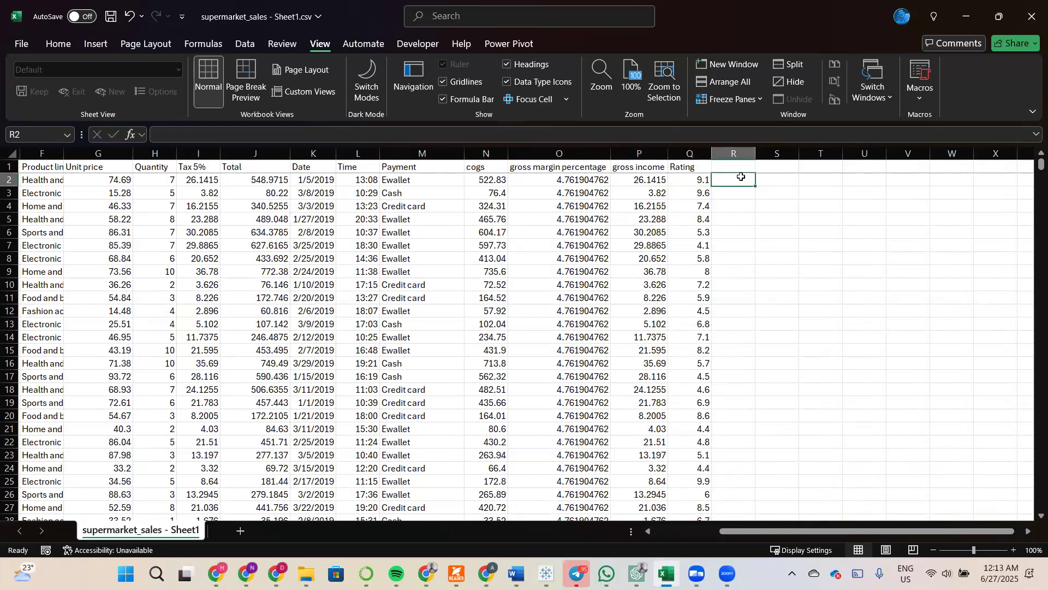
type("=")
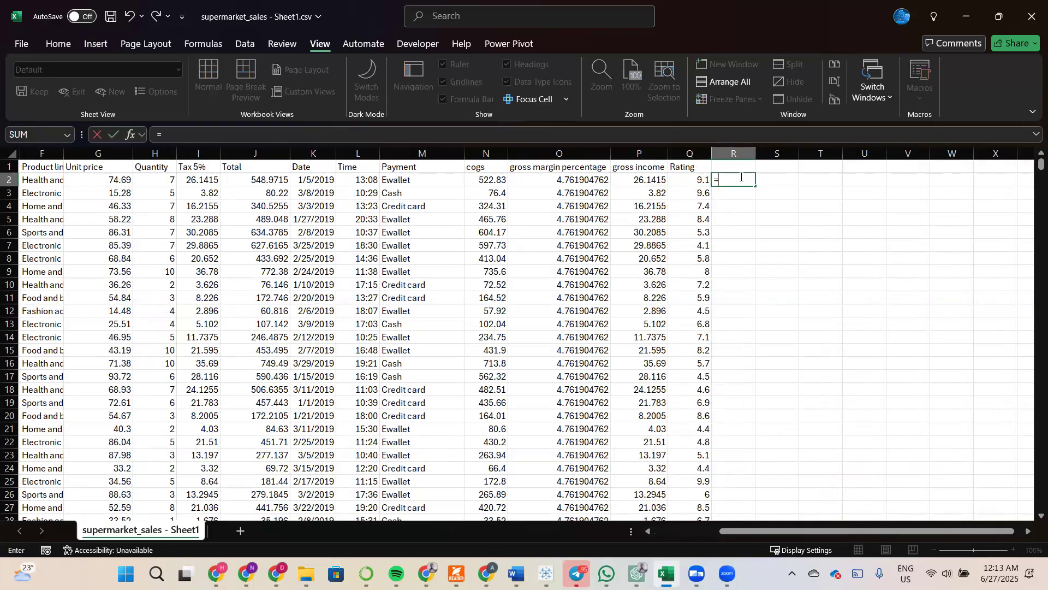
type("mod")
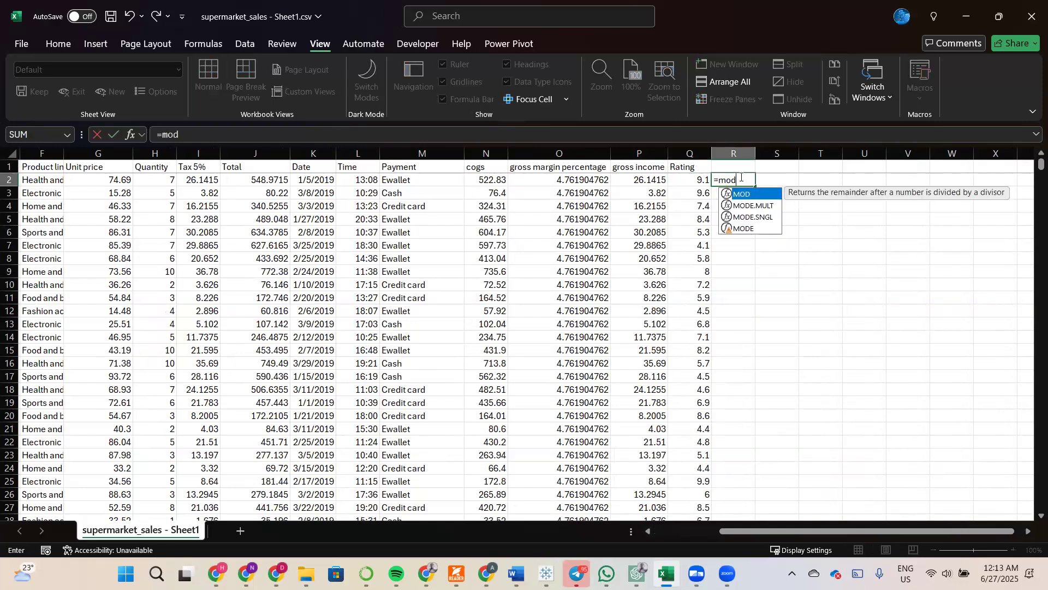
key("Tab")
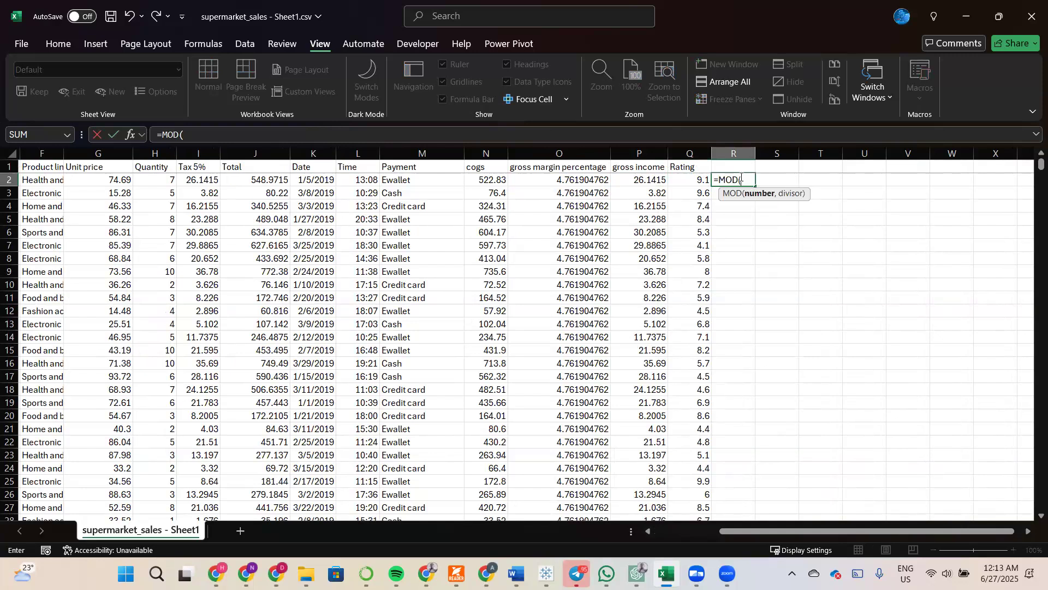
left_click(650, 179)
type(",")
left_click(701, 180)
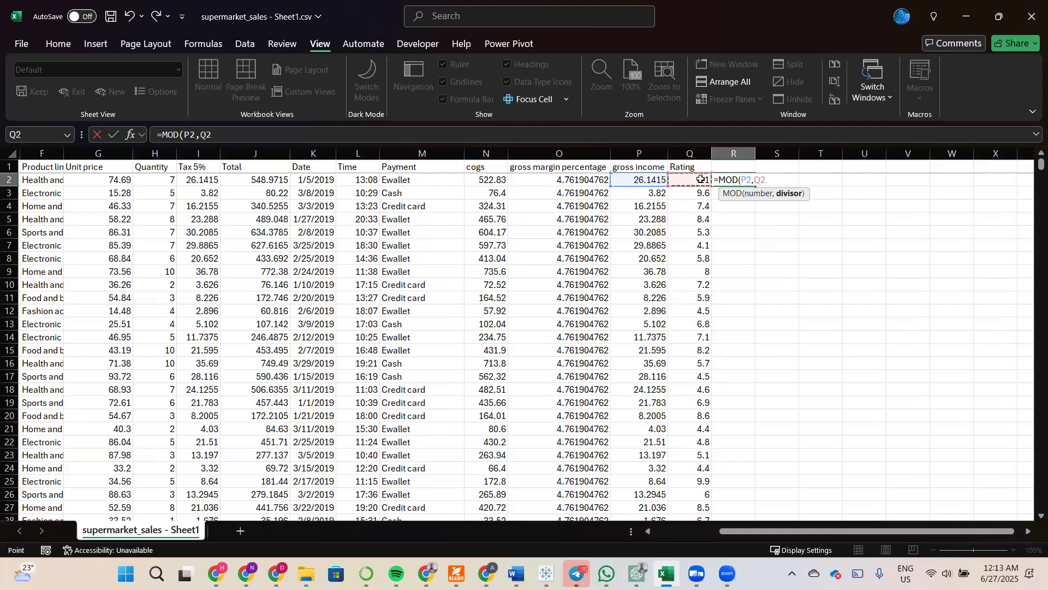
type(")")
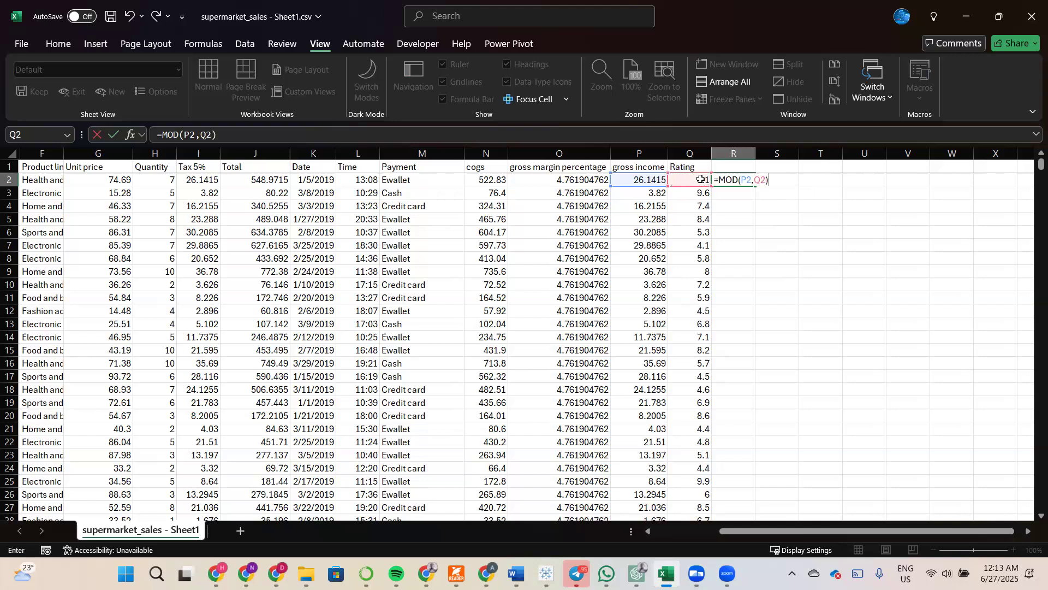
key("ctrl+Return")
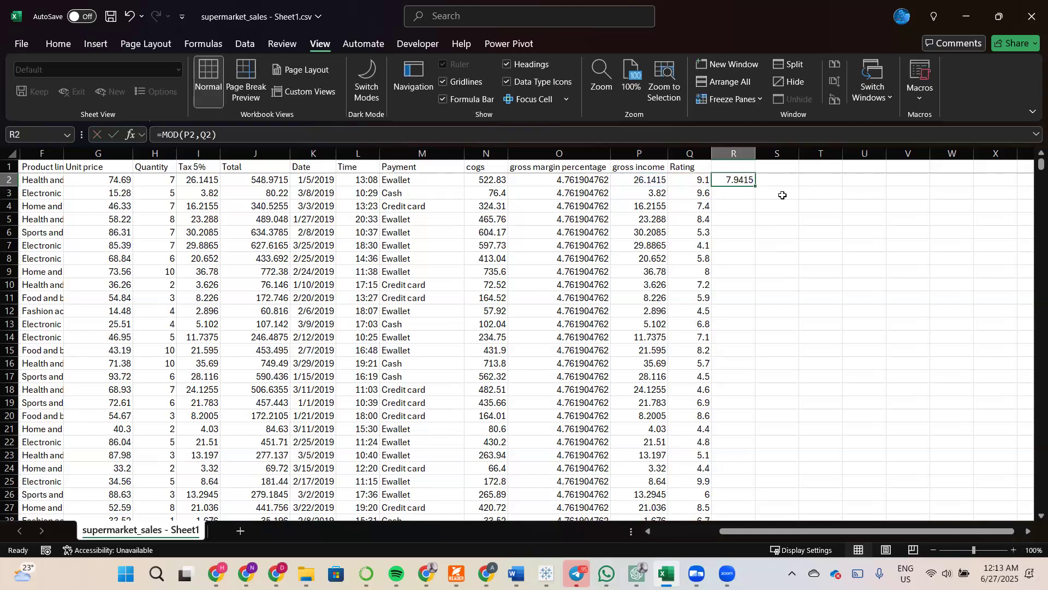
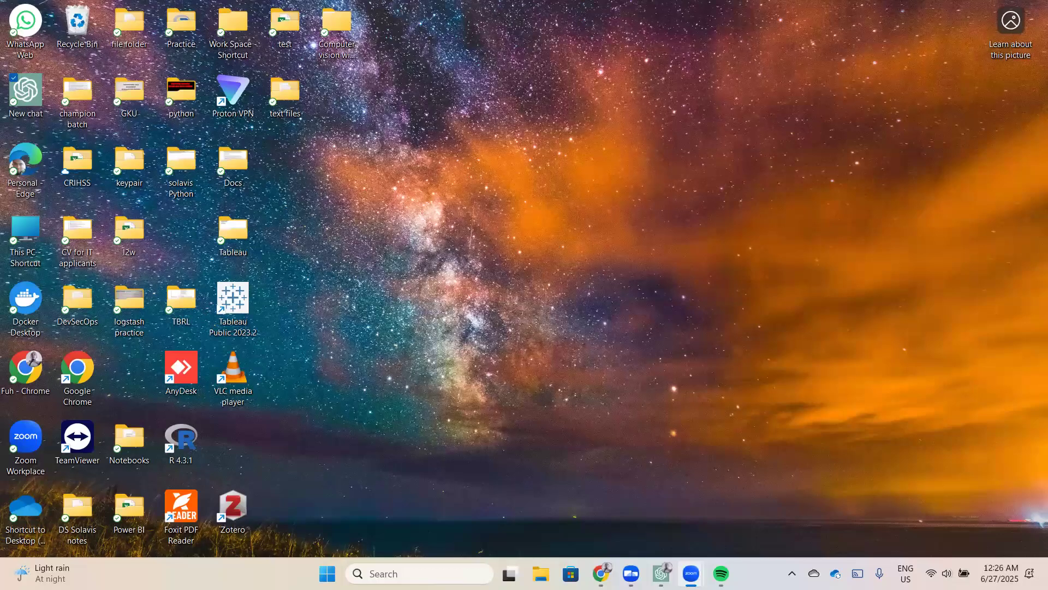
mouse_move(691, 574)
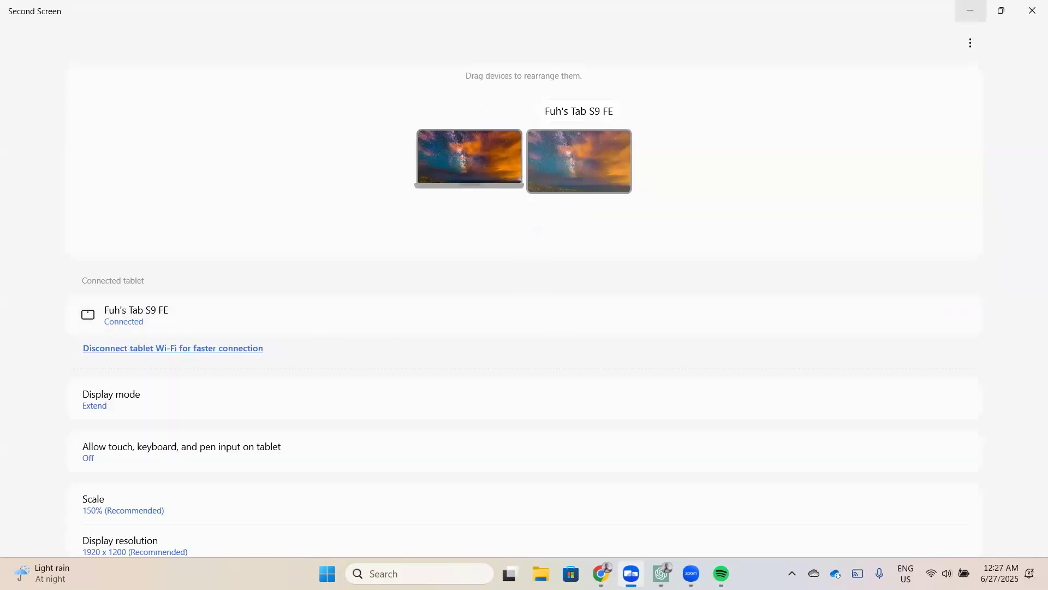
Reopen supermarket_sales - Sheet1.csv in Excel from the recent files in File Explorer.
left_click(970, 10)
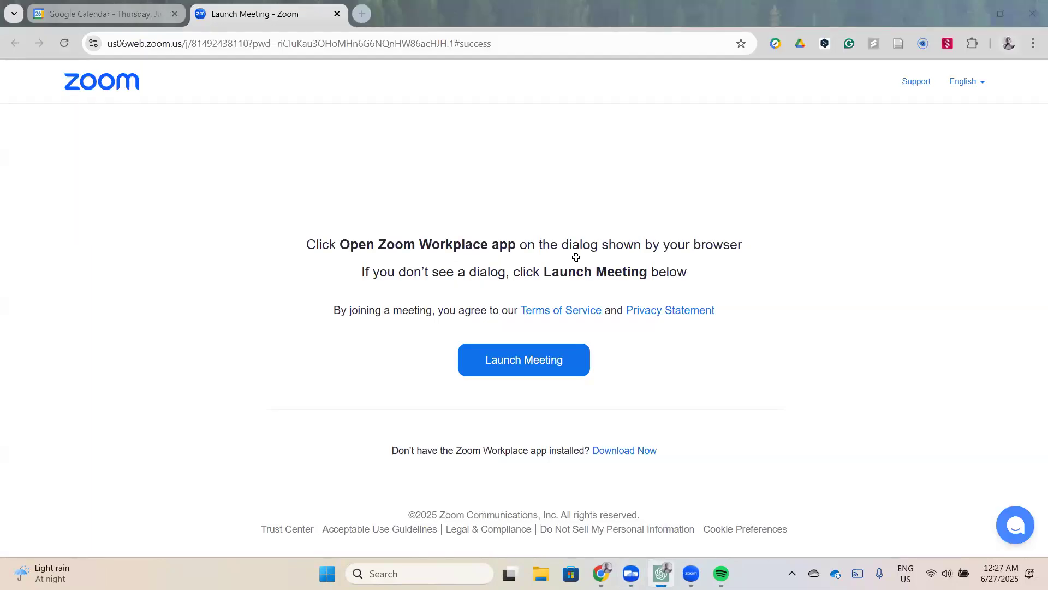
key("super+e")
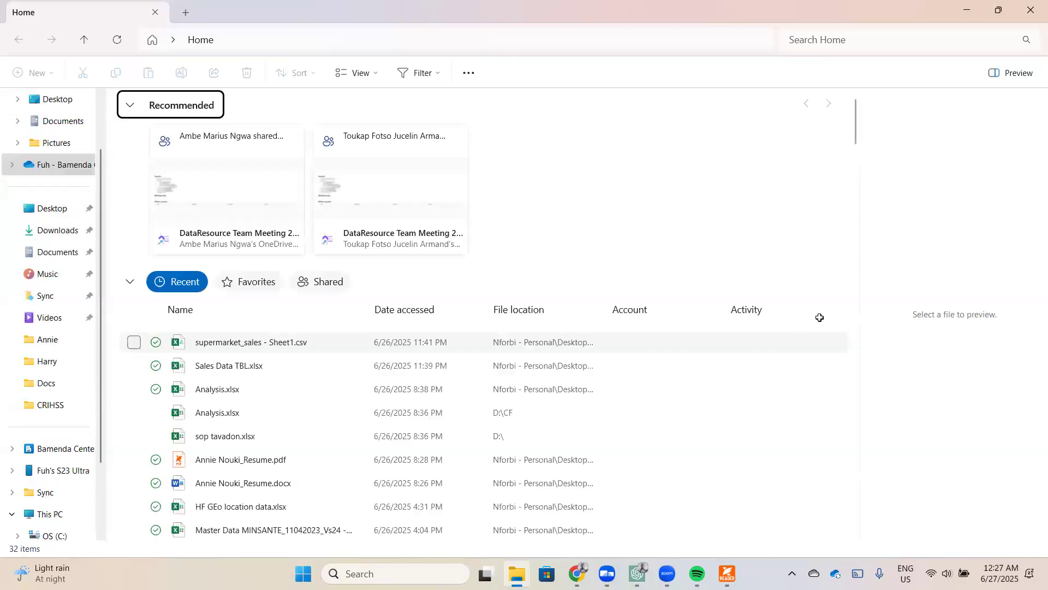
left_click(251, 342)
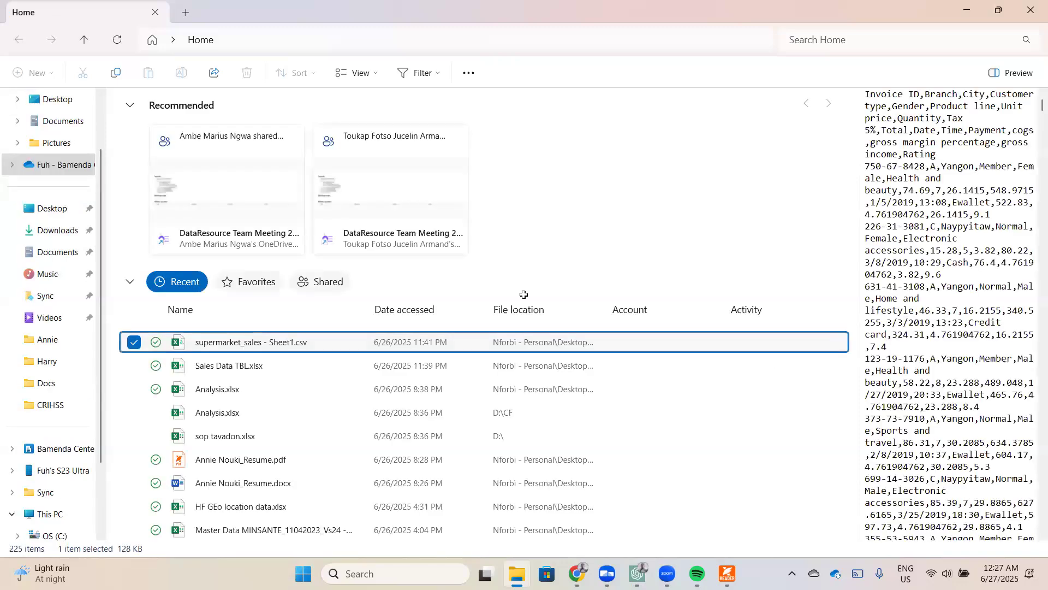
key("Return")
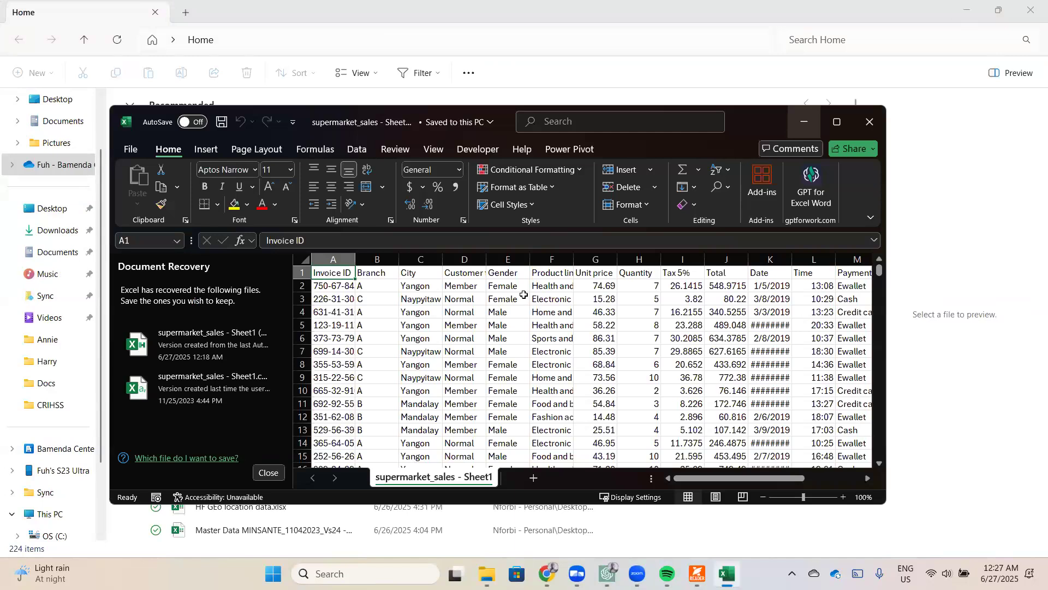
Enter the sample numbers 10 in cell S31 and 2 in cell T31, beside the sales records.
scroll(839, 335, "down", 1)
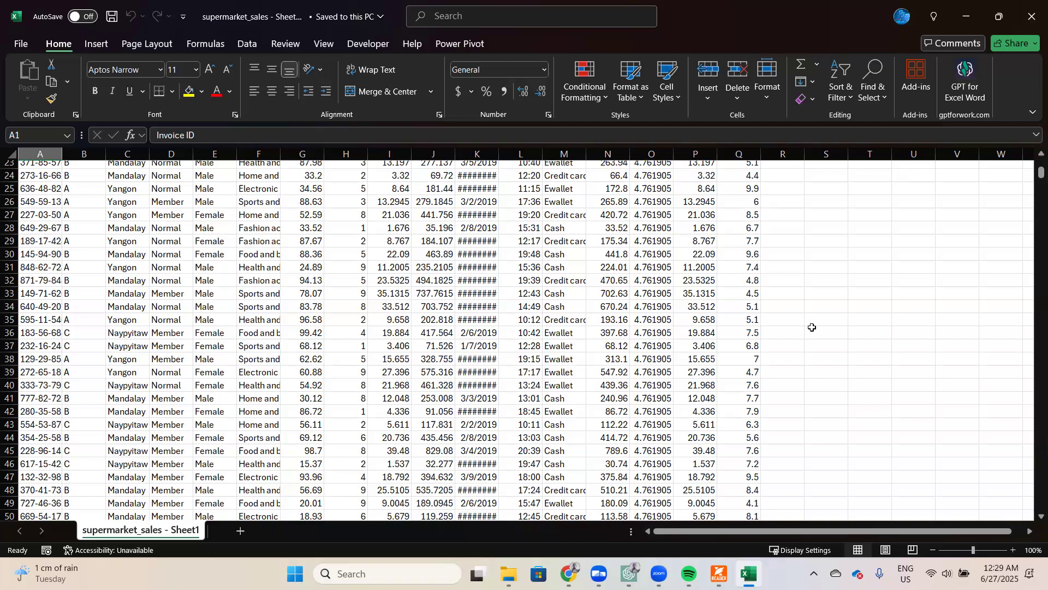
left_click(841, 267)
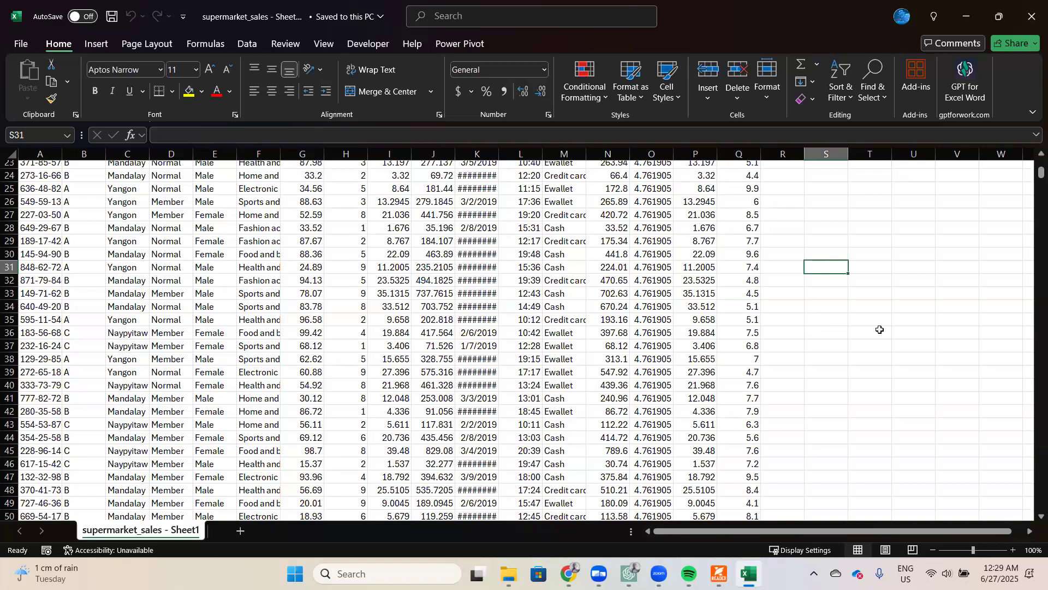
type("10")
key("Tab")
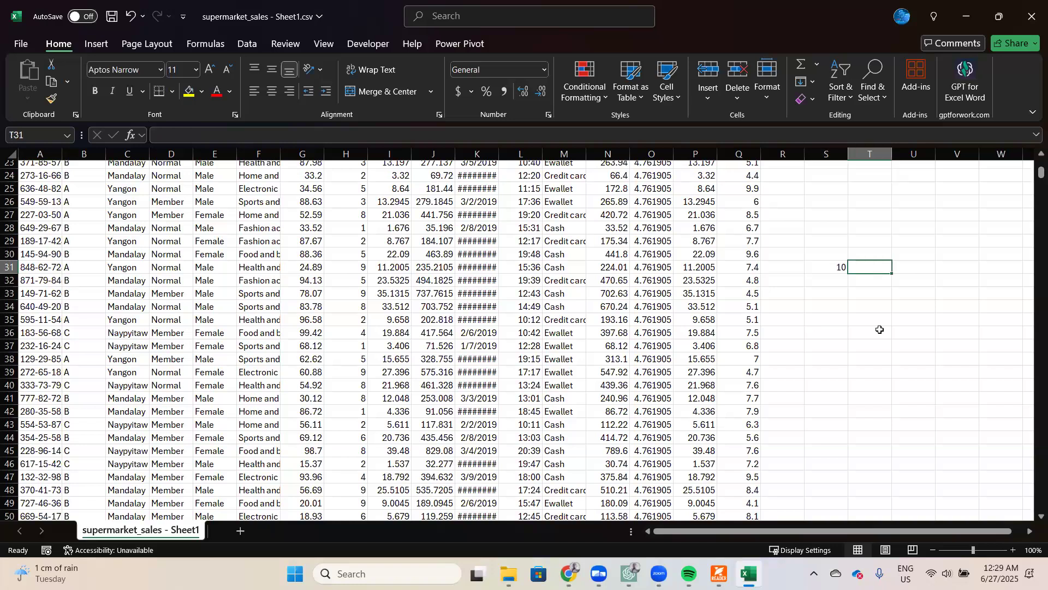
type("2")
key("Tab")
Calculate the remainder of the two sample numbers in cell U31 with the formula =MOD(S31,T31).
type("=")
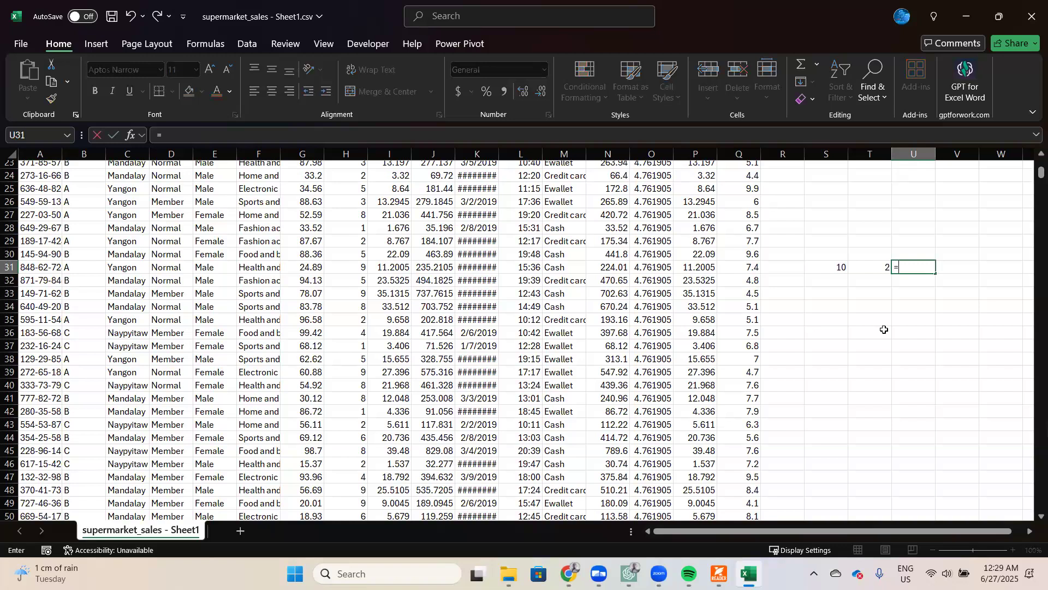
type("MO")
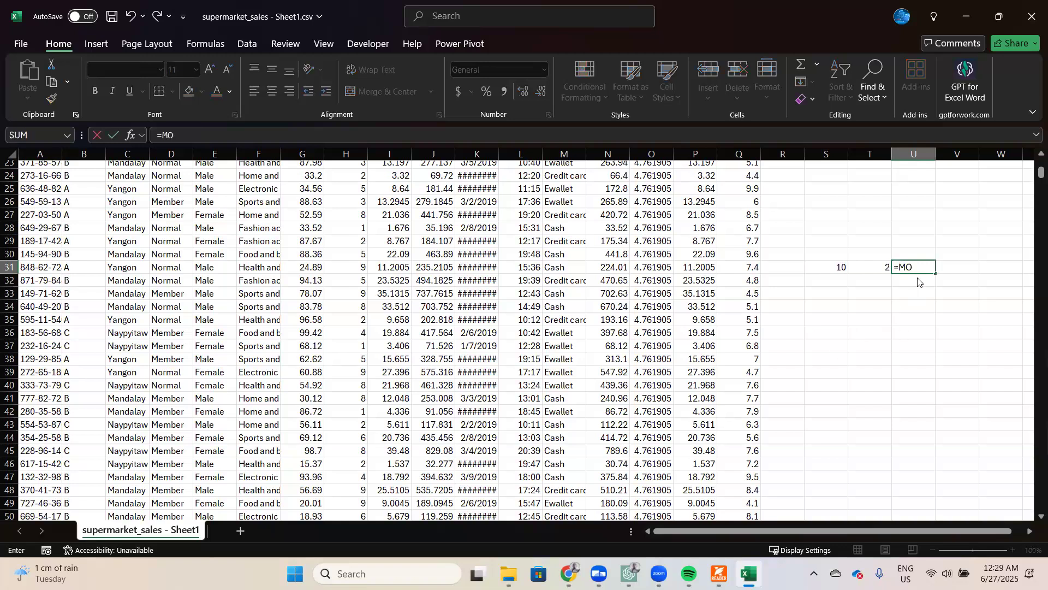
type("D(")
left_click(837, 268)
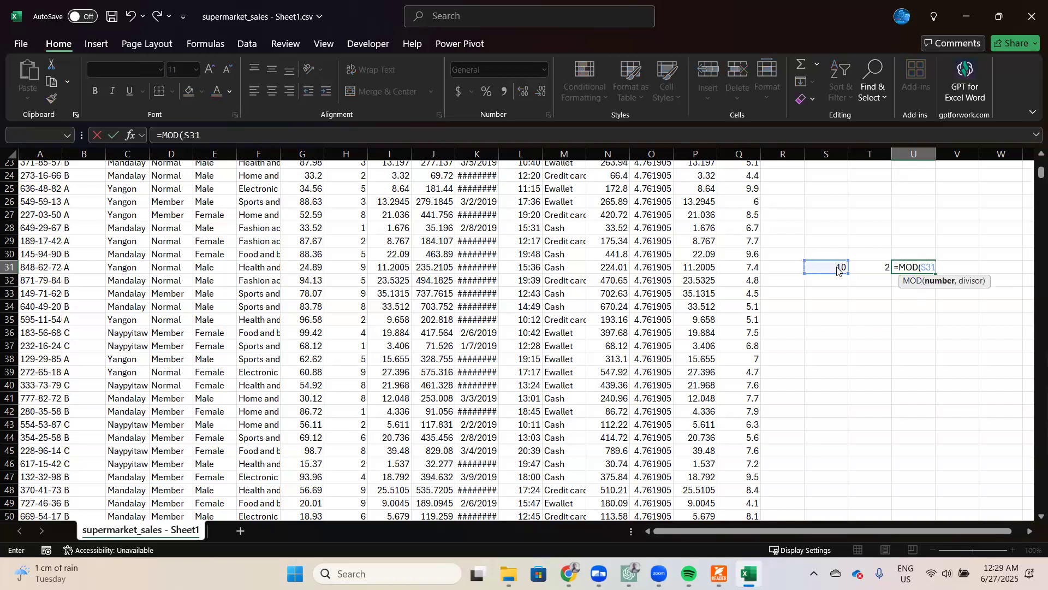
key("Return")
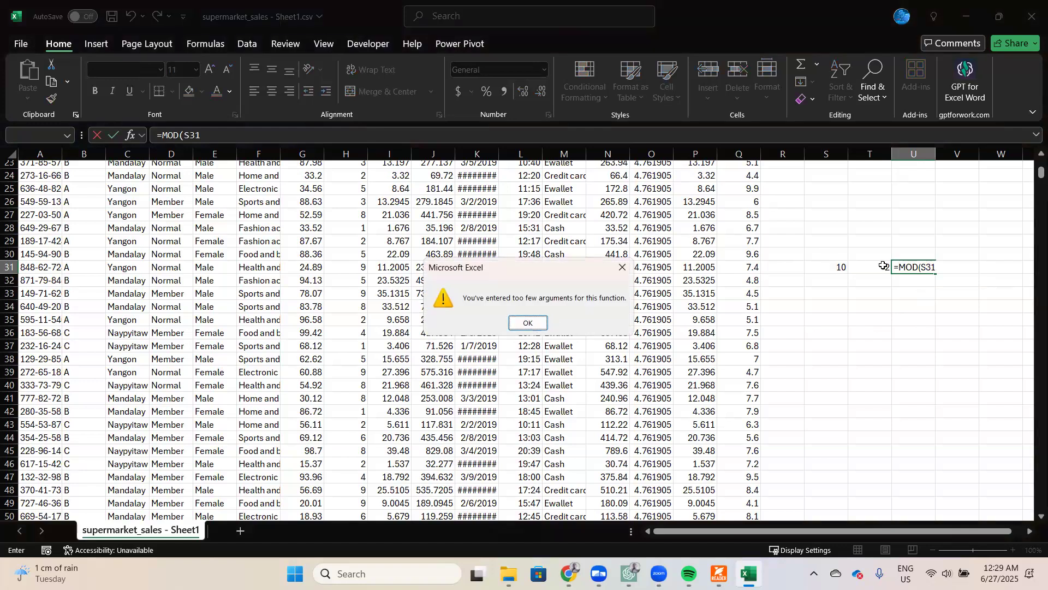
key("Return")
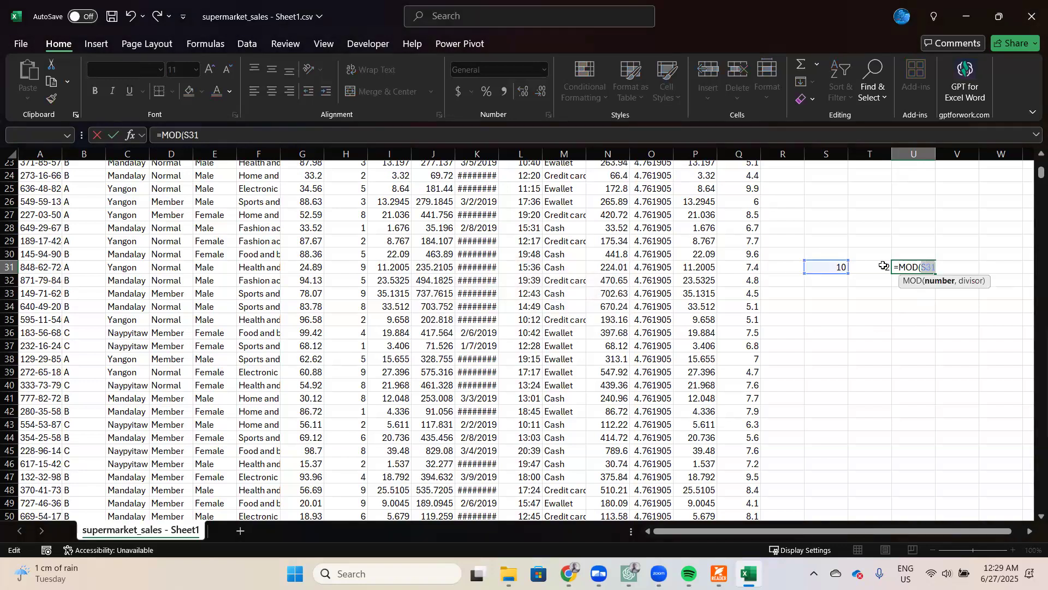
type(",")
left_click(886, 271)
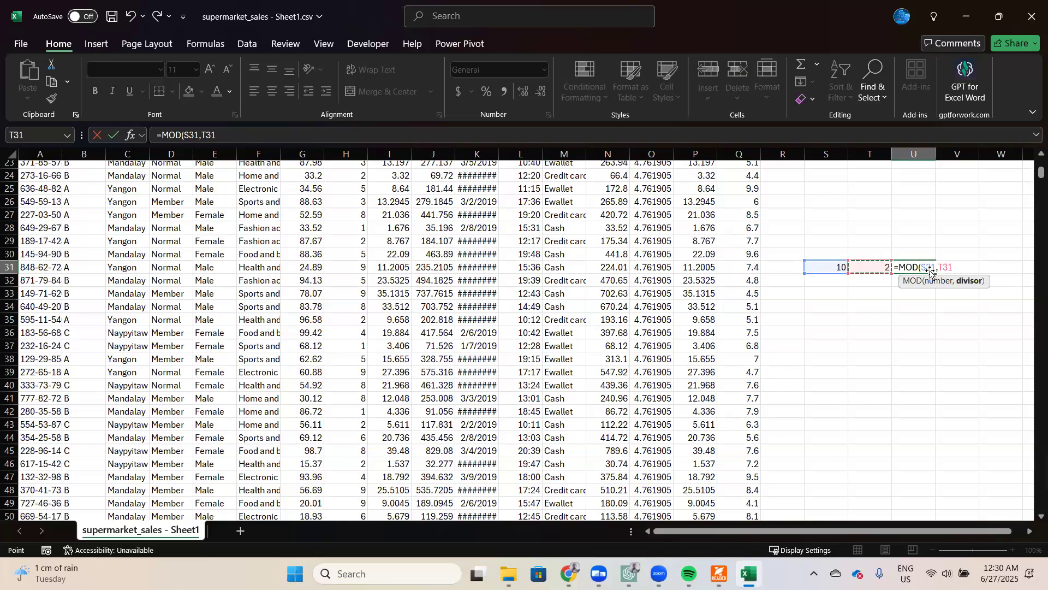
key("ctrl+Return")
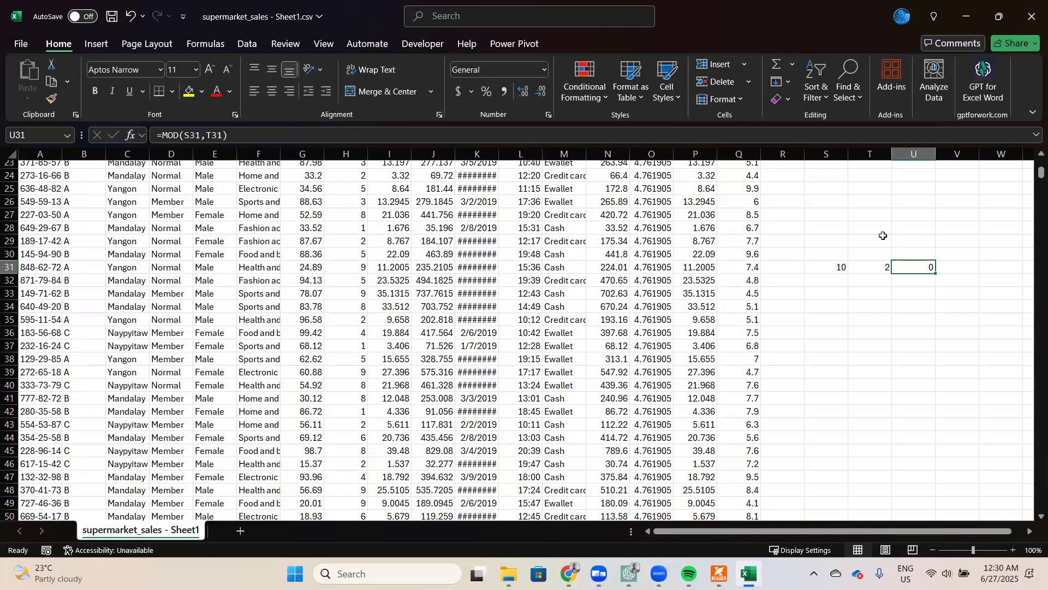
Enter -20 in cell T40 and get its absolute value in cell U40 with the formula =ABS(T40).
left_click(874, 378)
type("-")
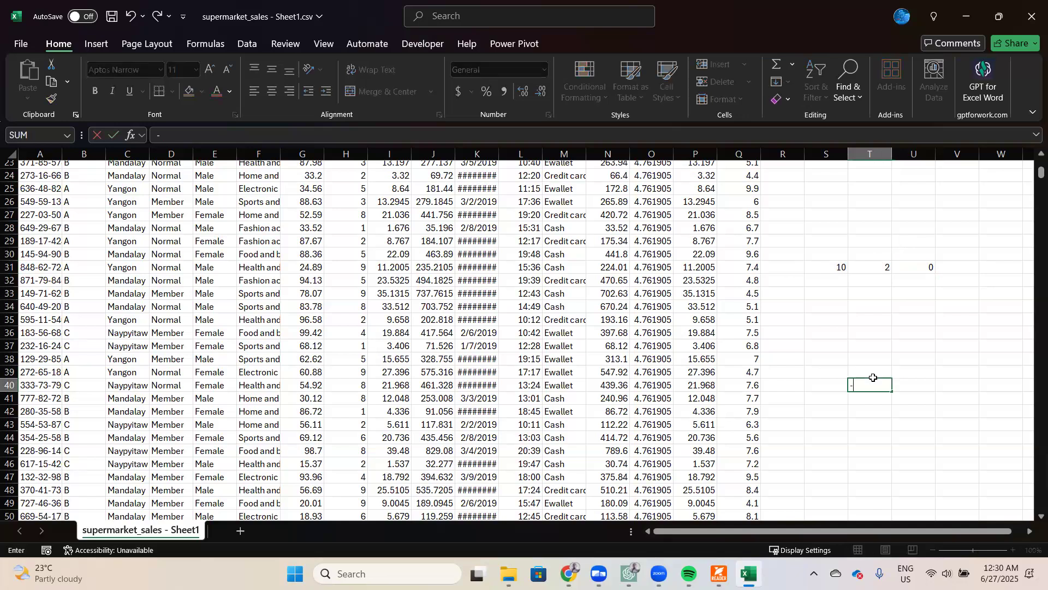
type("20")
left_click(898, 381)
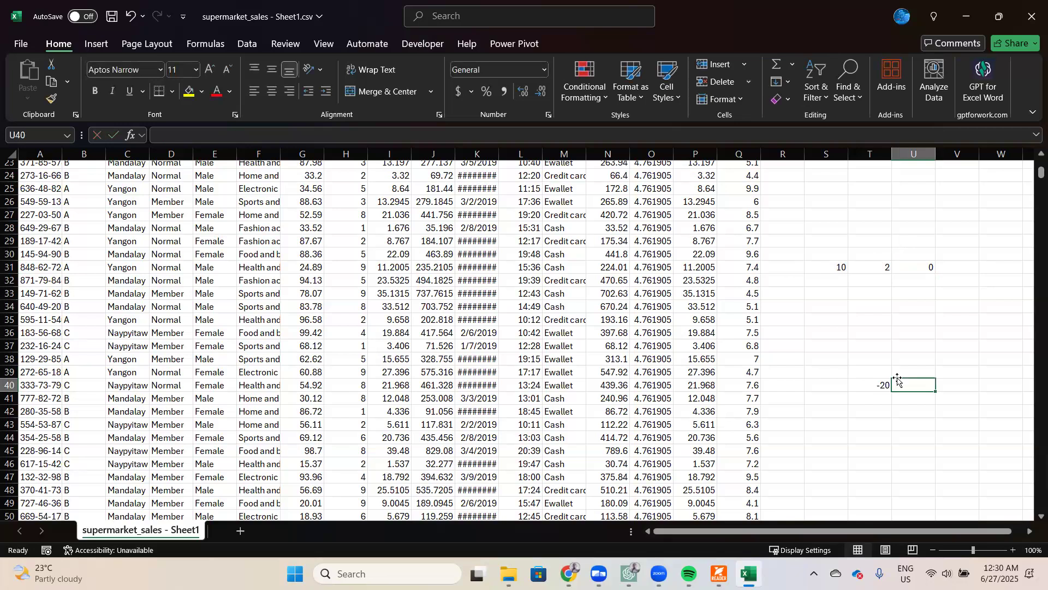
type("=")
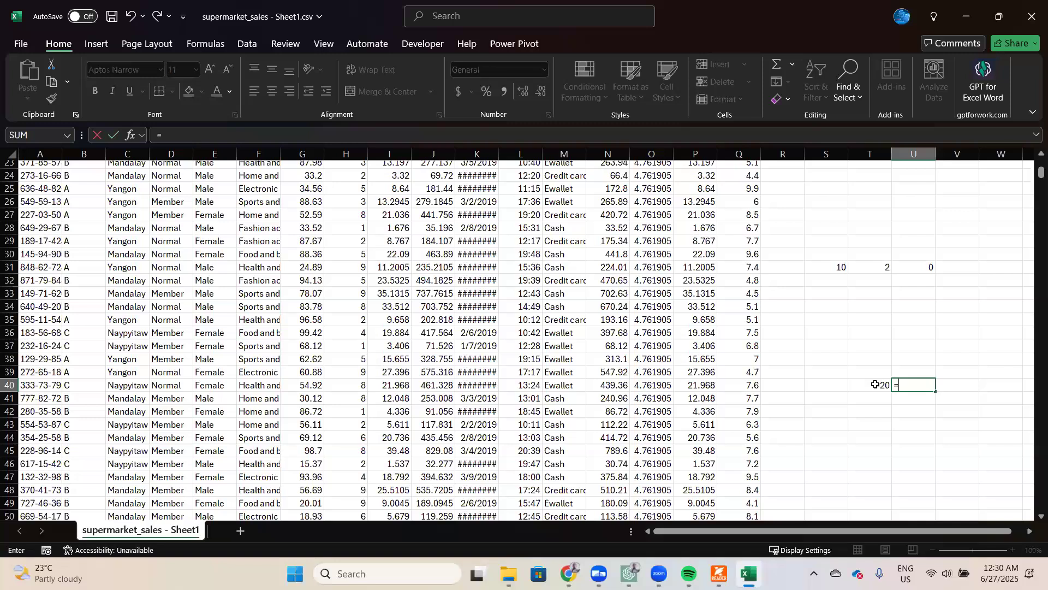
type("ABS(")
key("Left")
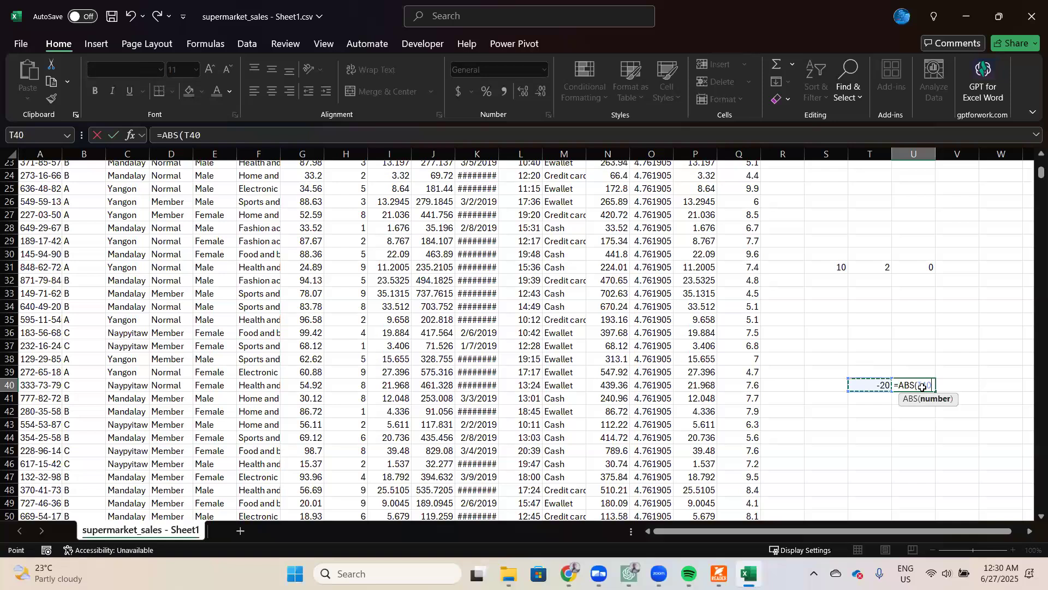
key("Return")
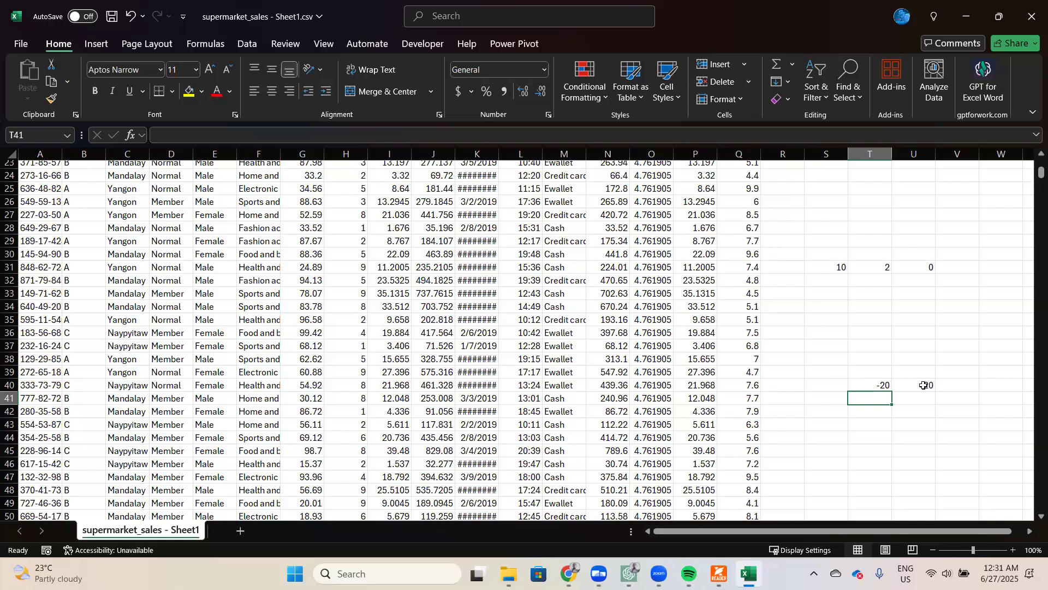
left_click(923, 386)
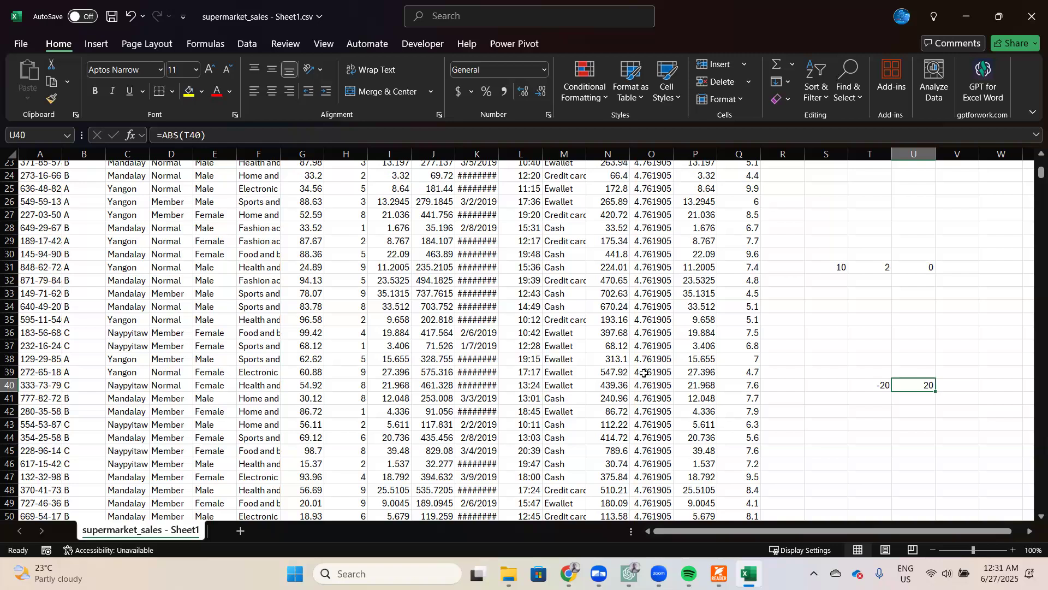
Square the sample number from S31 in cell T33 with the formula =POWER(S31,2).
scroll(644, 373, "down", 4)
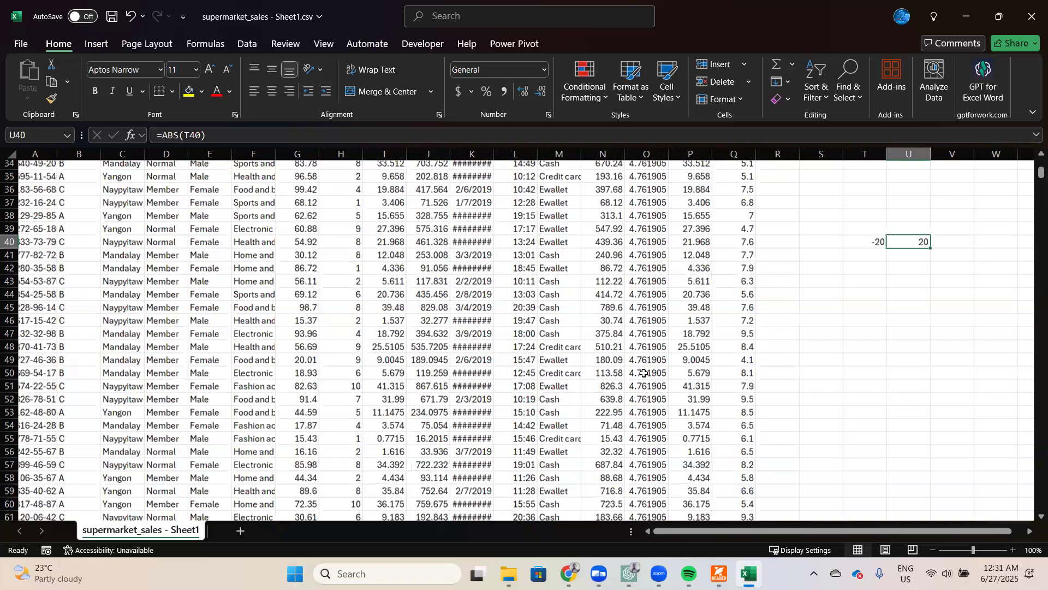
scroll(644, 373, "up", 3)
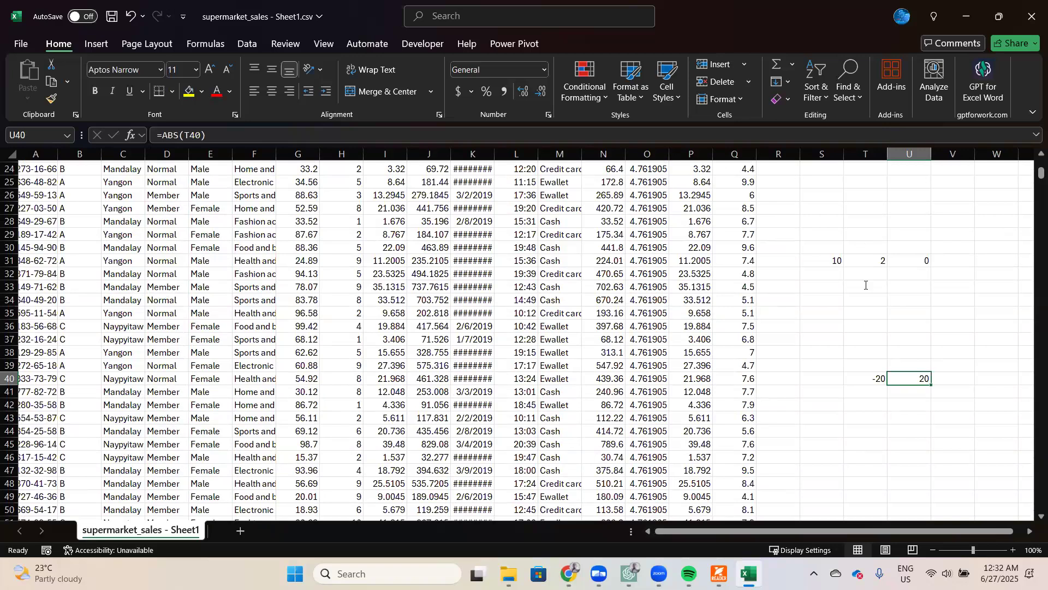
left_click(866, 285)
type("=")
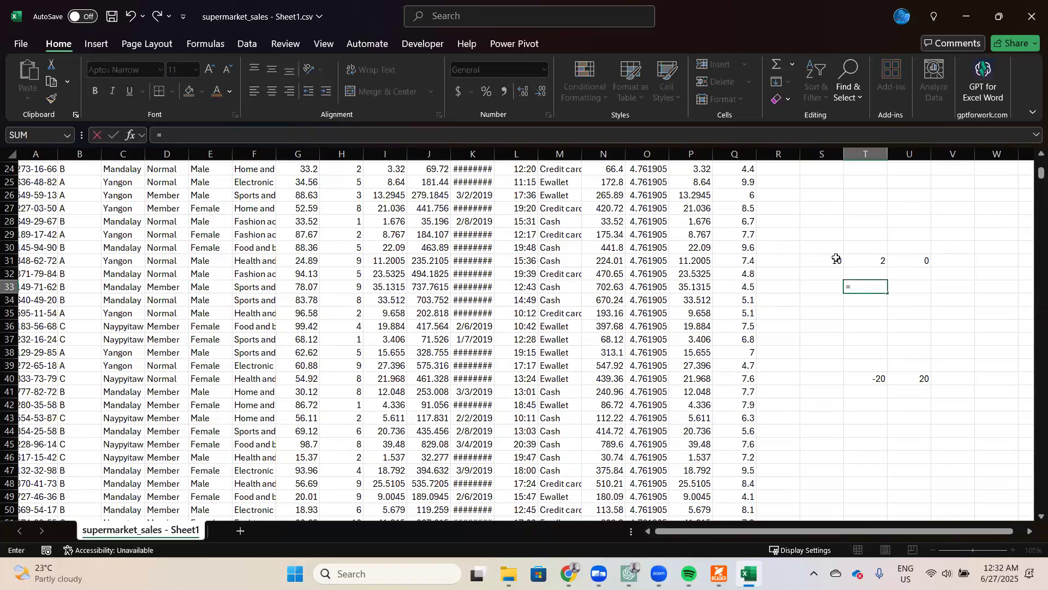
type("POWER(")
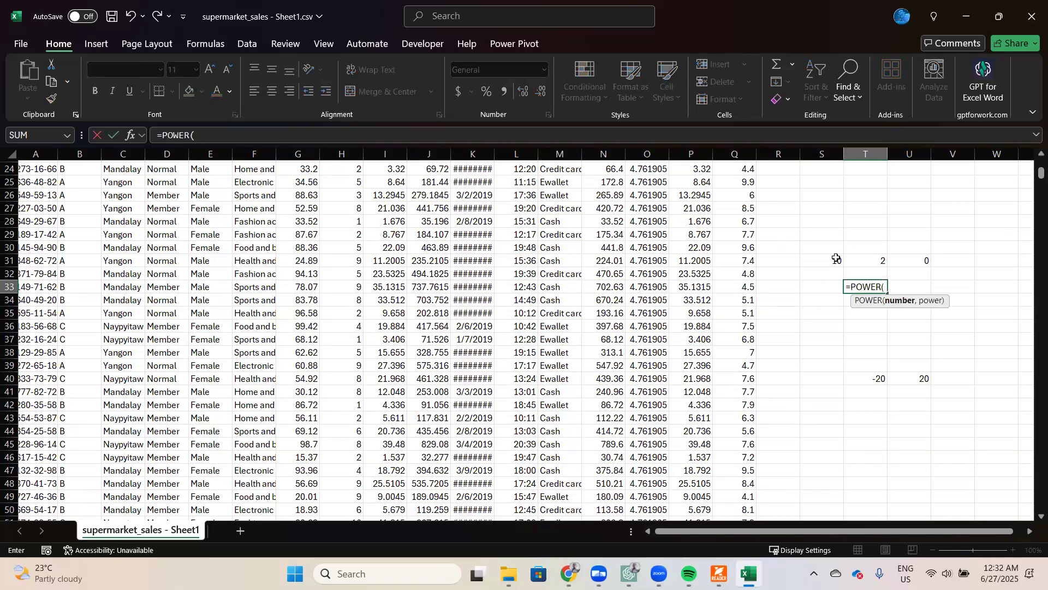
left_click(836, 258)
type(",")
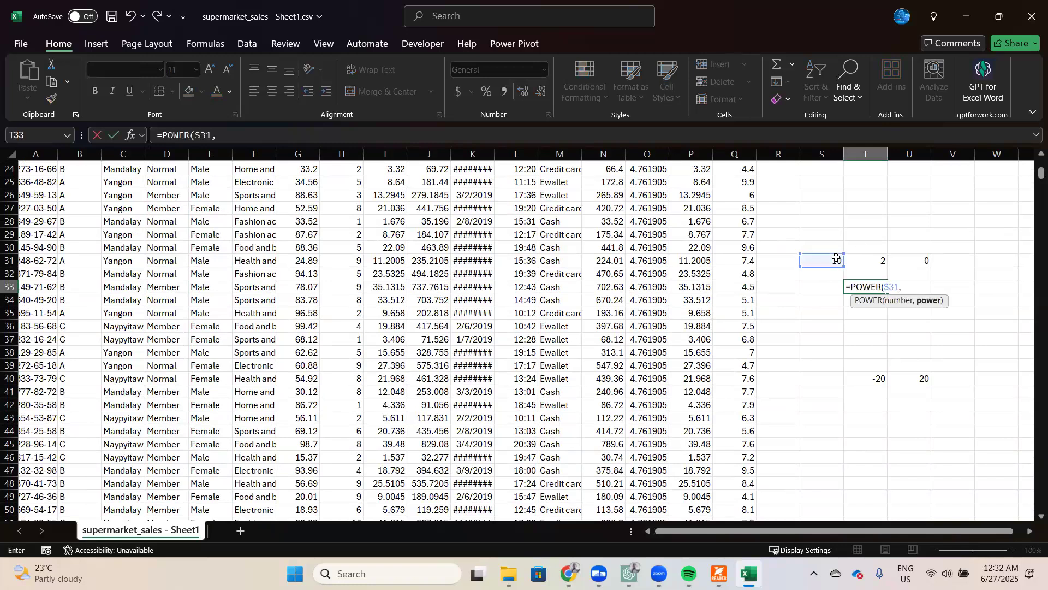
type("2)")
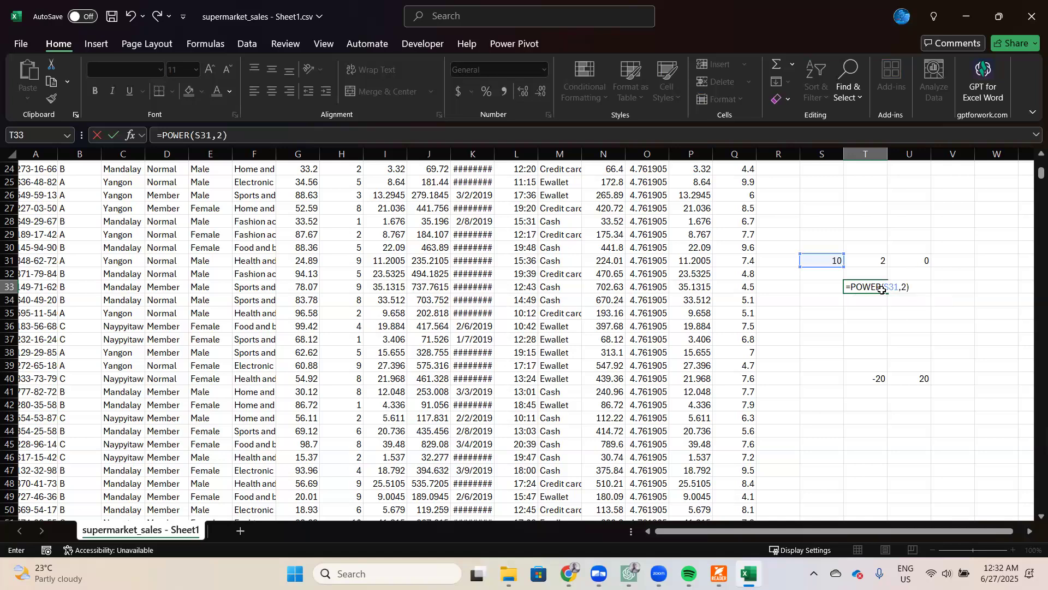
key("Return")
left_click(882, 290)
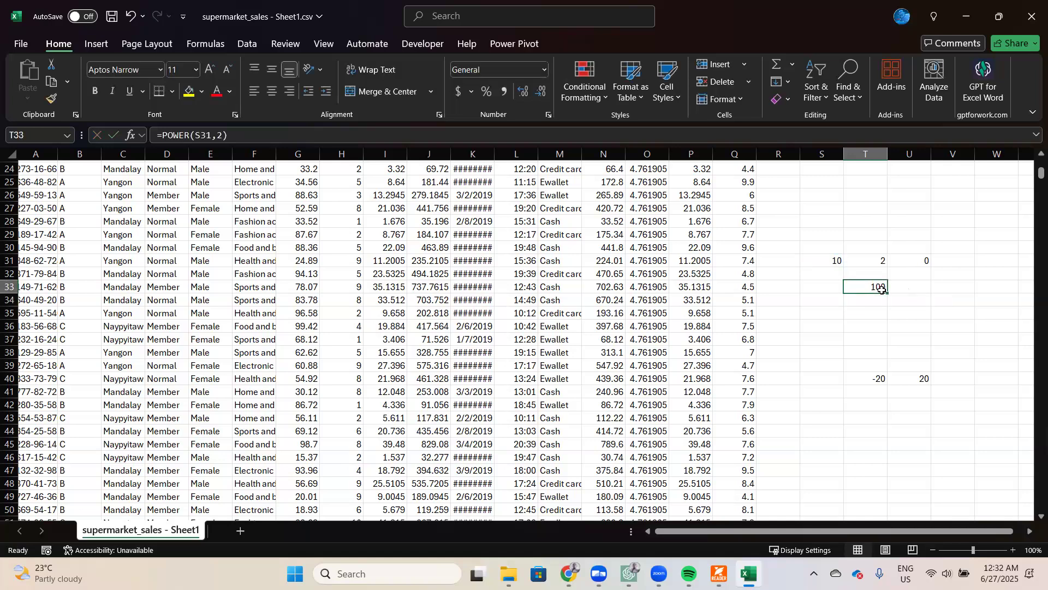
Square the ratings from row 24 downward in column R, using =POWER(Q24,2) in R24 filled down to the last record.
left_click(777, 166)
type("=power")
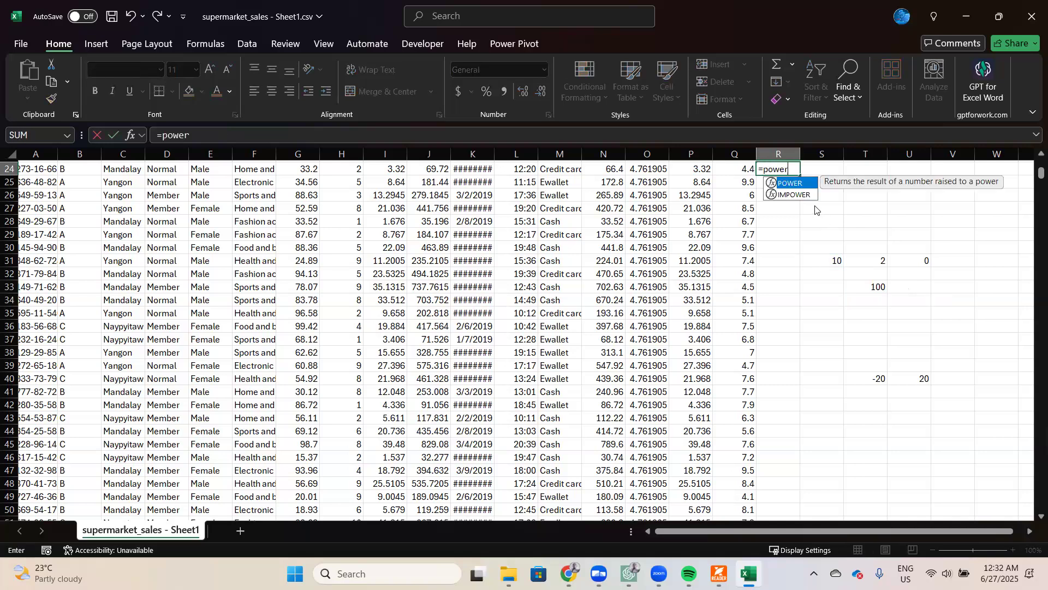
key("Tab")
left_click(747, 173)
type(",")
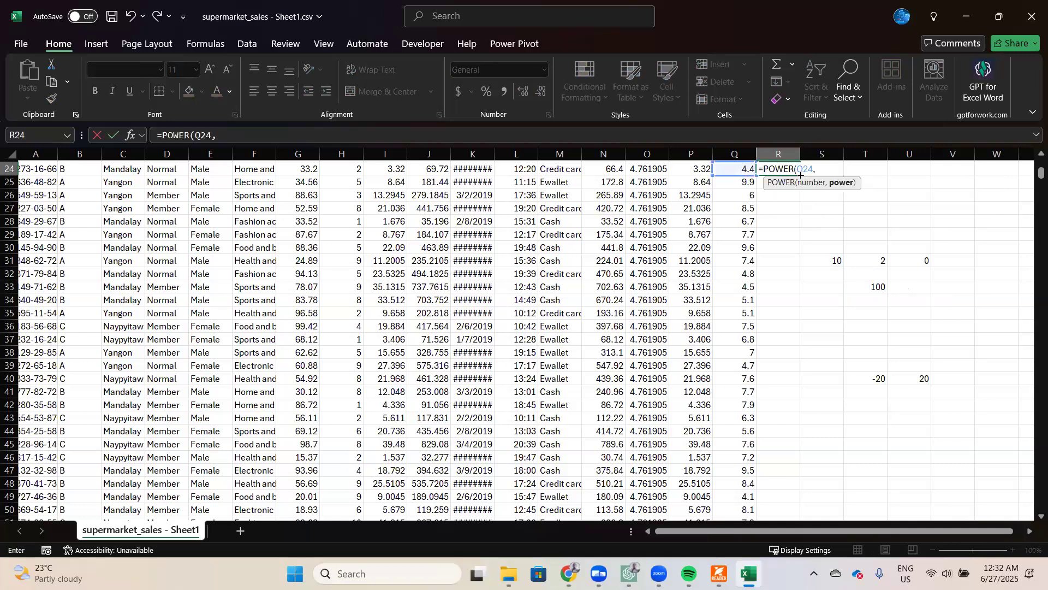
type("2")
key("Return")
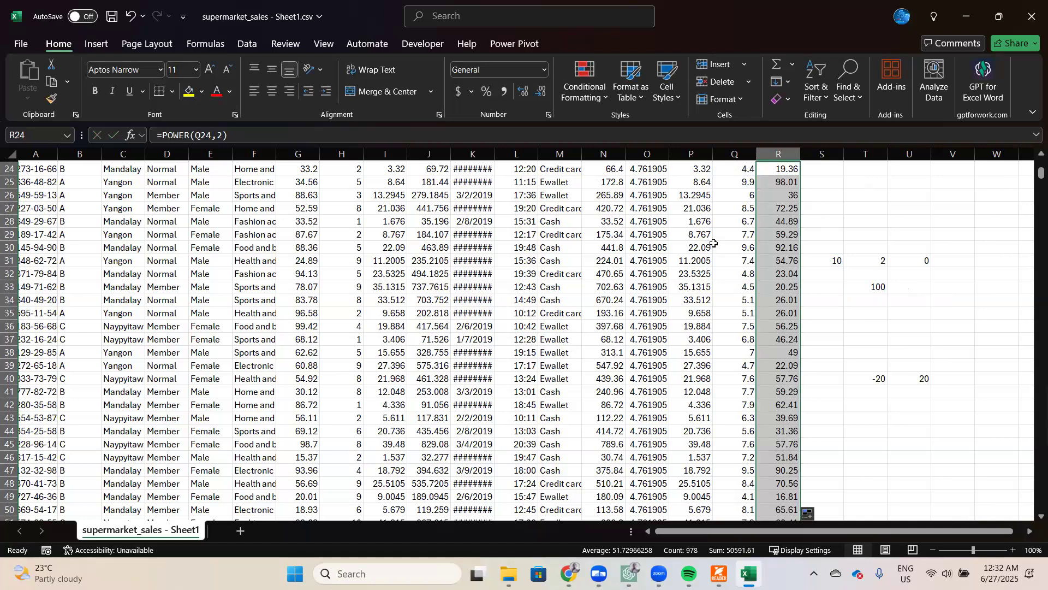
Clear the sample numbers and their MOD, POWER and ABS formulas from columns S to U.
left_click_drag(834, 202, 960, 427)
key("Delete")
left_click(909, 182)
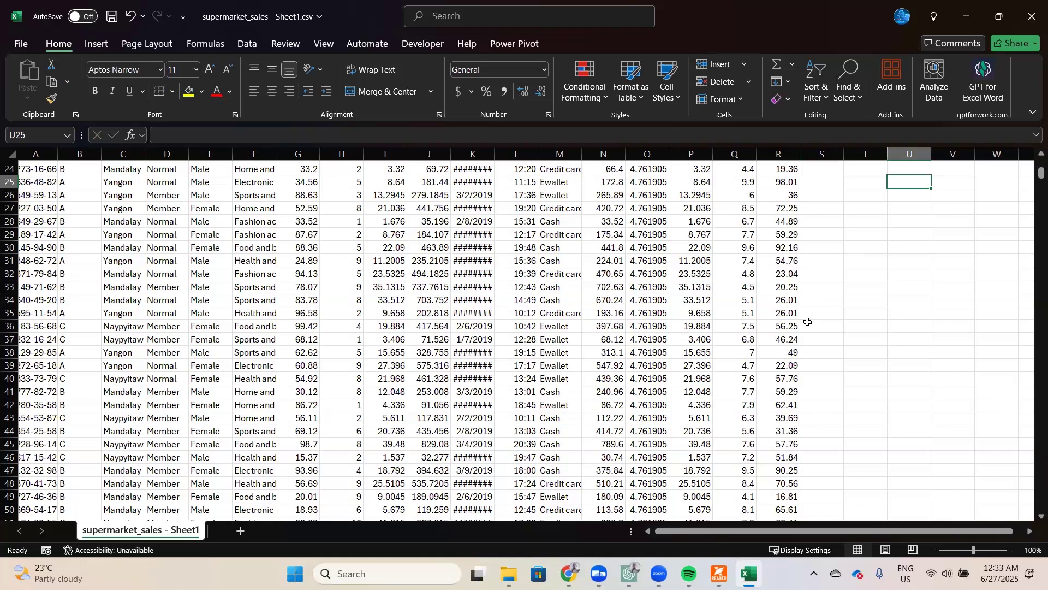
Delete the squared ratings in column R.
scroll(803, 322, "up", 8)
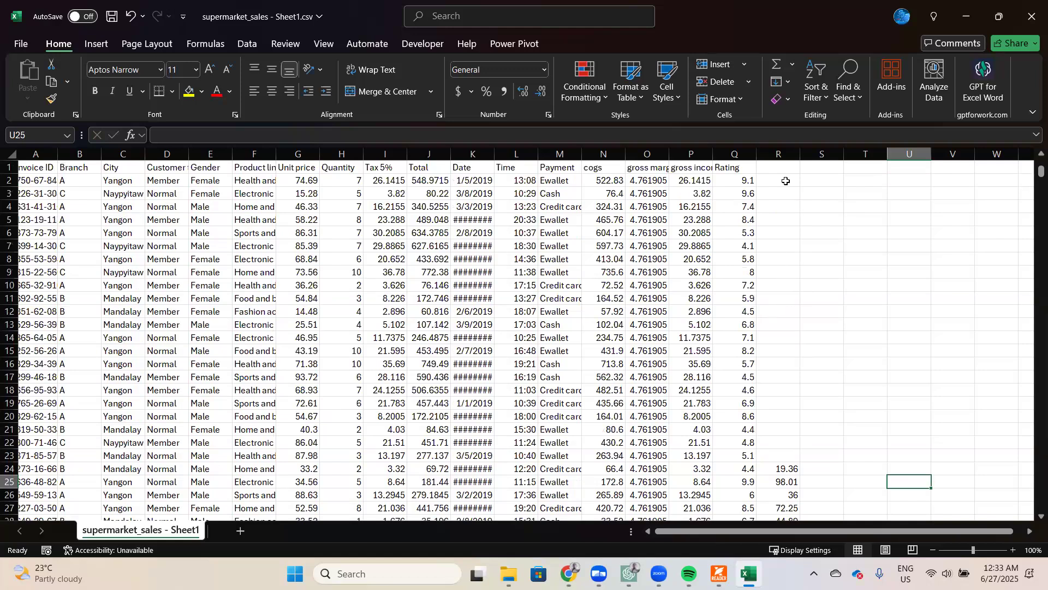
scroll(793, 337, "down", 3)
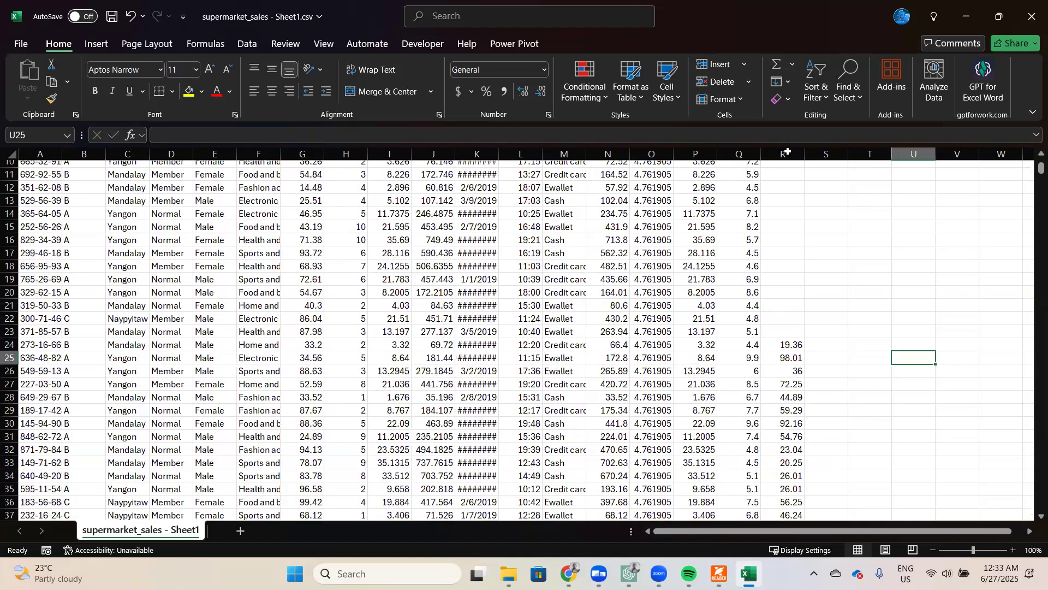
left_click(722, 81)
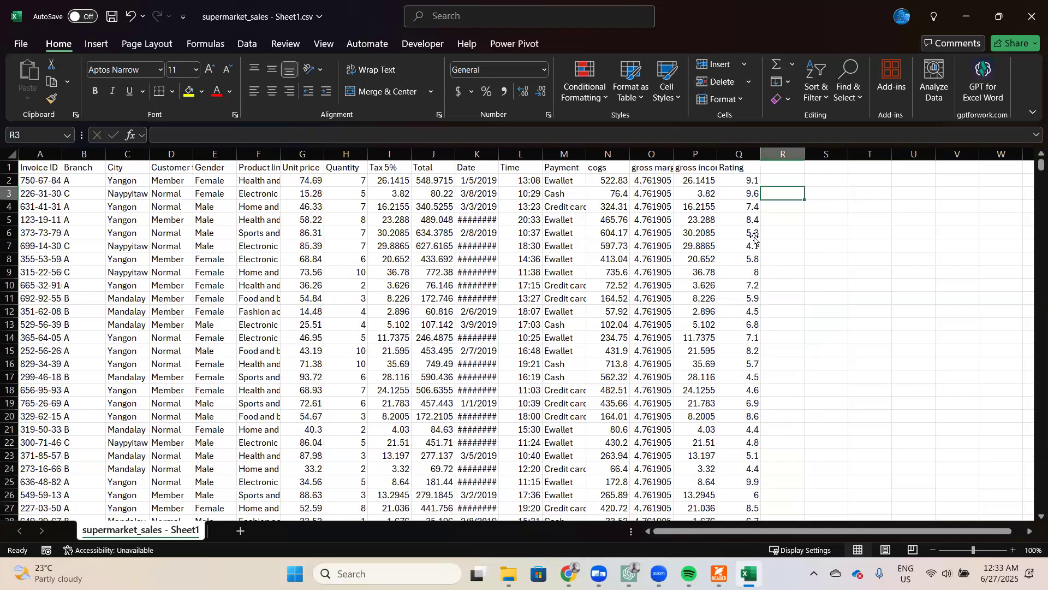
Set the ratings in cells Q6 and Q12 to 0.
left_click(754, 236)
type("0")
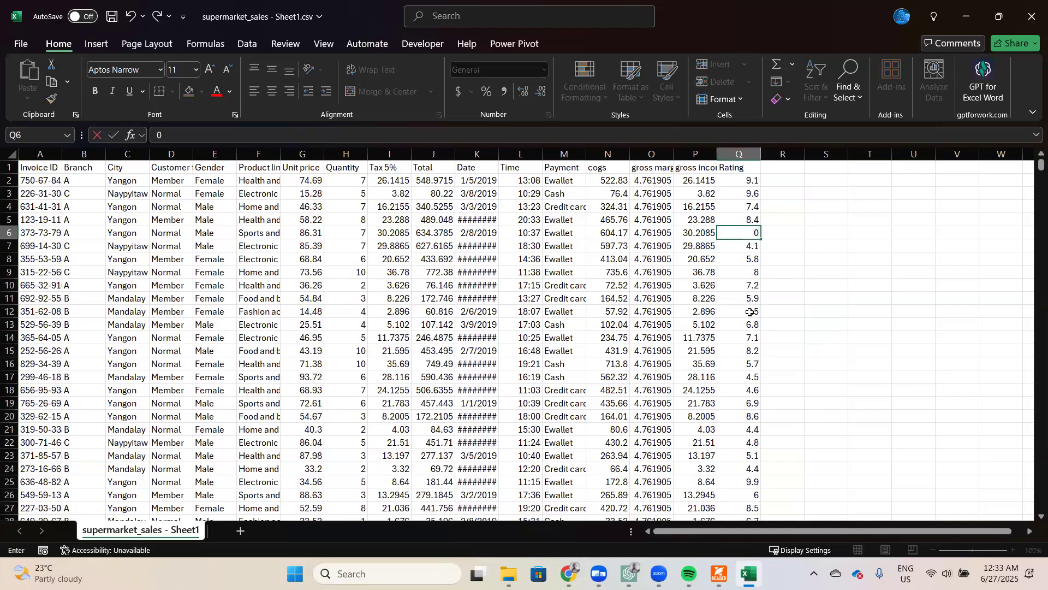
left_click(751, 315)
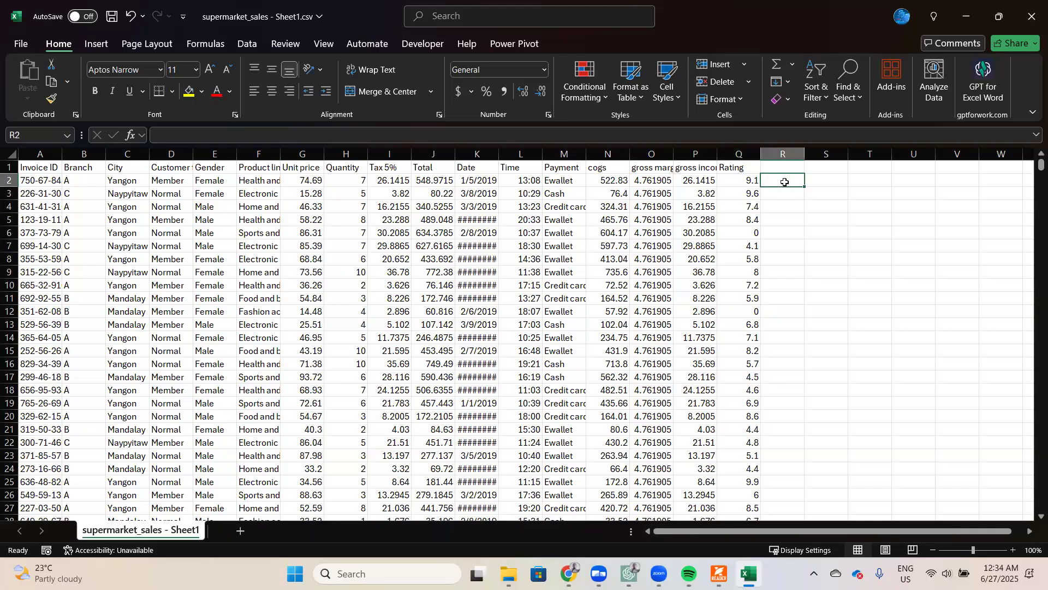
Try dividing gross income by rating in column R with =P2/Q2 filled down from R2, and undo it.
type("=")
left_click(695, 180)
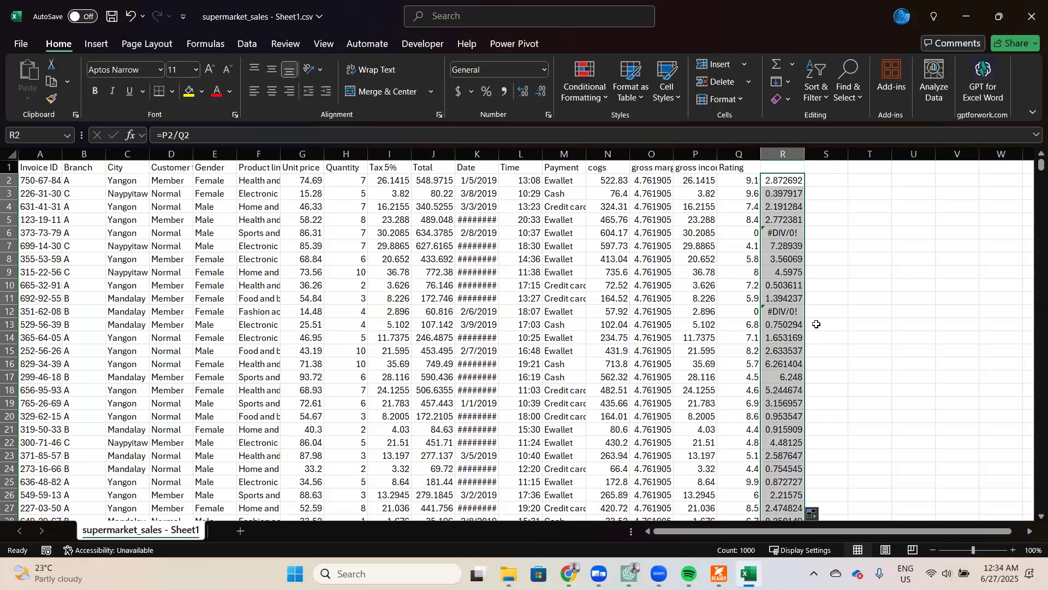
left_click(787, 182)
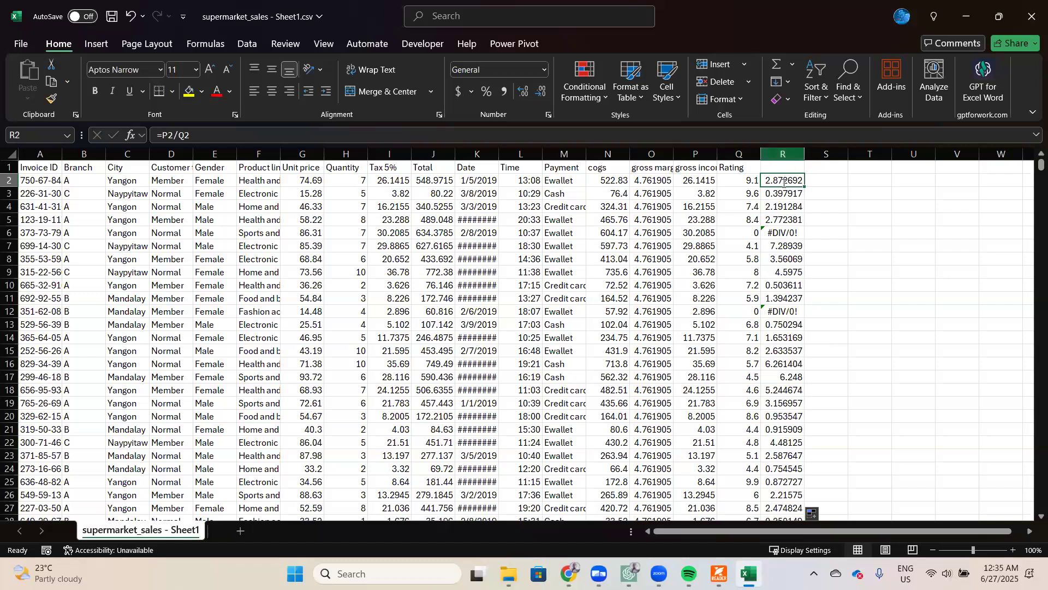
key("ctrl+z")
Enter =IFERROR(P2/Q2,"Deminator is zero") in R2 and fill it down column R to the last record.
type("=")
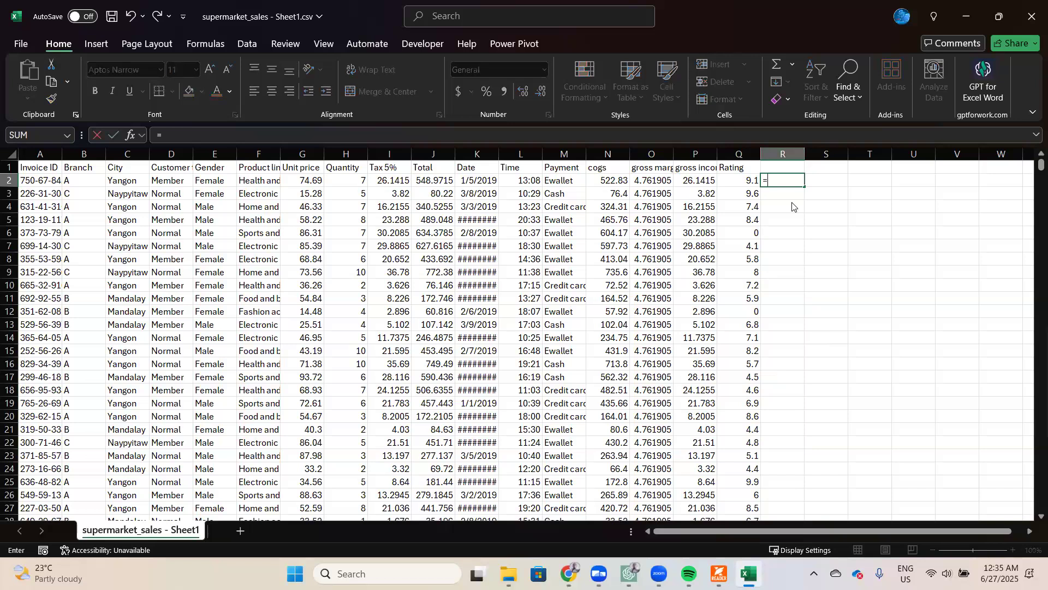
type("if")
key("Down")
key("Tab")
left_click(693, 180)
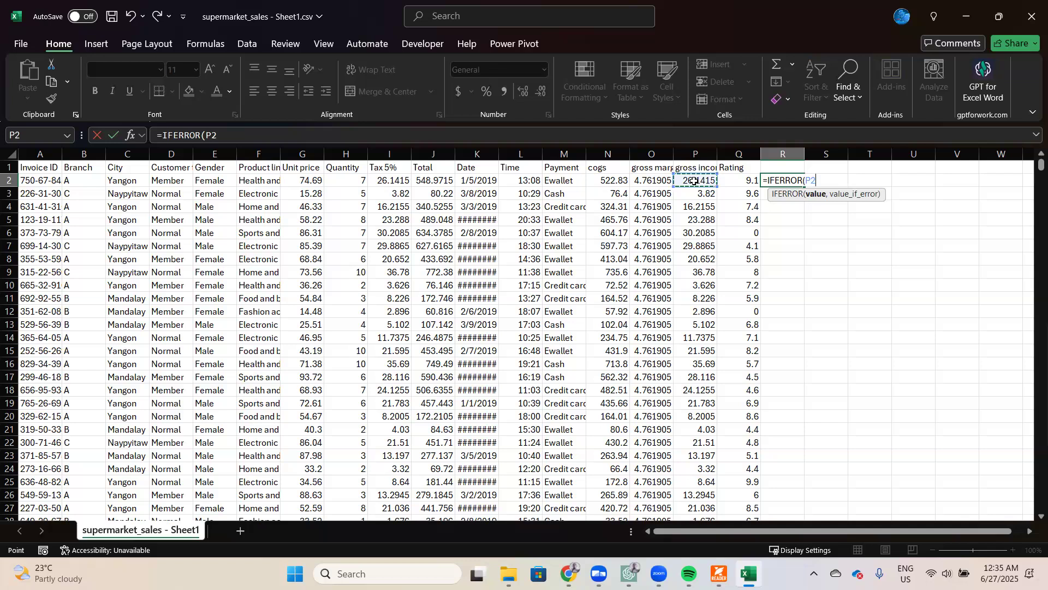
type(",")
left_click(748, 184)
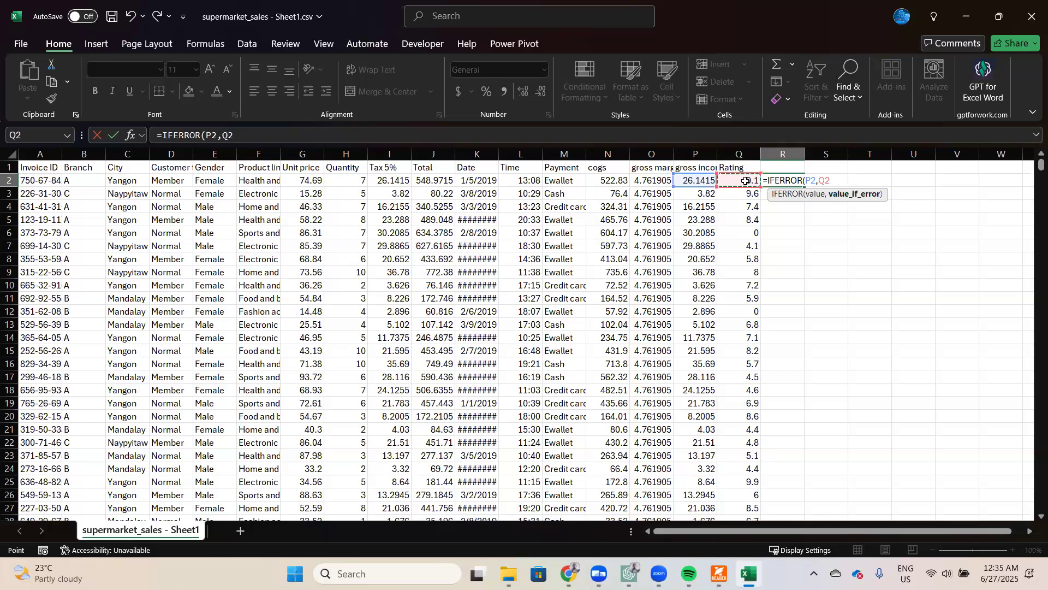
key("BackSpace")
key("BackSpace")
key("BackSpace")
type("/")
left_click(745, 181)
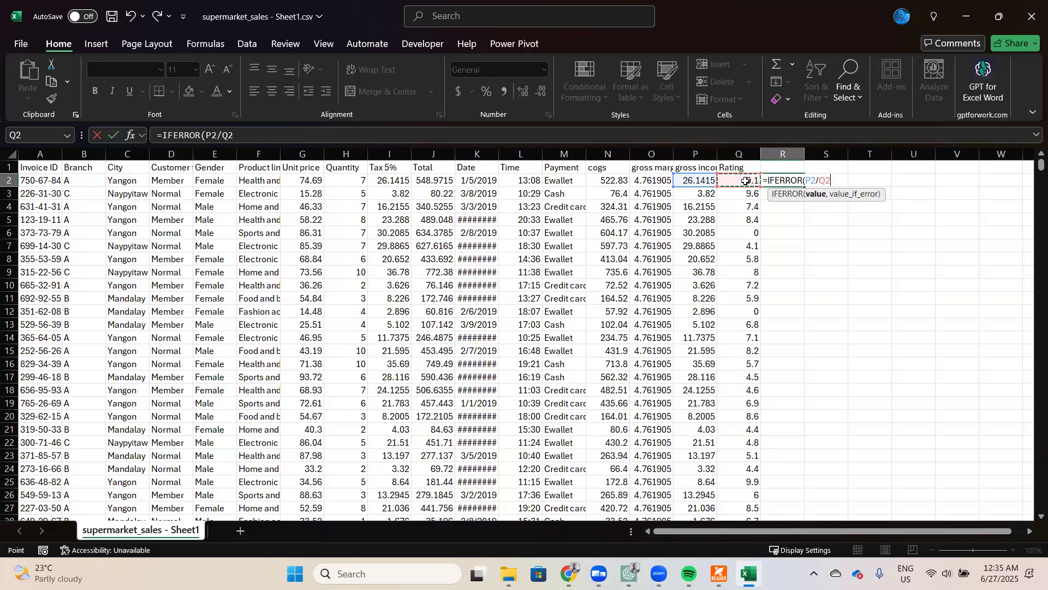
type(",")
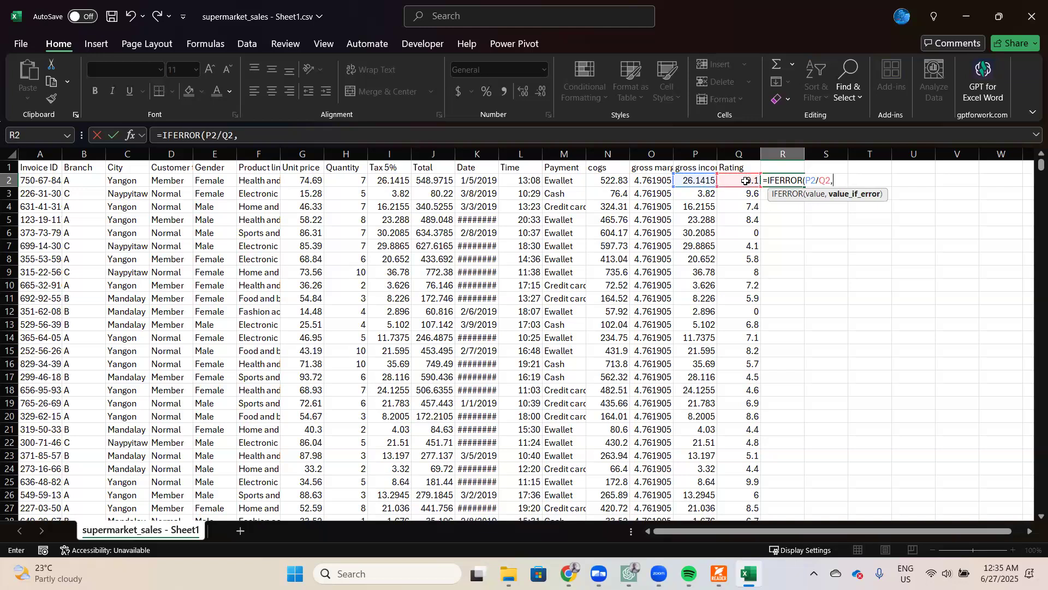
type("\"Deminator is")
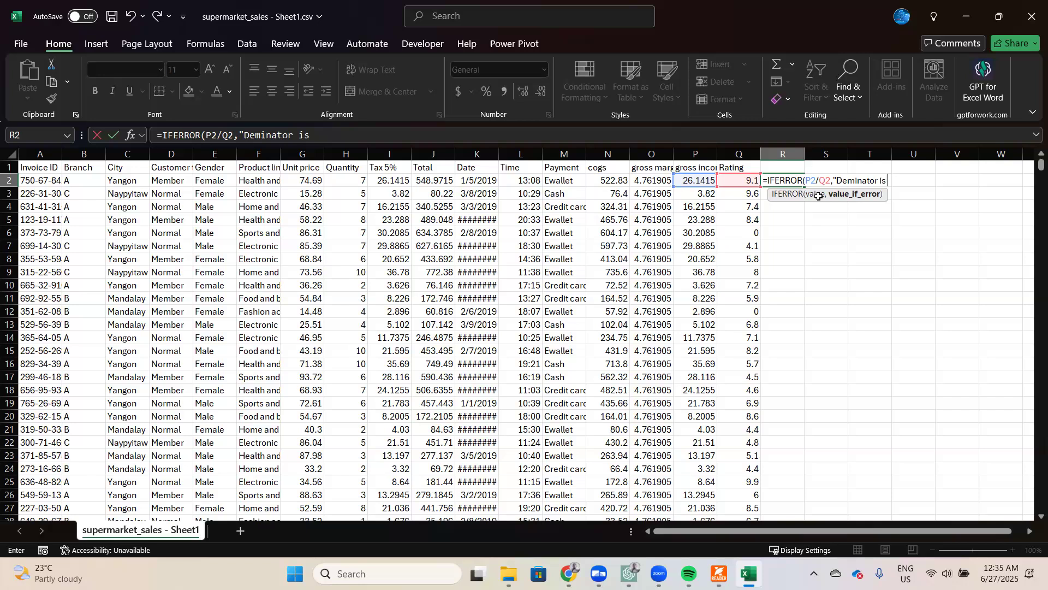
type("zero\")")
key("ctrl+Return")
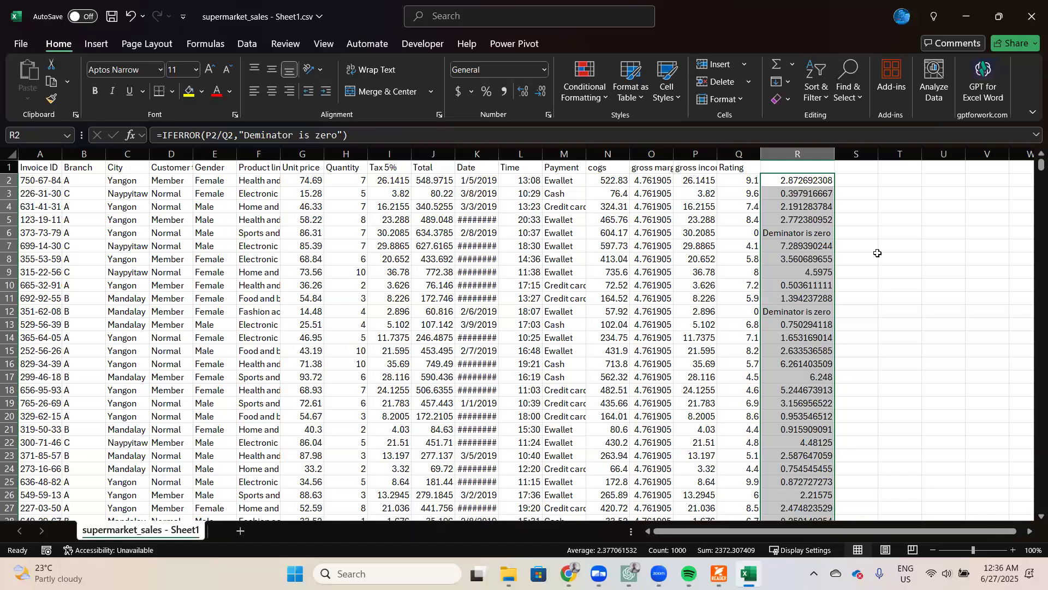
Check the IFERROR formulas in column R and undo them so the column is empty again.
left_click(818, 235)
left_click_drag(802, 181, 803, 442)
left_click(894, 229)
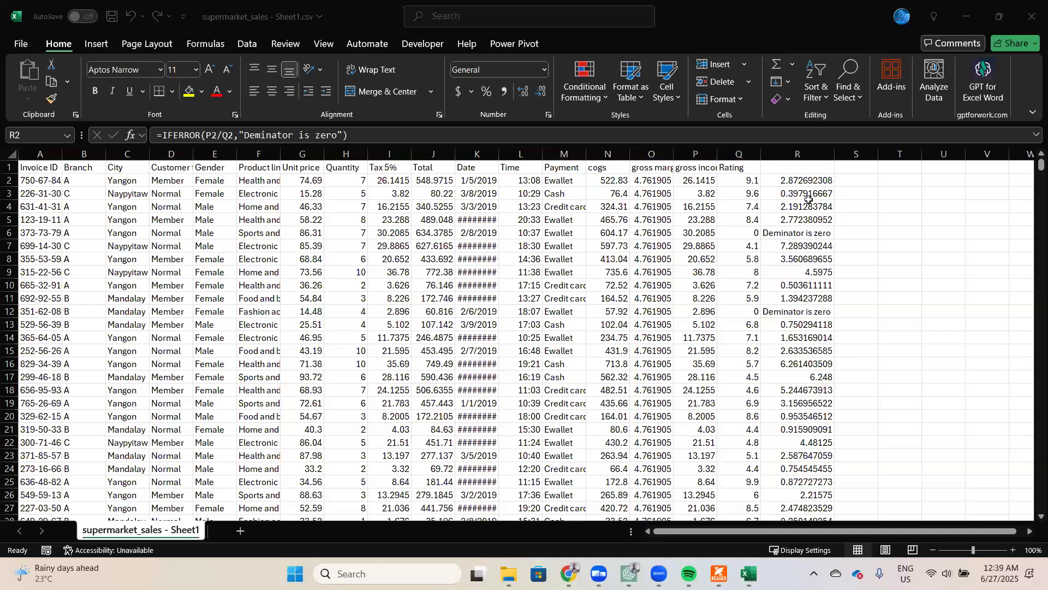
key("Down")
left_click(812, 230)
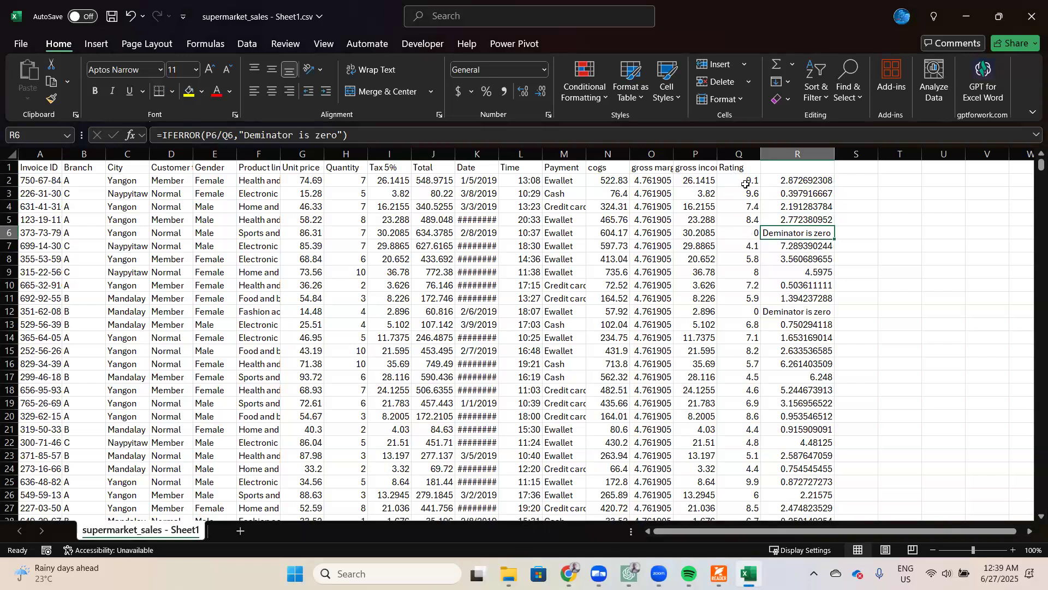
key("Left")
left_click(800, 154)
key("ctrl+z")
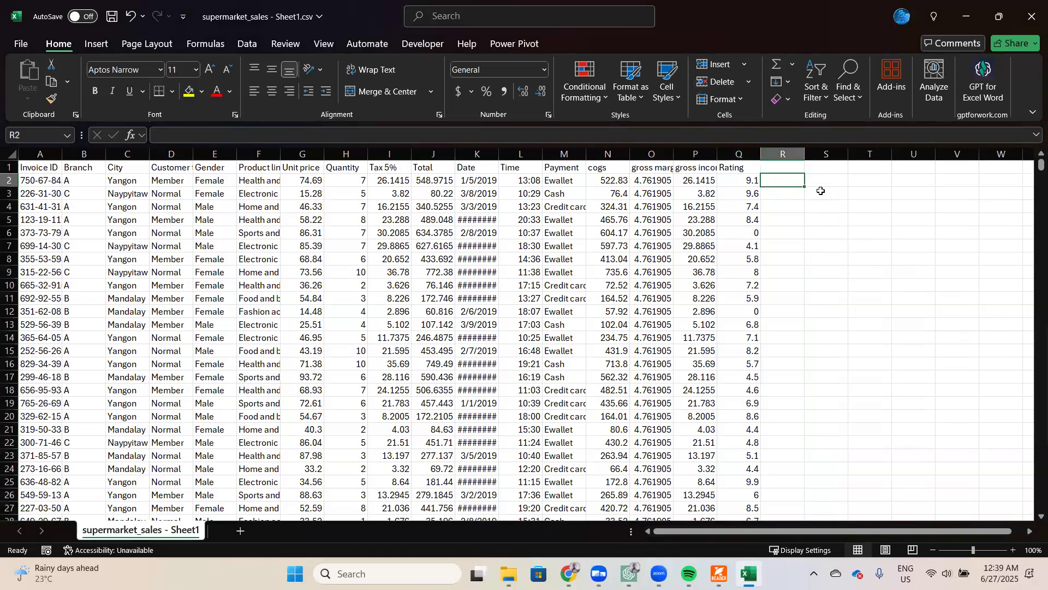
Divide gross income by rating in column R with =P2/Q2 filled down from R2, and check rows 6 and 12.
left_click(697, 182)
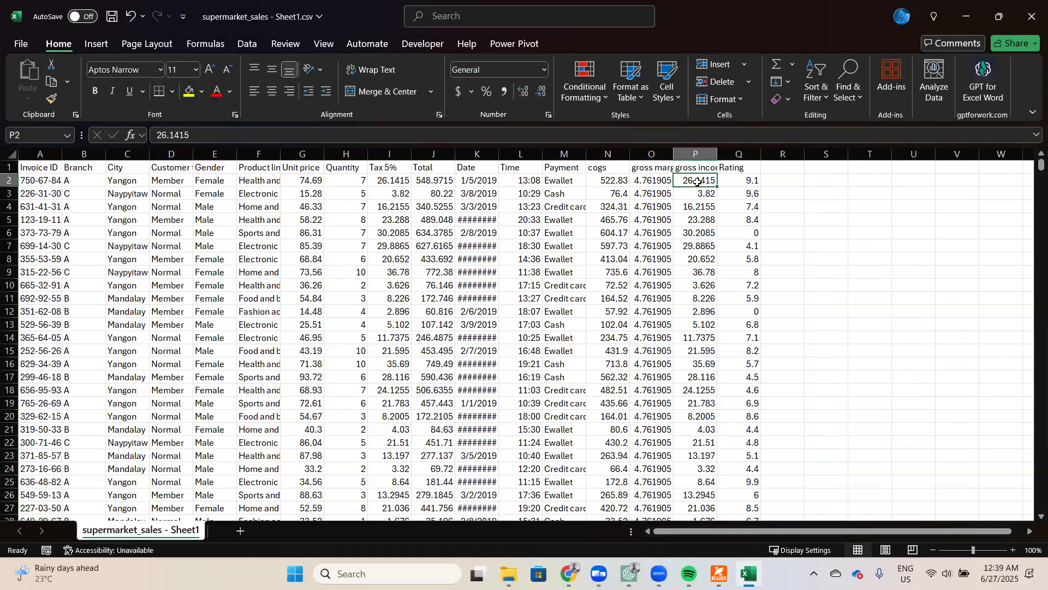
left_click(776, 182)
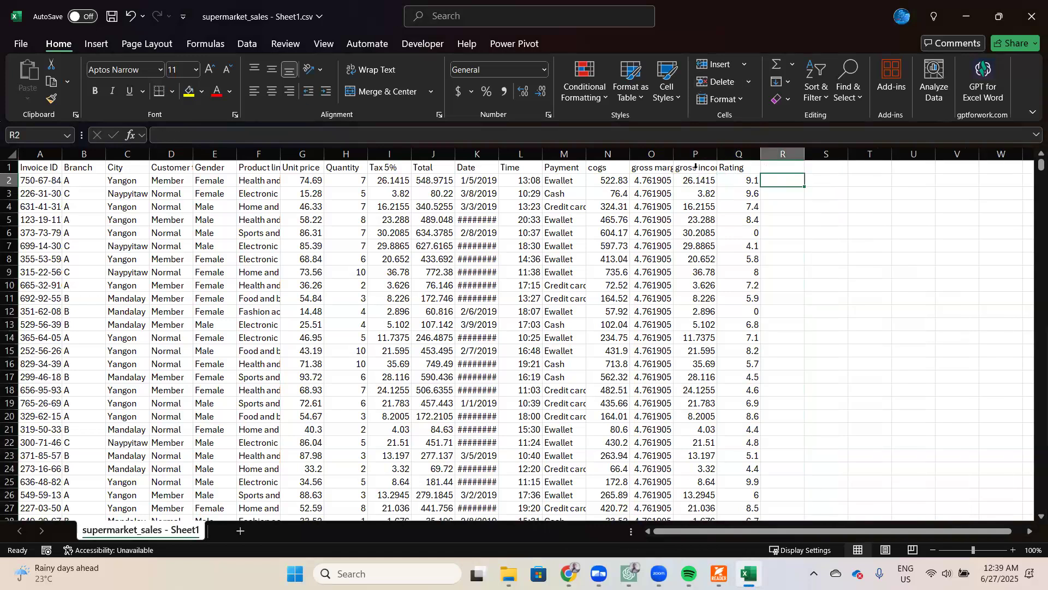
left_click(739, 154)
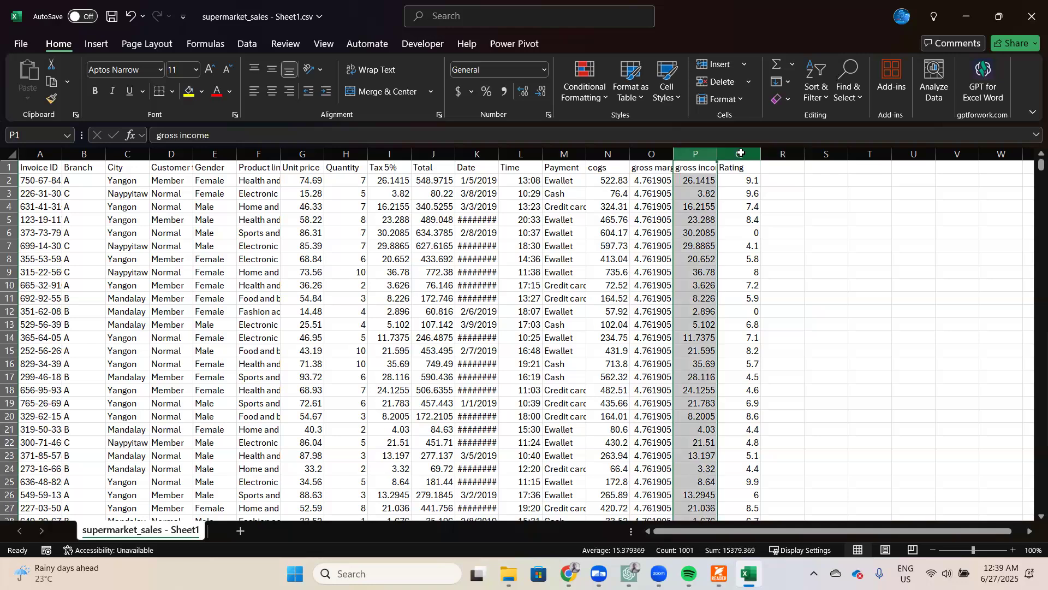
left_click(777, 181)
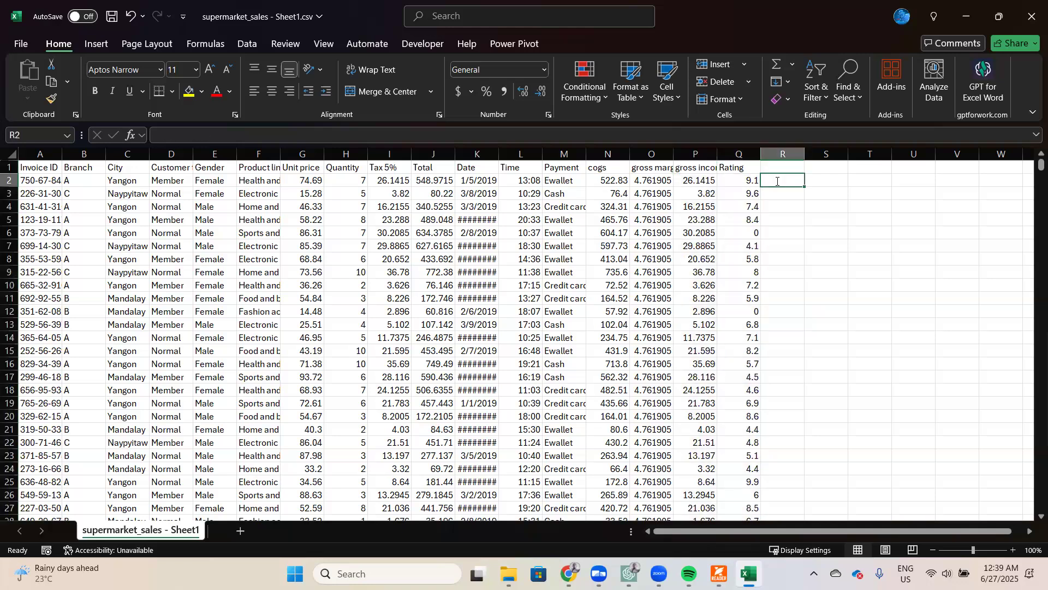
type("=")
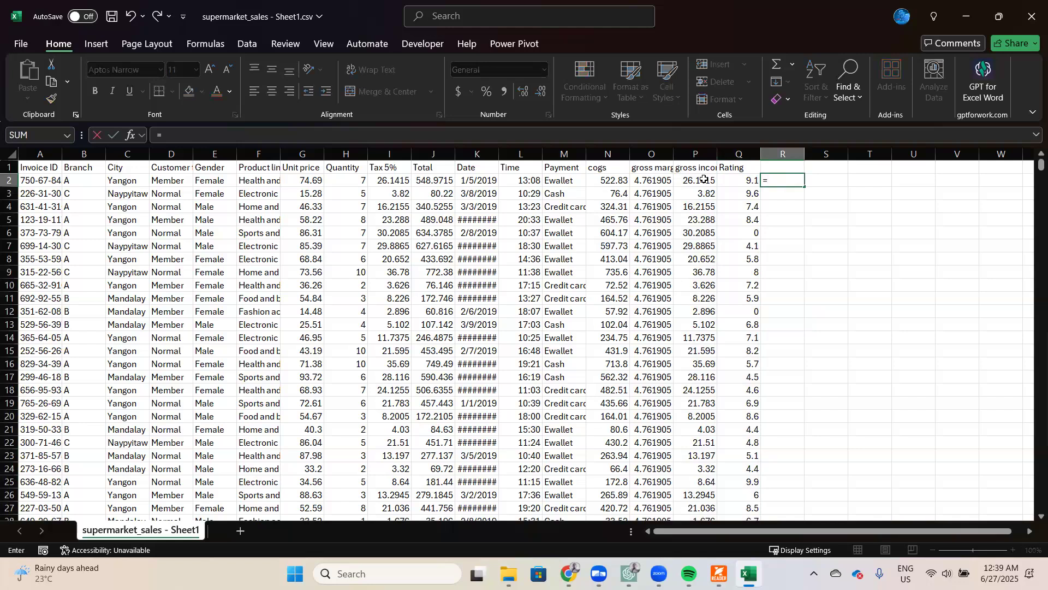
left_click(701, 180)
type("/")
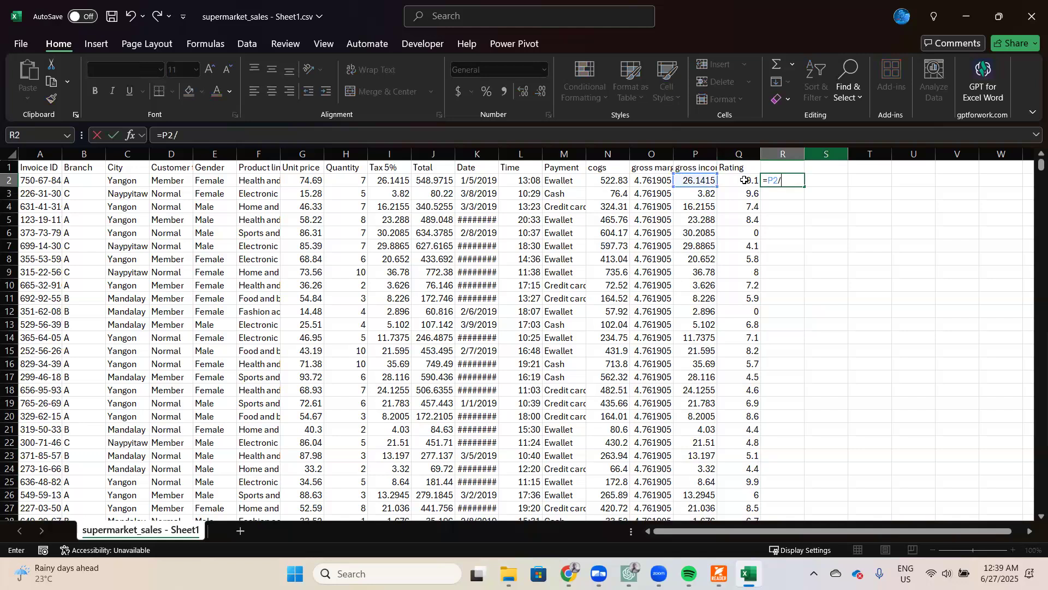
left_click(744, 180)
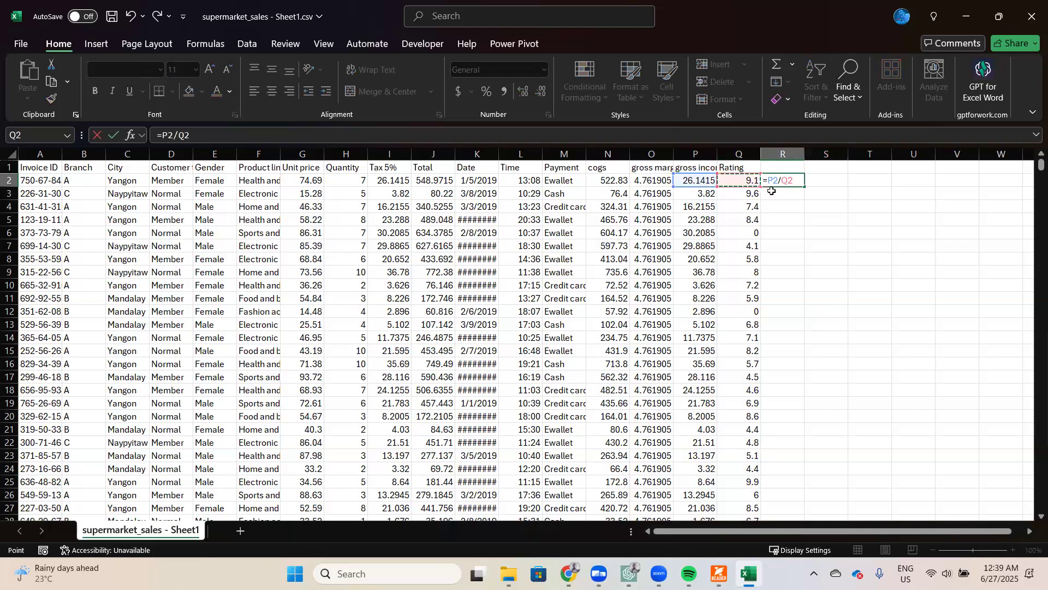
key("Return")
left_click(792, 184)
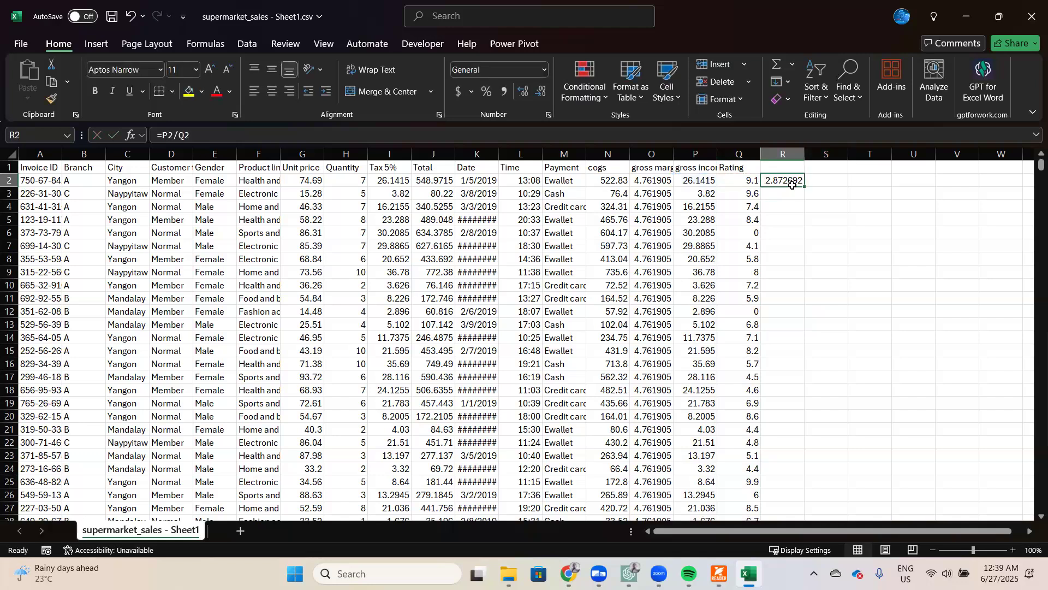
double_click(804, 187)
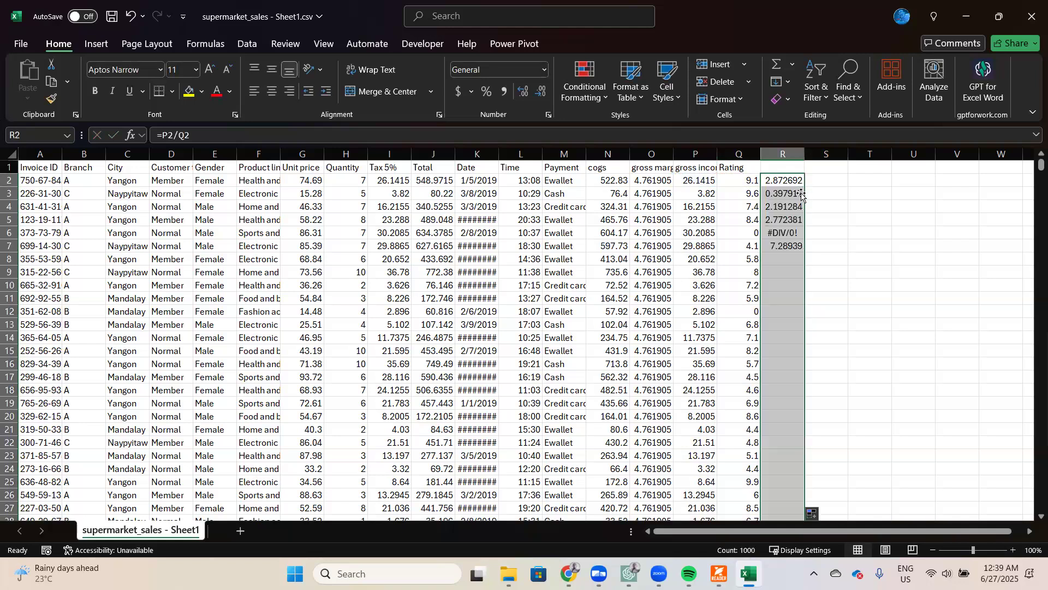
left_click(9, 233)
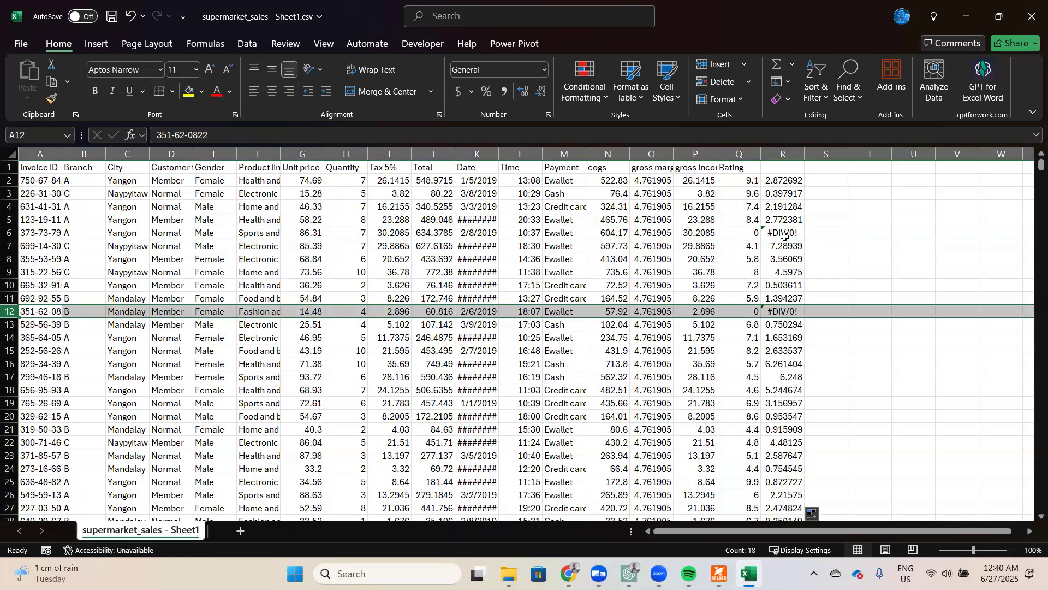
left_click(790, 233)
left_click(783, 312)
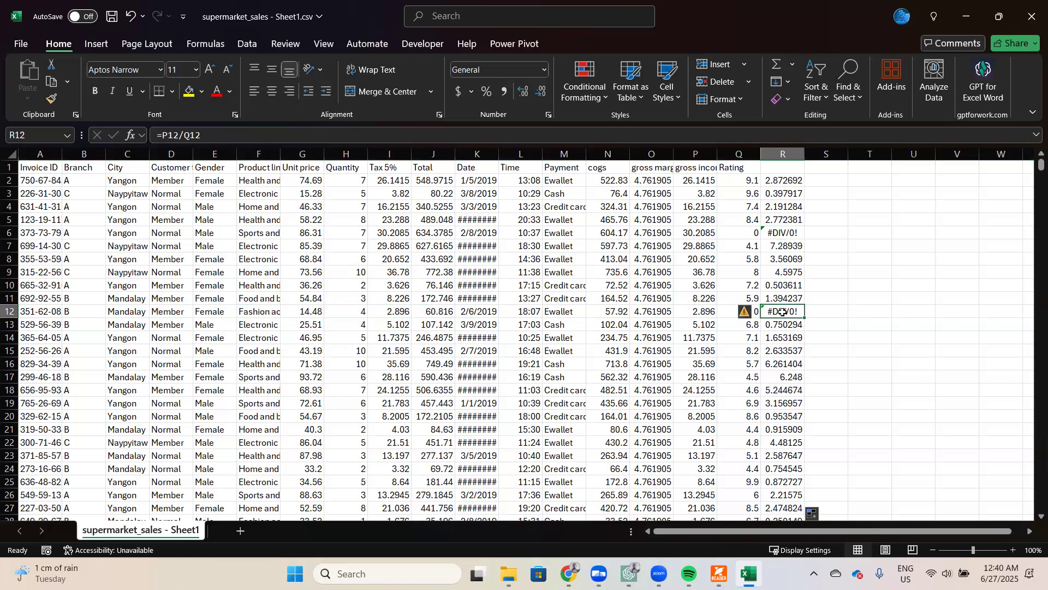
Enter =IFERROR(P2/Q2,"Denominator is zero") in cell S2.
left_click(822, 178)
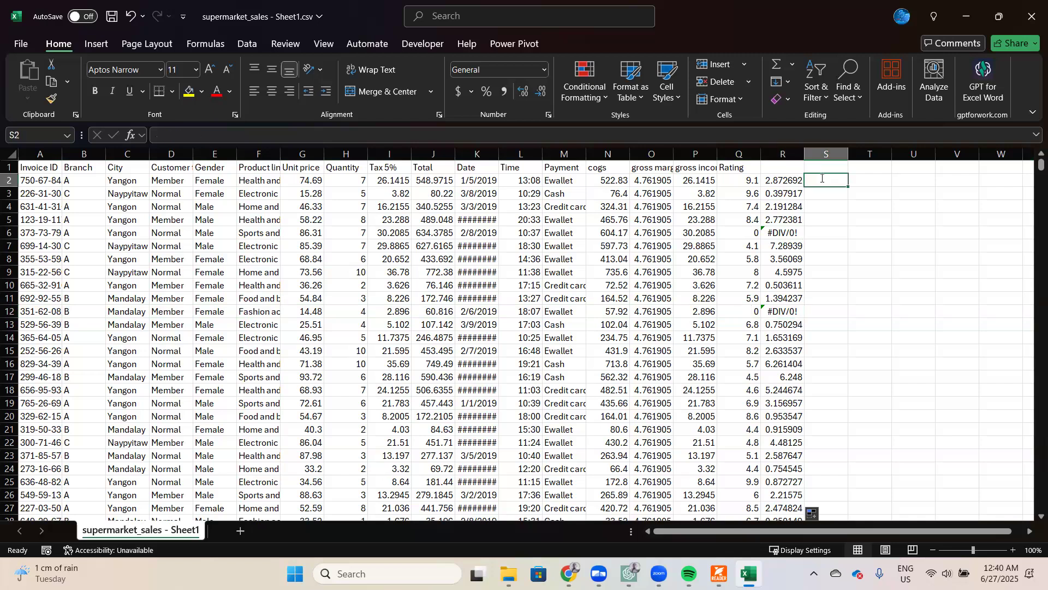
type("=")
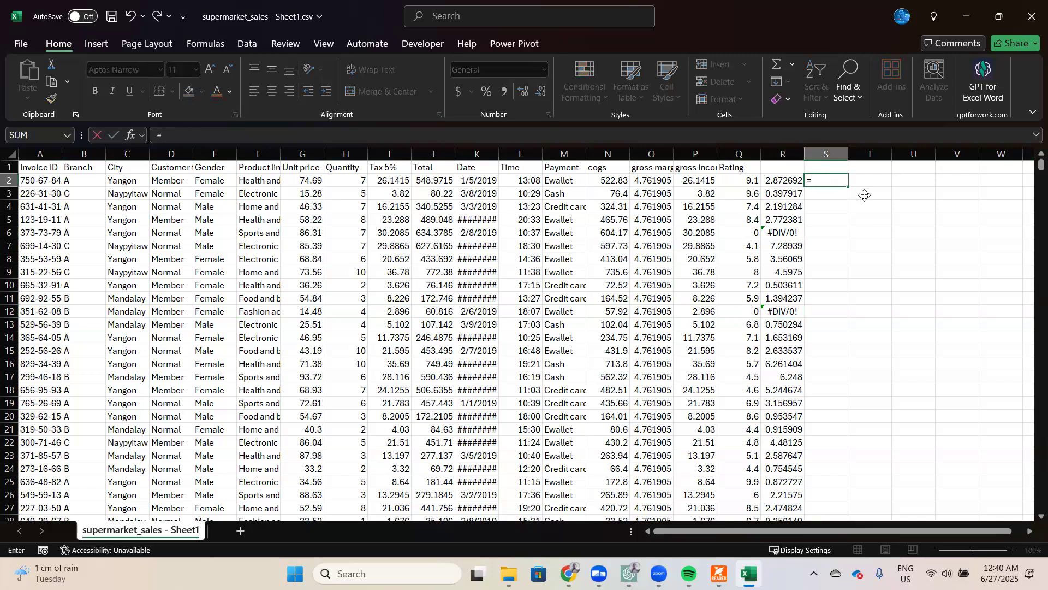
type("if")
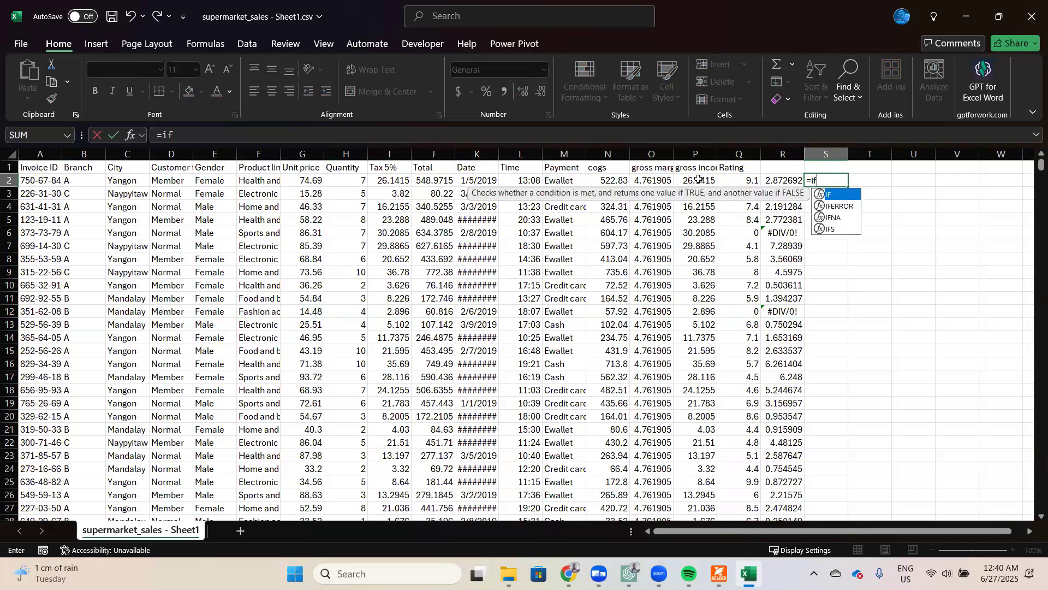
key("Down")
key("Tab")
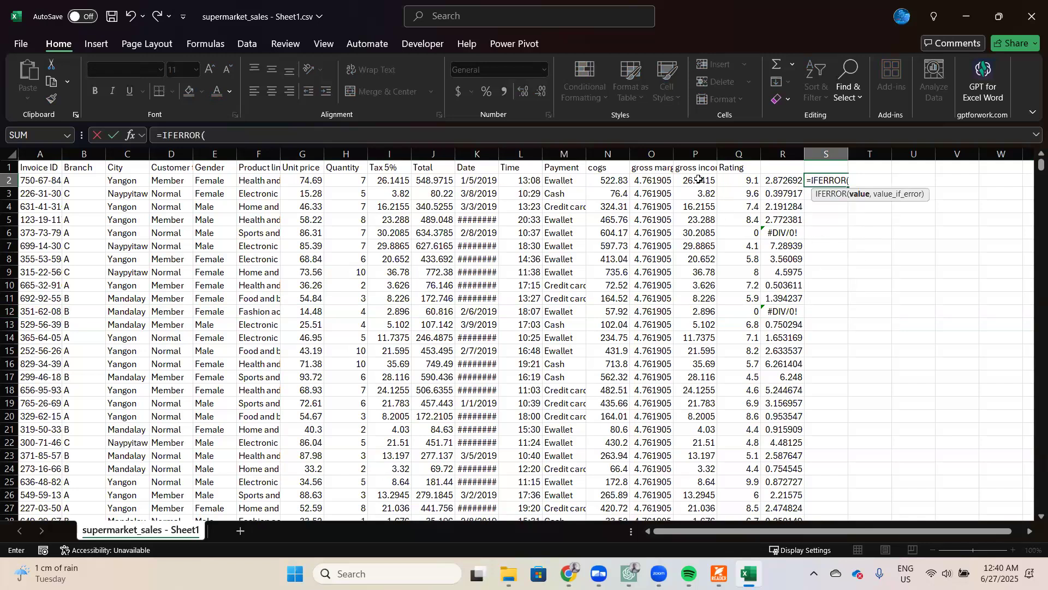
type("P2/")
left_click(738, 180)
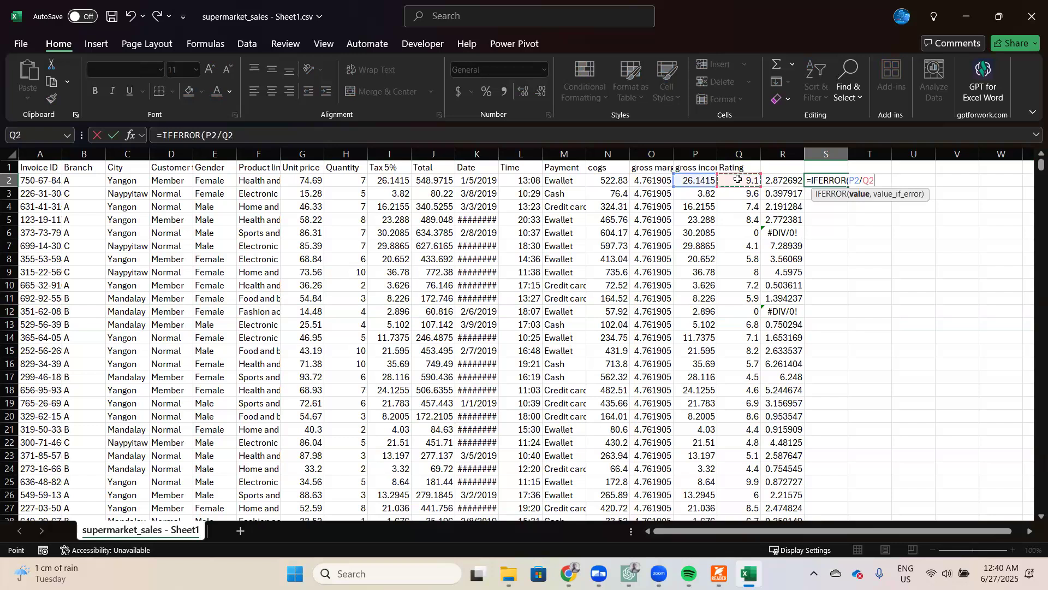
type(",")
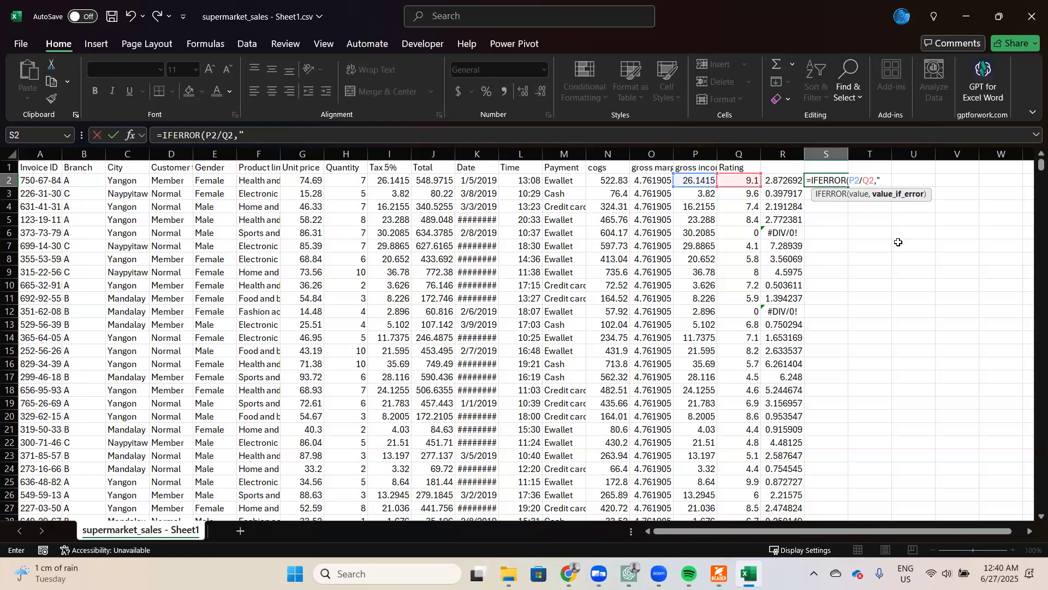
type("Denominator is zero")
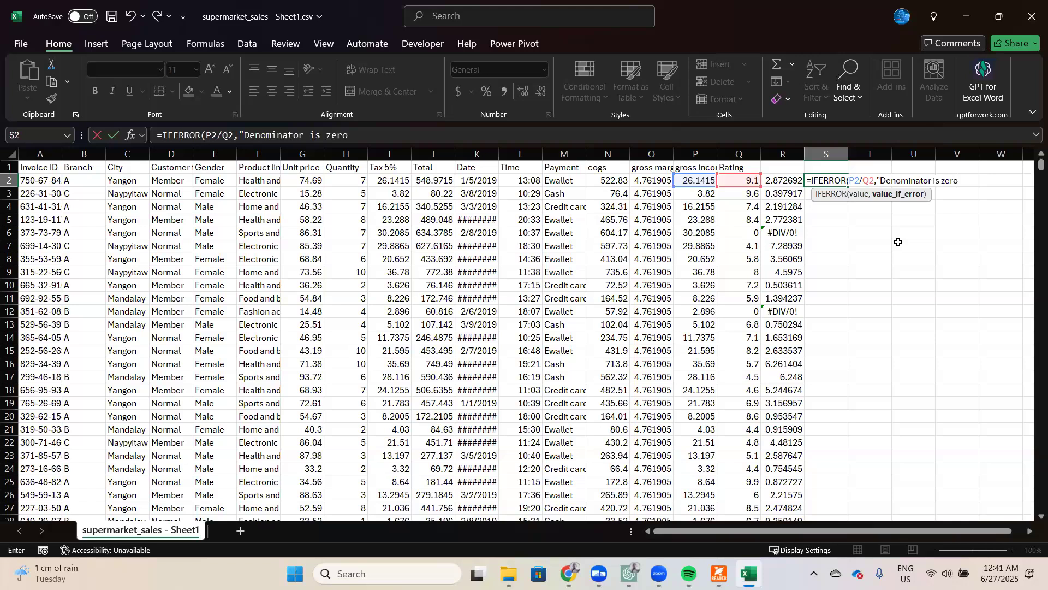
type("\"")
key("Return")
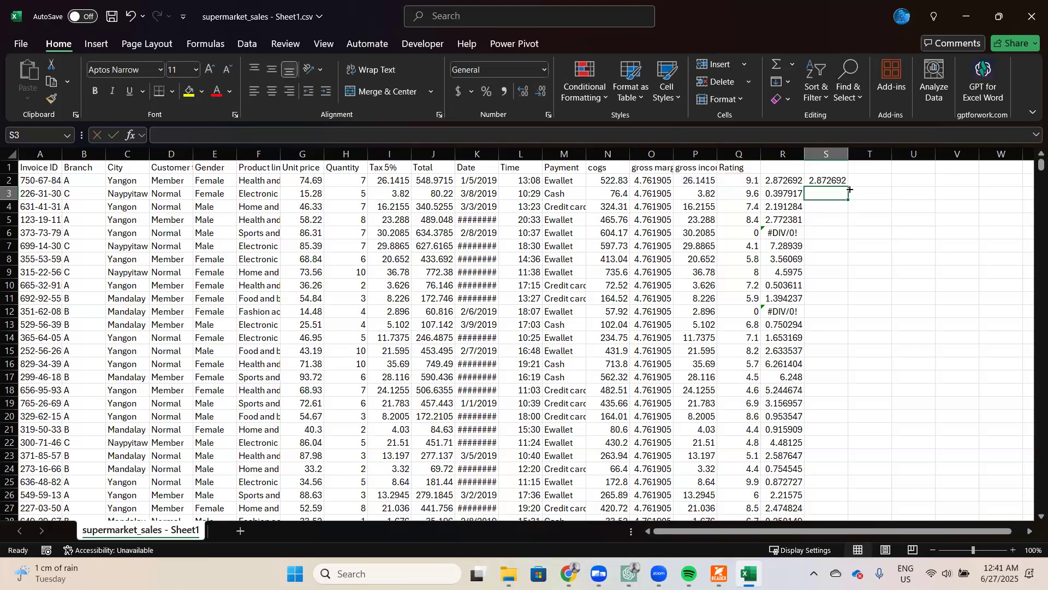
Fill the IFERROR formula from S2 down column S to the last record.
left_click(846, 185)
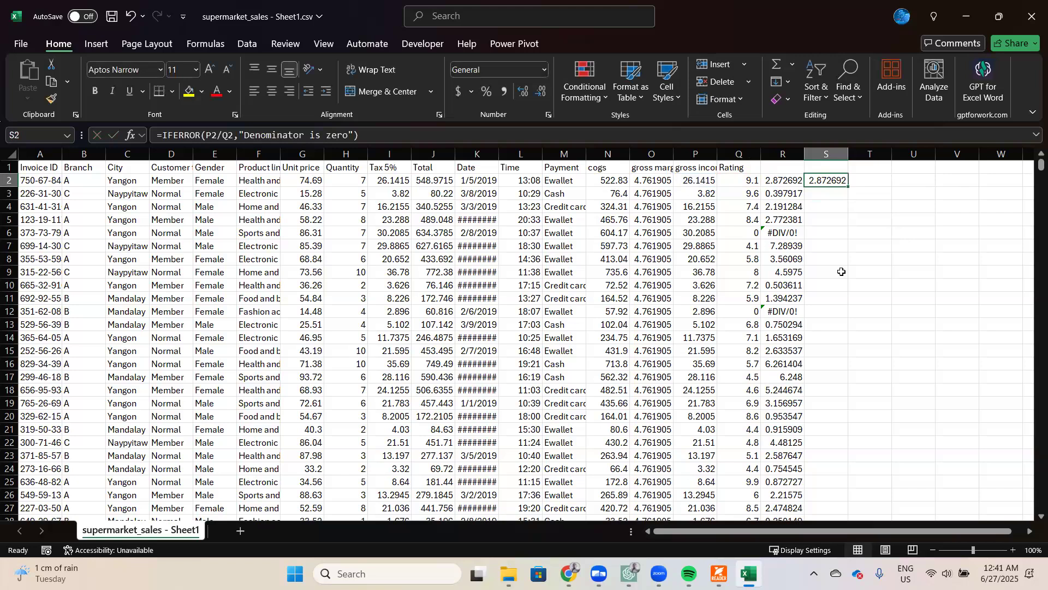
key("ctrl+shift+Down")
key("ctrl+d")
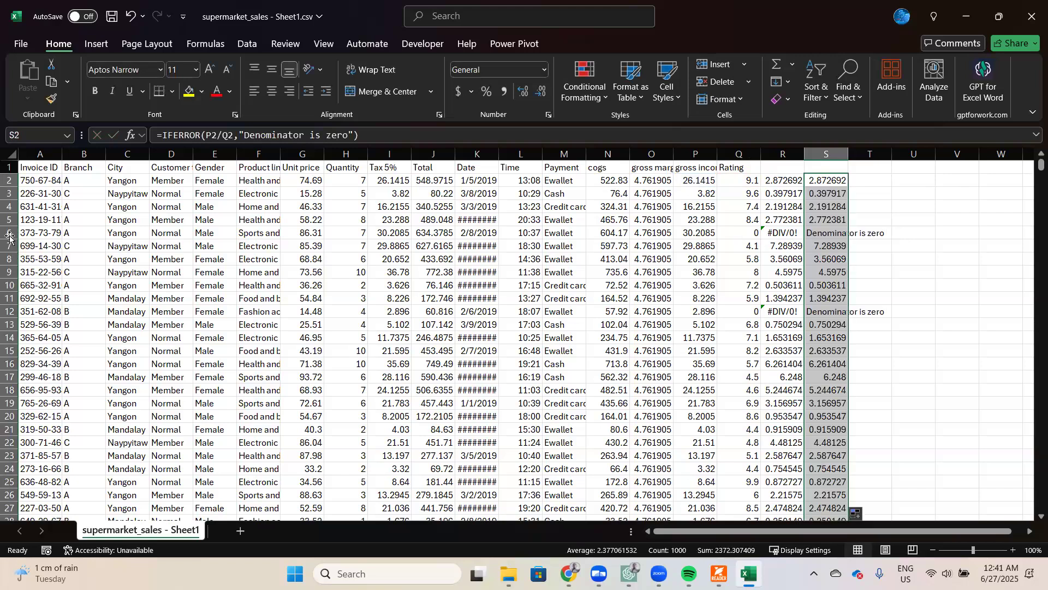
Select row 6 to check its IFERROR result, widen column S, and fit the Customer type column to its contents.
left_click(10, 235)
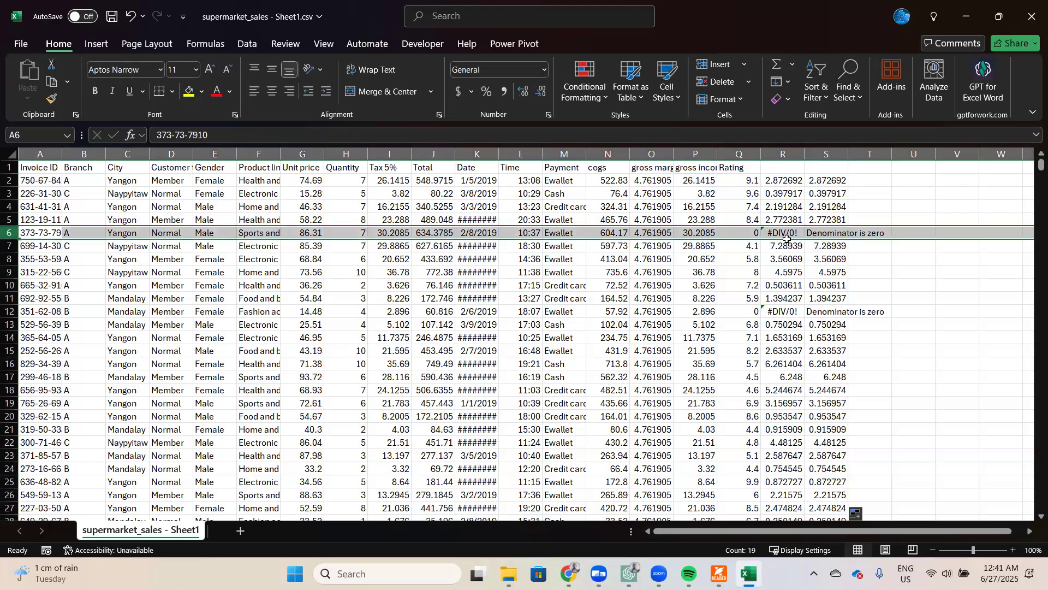
left_click_drag(848, 151, 888, 265)
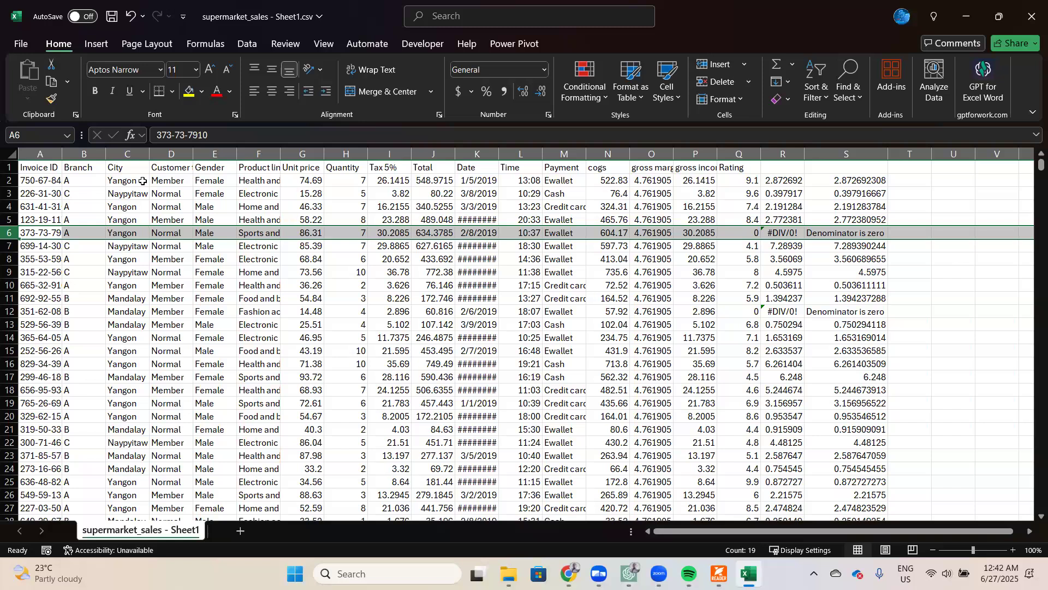
double_click(196, 151)
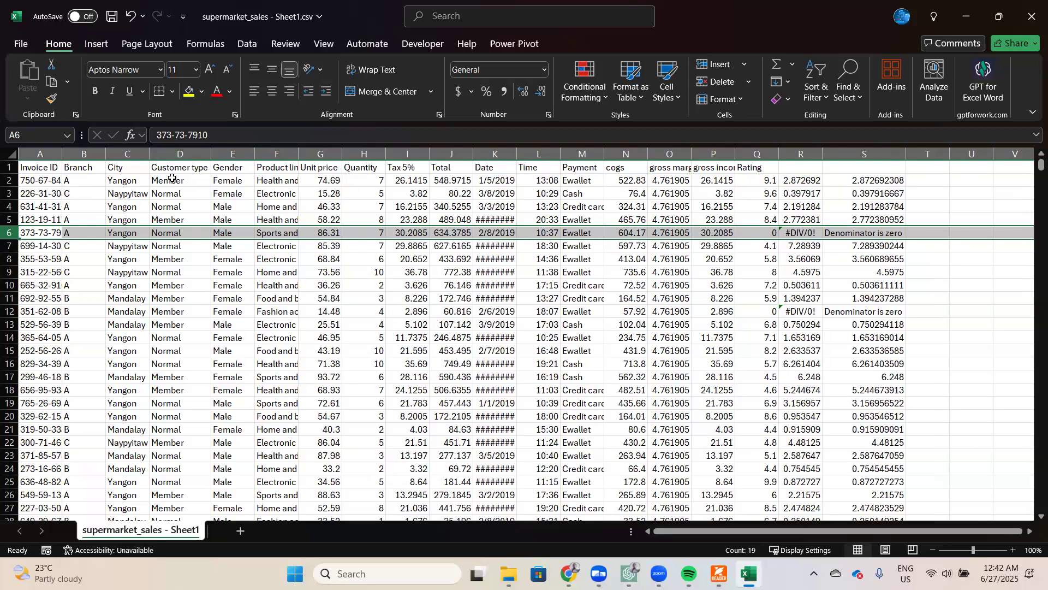
Join customer type and gender in cell T2 with =CONCAT(D2,E2).
left_click(134, 180)
left_click(172, 178)
left_click(947, 180)
type("=")
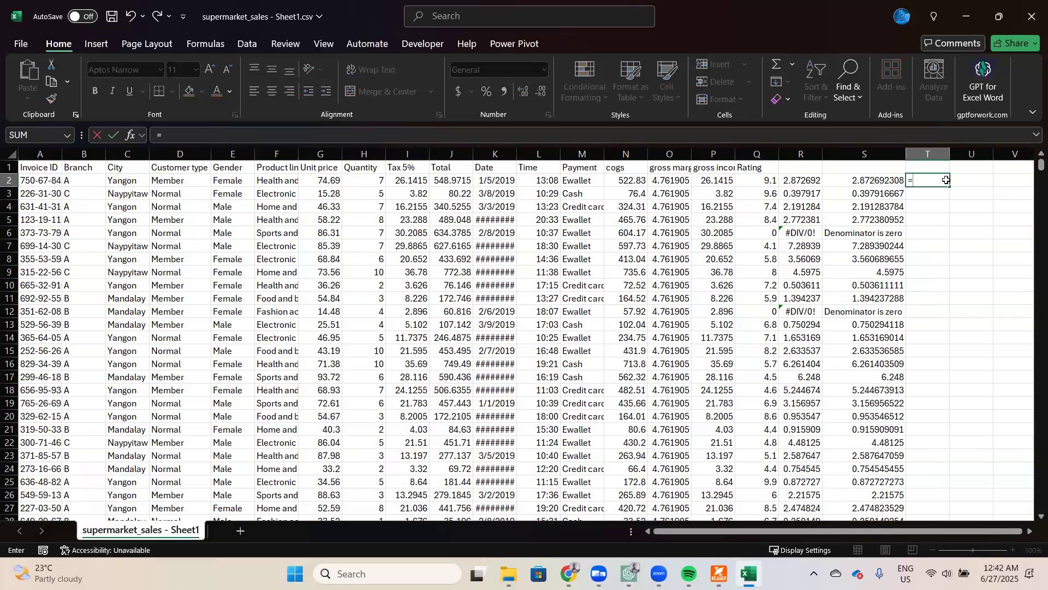
type("con")
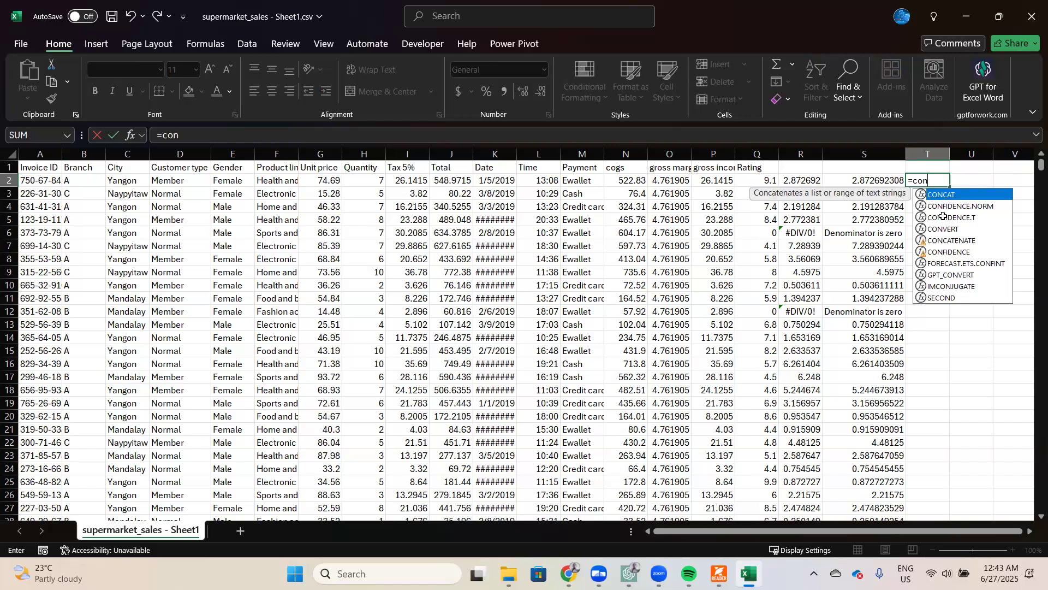
key("Tab")
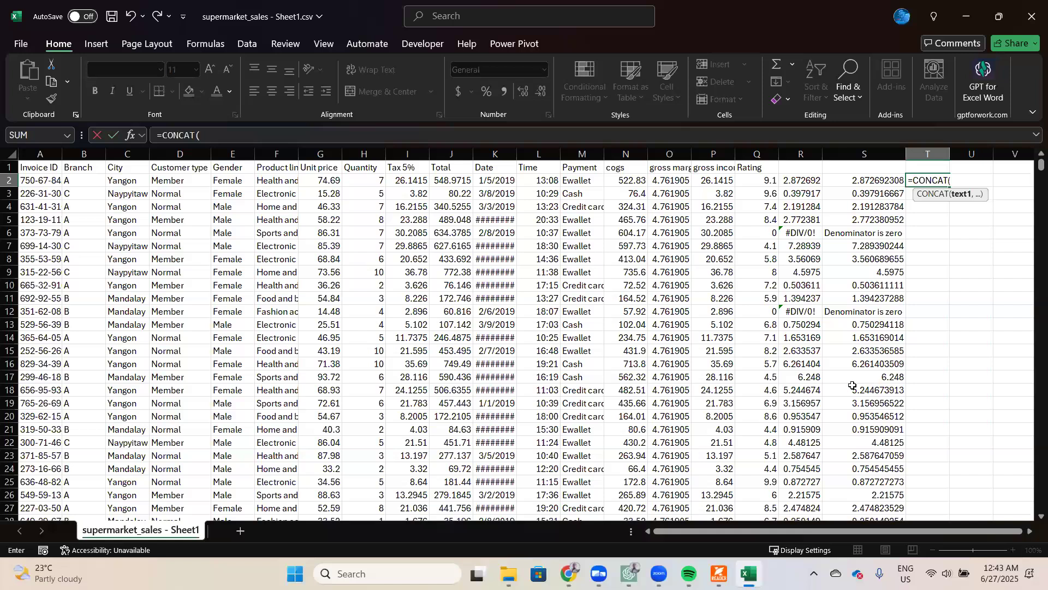
type("D2,")
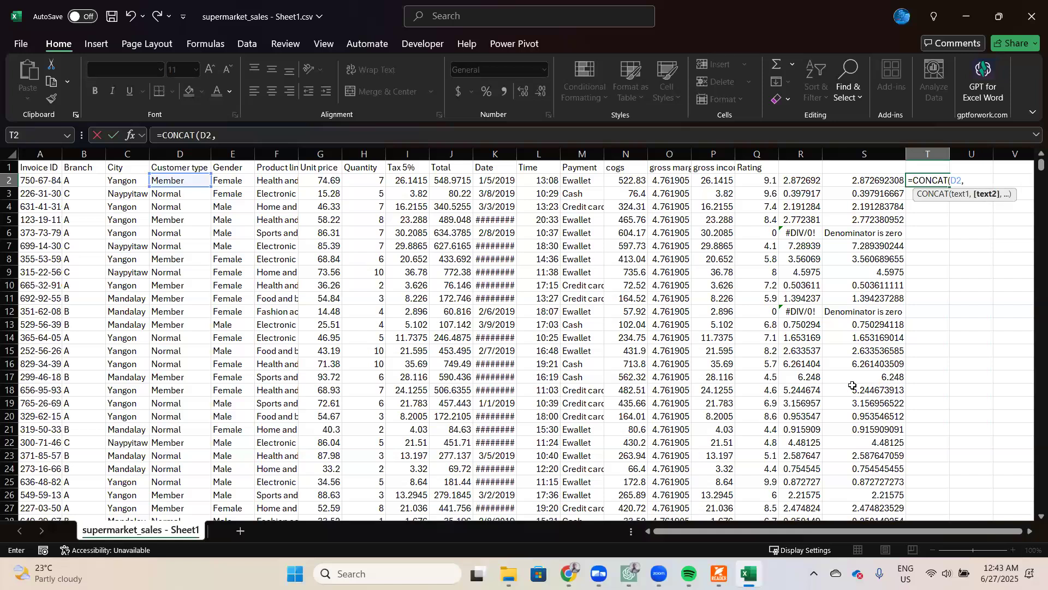
type("E2")
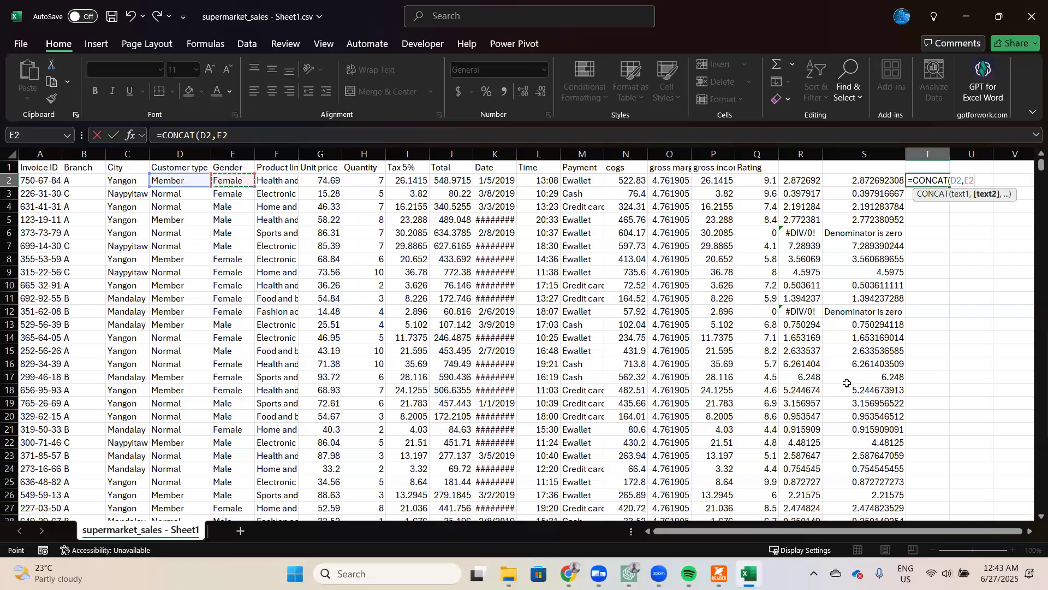
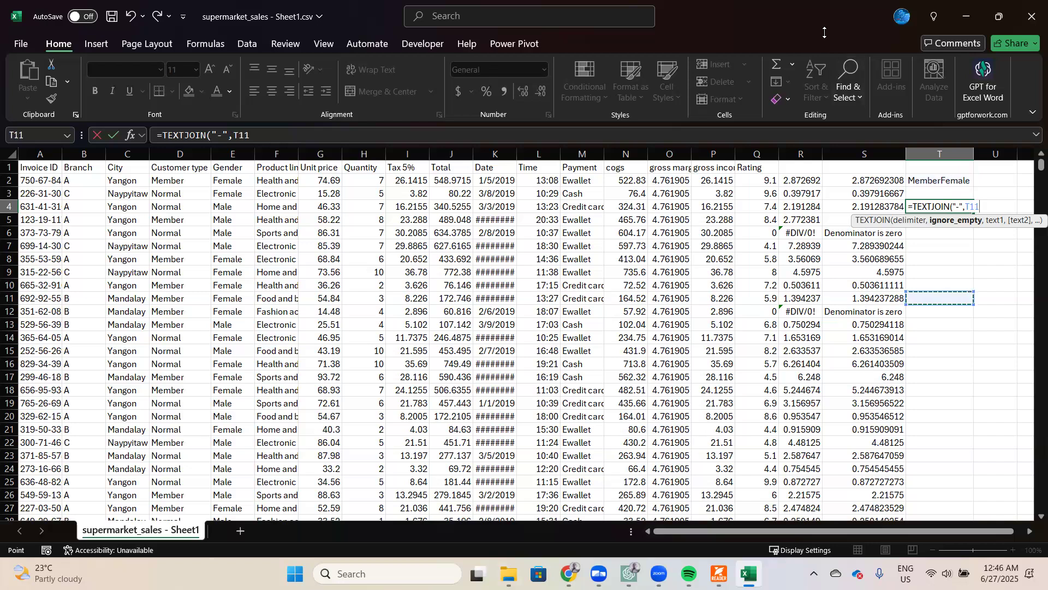
Cancel the unfinished TEXTJOIN formula in T4 and review the CONCAT formula in T2.
key("Escape")
left_click(939, 298)
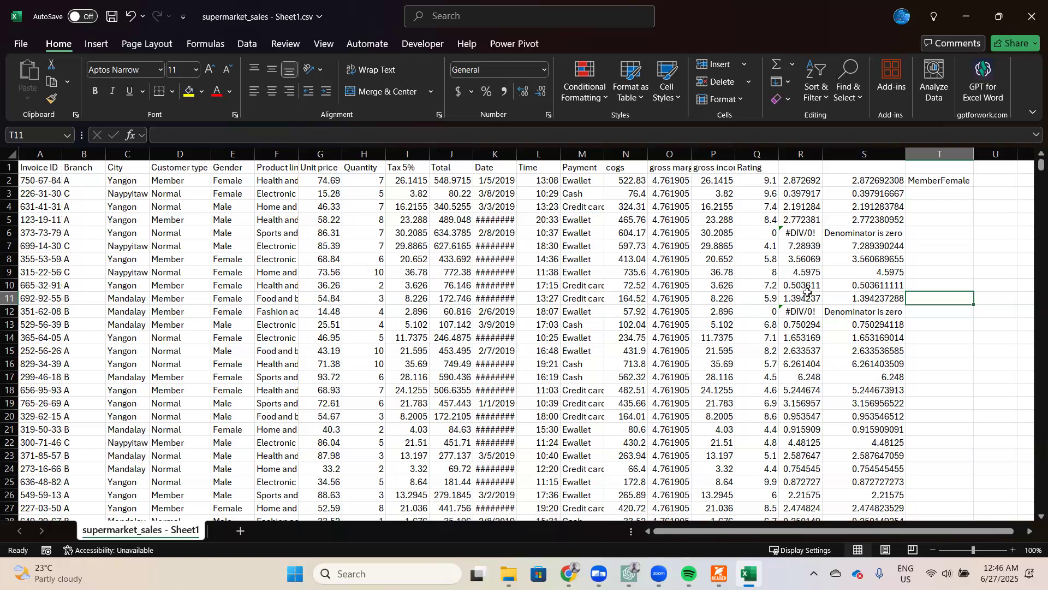
left_click(945, 206)
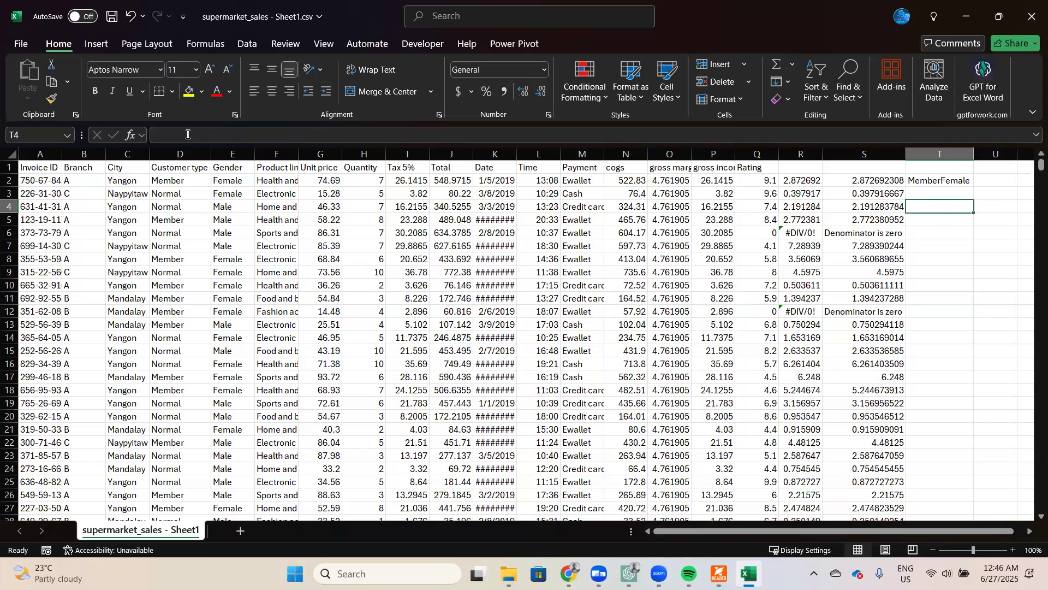
left_click(939, 180)
left_click_drag(236, 135, 147, 138)
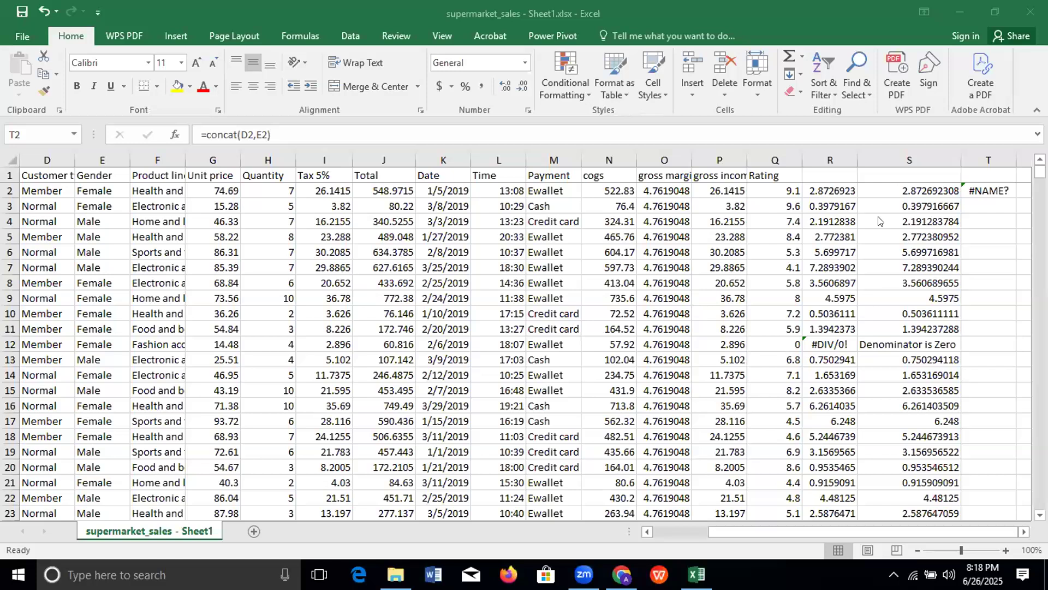
In supermarket_sales - Sheet1.xlsx, try to re-enter the formula in T2 as =CONCAT(D2,E2).
left_click(977, 185)
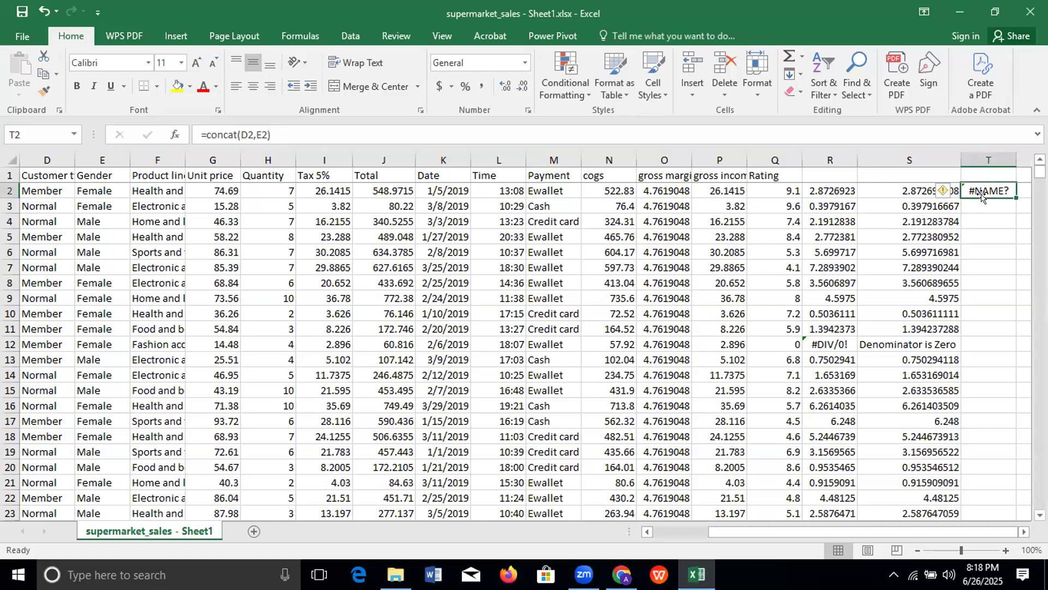
key("BackSpace")
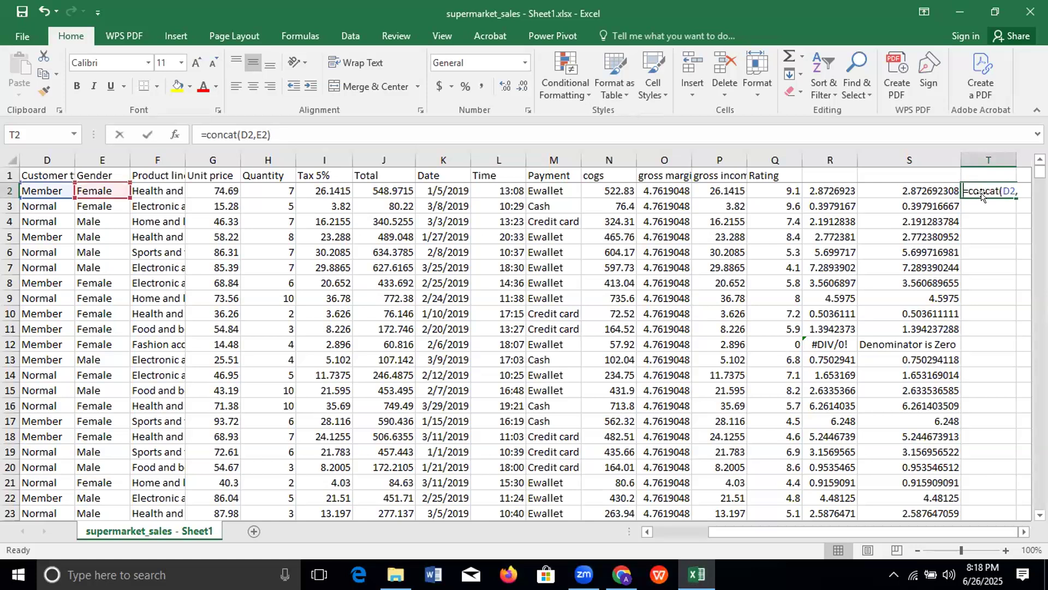
left_click(982, 207)
left_click(978, 183)
type("=")
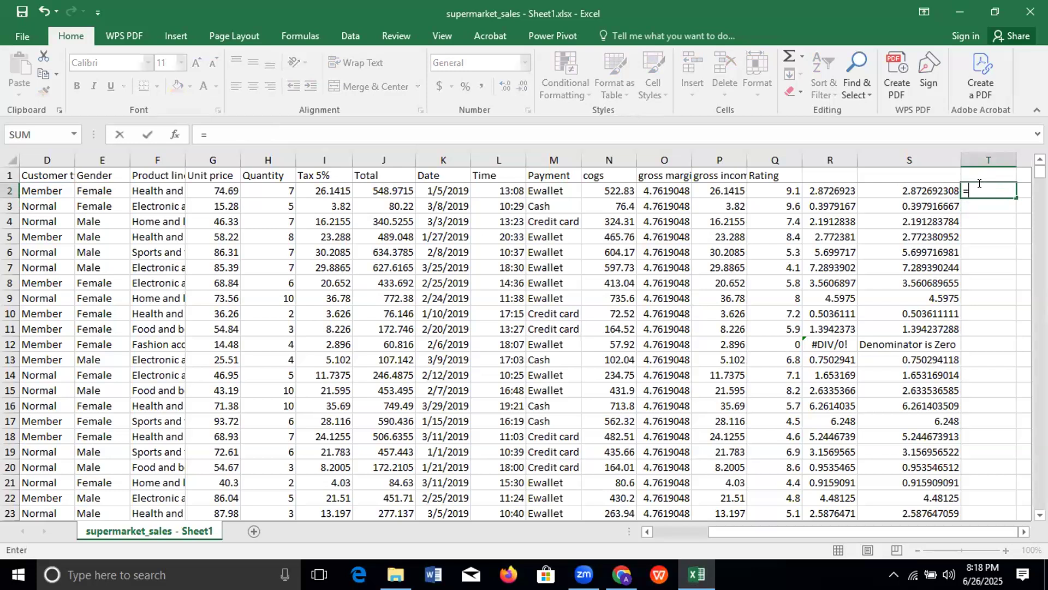
type("CONCAT")
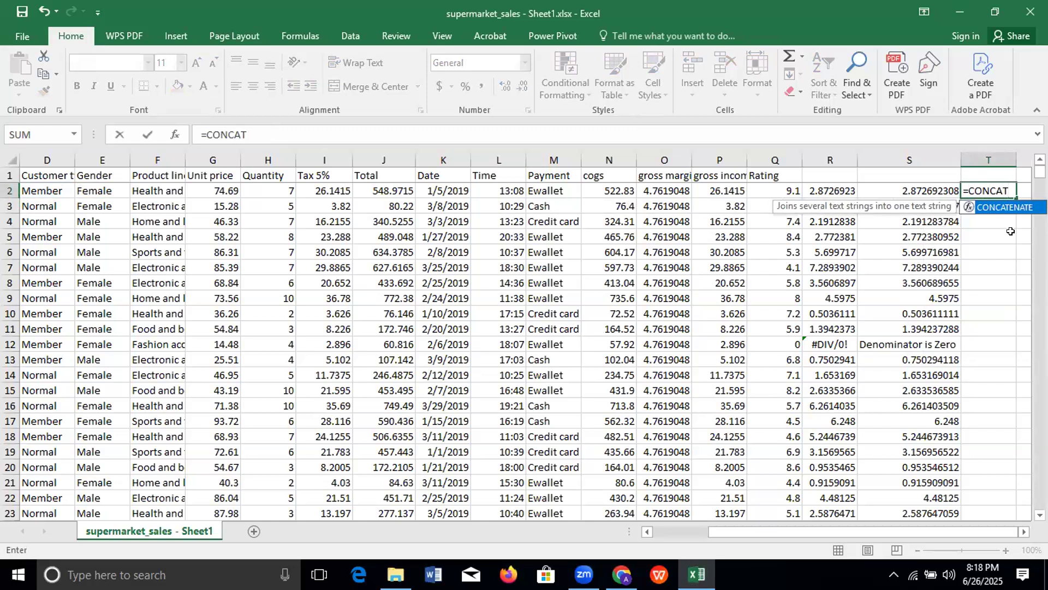
type("(")
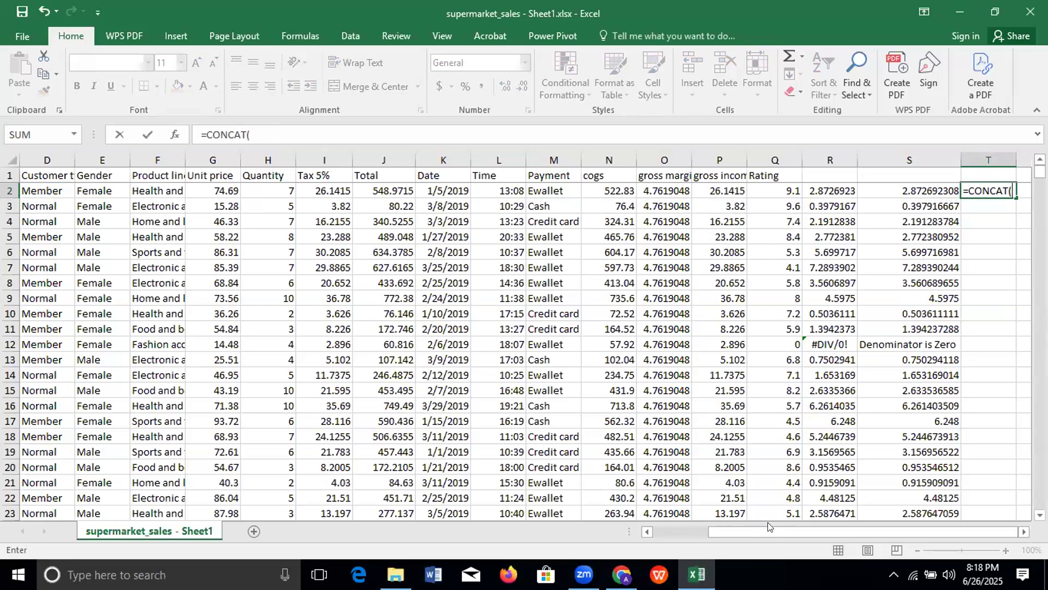
left_click(694, 527)
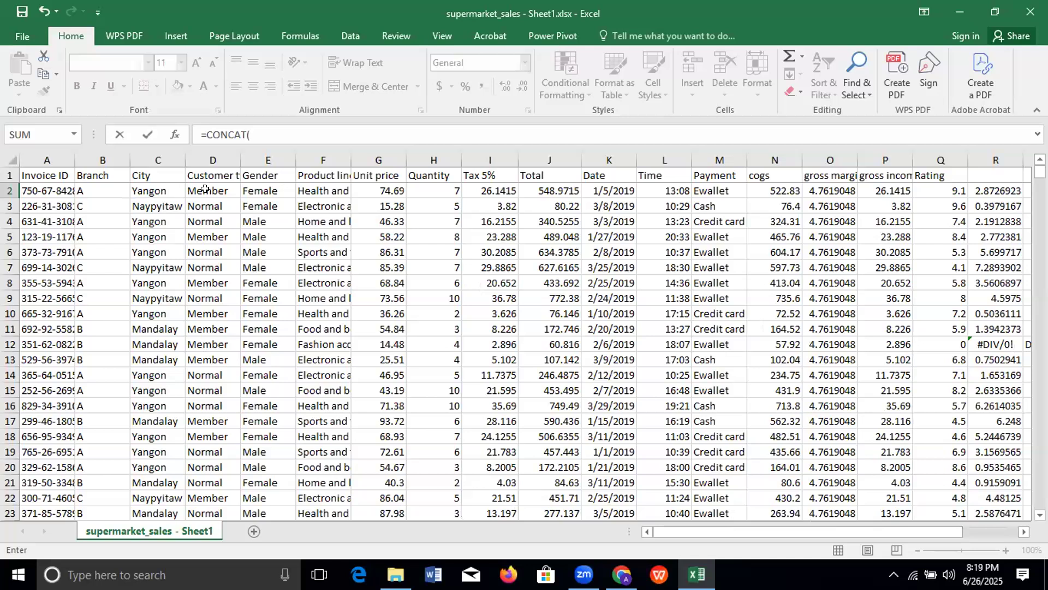
left_click(204, 189)
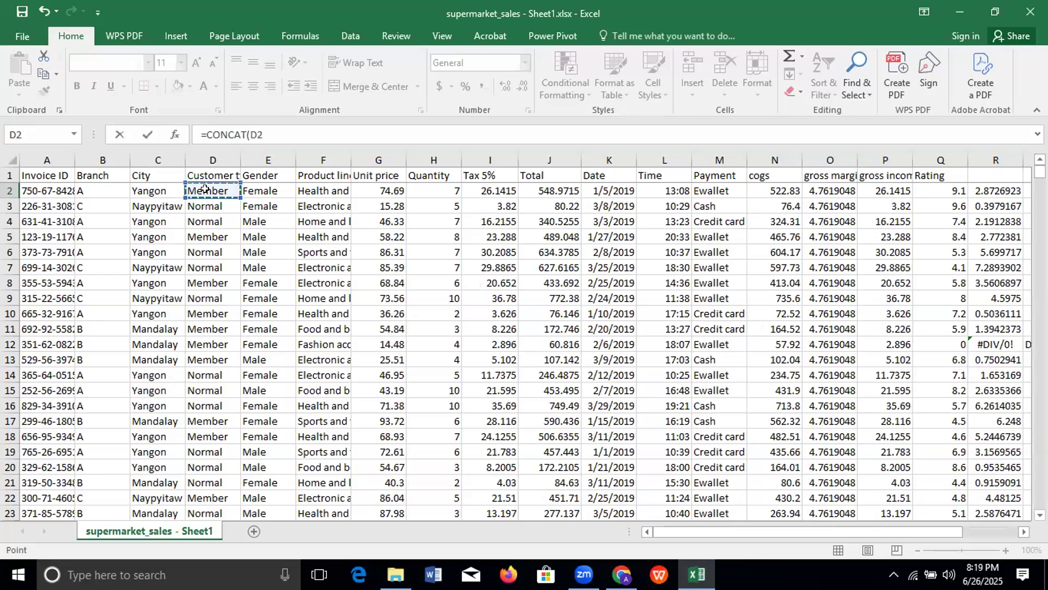
type(",")
left_click(266, 189)
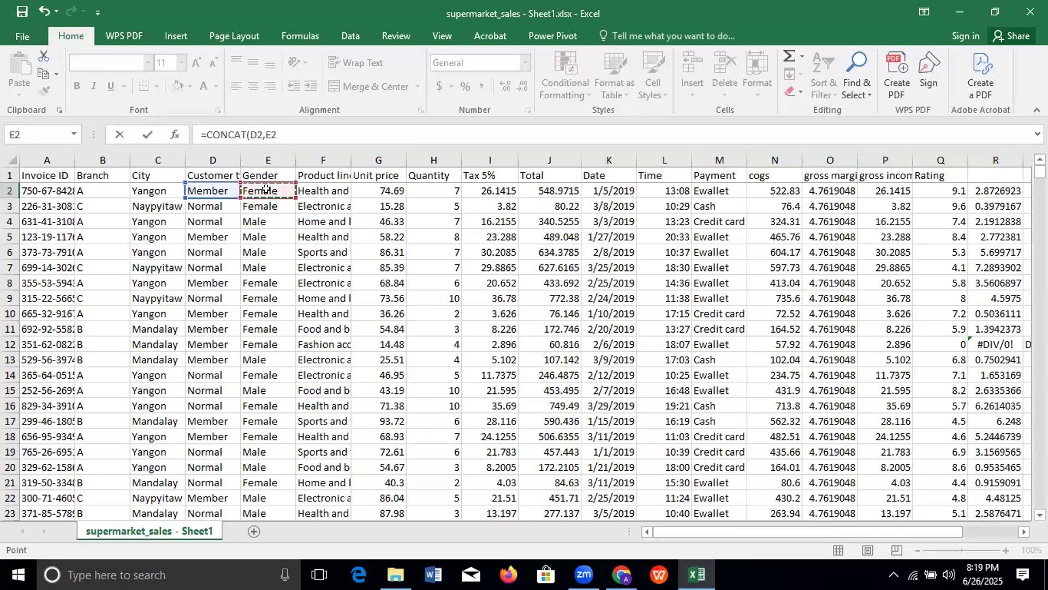
type(")")
key("Return")
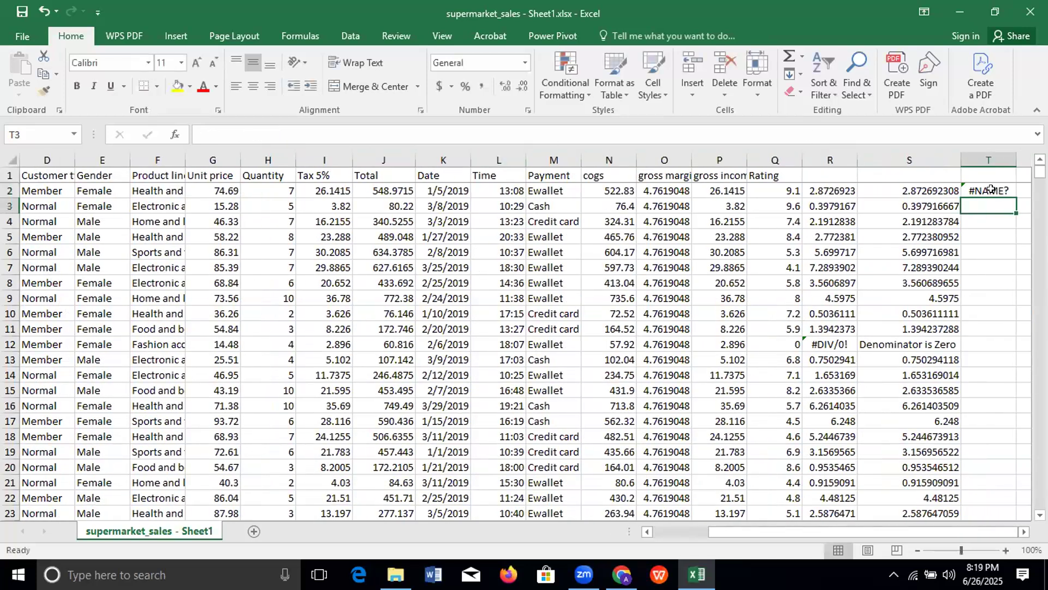
Replace the formula in T2 with =CONCATENATE(D3,E3) to join customer type and gender.
left_click(991, 189)
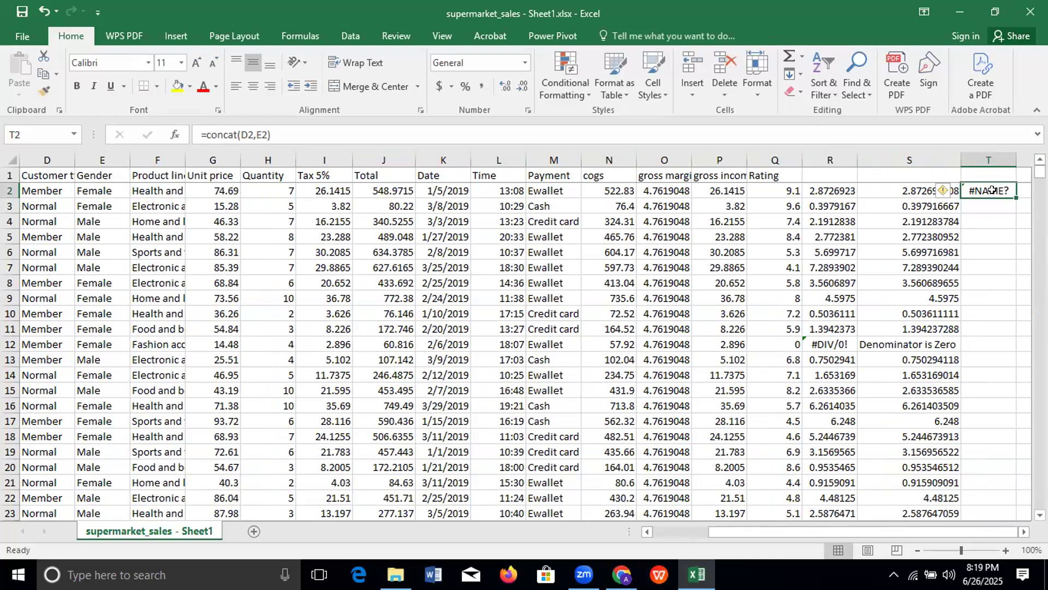
type("=")
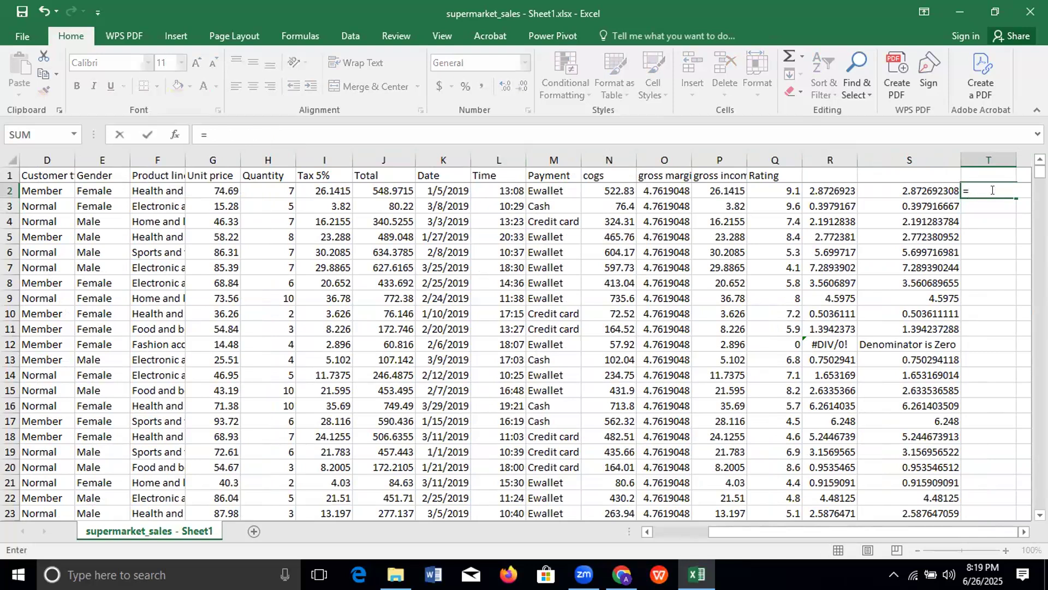
type("CONCA")
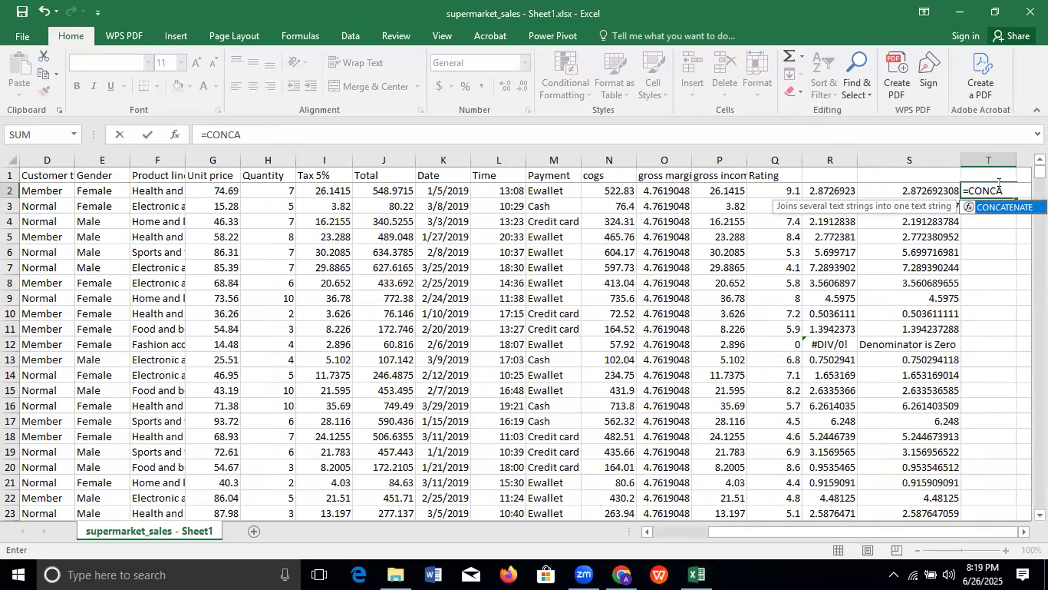
type("TENATE")
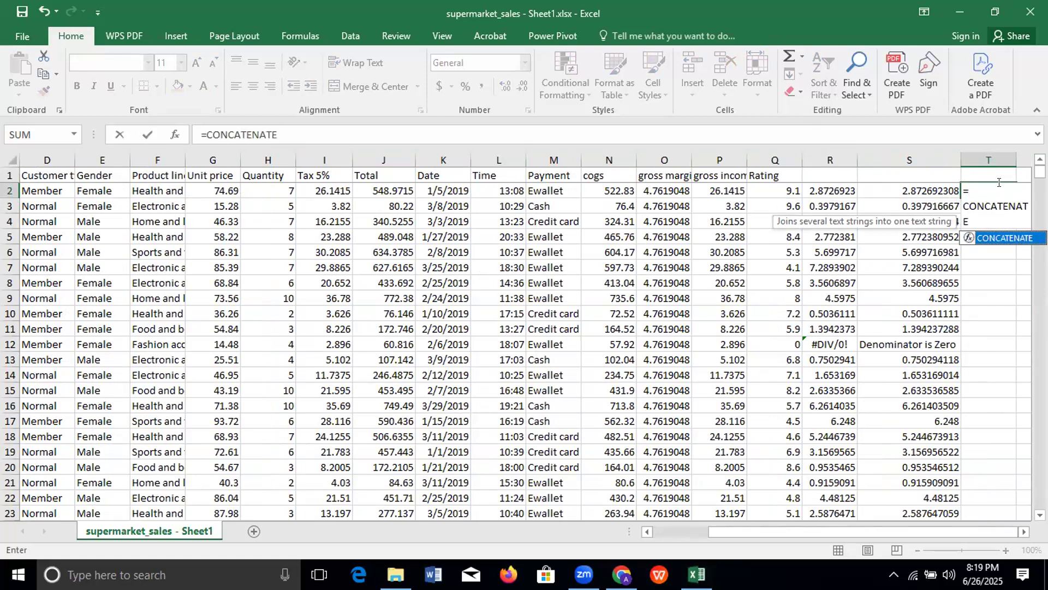
type("(")
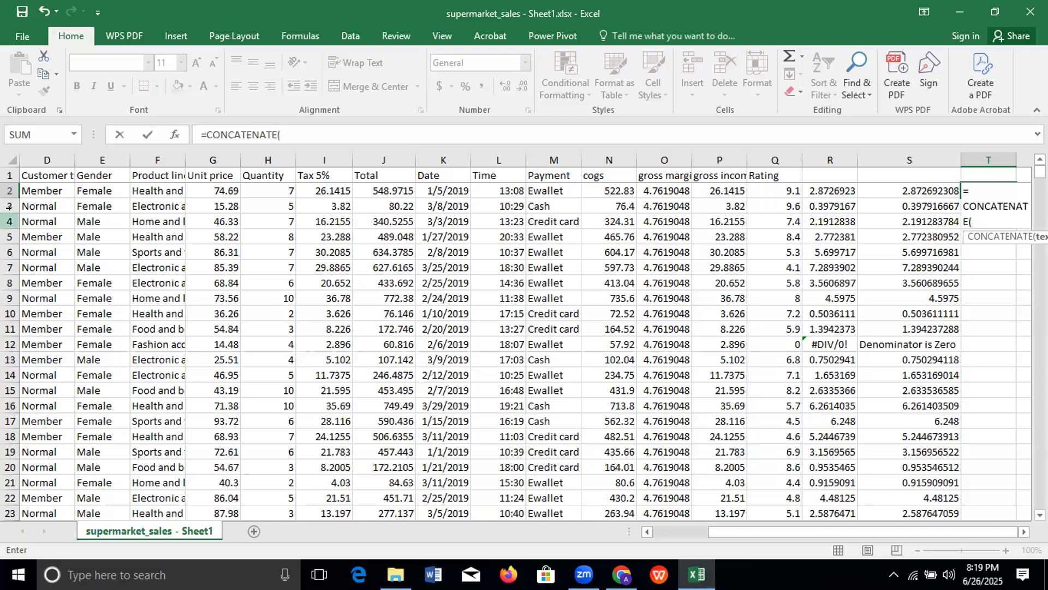
left_click(40, 204)
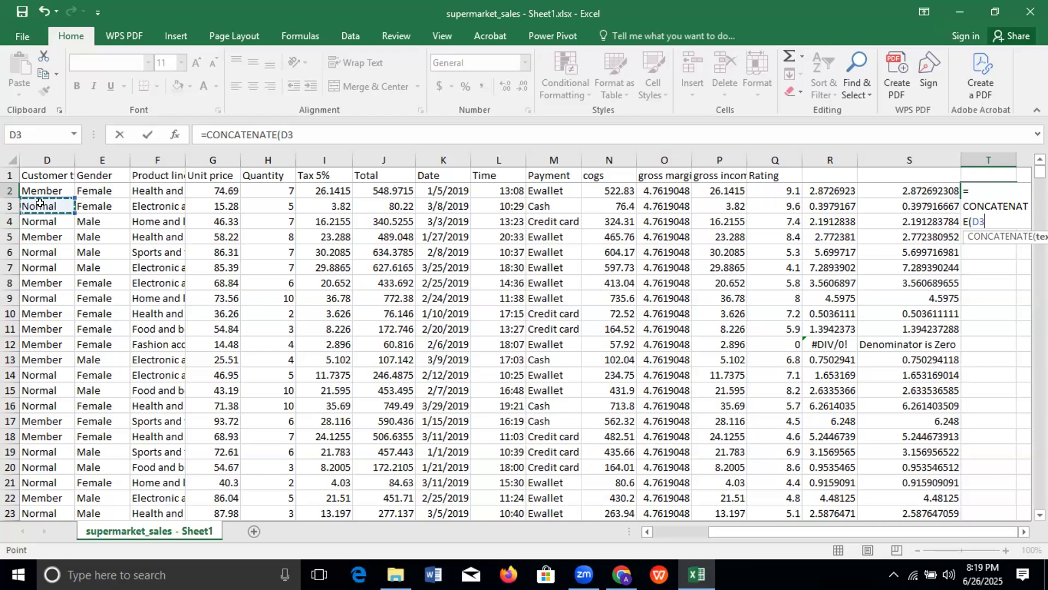
type(",")
left_click(83, 204)
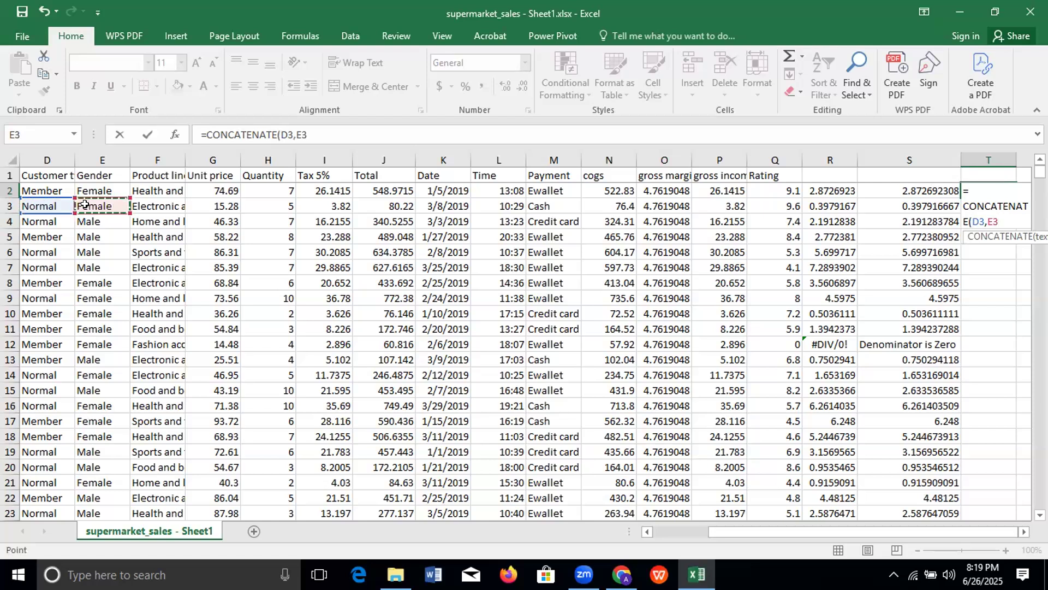
type(")")
key("Return")
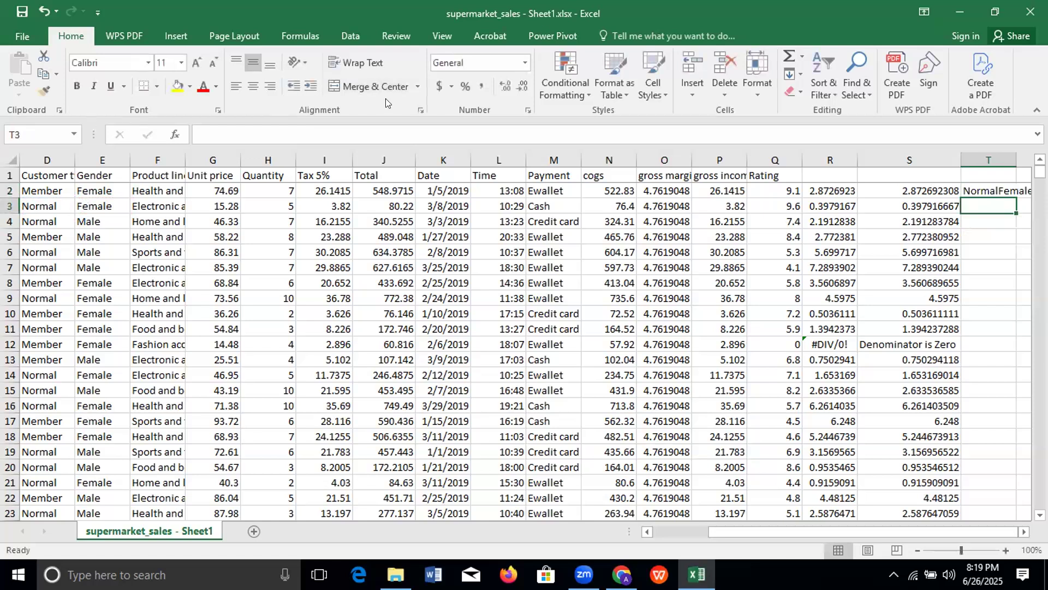
left_click(588, 56)
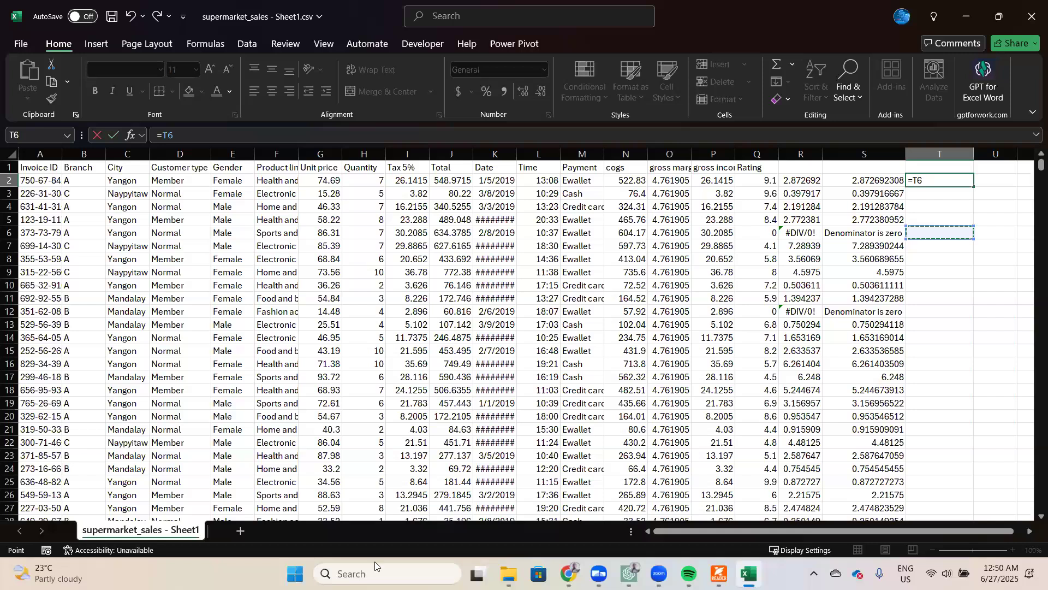
In supermarket_sales - Sheet1.csv, join city and customer type with a hyphen in T6 using =TEXTJOIN("-",TRUE,C6,D6), cancelling the stray entry in T2.
key("Escape")
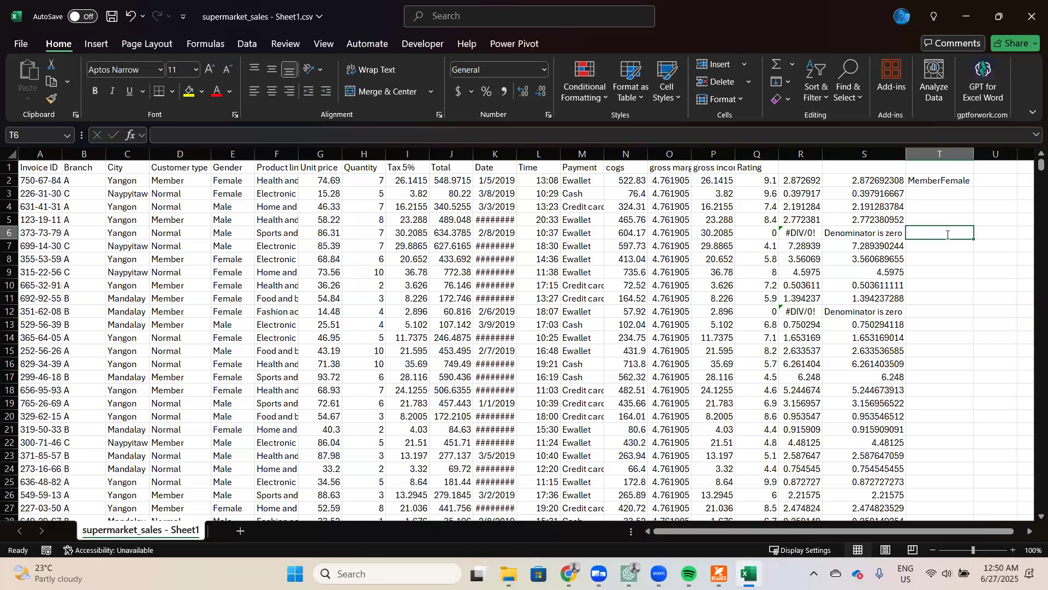
type("=joi")
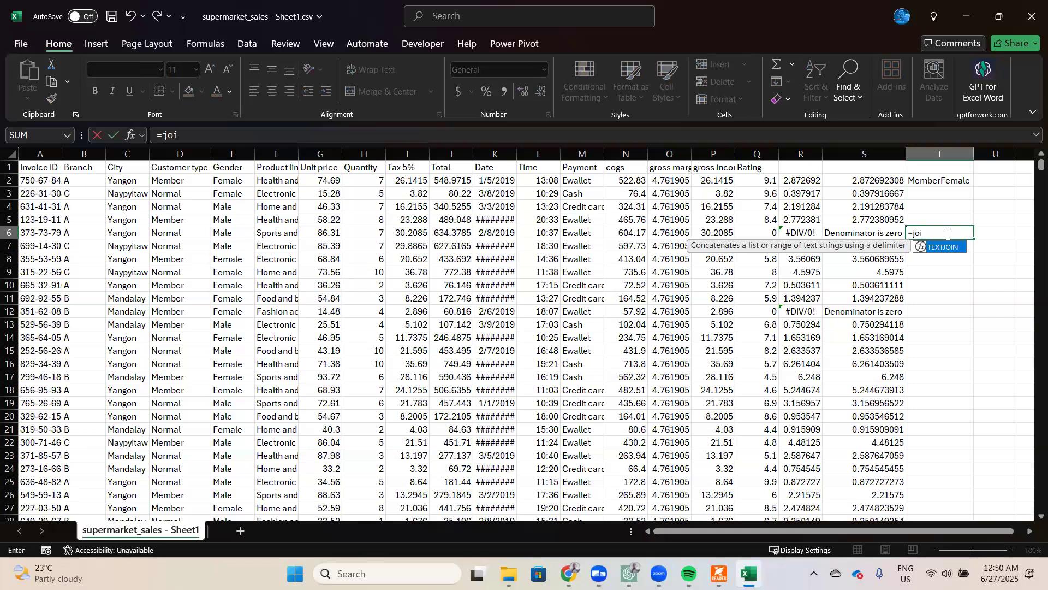
key("Tab")
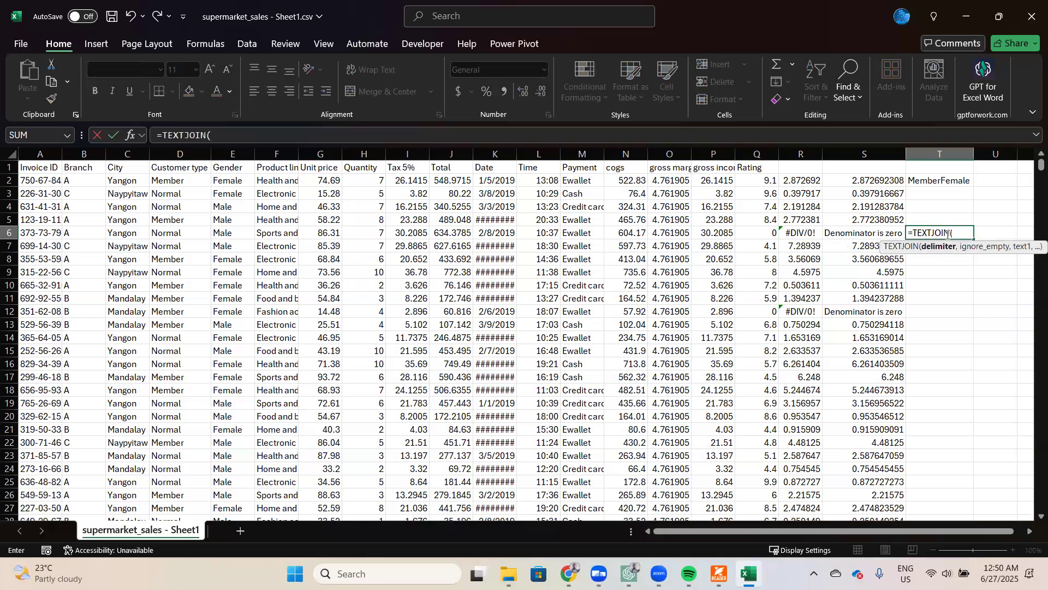
type("\"-\",")
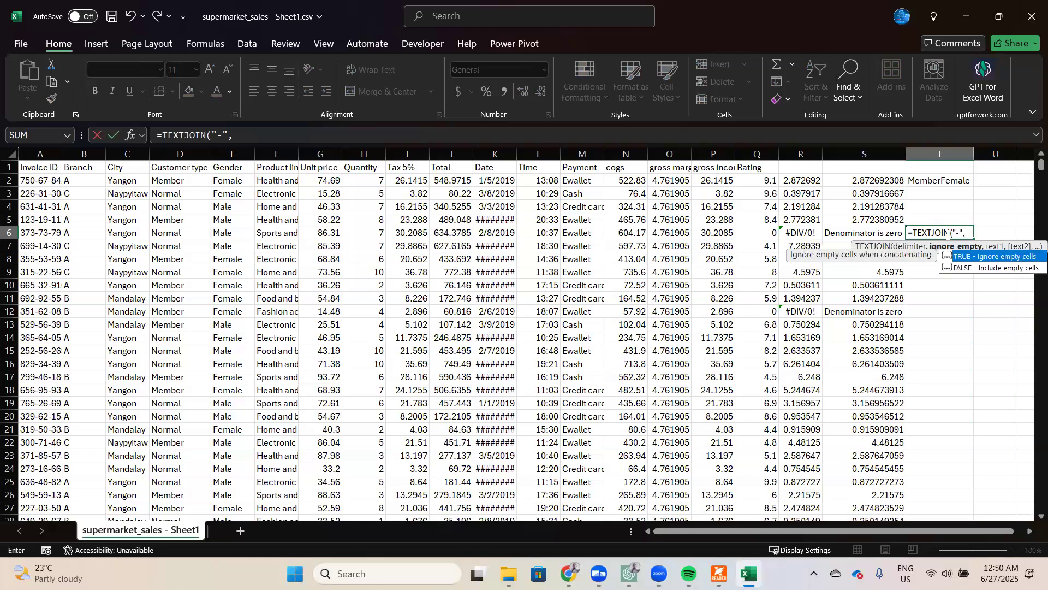
key("Tab")
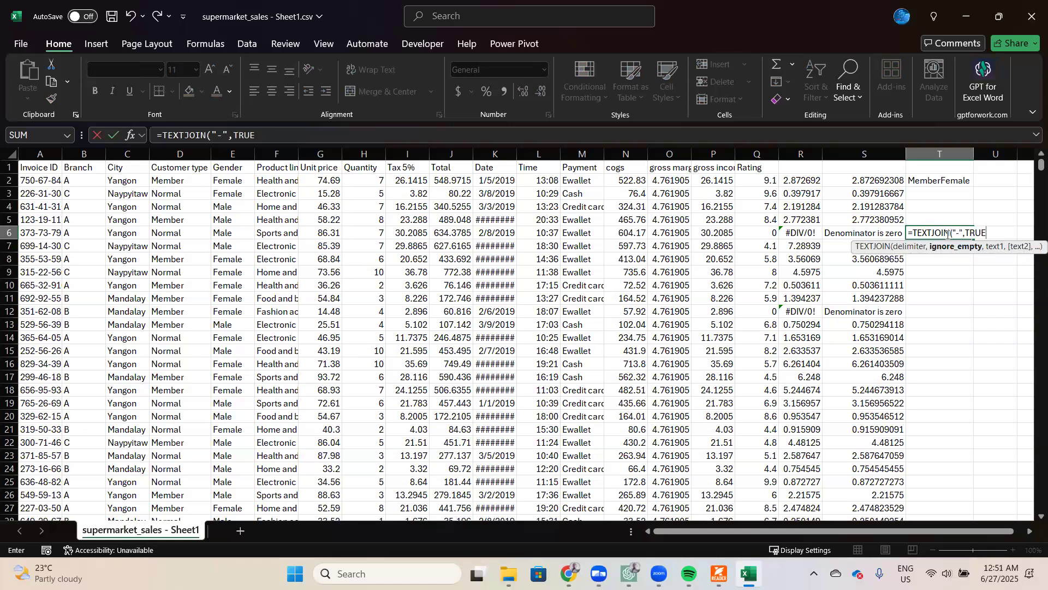
type(",")
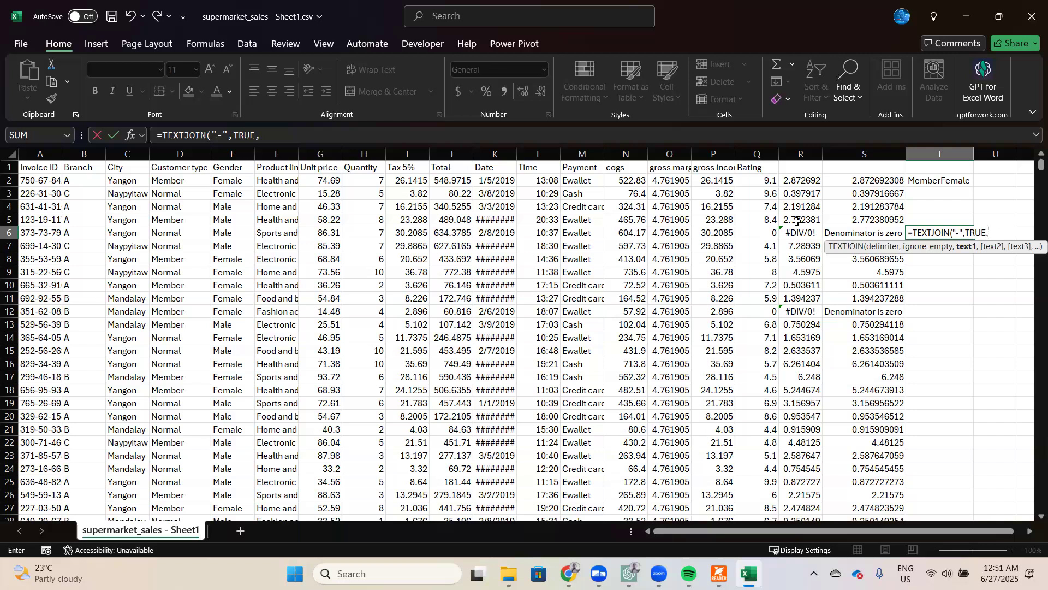
left_click(122, 235)
type(",")
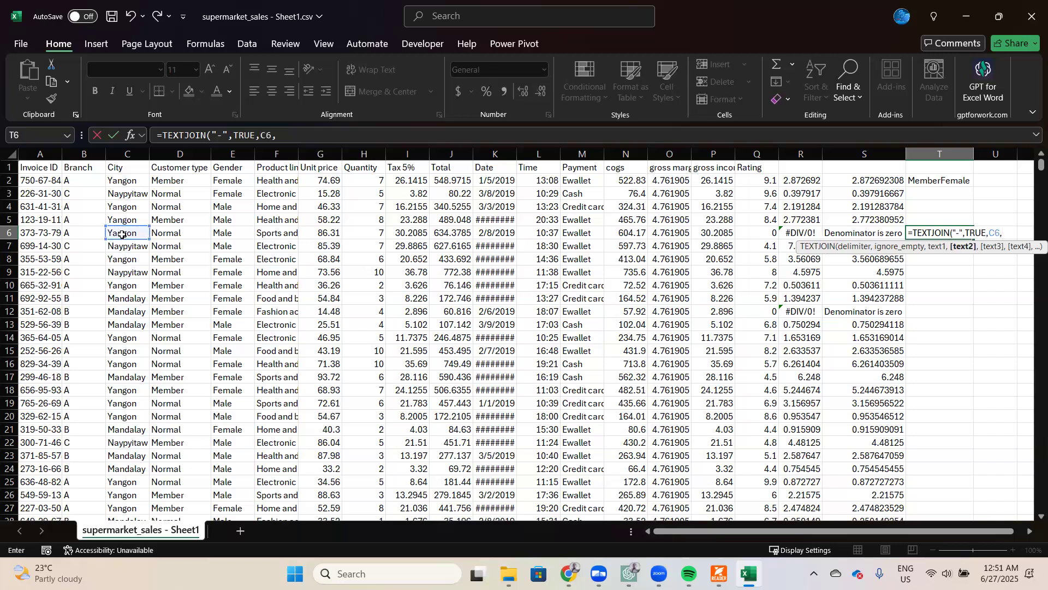
left_click(171, 232)
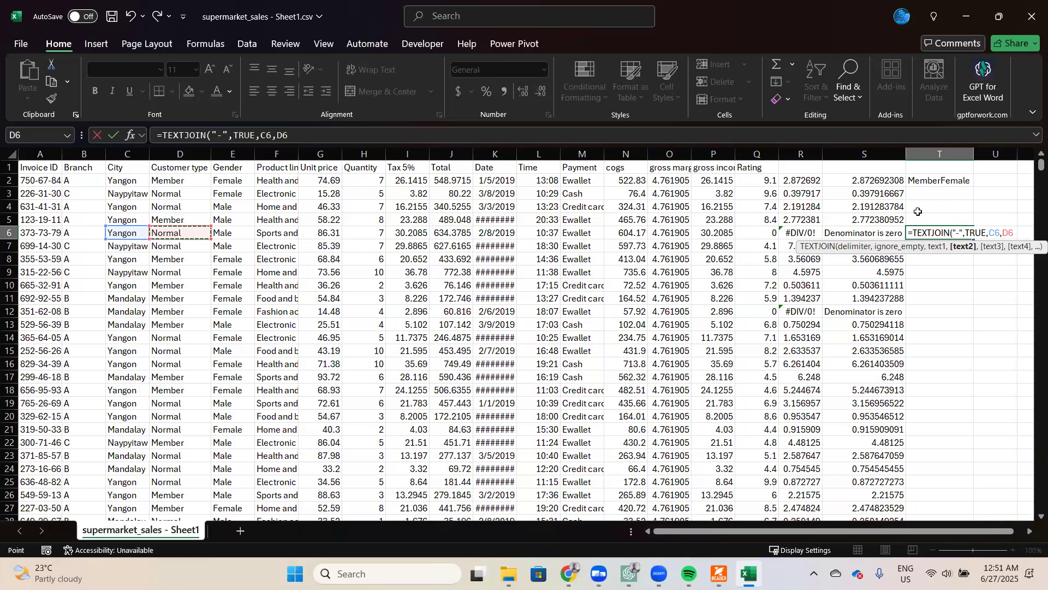
key("ctrl+Return")
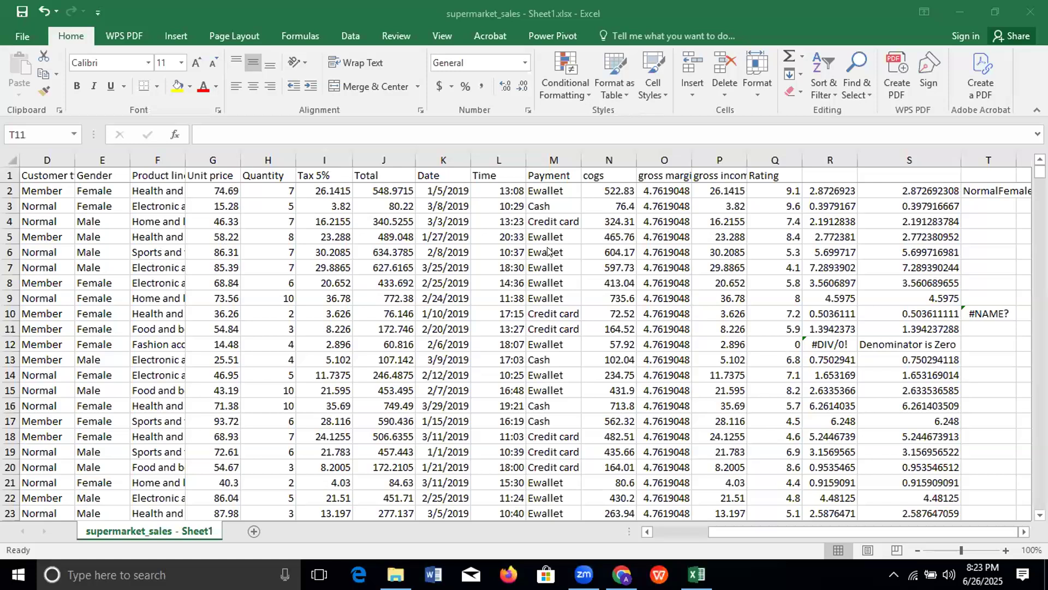
In supermarket_sales - Sheet1.xlsx, try to start a TEXTJOIN formula in cell T7.
left_click(964, 303)
left_click(974, 281)
left_click(974, 266)
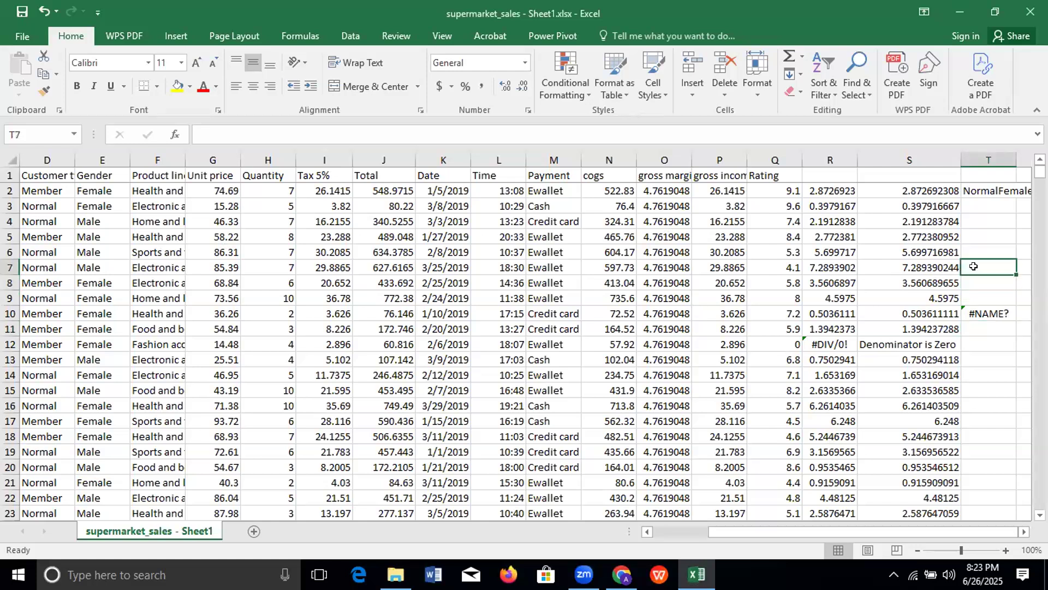
type("=")
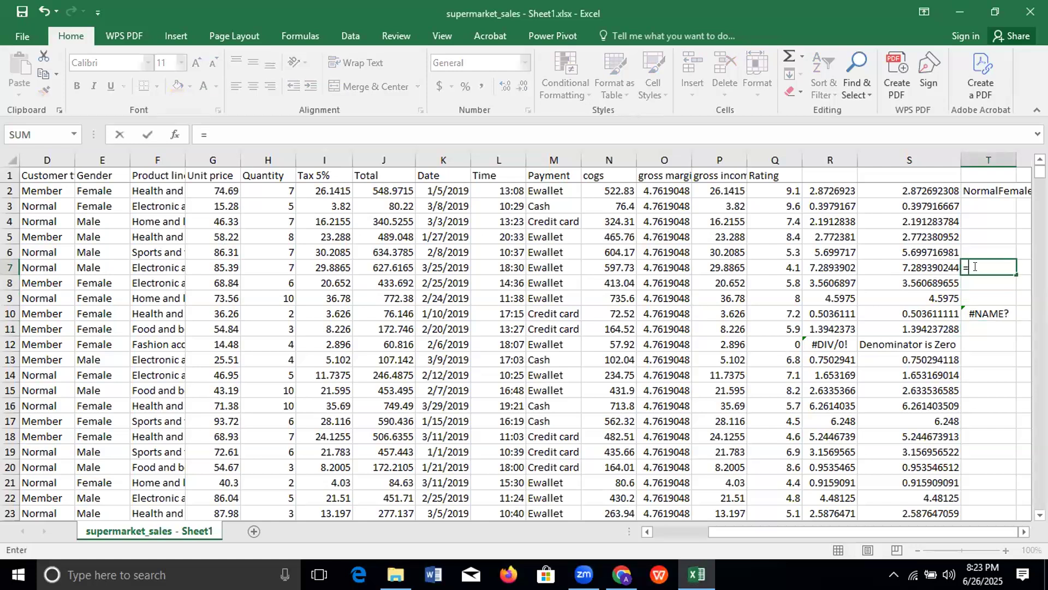
type("TEX")
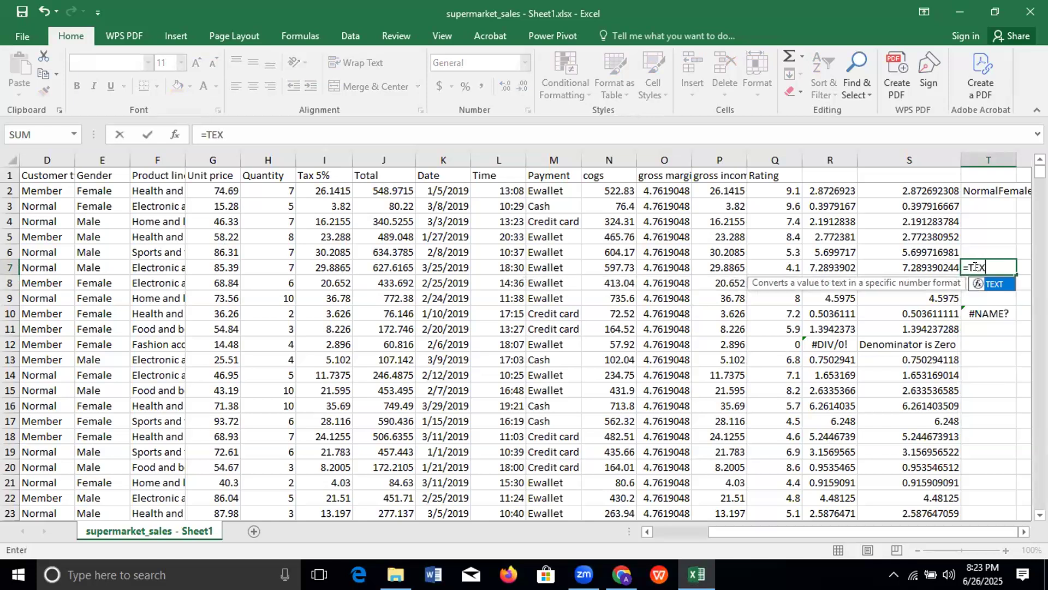
type("TJO")
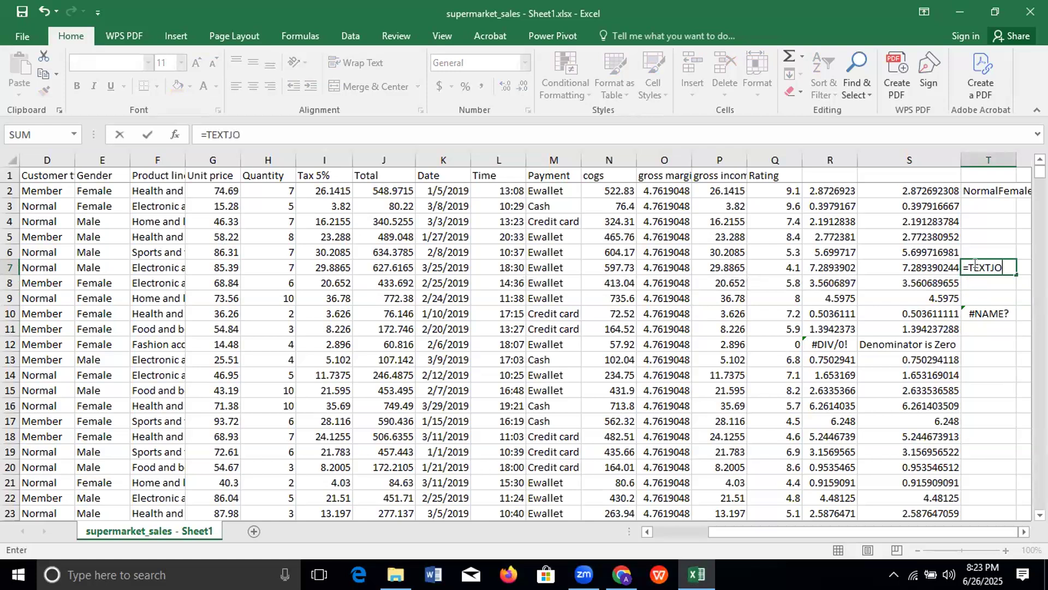
type("IN")
key("BackSpace")
key("BackSpace")
key("BackSpace")
key("BackSpace")
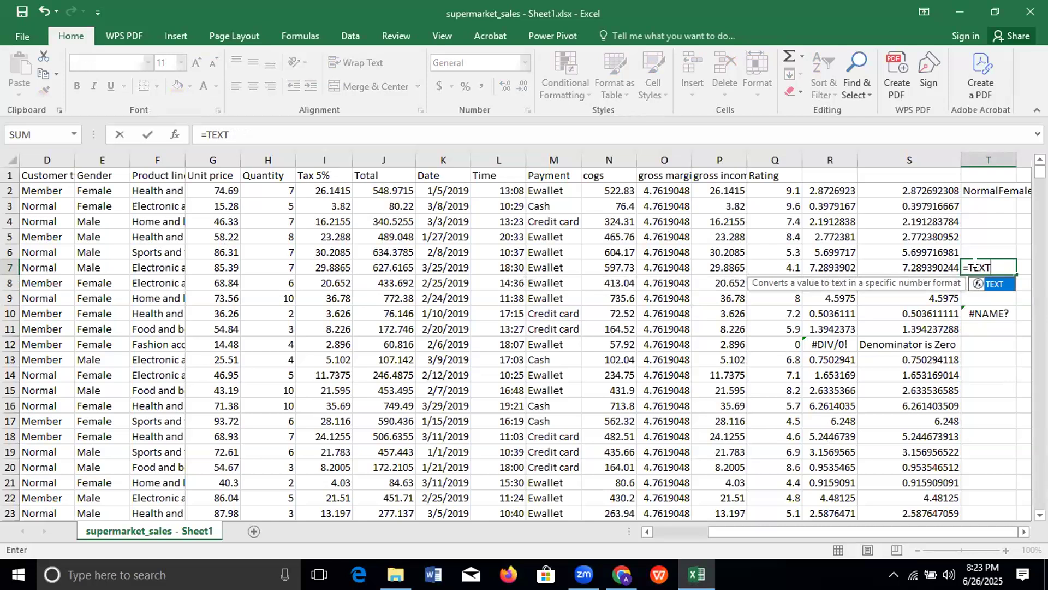
Look through the suggested functions beginning with T for TEXTJOIN while editing T7.
key("BackSpace")
key("BackSpace")
key("BackSpace")
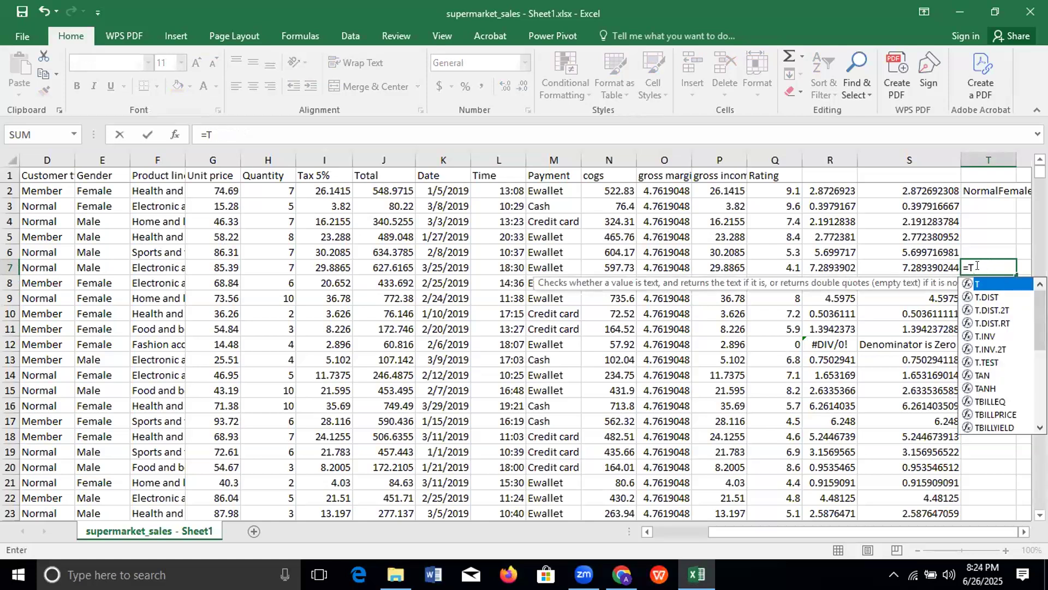
mouse_move(1040, 339)
left_mouse_down()
mouse_move(1040, 386)
mouse_move(1040, 338)
left_mouse_up()
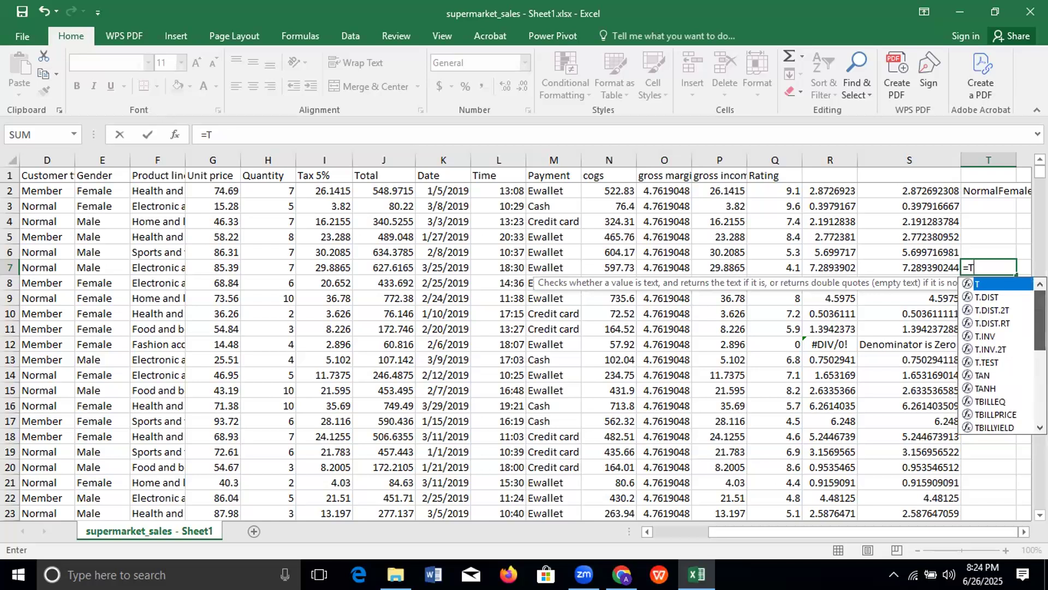
left_click_drag(1040, 338, 1040, 378)
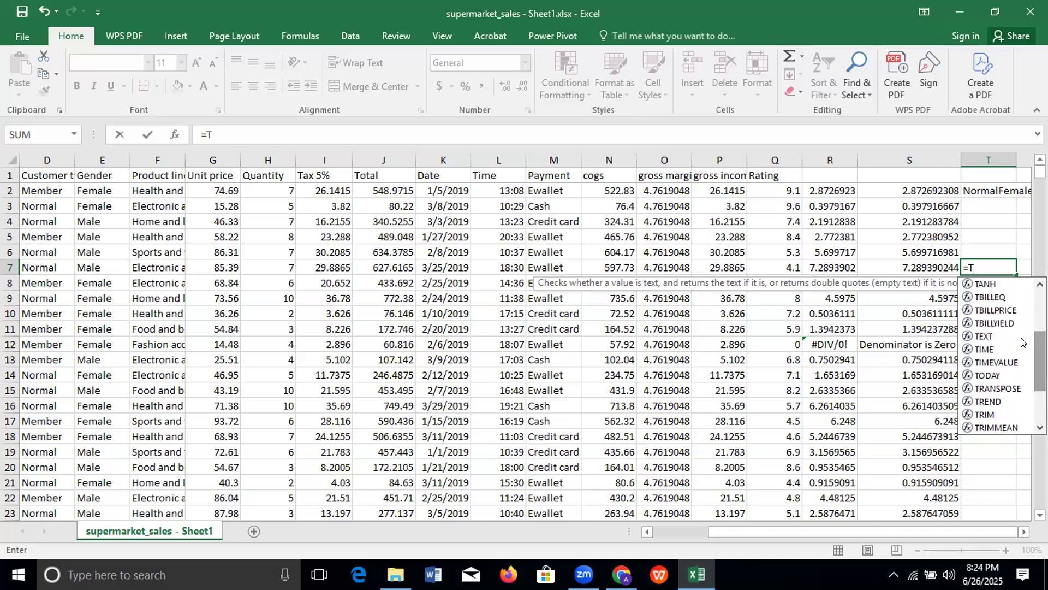
left_click(989, 338)
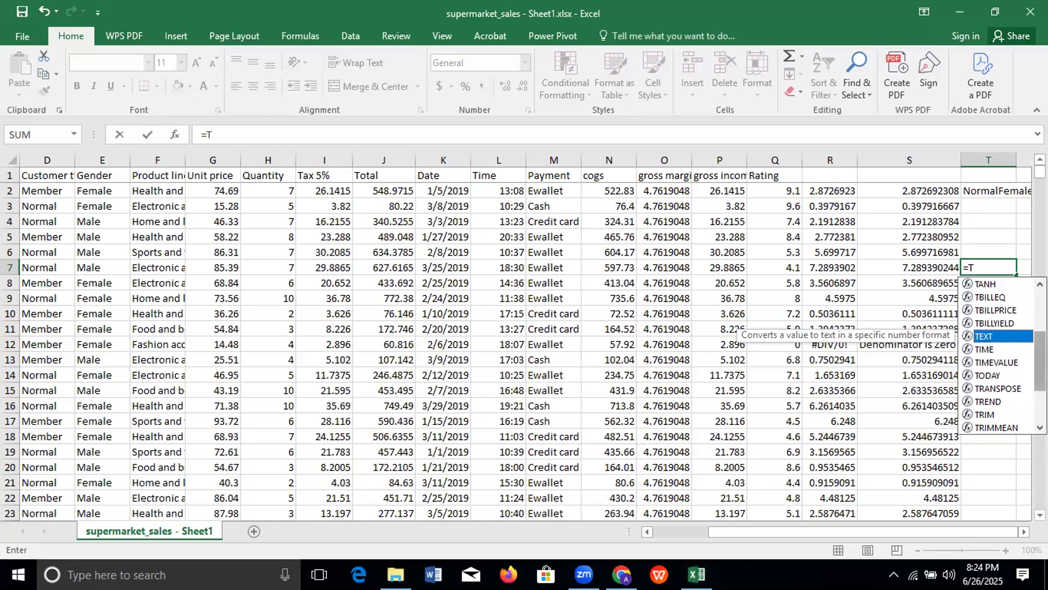
left_click_drag(1040, 361, 1040, 389)
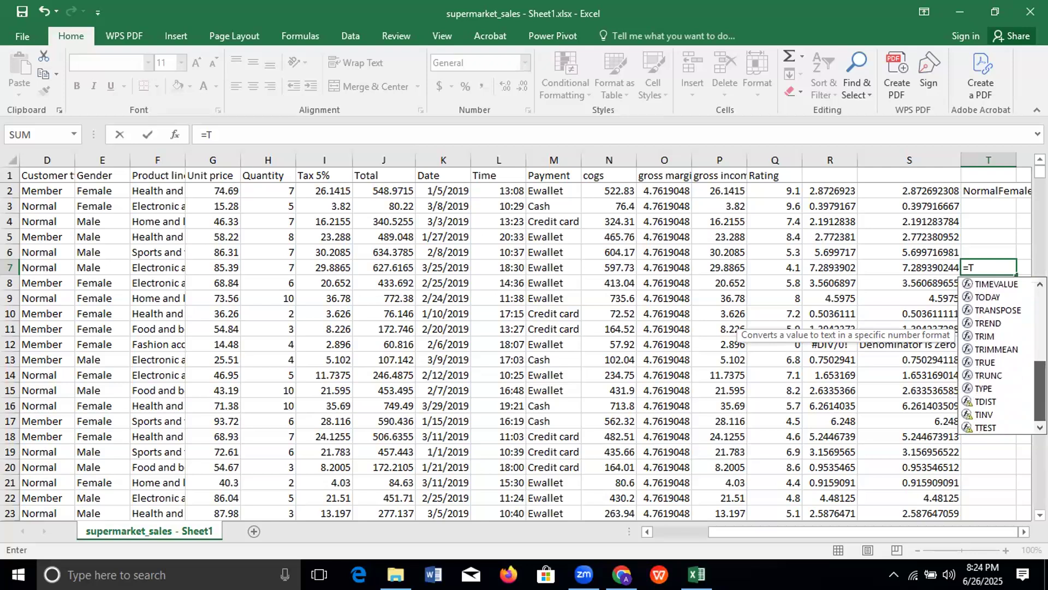
left_click_drag(1040, 389, 1040, 320)
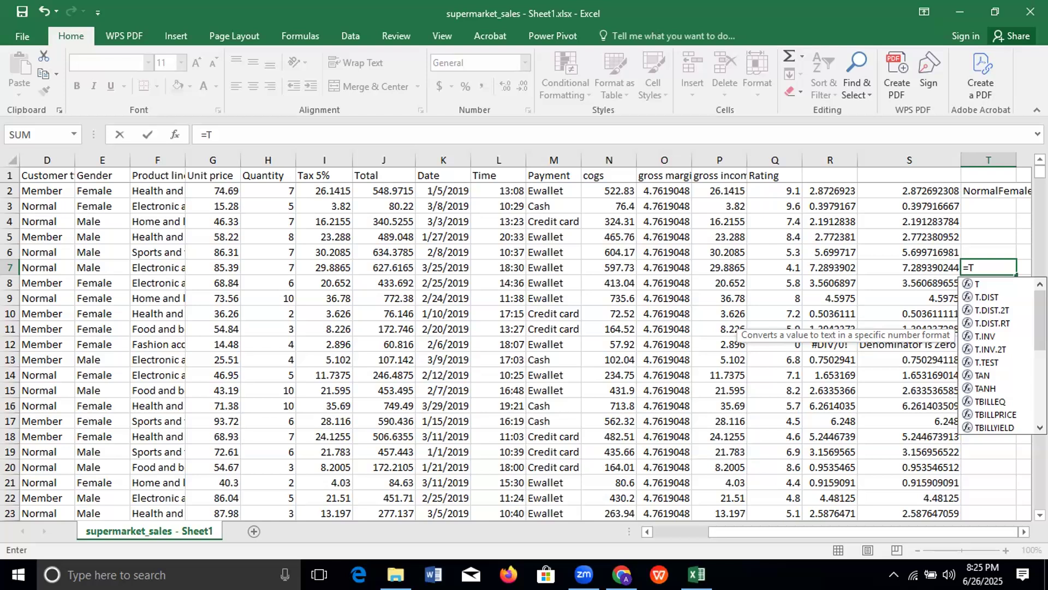
Try JOIN as the function name in cell T7.
key("BackSpace")
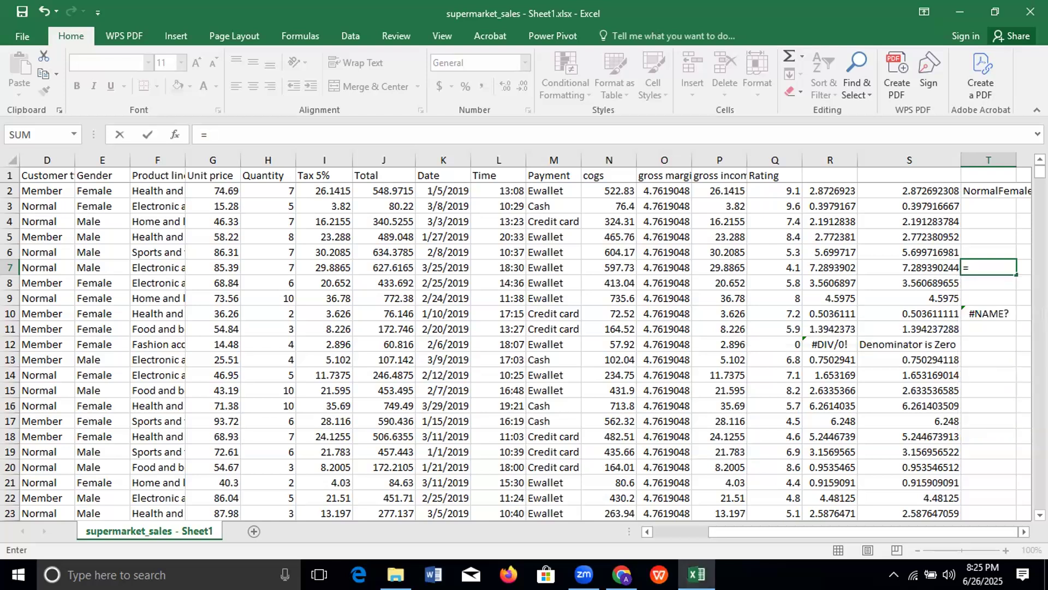
type("j")
key("BackSpace")
type("JOIN")
key("BackSpace")
key("BackSpace")
key("BackSpace")
key("BackSpace")
Recheck the function suggestions for T and JOIN, and clear the unfinished formula from T7.
type("T")
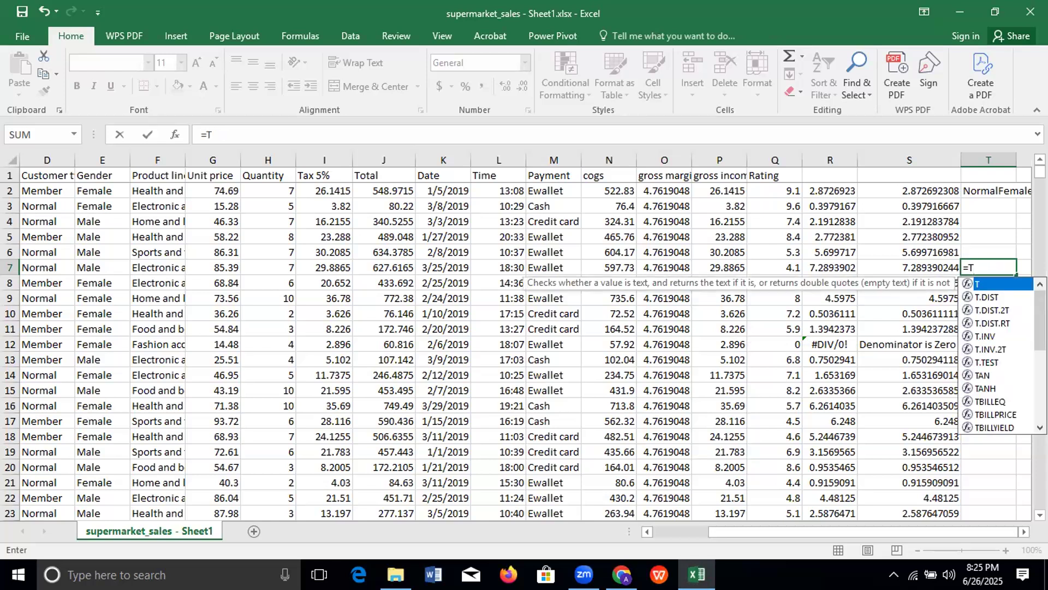
scroll(999, 355, "down", 5)
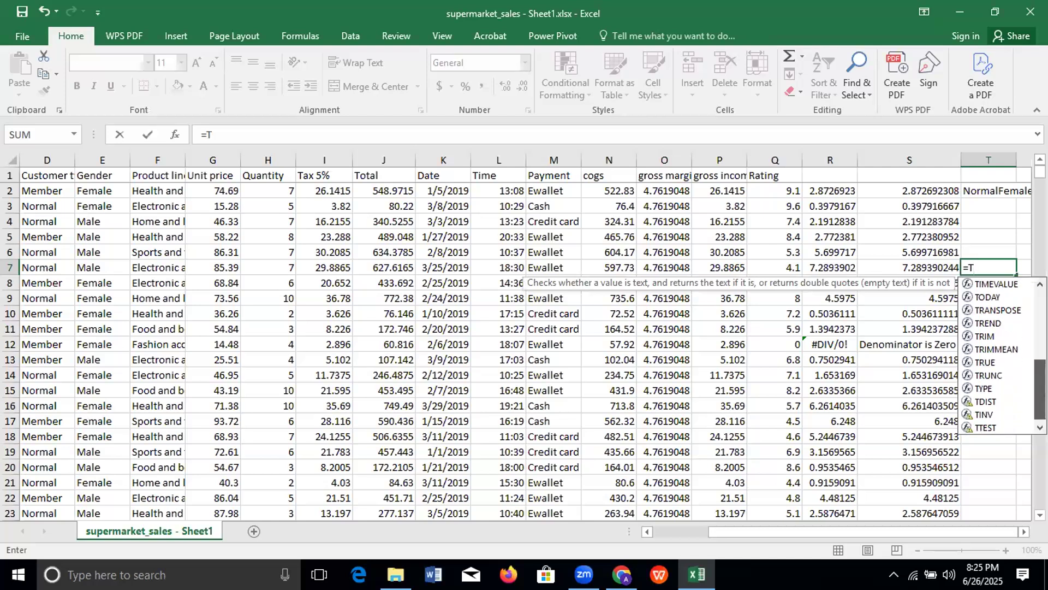
scroll(999, 354, "up", 3)
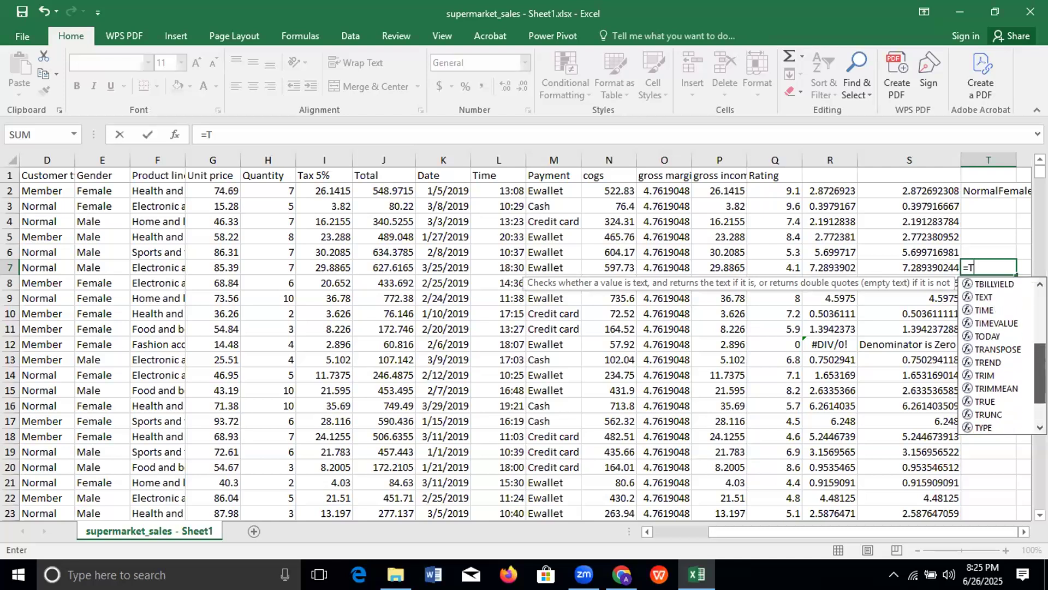
scroll(999, 355, "up", 4)
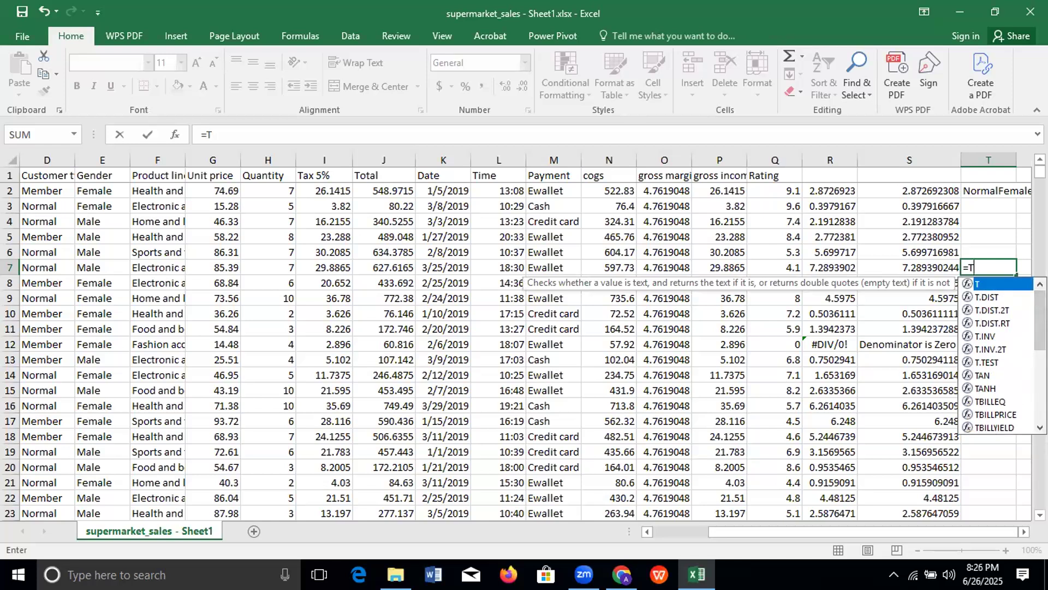
key("BackSpace")
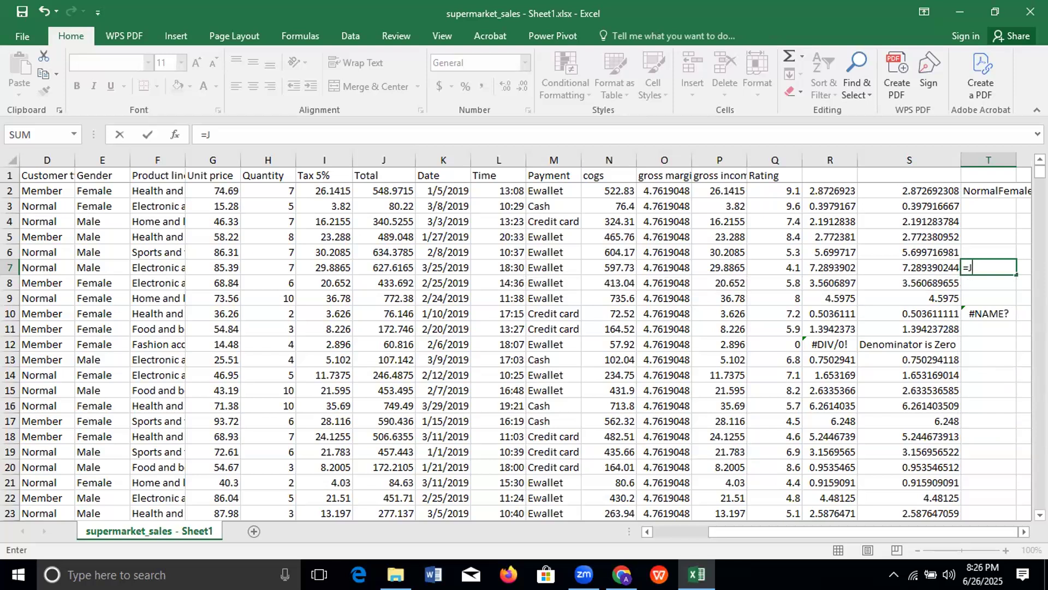
type("OIN")
key("BackSpace")
key("BackSpace")
key("BackSpace")
key("BackSpace")
key("BackSpace")
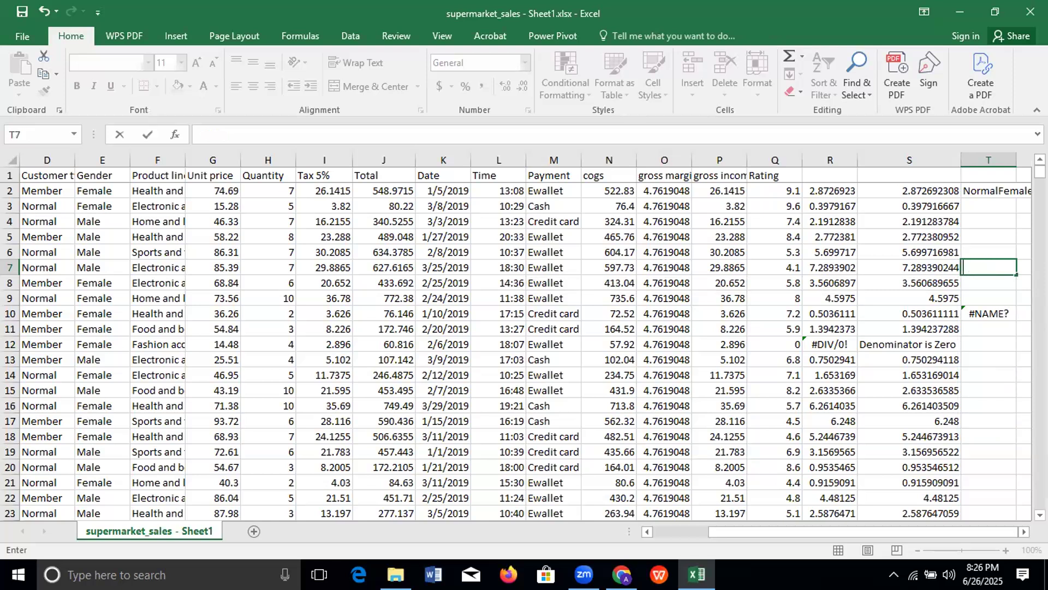
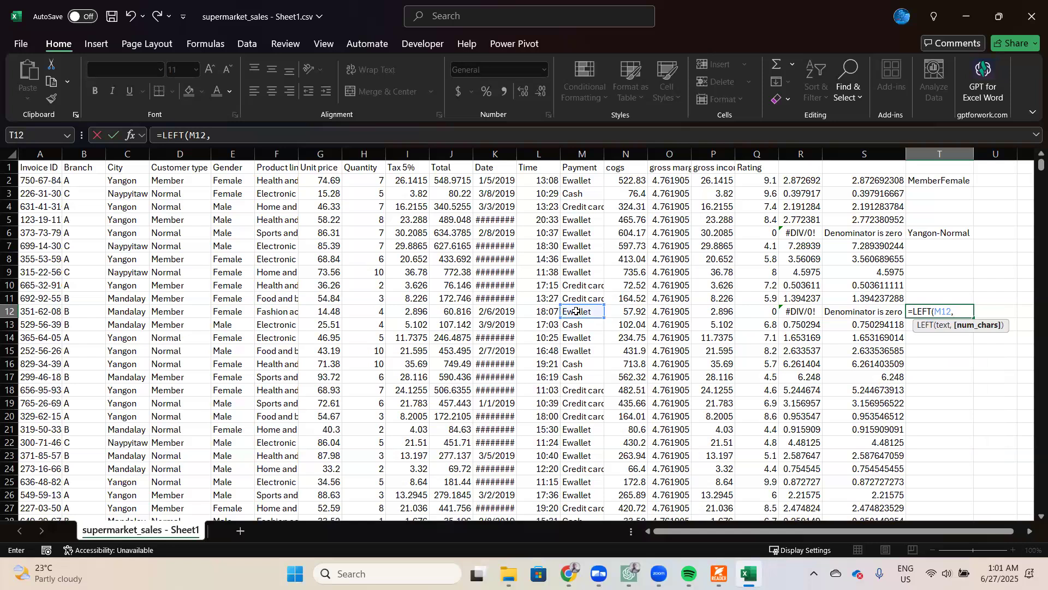
In supermarket_sales - Sheet1.csv, extract the first two characters of the payment method in T12 with =LEFT(M12,2) and check the source cell M12.
type("2")
key("Return")
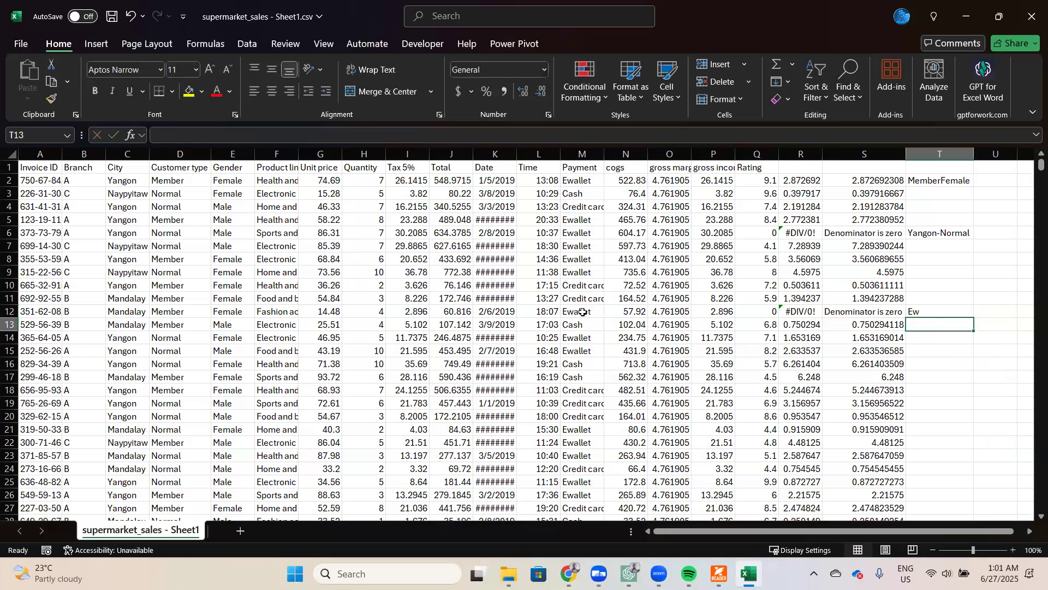
left_click(583, 312)
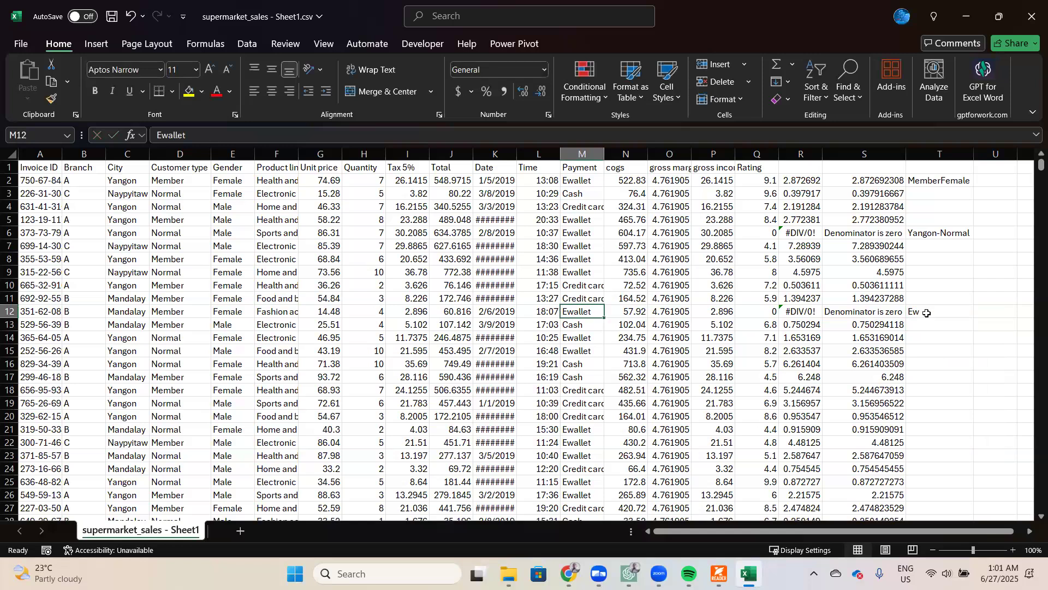
Change the number of characters in T12's LEFT formula to 3, giving =LEFT(M12,3).
left_click(233, 133)
key("Left")
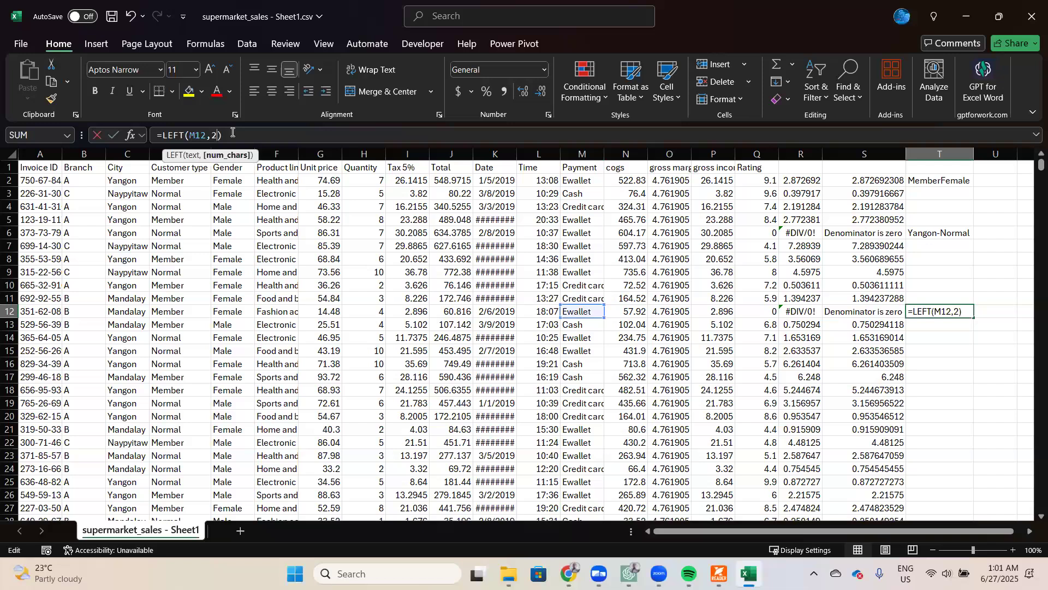
key("BackSpace")
type("3")
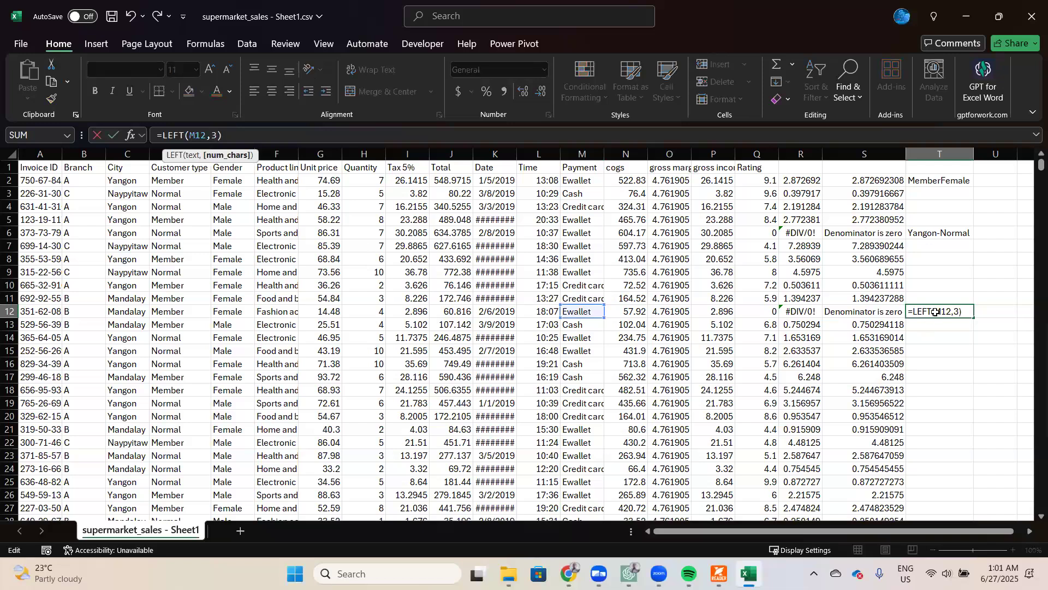
key("Return")
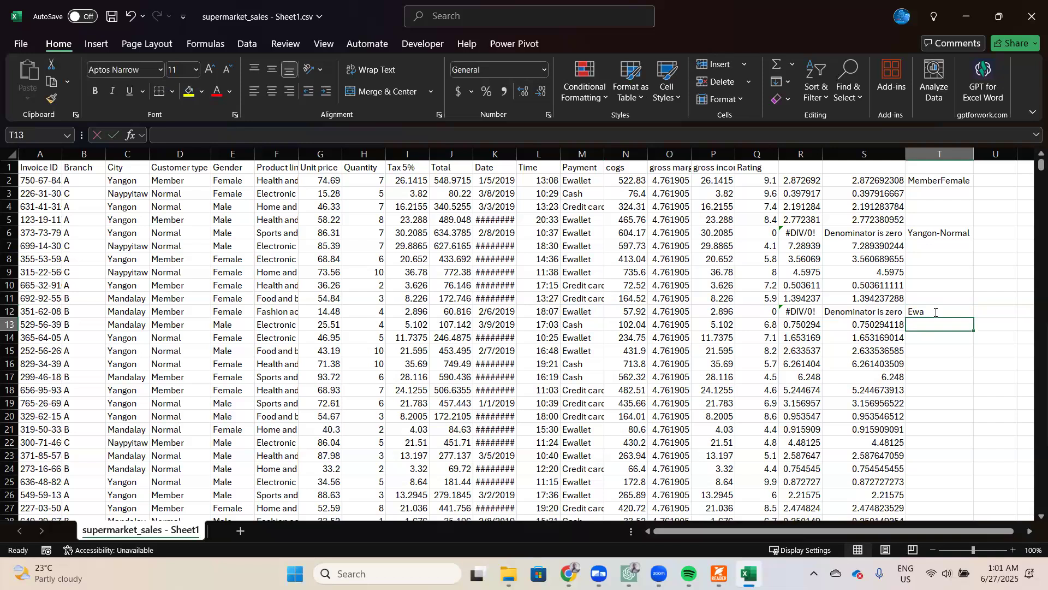
Replace the formula in T12 with =RIGHT(M12,3) to extract the last three characters of the payment method.
left_click(936, 312)
type("=")
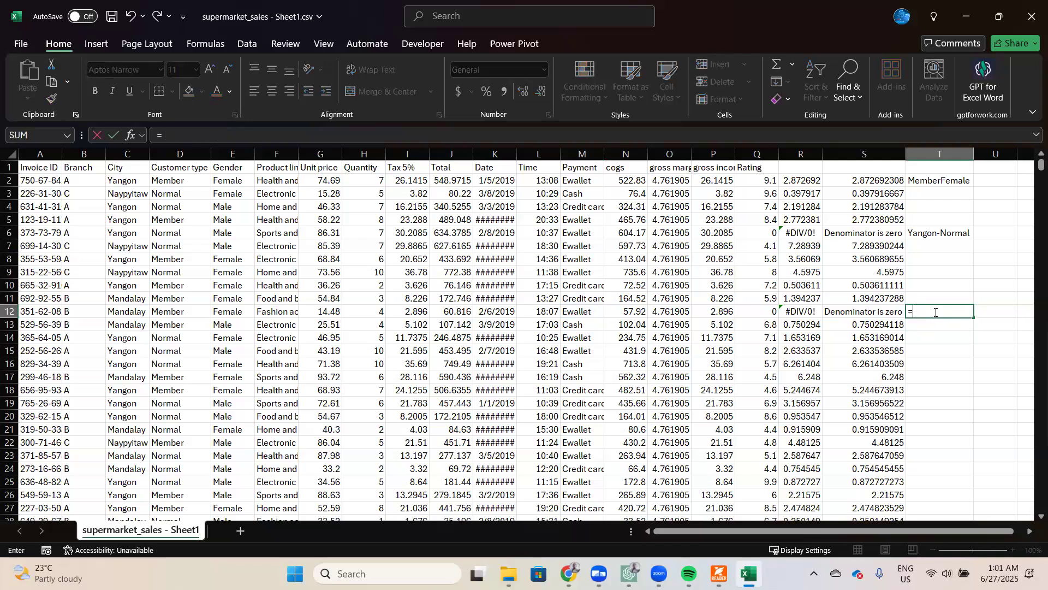
type("righ")
key("Tab")
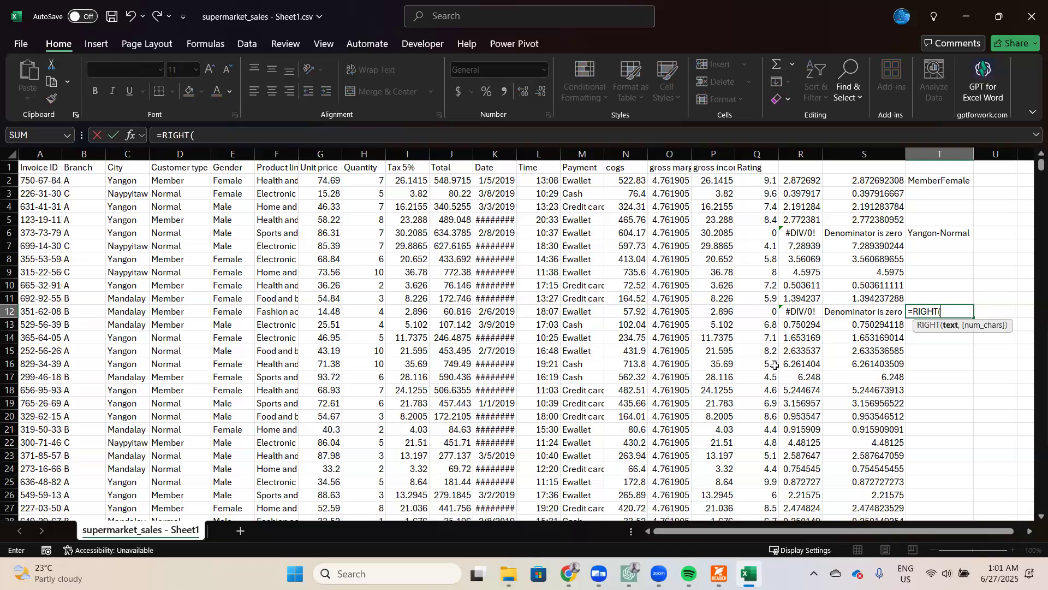
left_click(581, 313)
type(",")
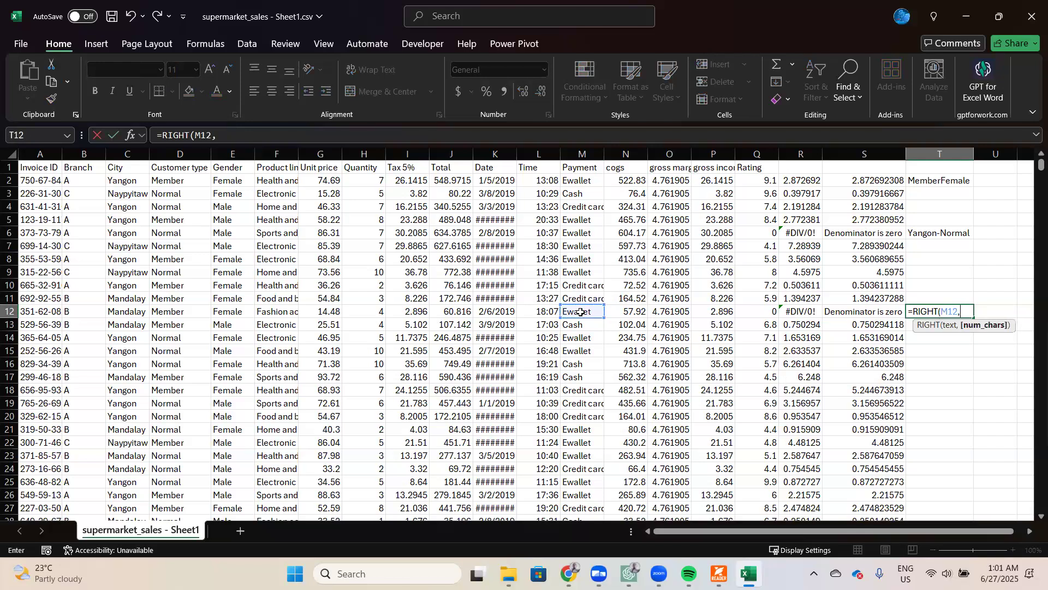
type("3)")
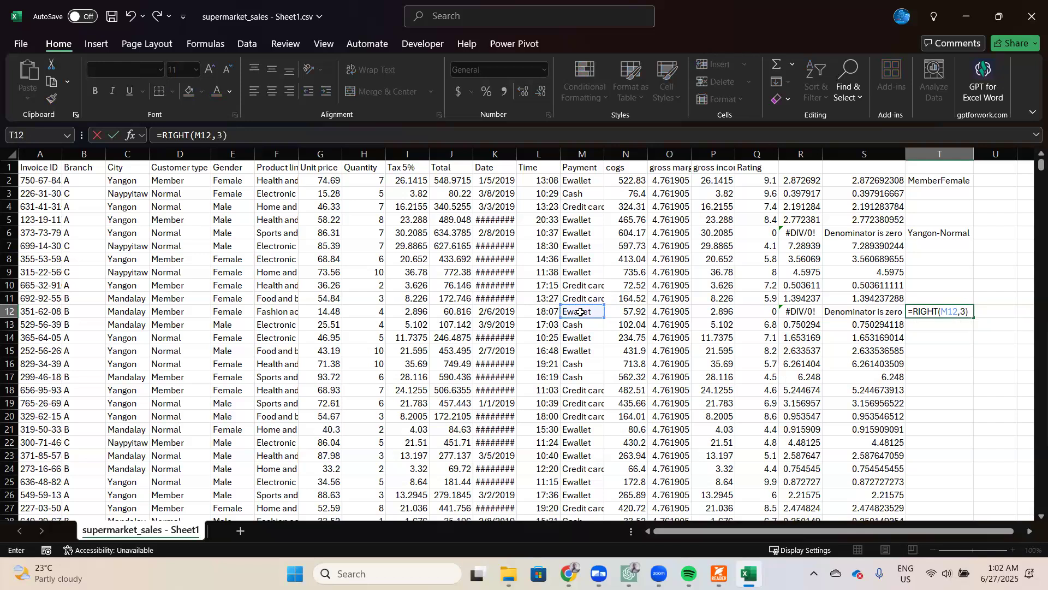
key("Return")
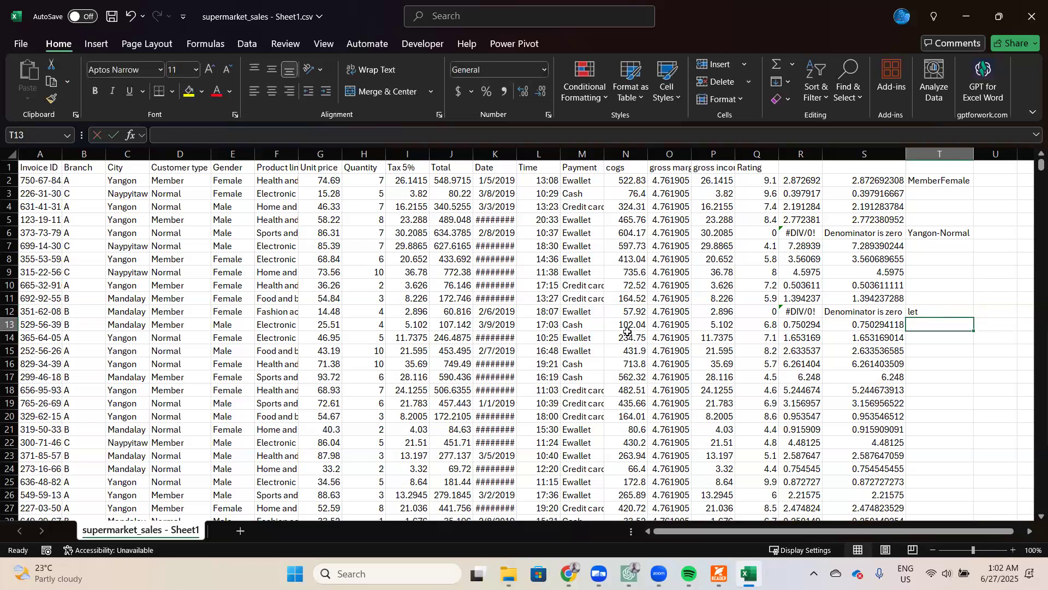
left_click(917, 310)
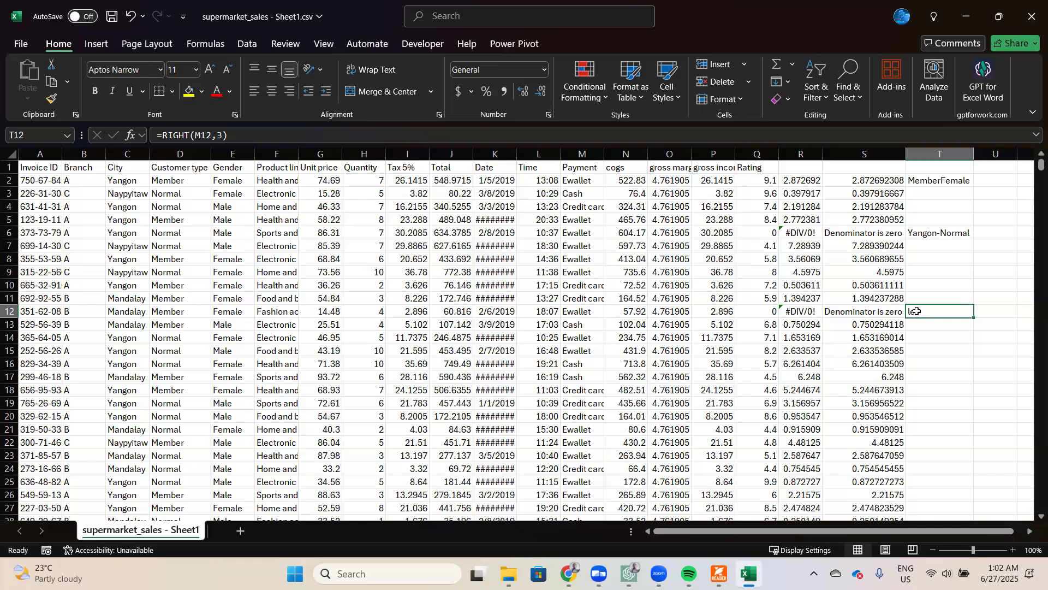
In T13, extract three characters starting at the second one from the payment method in M14 with =MID(M14,2,3).
key("Down")
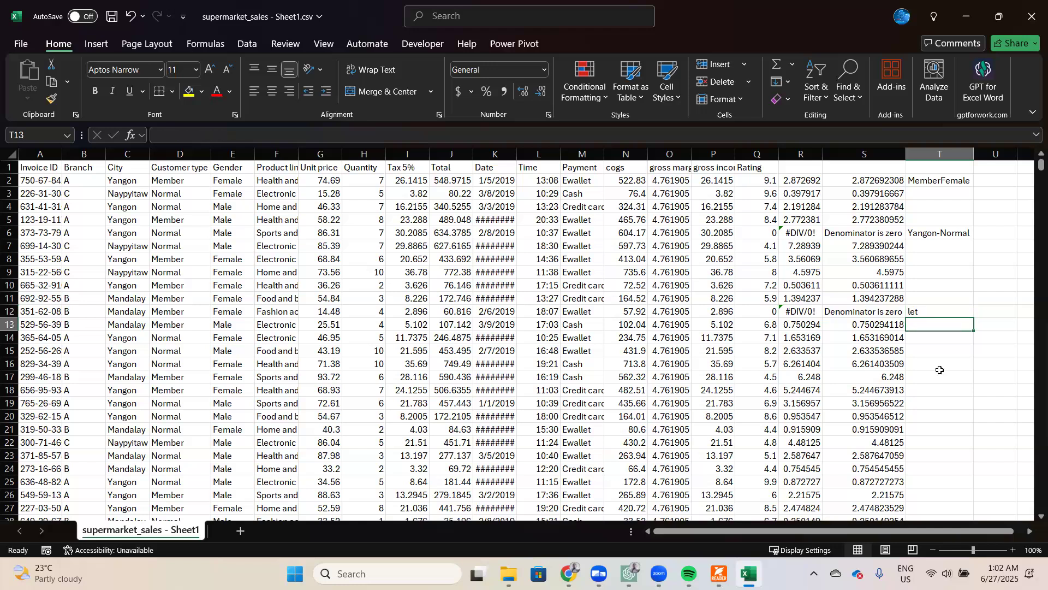
type("=mid")
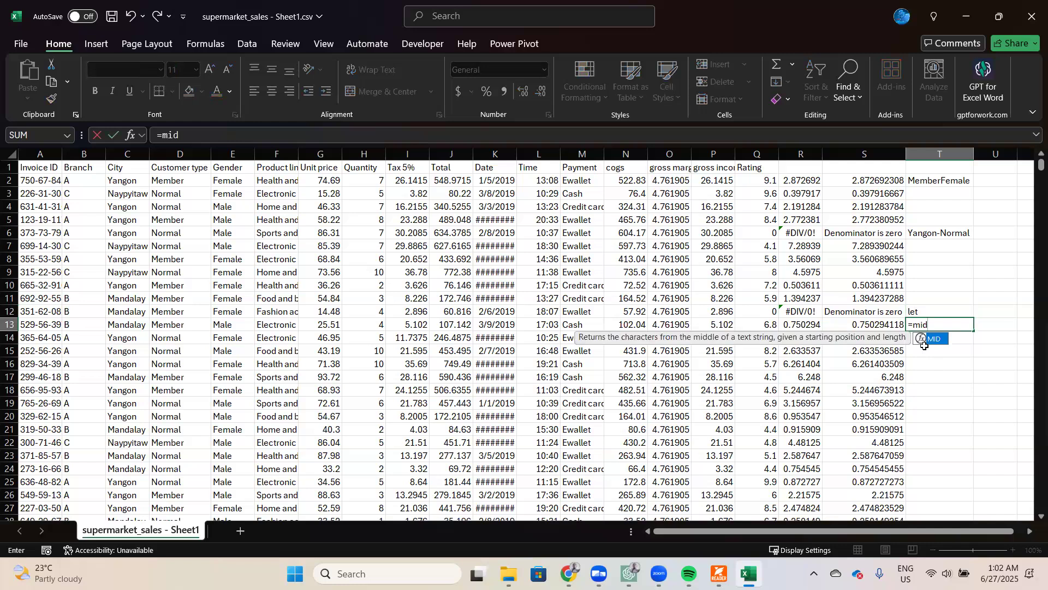
key("Tab")
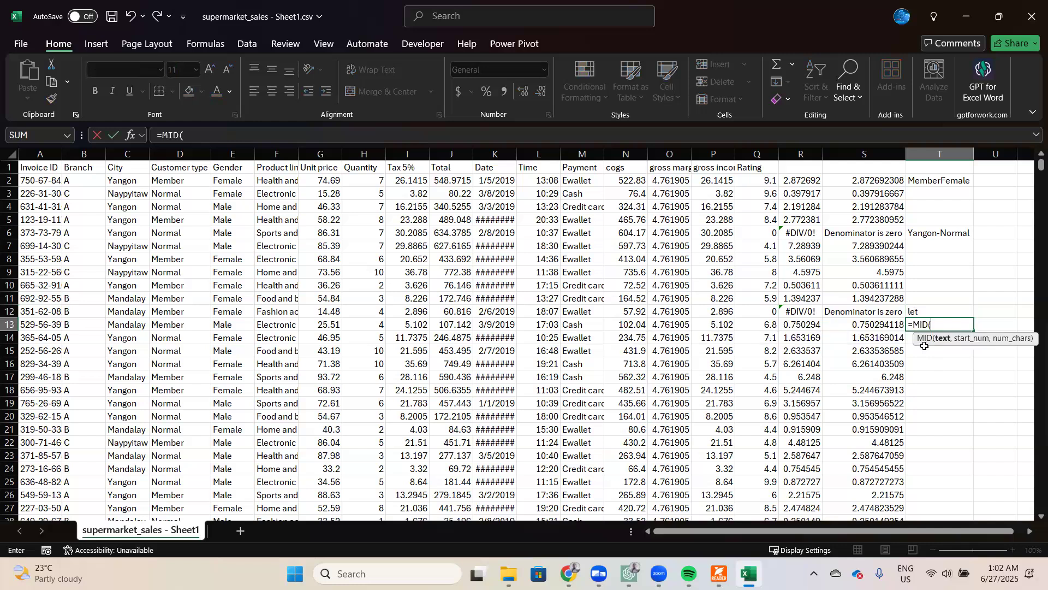
left_click(573, 337)
type(",")
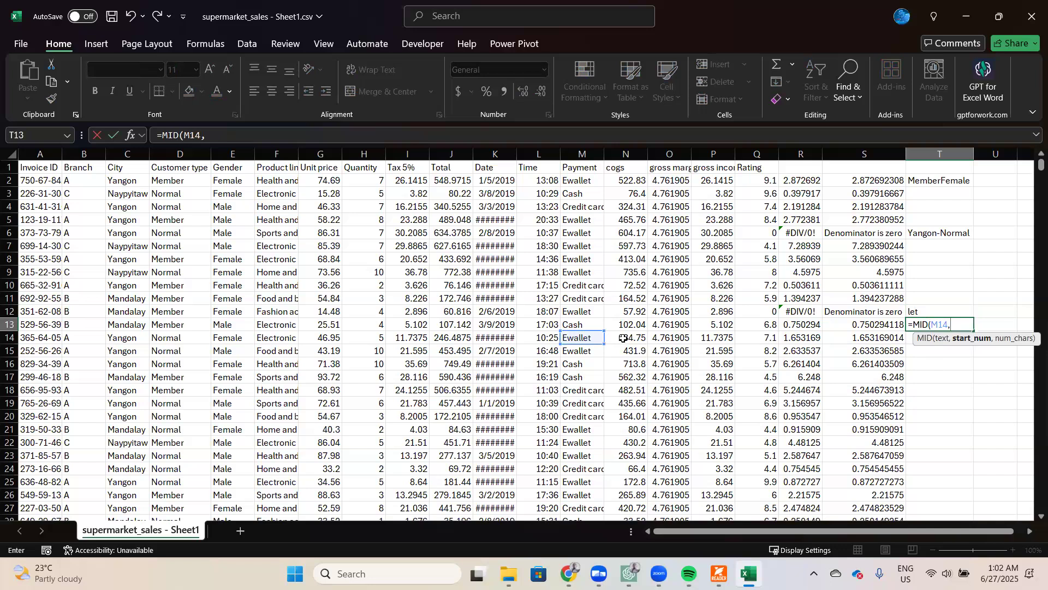
type("2,")
type("3)")
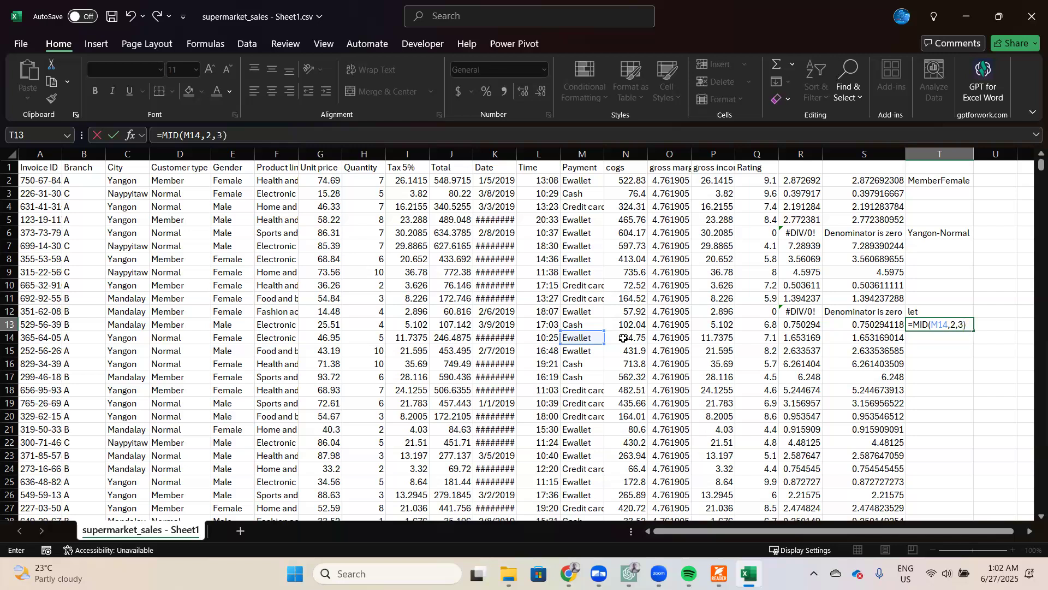
key("Return")
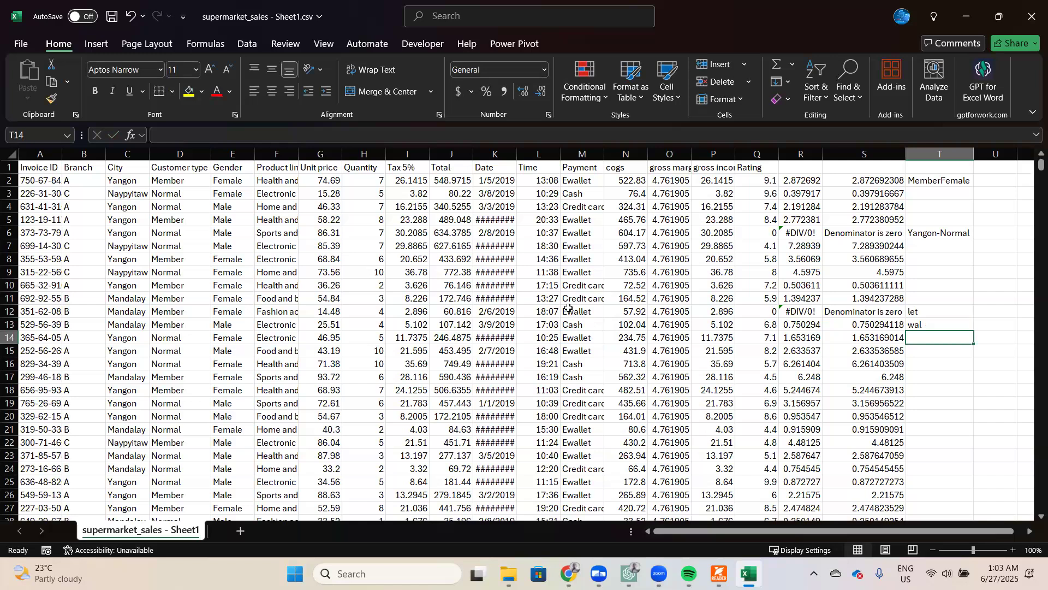
In T14, count the characters of the payment method in M14 with the LEN function.
type("=le")
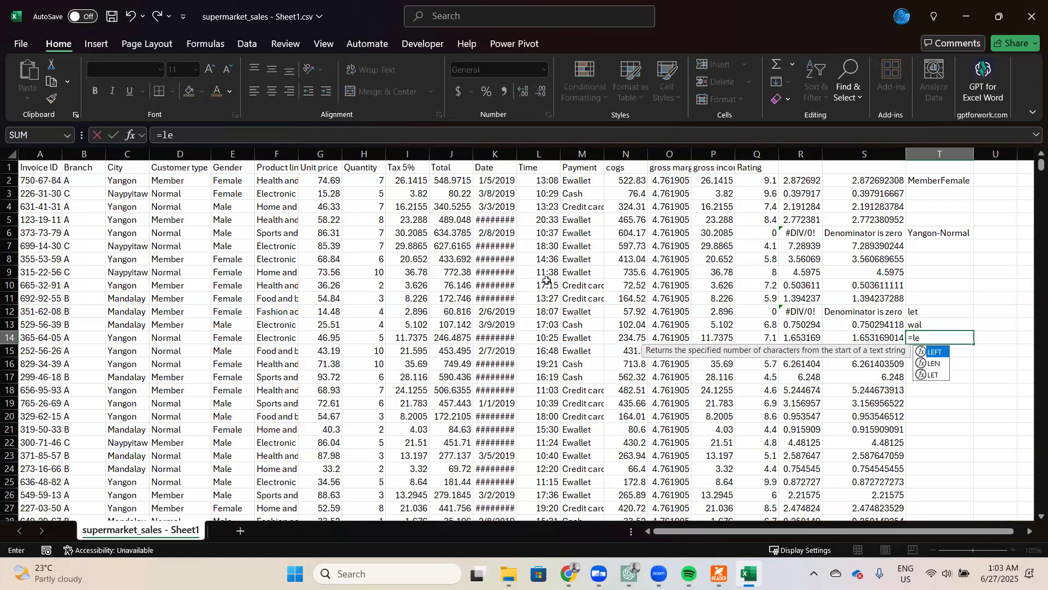
type("n")
key("Tab")
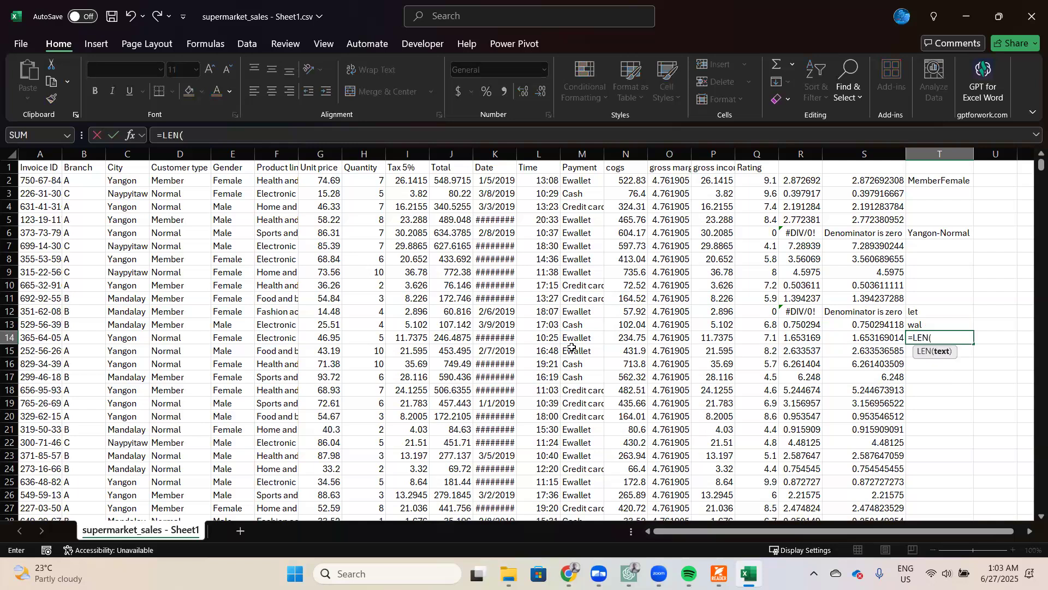
left_click(581, 338)
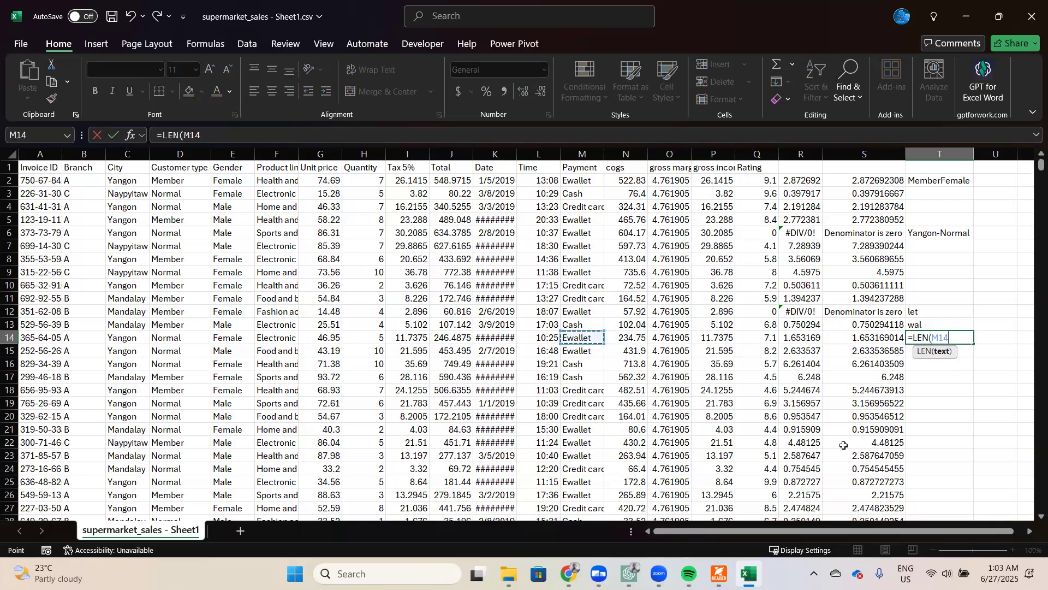
key("Return")
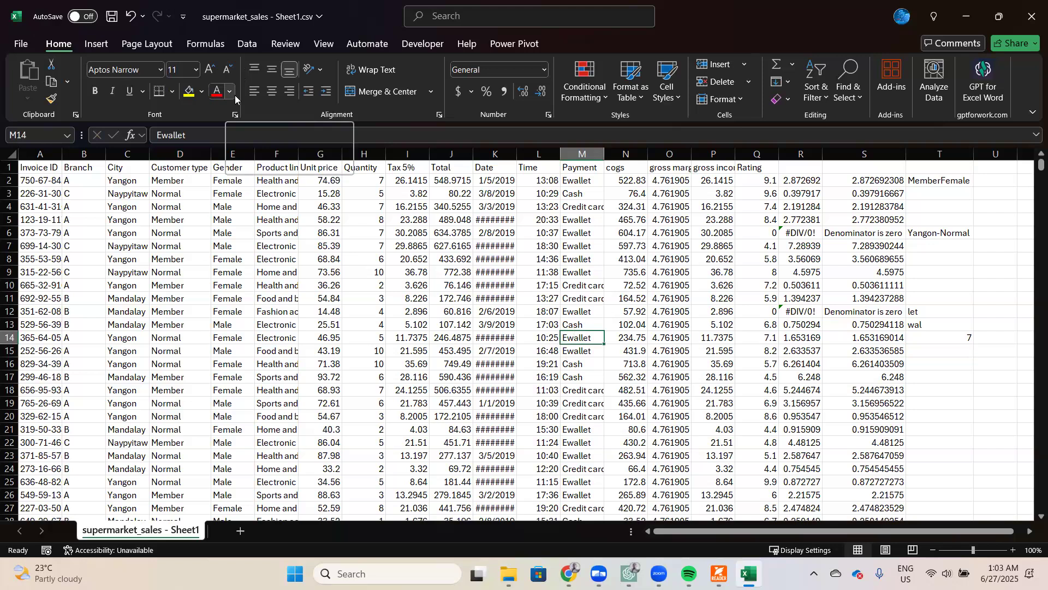
In T16, convert the payment method in M16 to capital letters with the UPPER function.
left_click(949, 363)
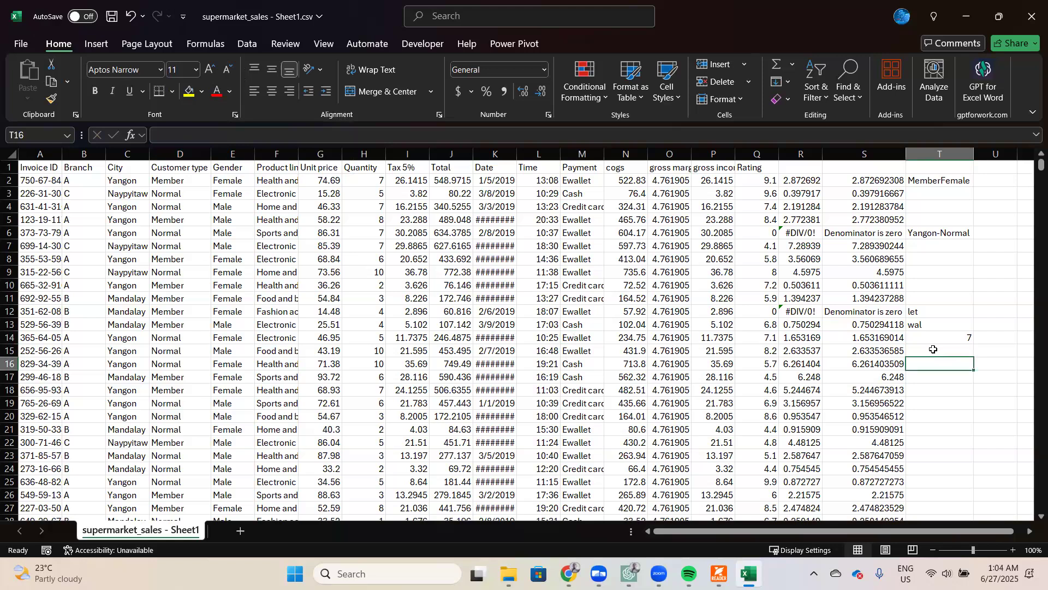
type("=upper")
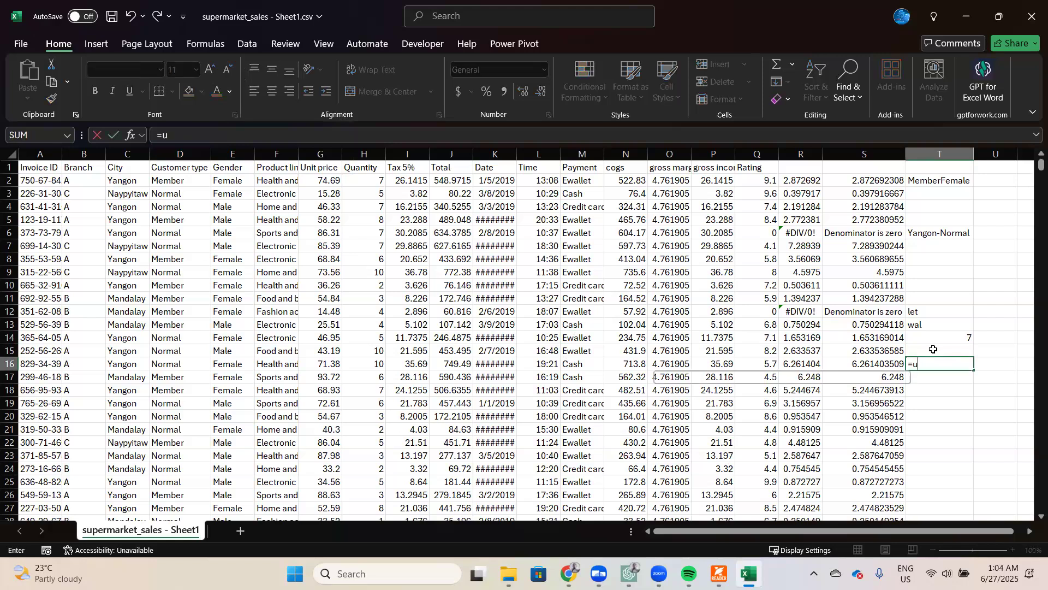
key("Tab")
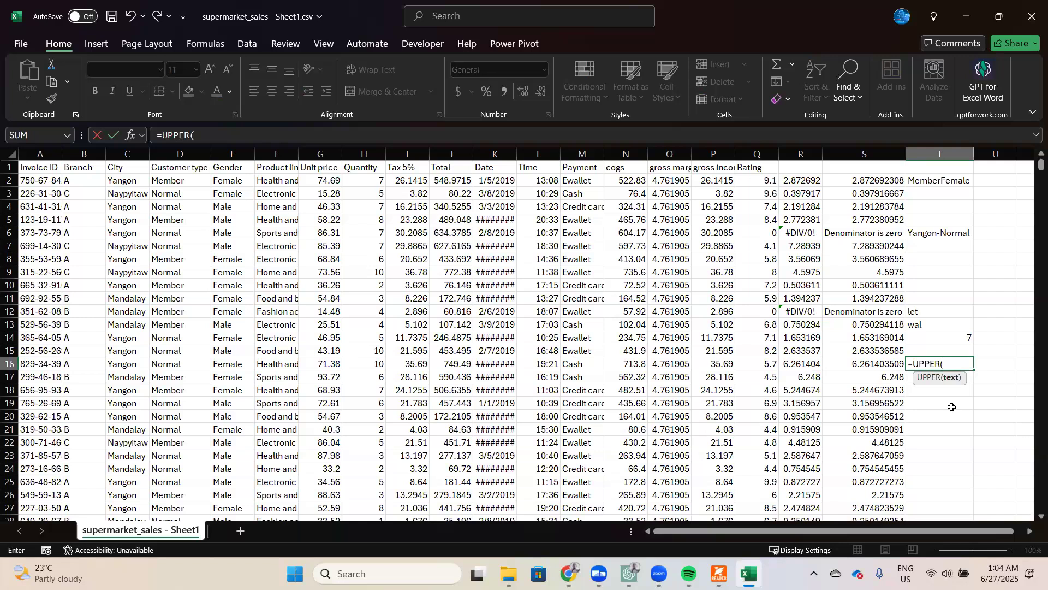
type("M16")
key("Return")
type("=")
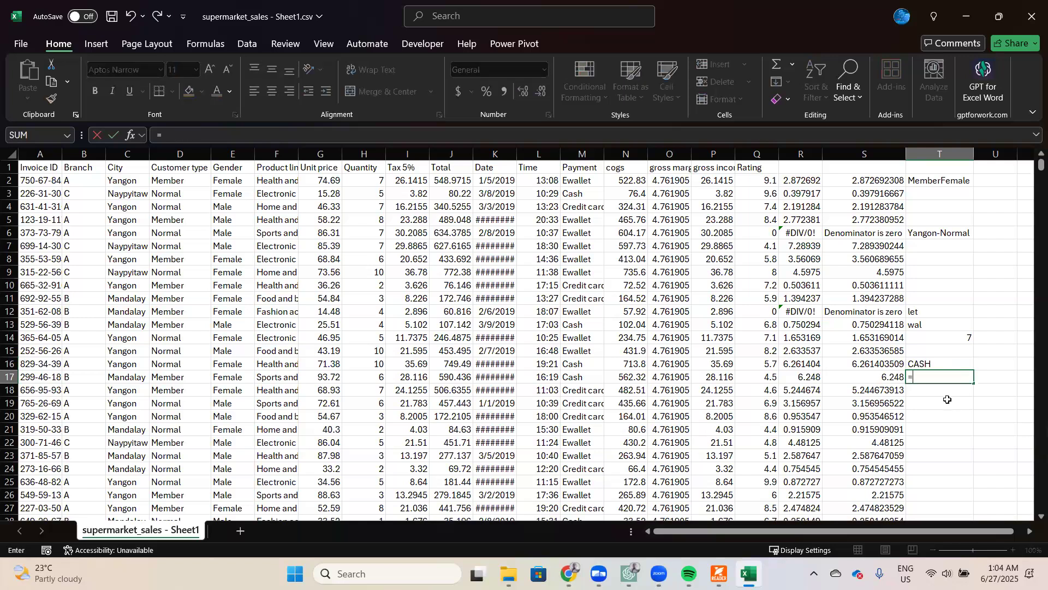
type("l")
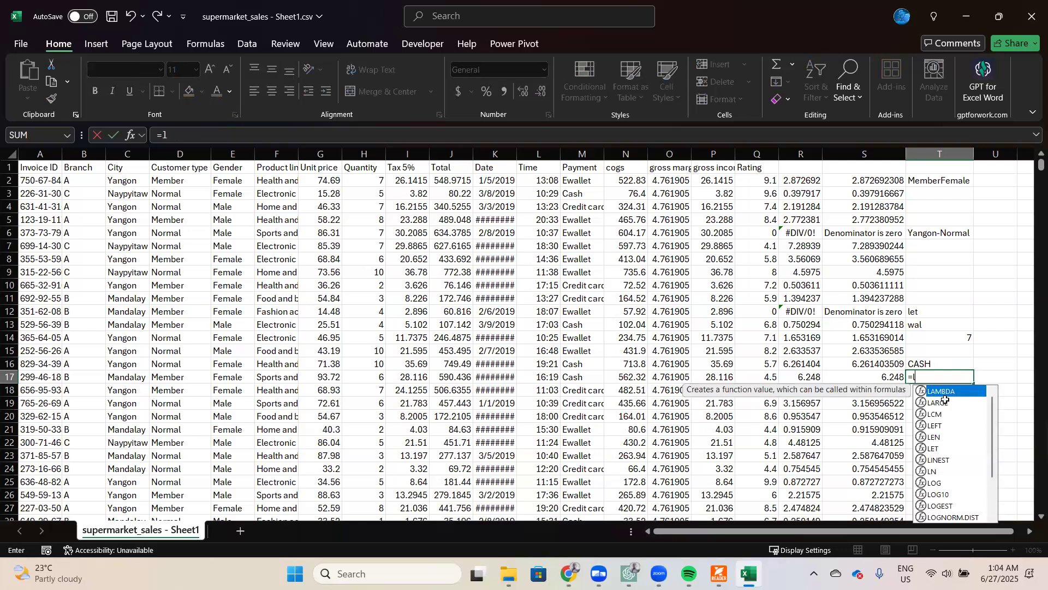
type("ower")
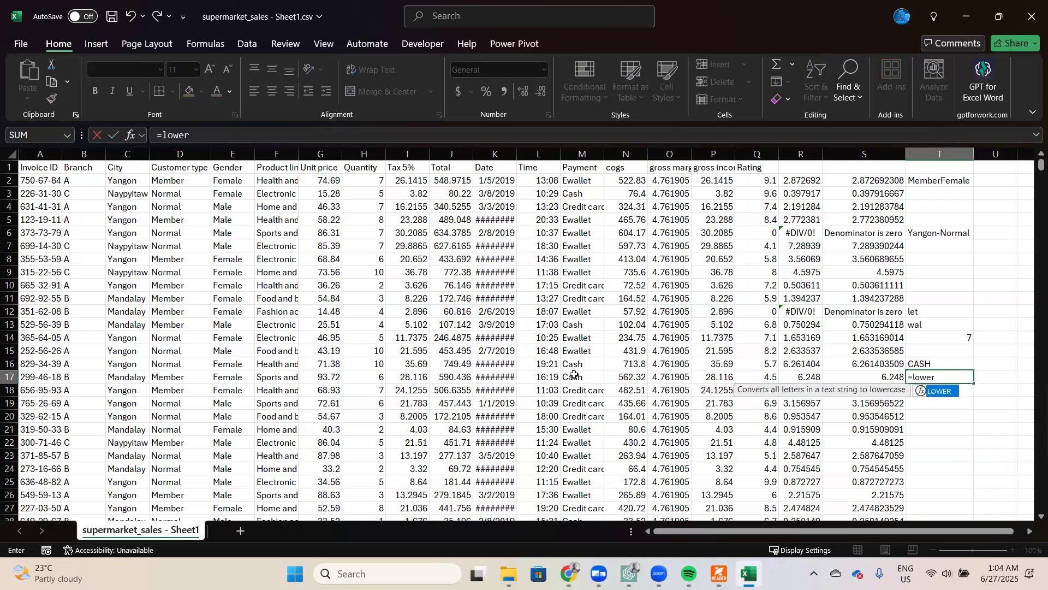
left_click(575, 376)
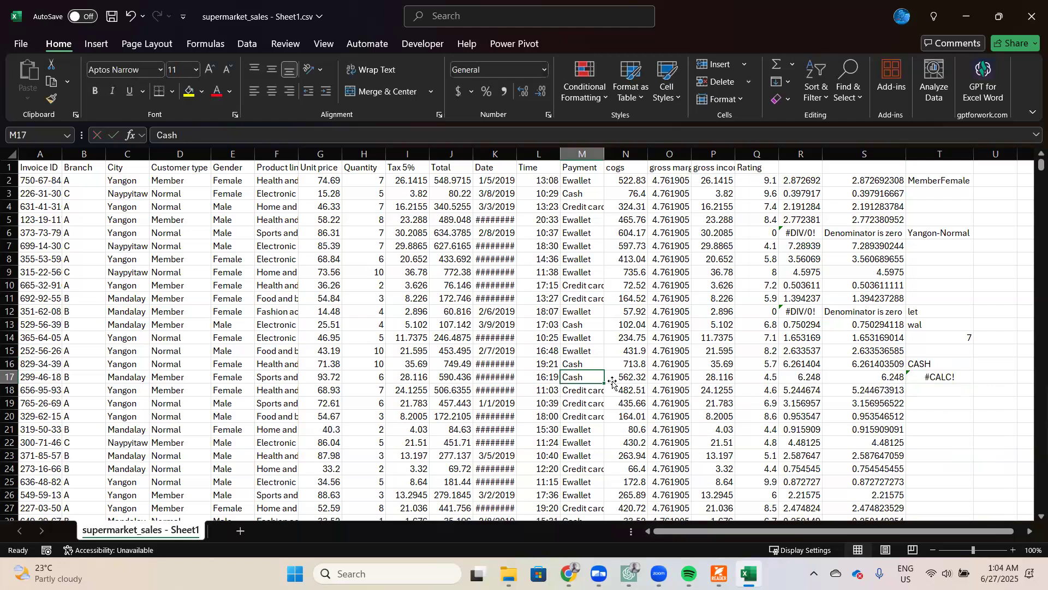
Replace the incomplete formula in T17 with a LOWER function that converts the payment method in M17 to lowercase.
left_click(926, 377)
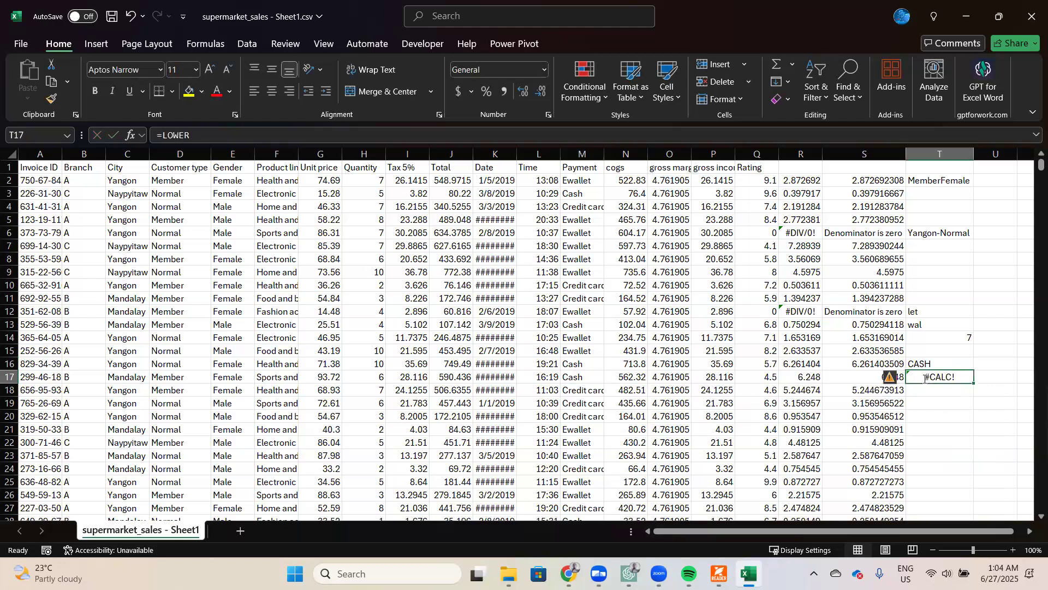
key("BackSpace")
type("lo")
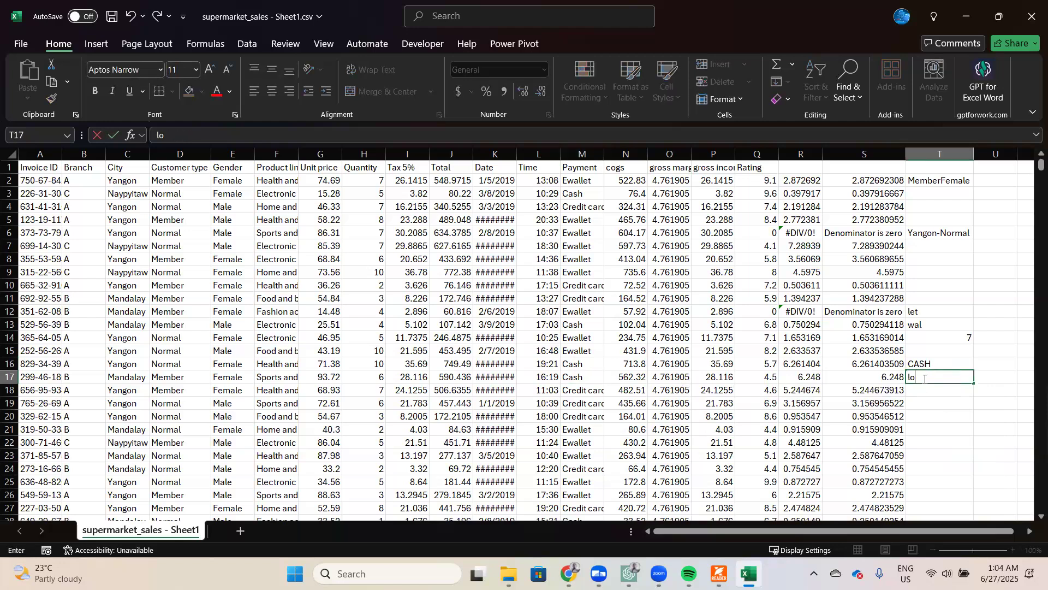
key("Home")
type("=lo")
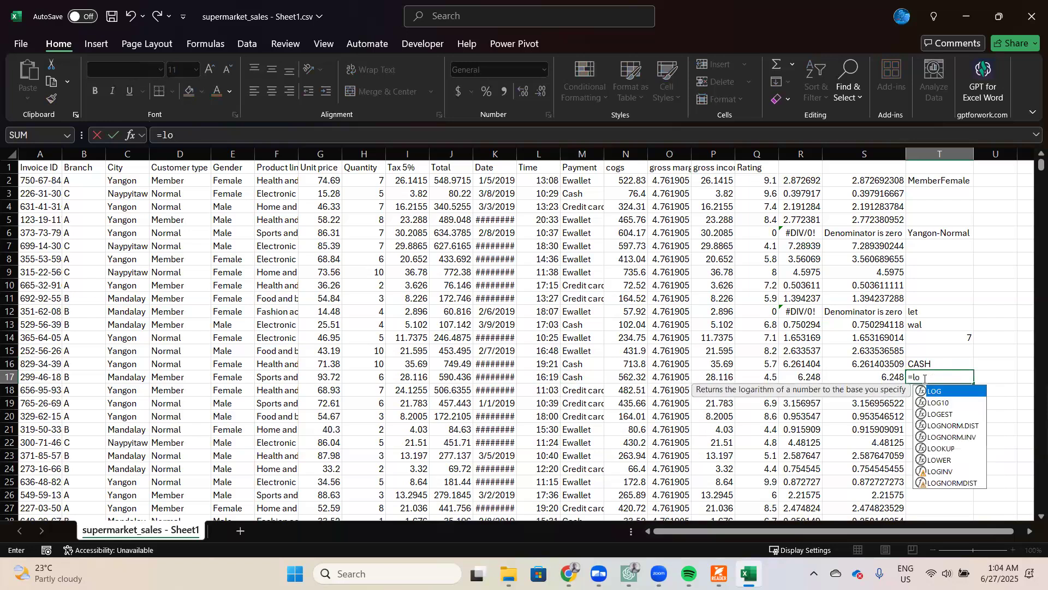
type("we")
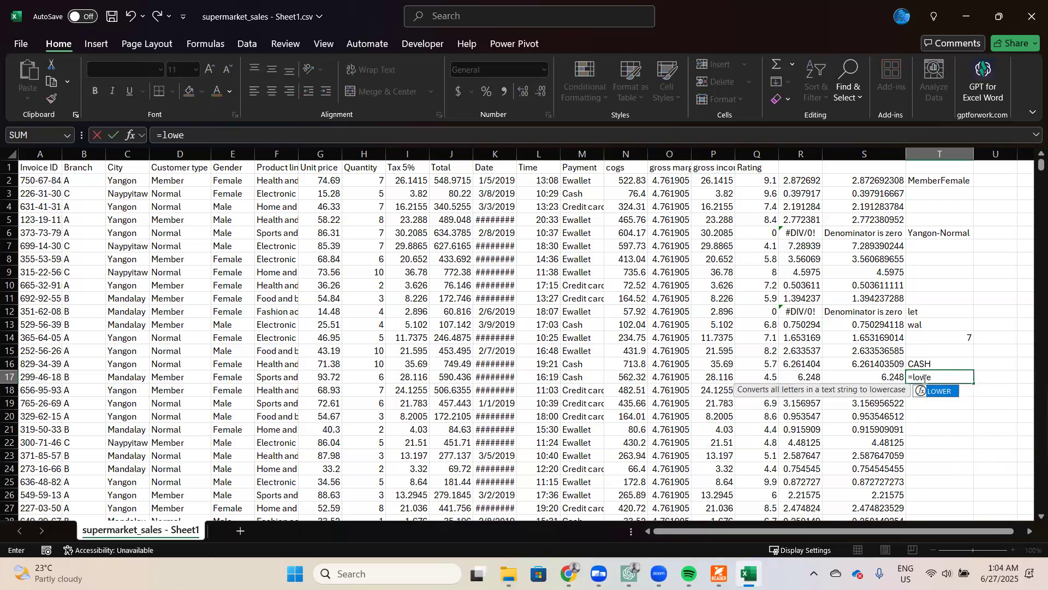
key("Tab")
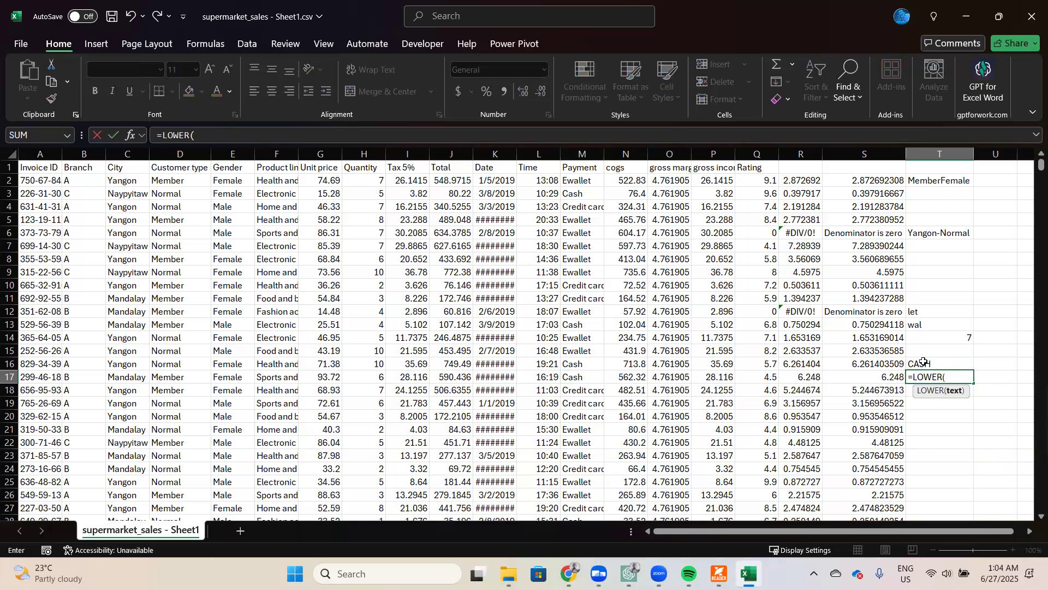
left_click(569, 376)
key("Return")
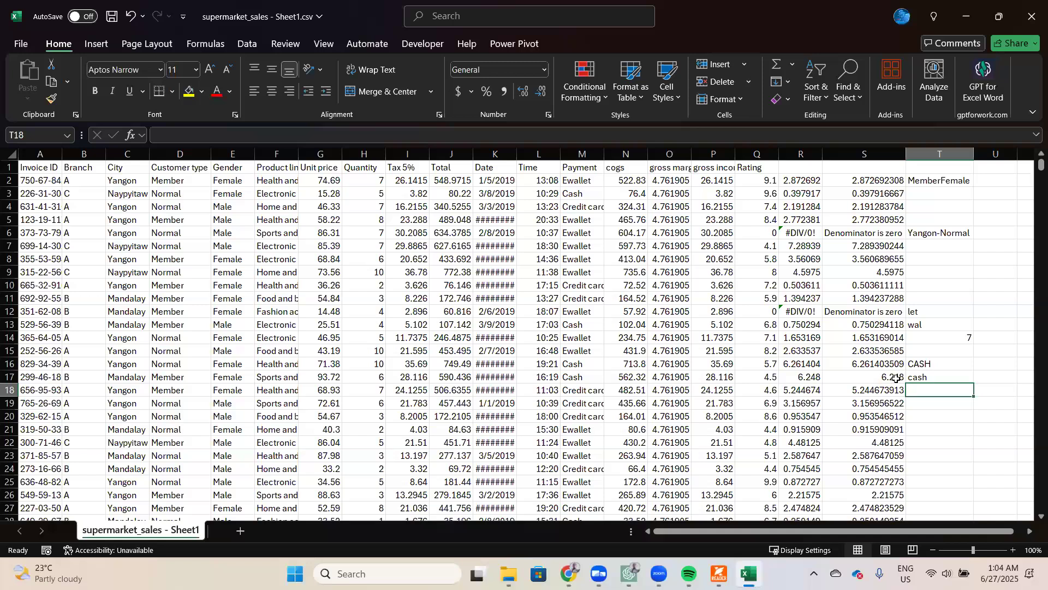
In T18, convert the payment method in M18 to proper case with the PROPER function.
type("=")
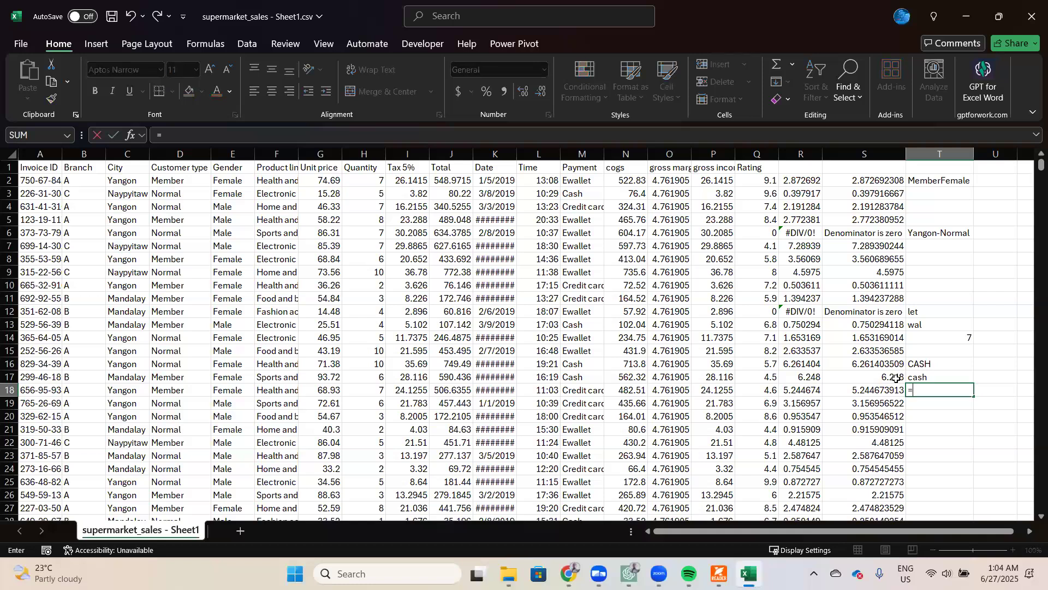
type("proper")
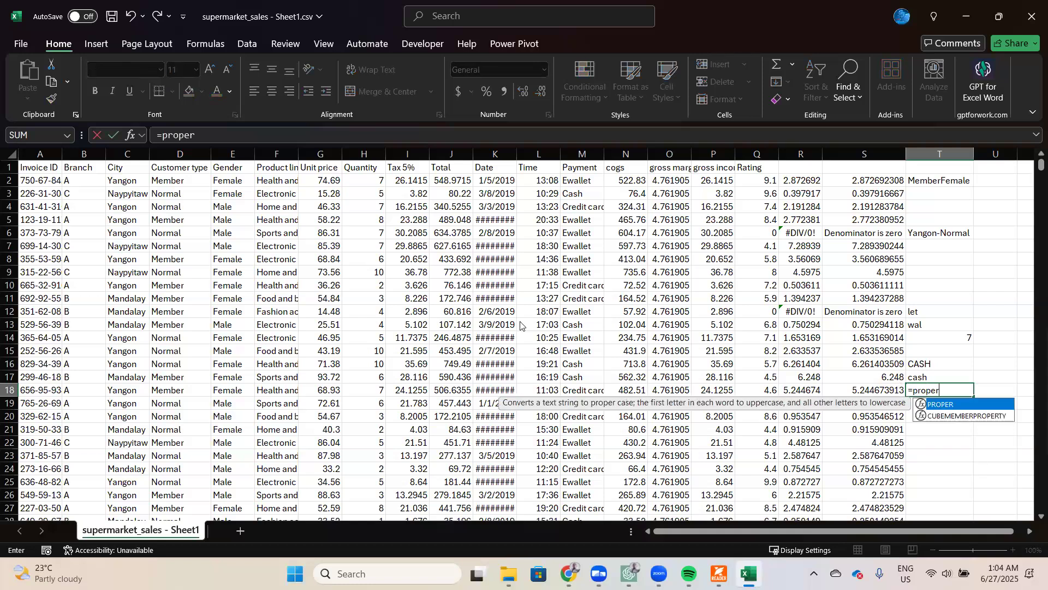
key("Tab")
key("Return")
key("Return")
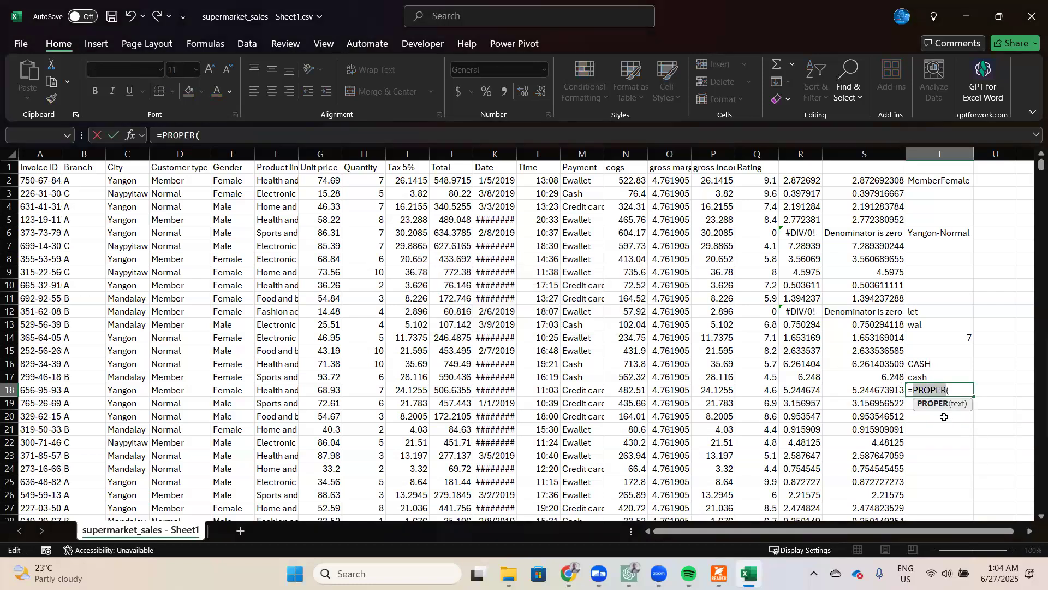
left_click(953, 390)
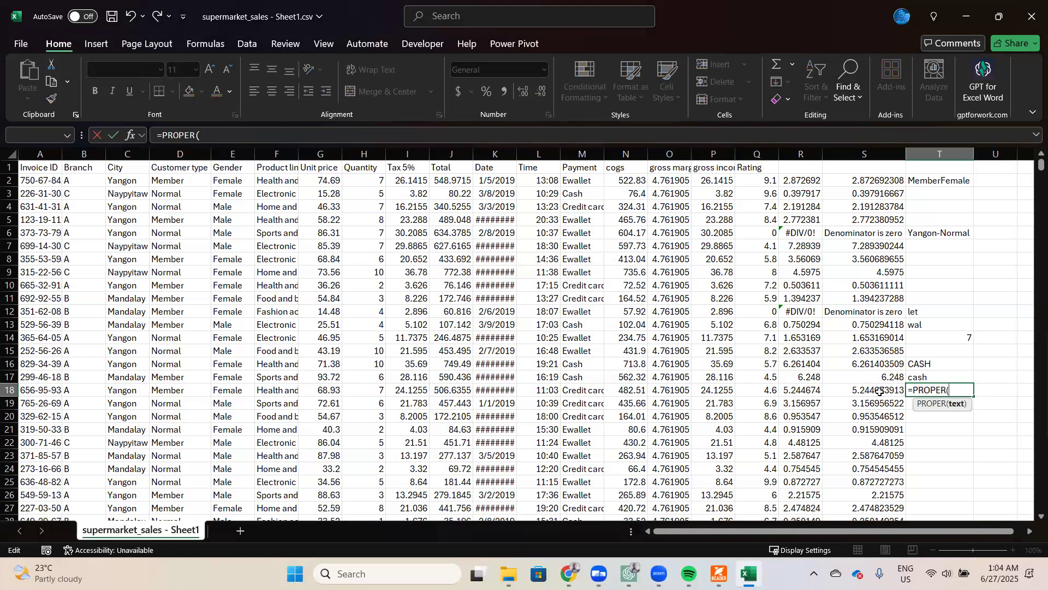
left_click(574, 391)
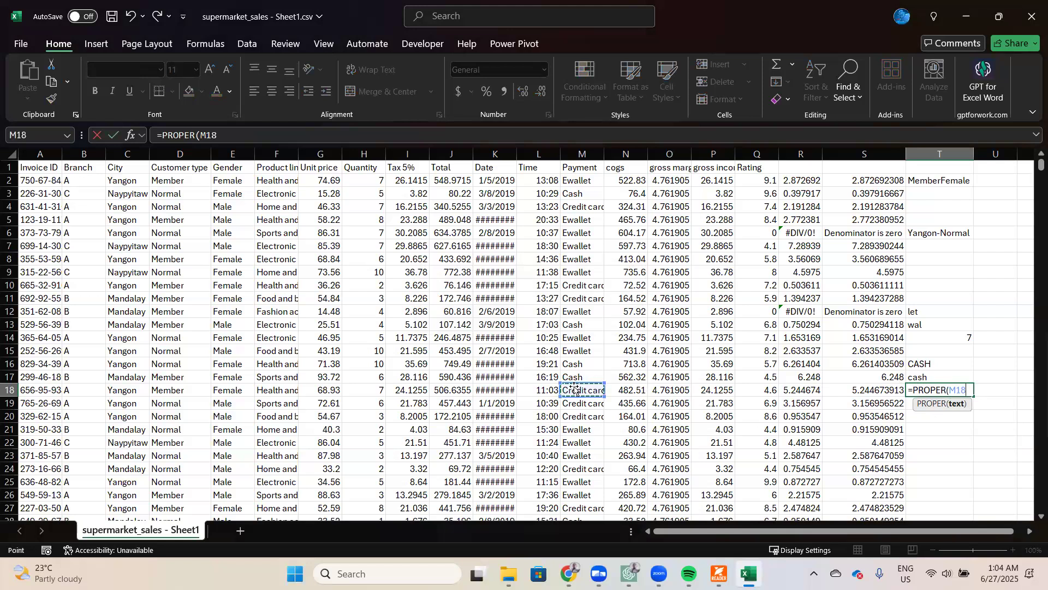
type(")")
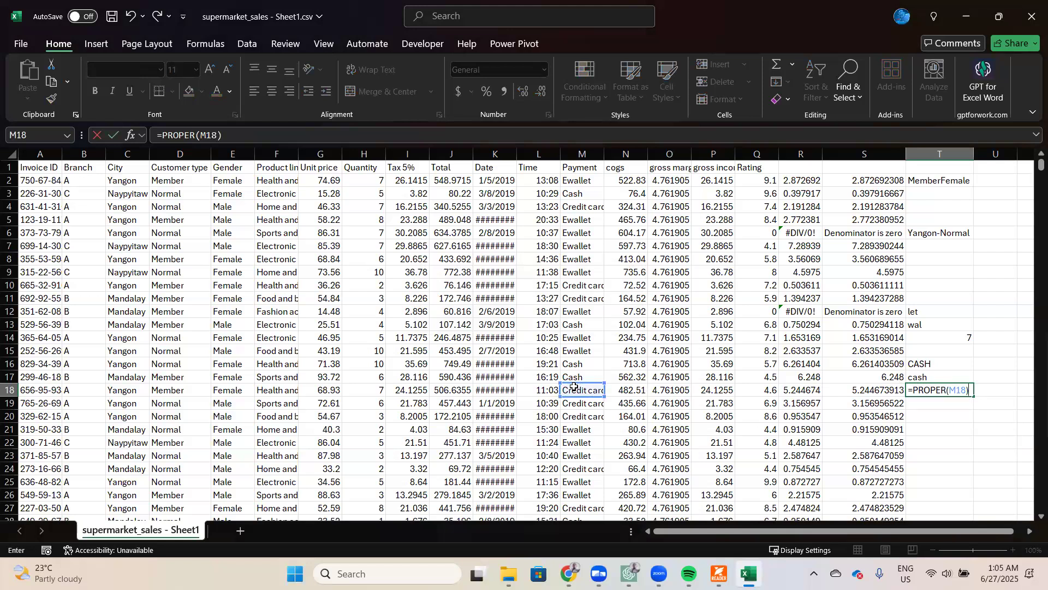
key("Return")
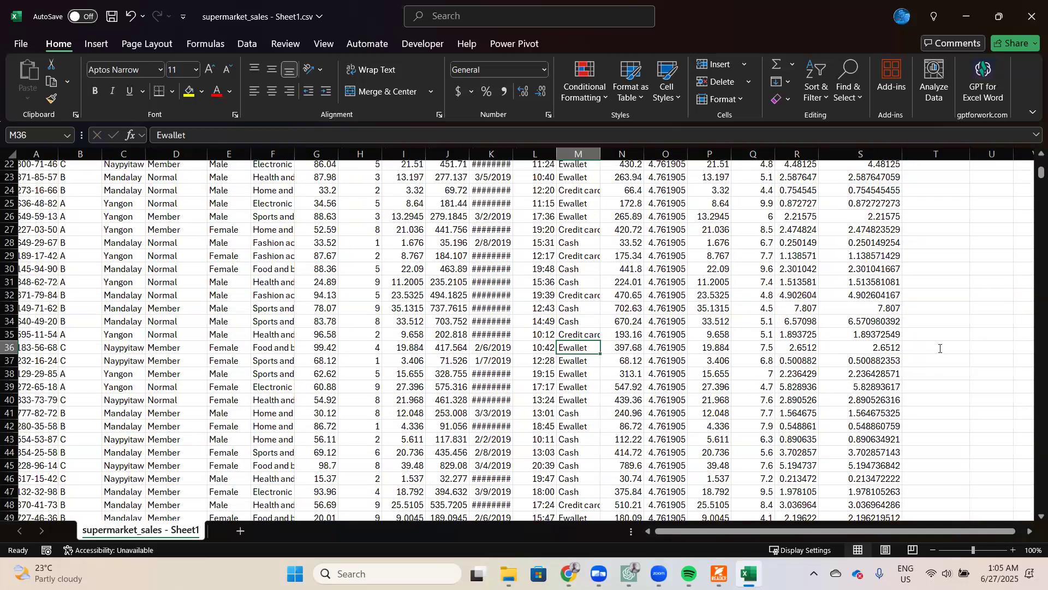
In T36, find the position of "wa" in the payment method with =FIND("wa",M36,1).
left_click(940, 348)
type("=")
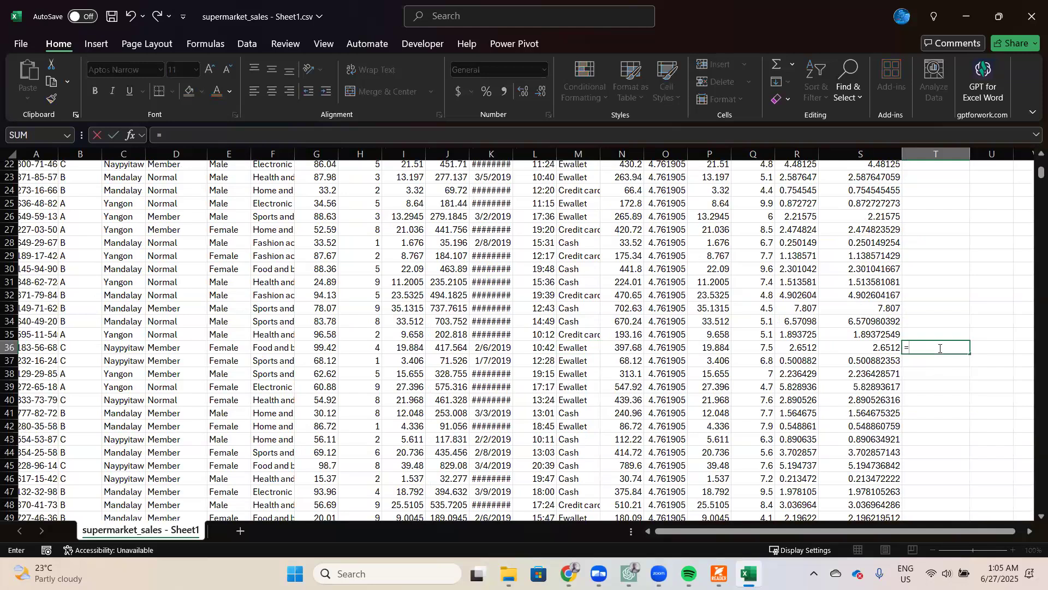
type("find")
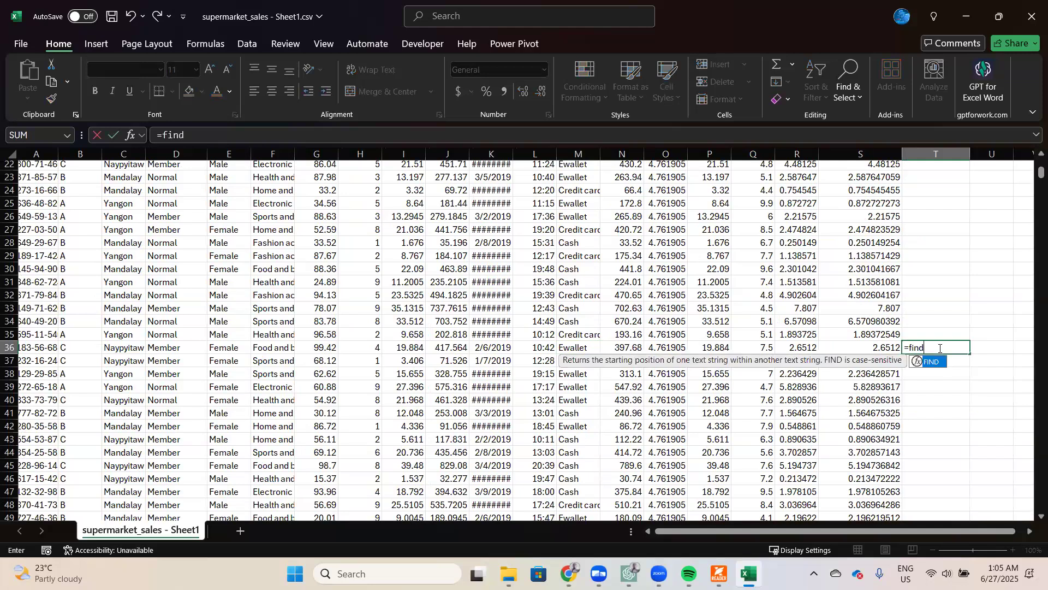
key("Tab")
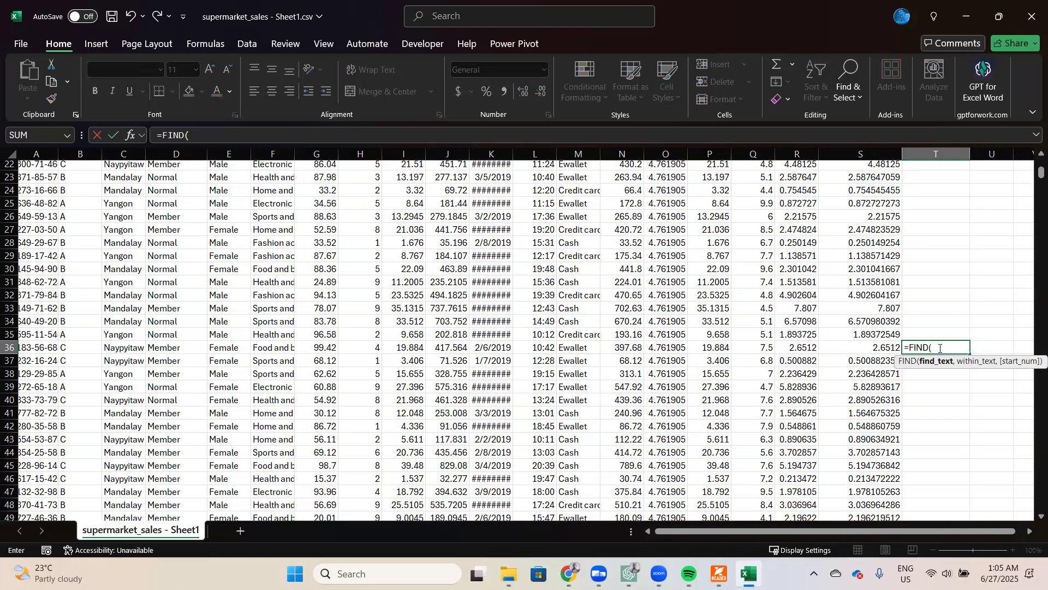
type("wa")
key("BackSpace")
key("BackSpace")
type("wa\",")
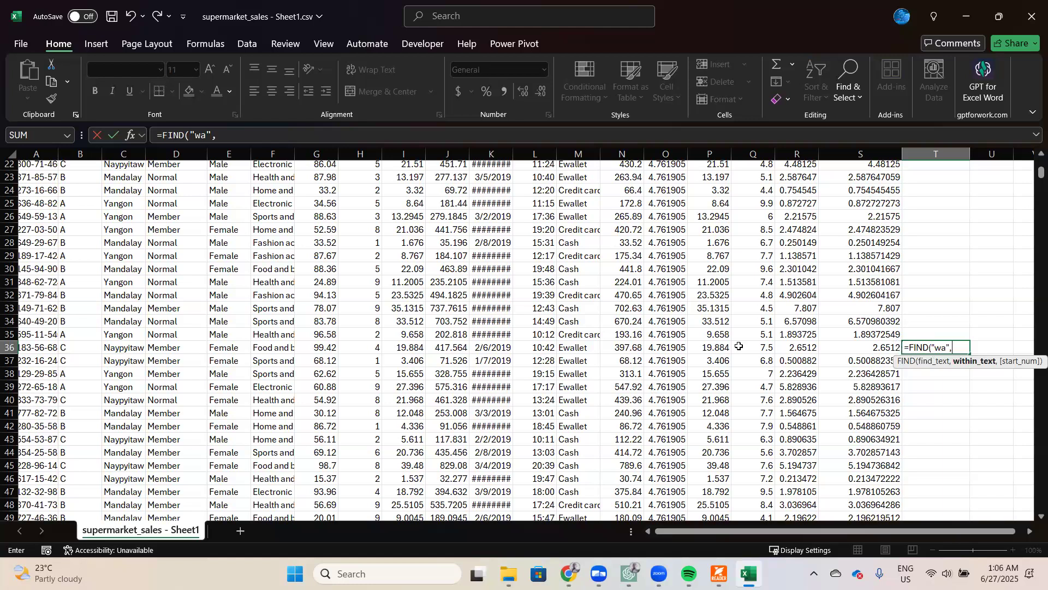
left_click(577, 347)
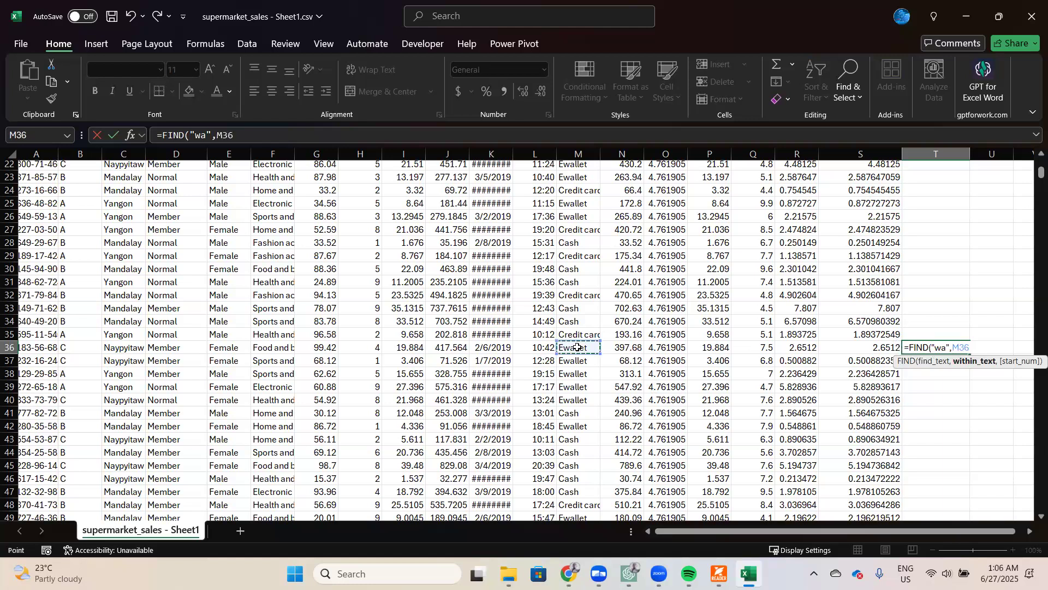
type(",")
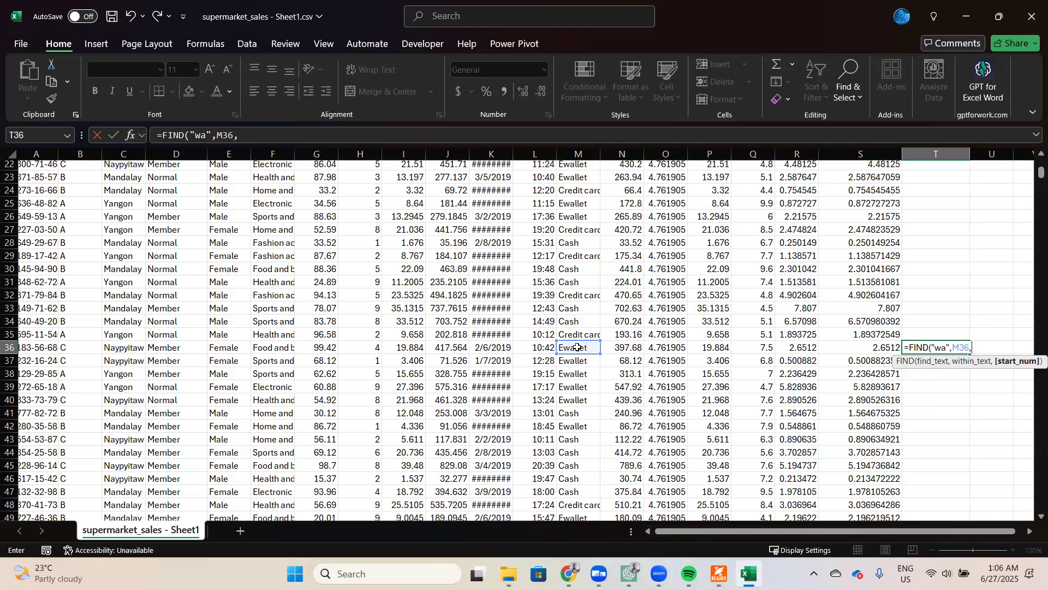
type("1)")
key("Return")
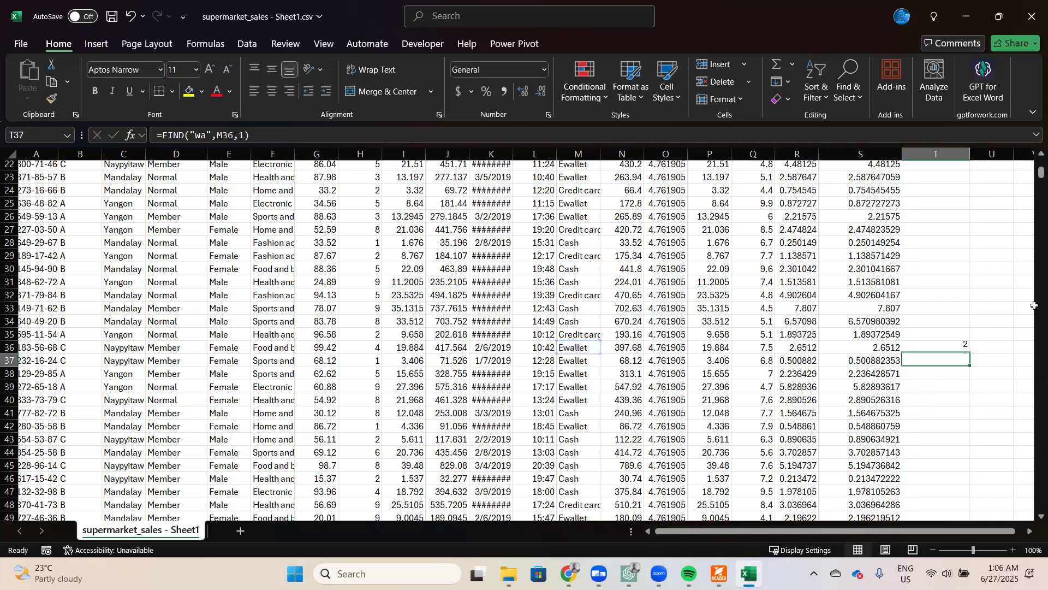
Fill the FIND formula from T36 down column T for the rows below.
key("Up")
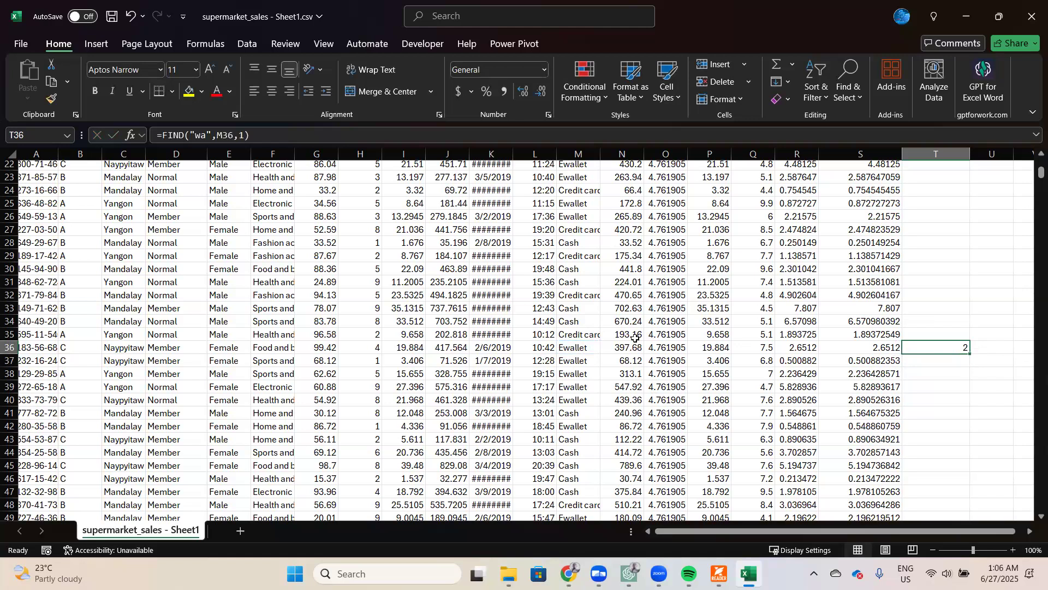
left_click(574, 349)
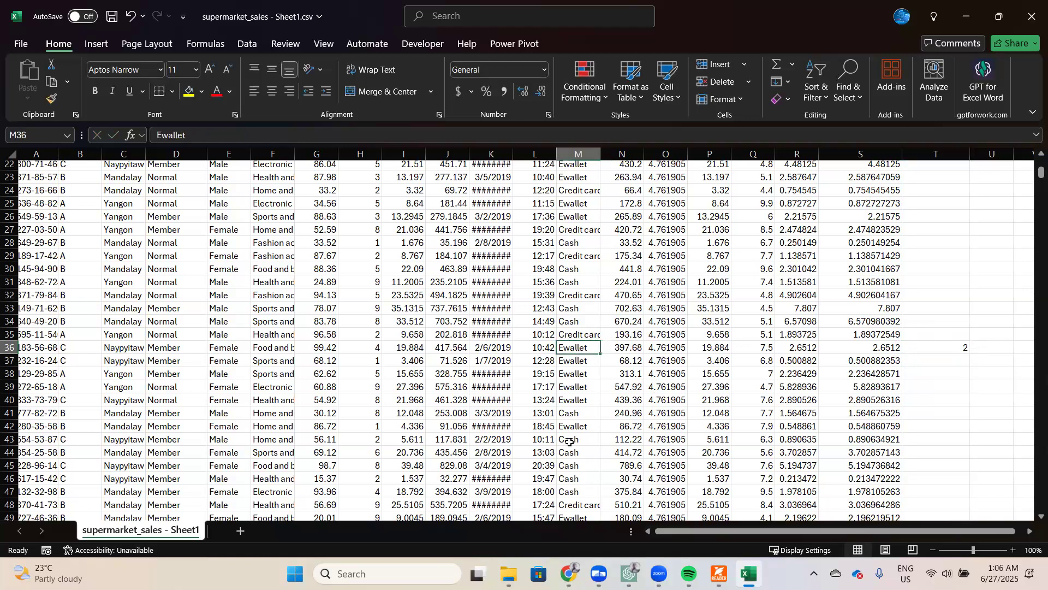
key("ctrl+Right")
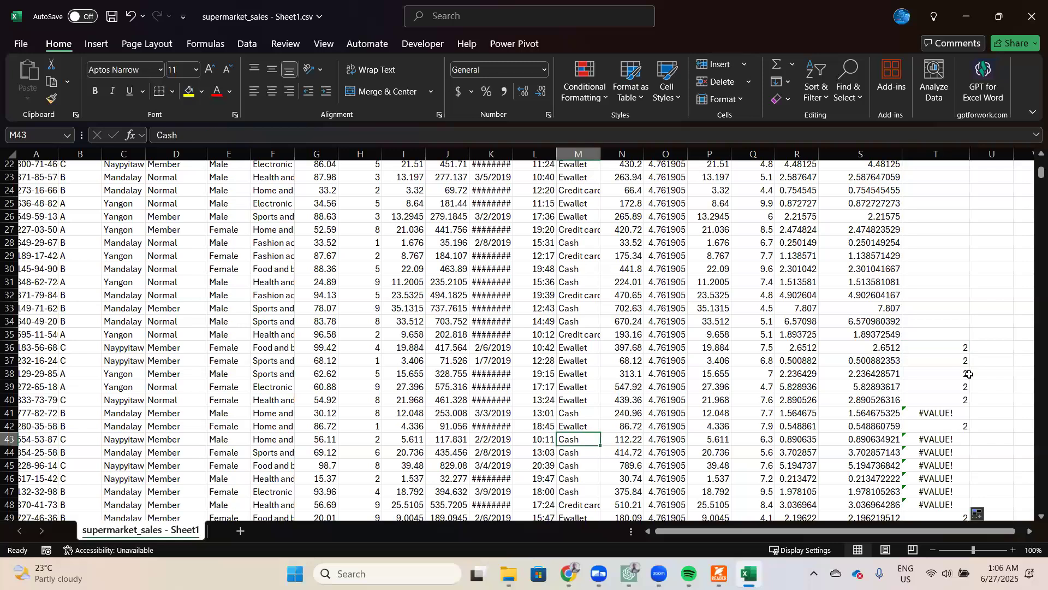
Compare the FIND results in column T with the payment methods in column M and examine the search text in T36's formula.
left_click(948, 439)
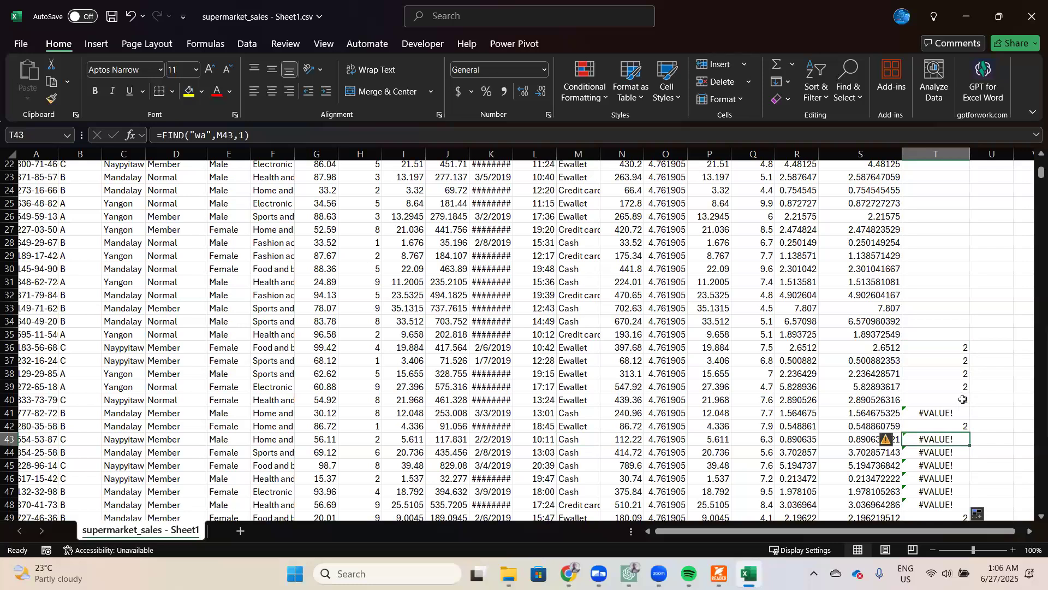
left_click_drag(955, 349, 956, 387)
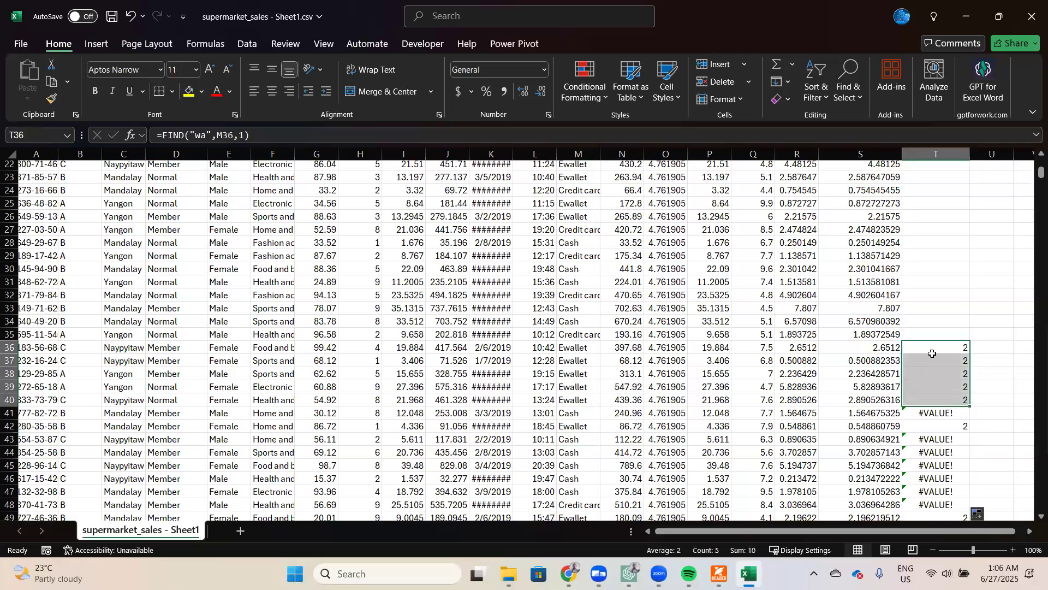
left_click(575, 362)
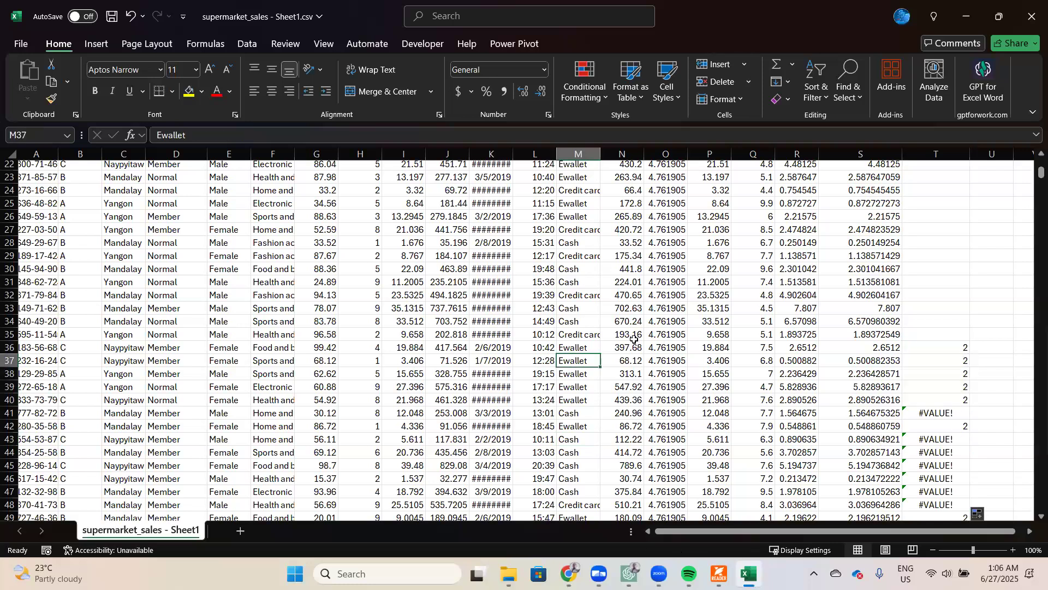
left_click_drag(960, 335, 958, 350)
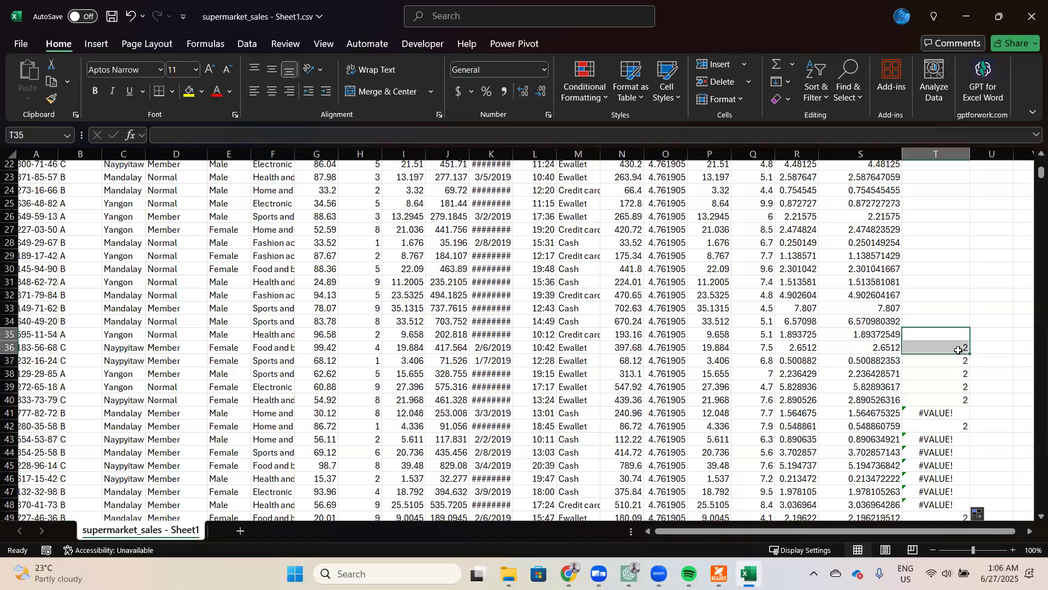
left_click(959, 350)
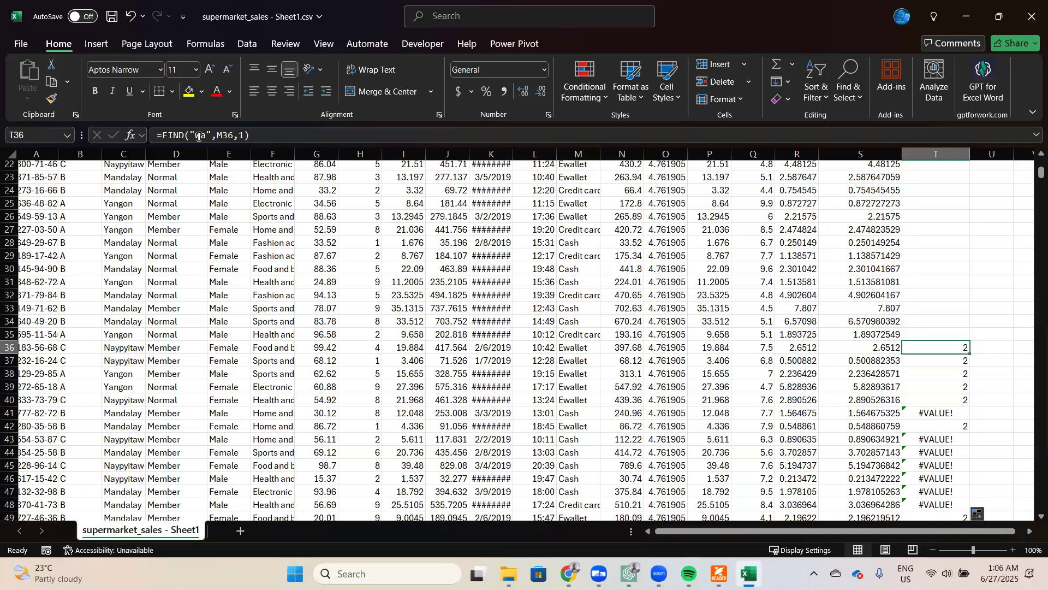
left_click_drag(205, 136, 199, 135)
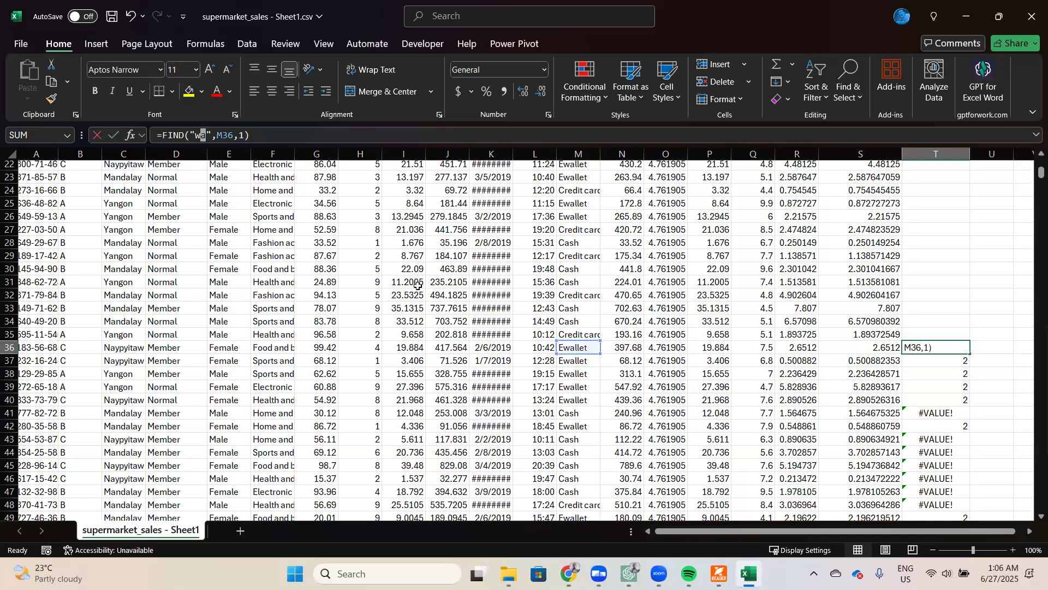
key("shift+Left")
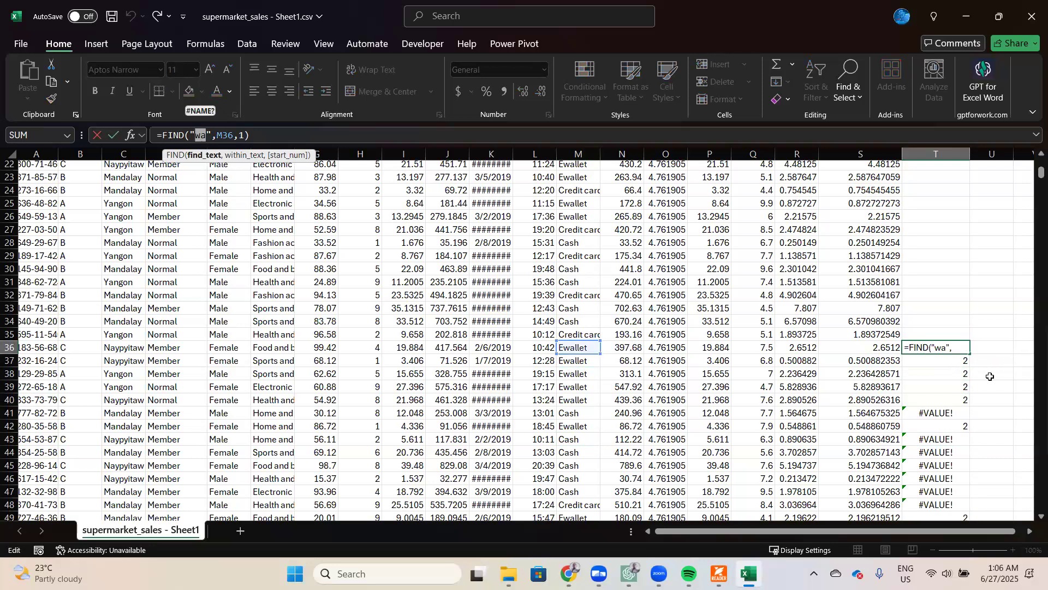
left_click(991, 362)
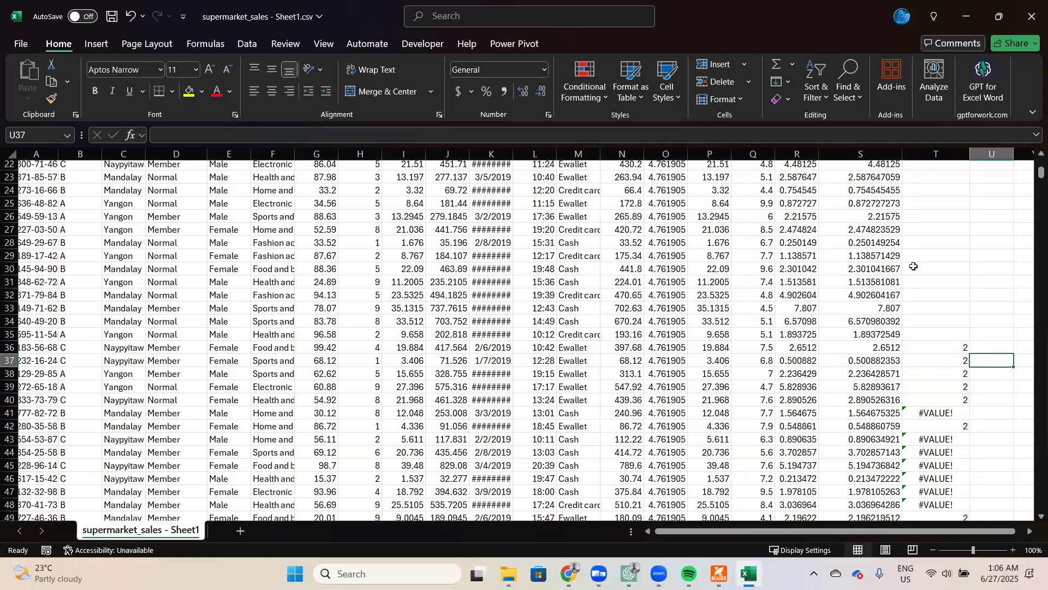
Widen the Date column to show full dates, and enter the current date in U6 with the TODAY function.
scroll(908, 262, "down", 8)
scroll(907, 262, "up", 4)
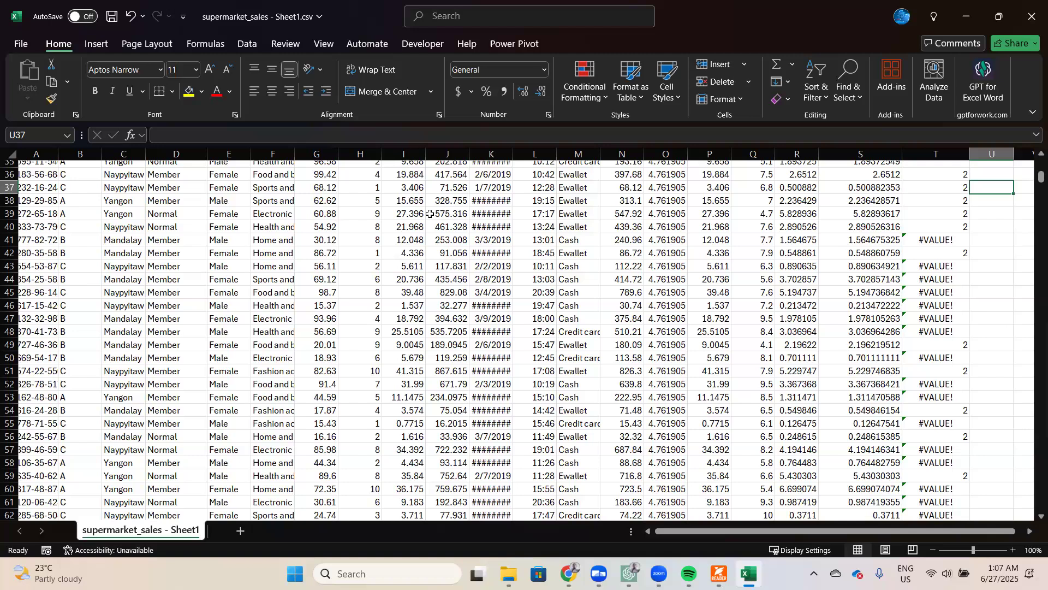
scroll(987, 251, "up", 11)
scroll(988, 251, "right", 2)
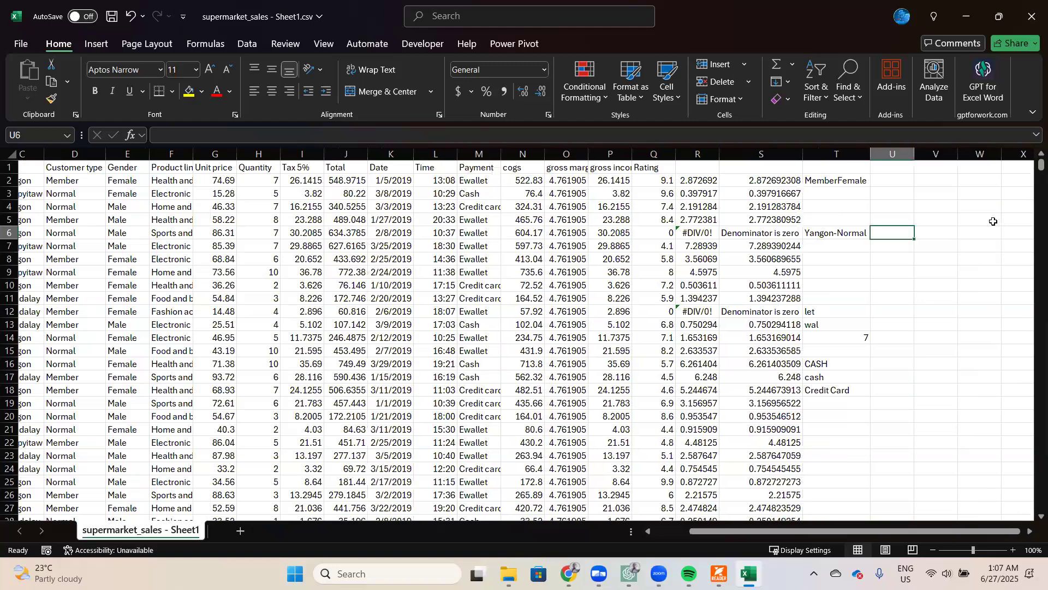
type("=")
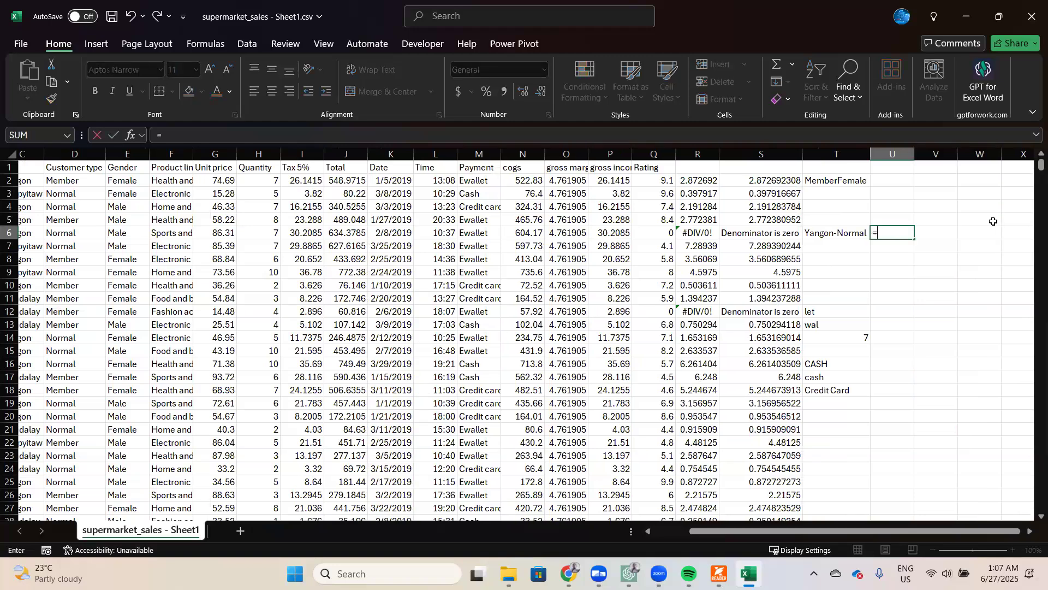
type("tod")
key("Tab")
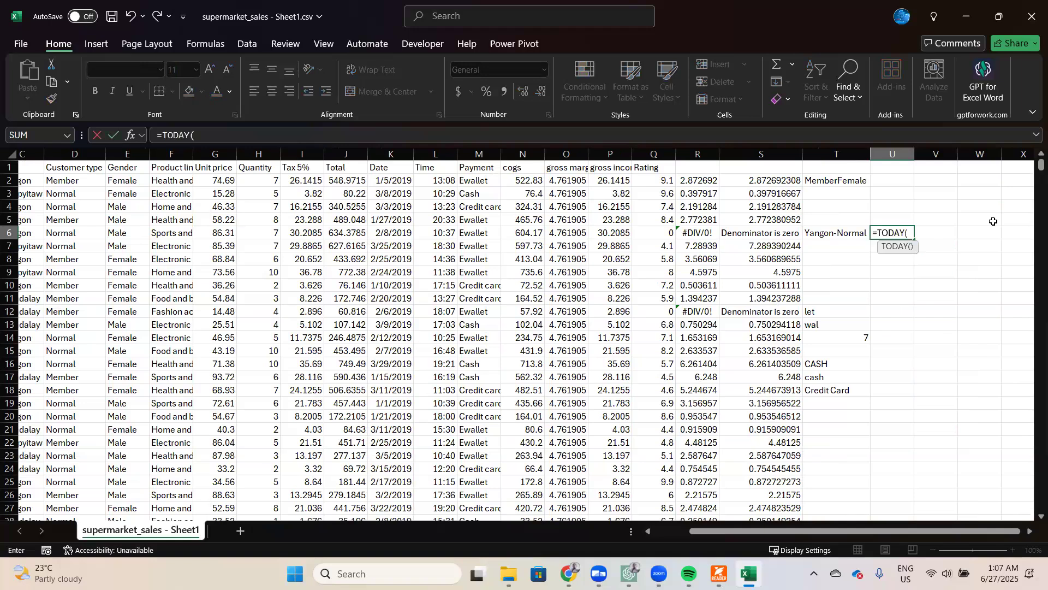
key("Return")
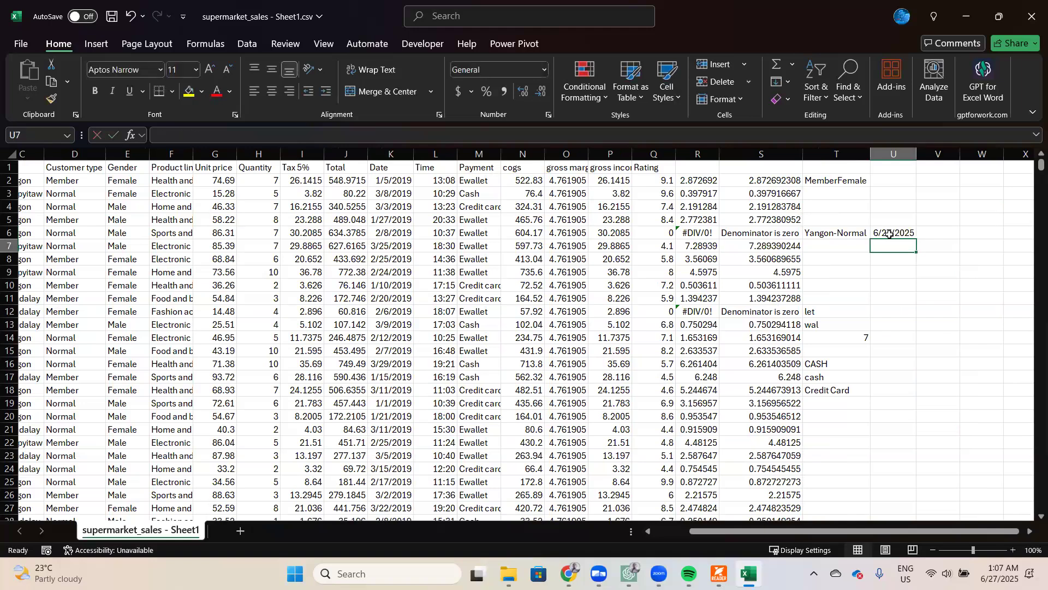
left_click(890, 233)
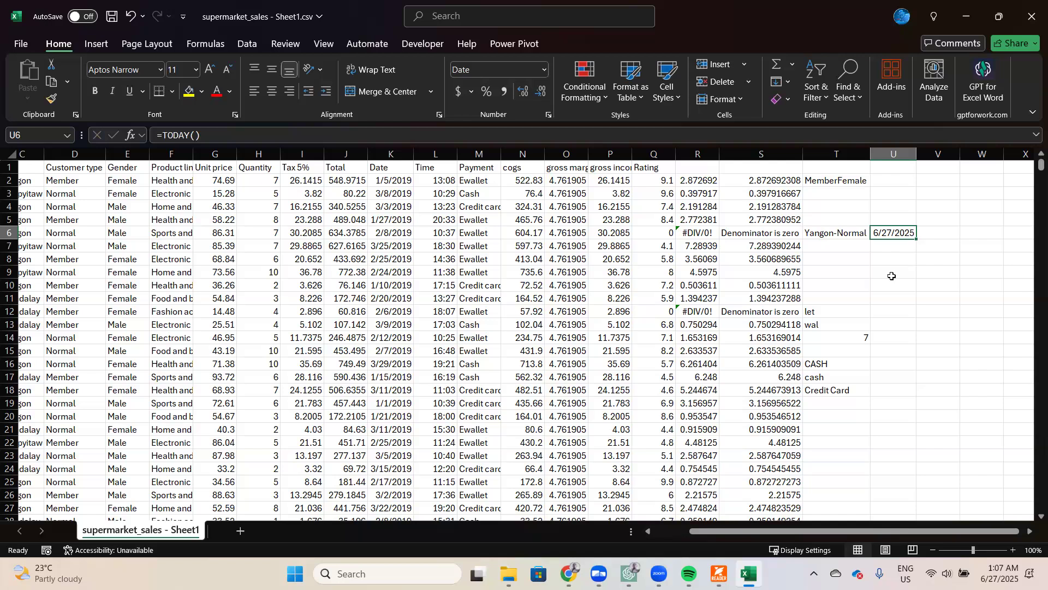
In U7, extract the day from the date in K7 with =DAY(K7), and check it against that row's date.
key("Down")
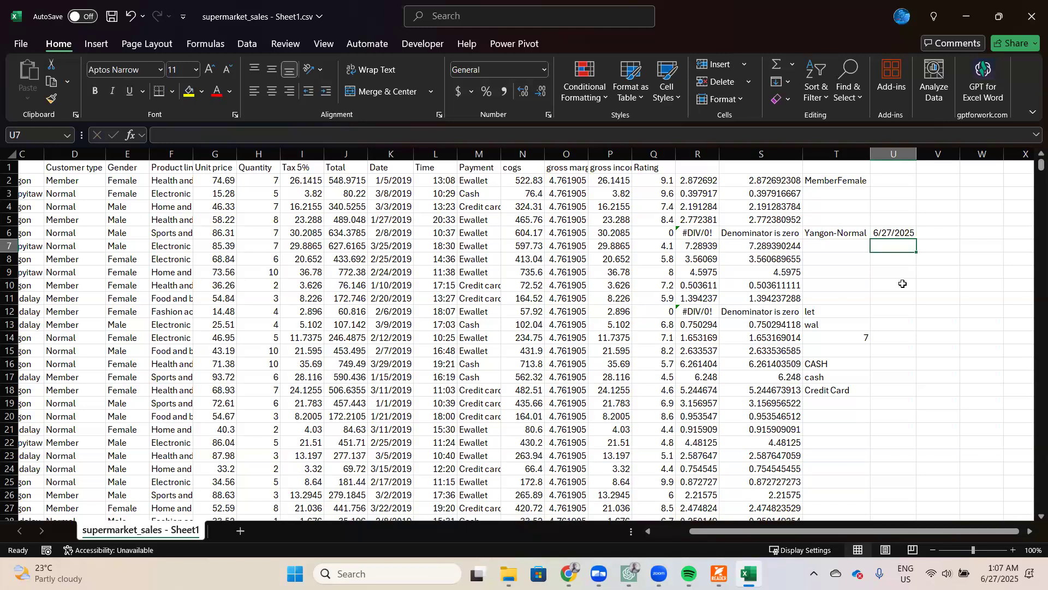
type("=")
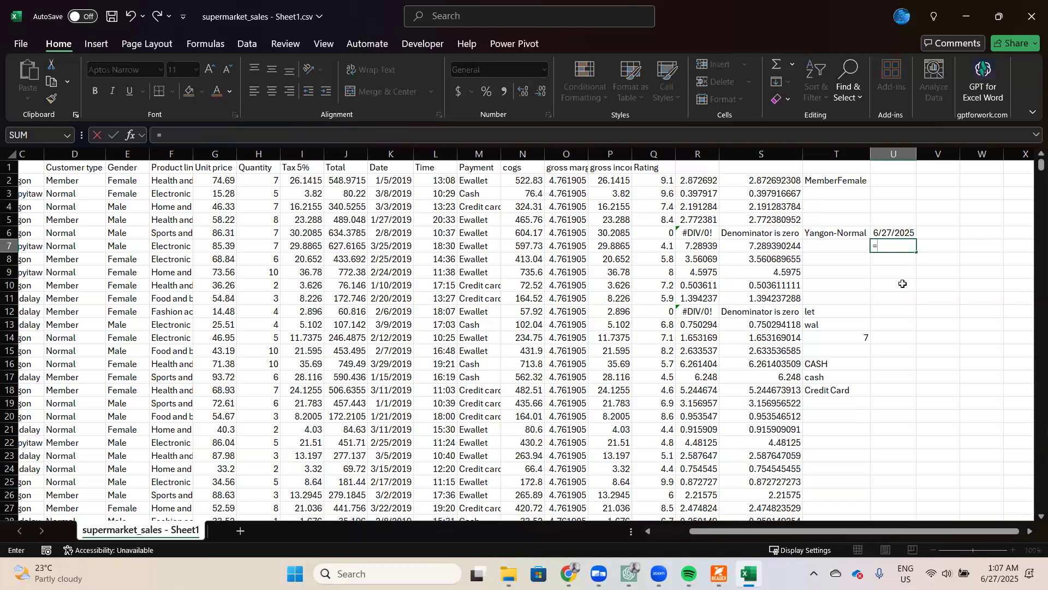
type("DAY(")
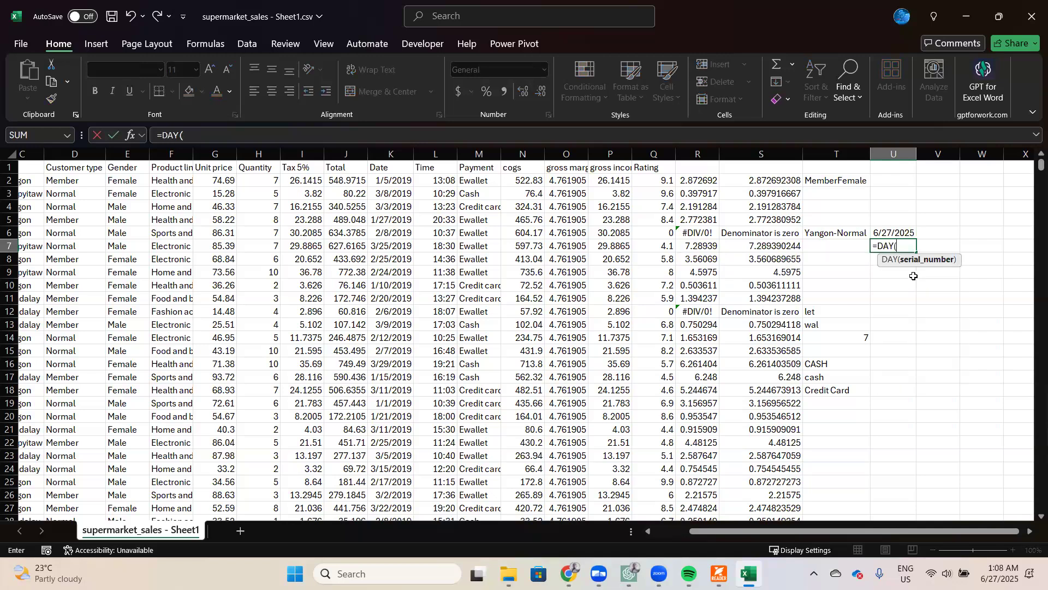
left_click(394, 245)
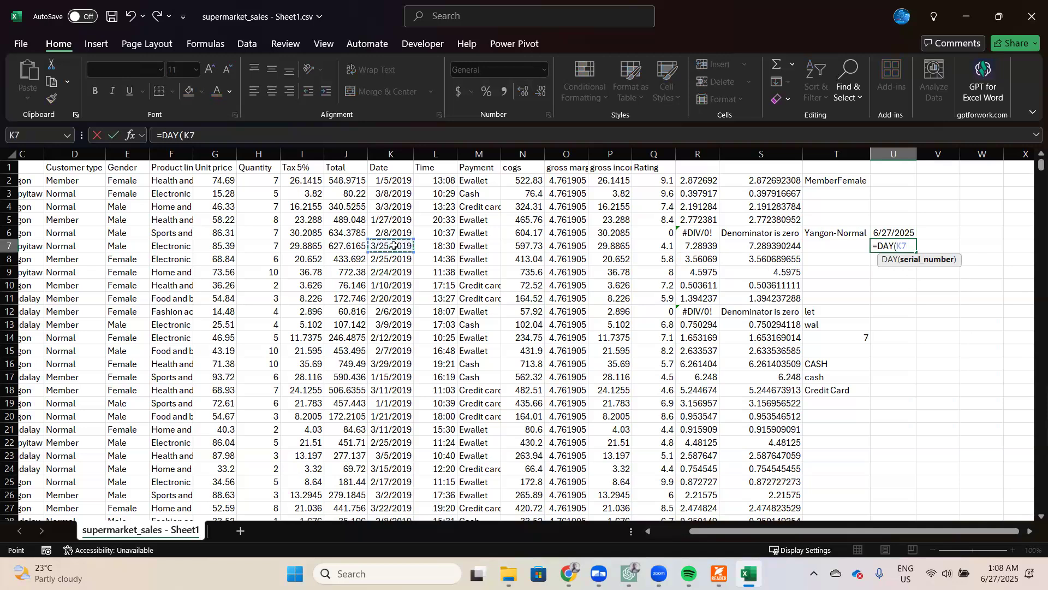
type(")")
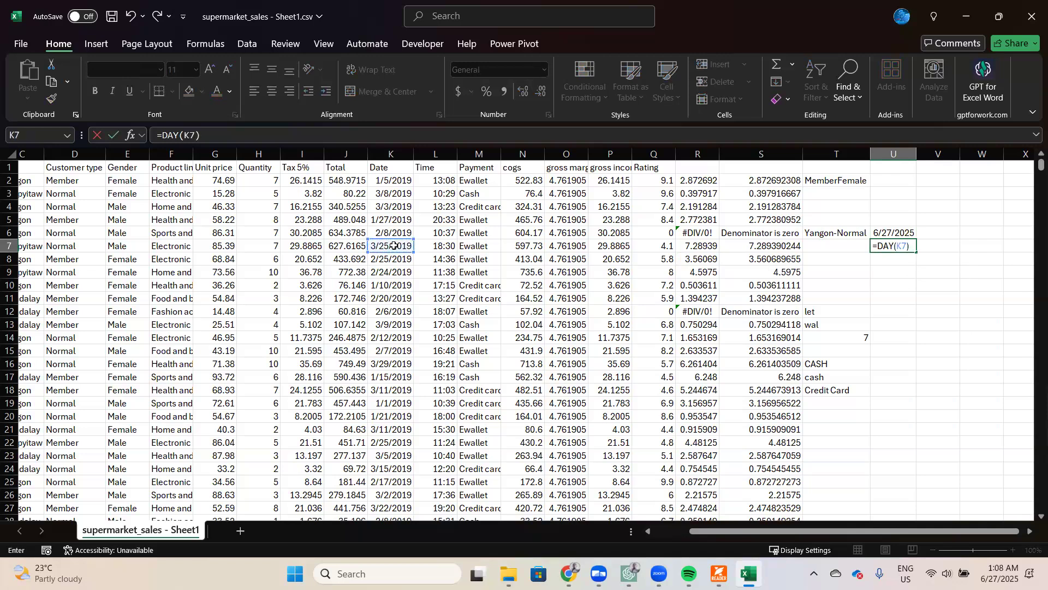
key("Return")
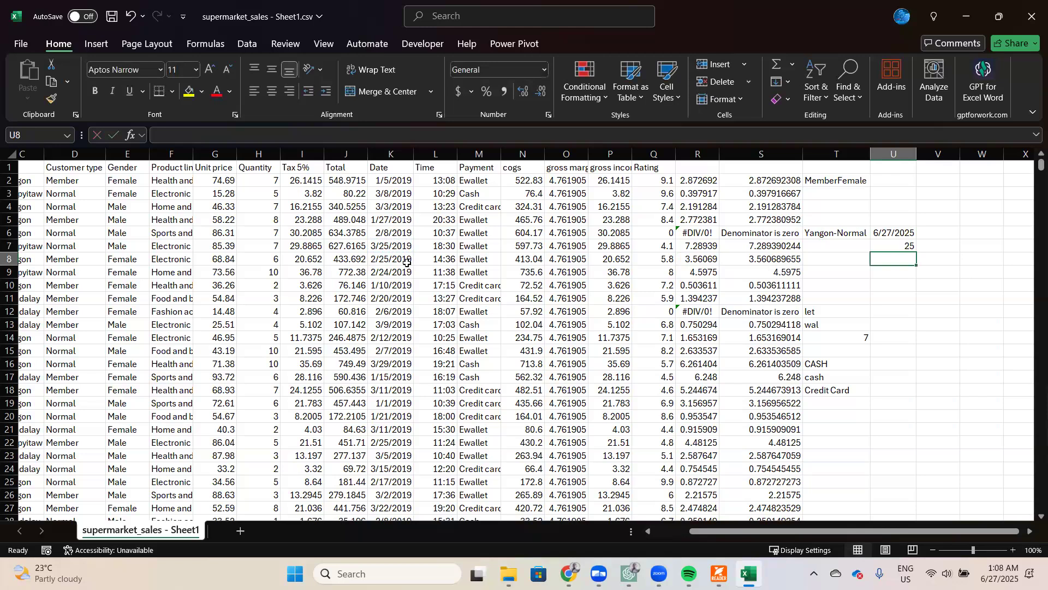
left_click(8, 259)
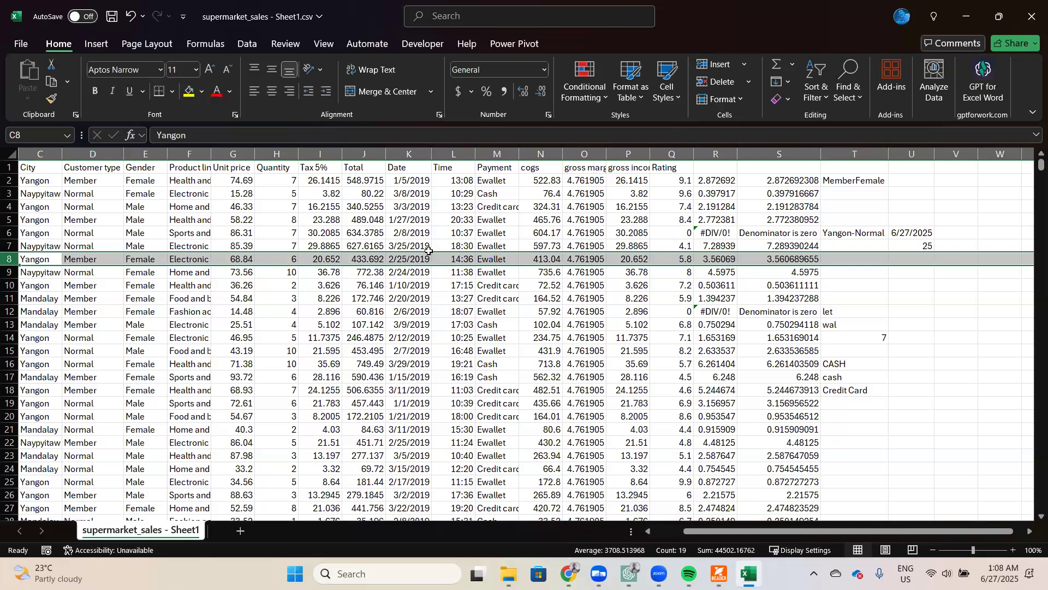
key("Up")
key("shift+space")
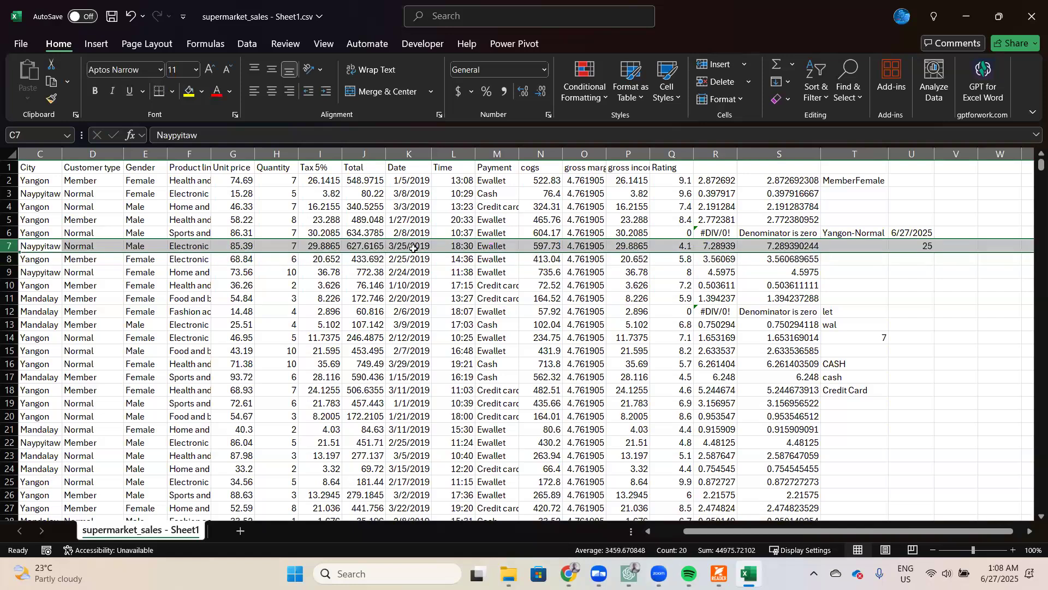
left_click(413, 247)
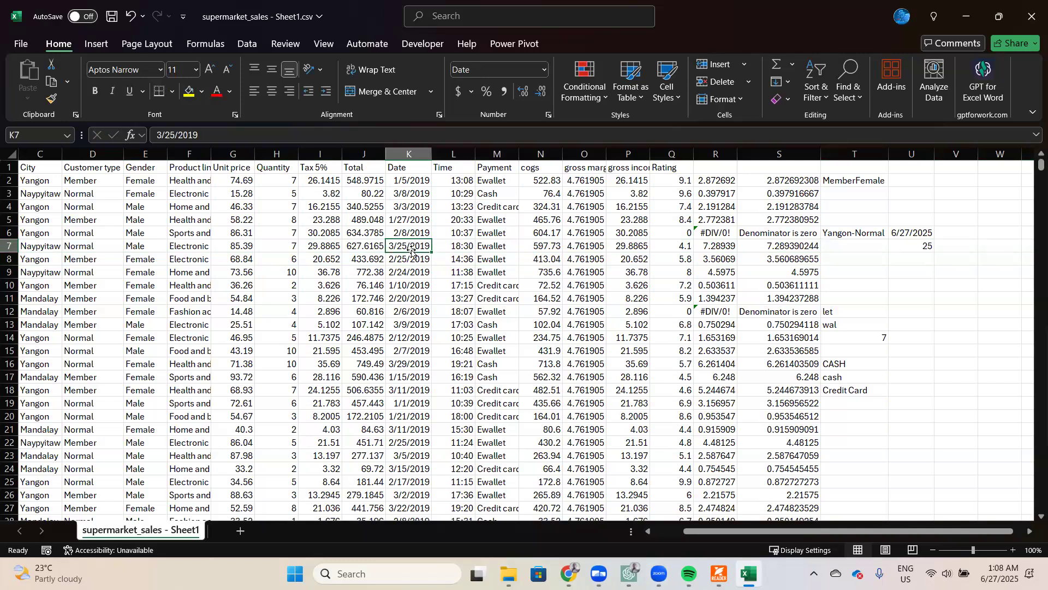
In U12, extract the month number from the date in K12 with =MONTH(K12).
left_click(403, 309)
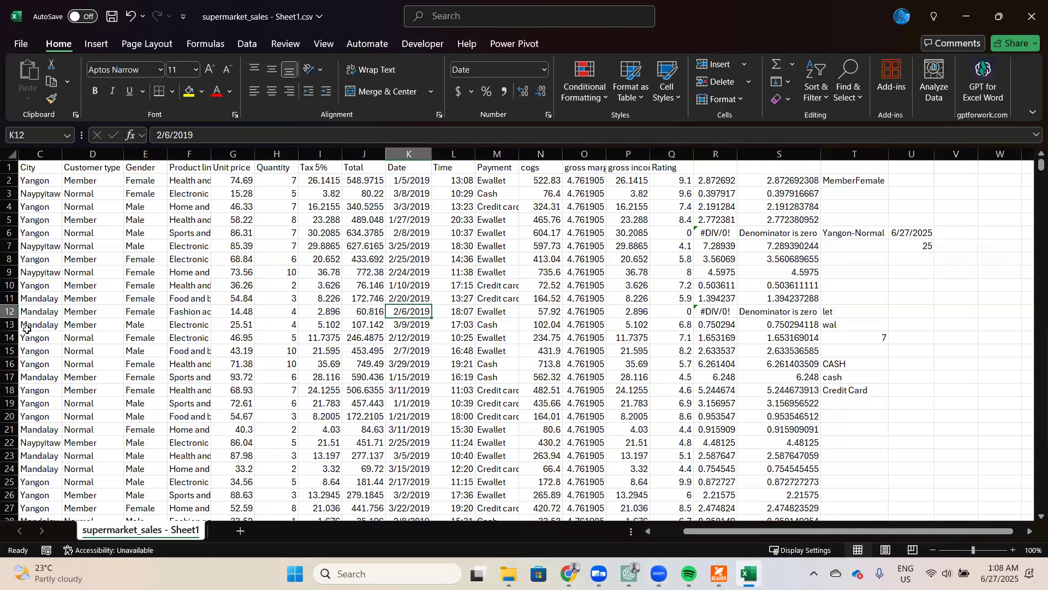
left_click(9, 312)
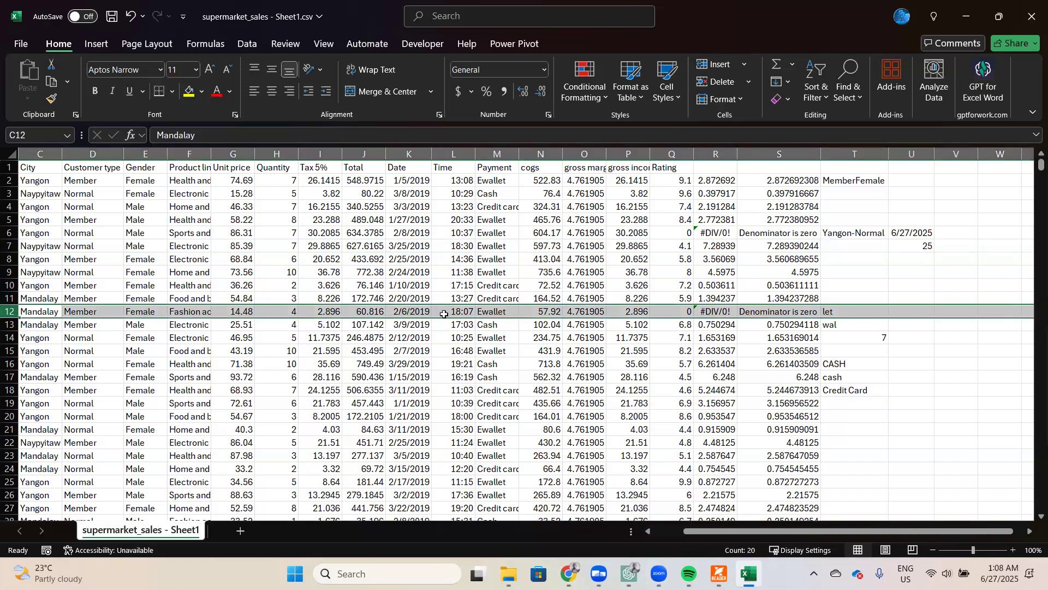
left_click(914, 311)
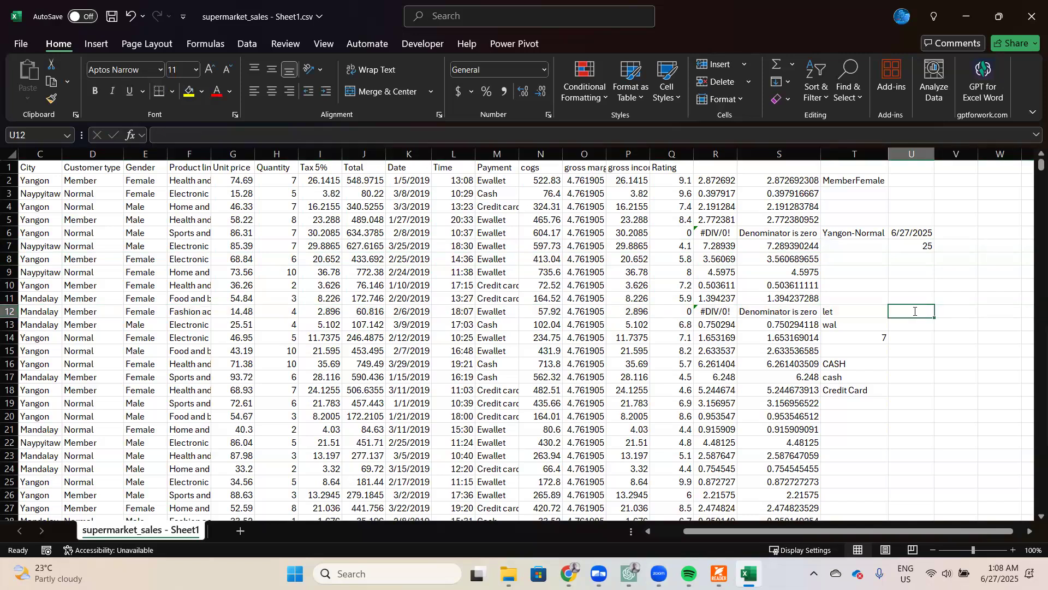
type("=")
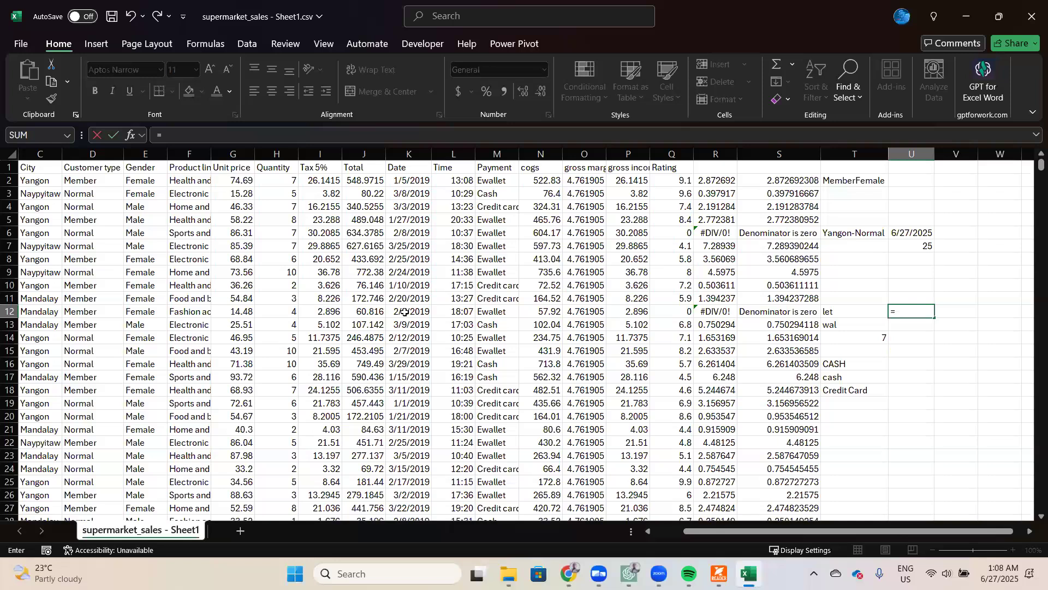
type("MONTH(")
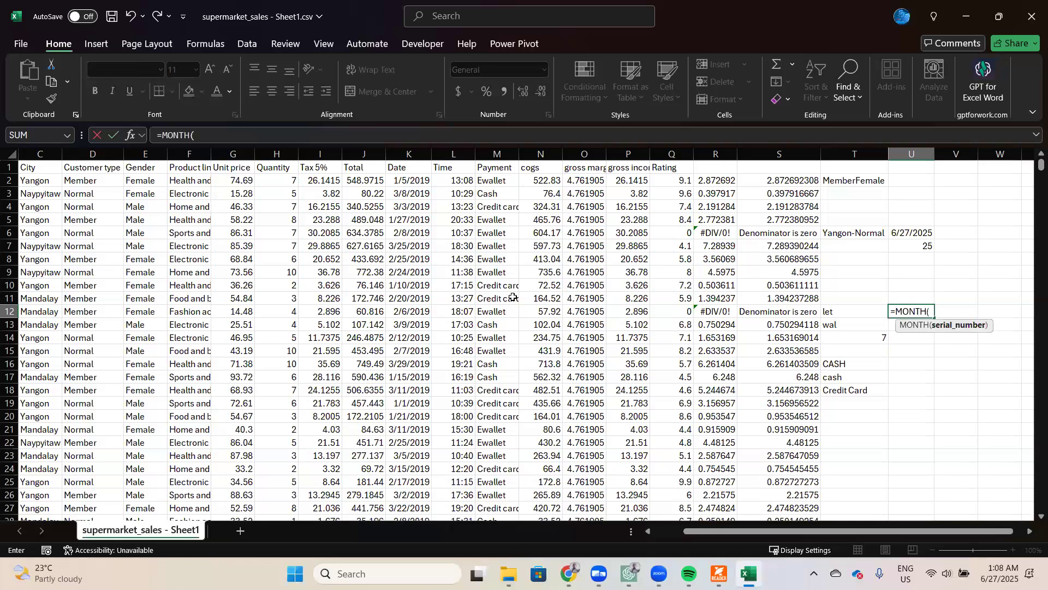
left_click(407, 311)
key("Return")
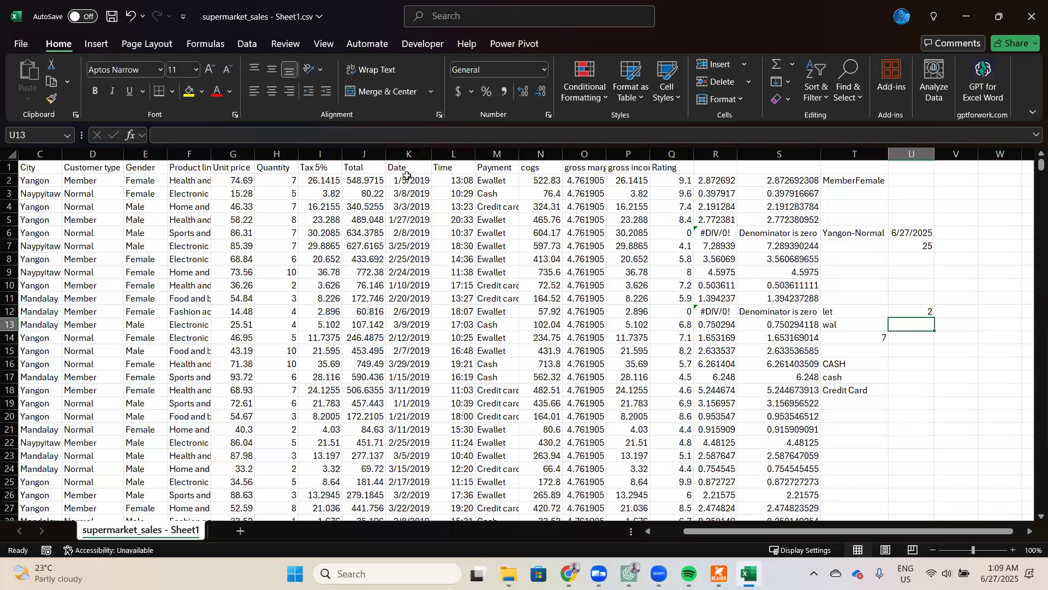
key("Up")
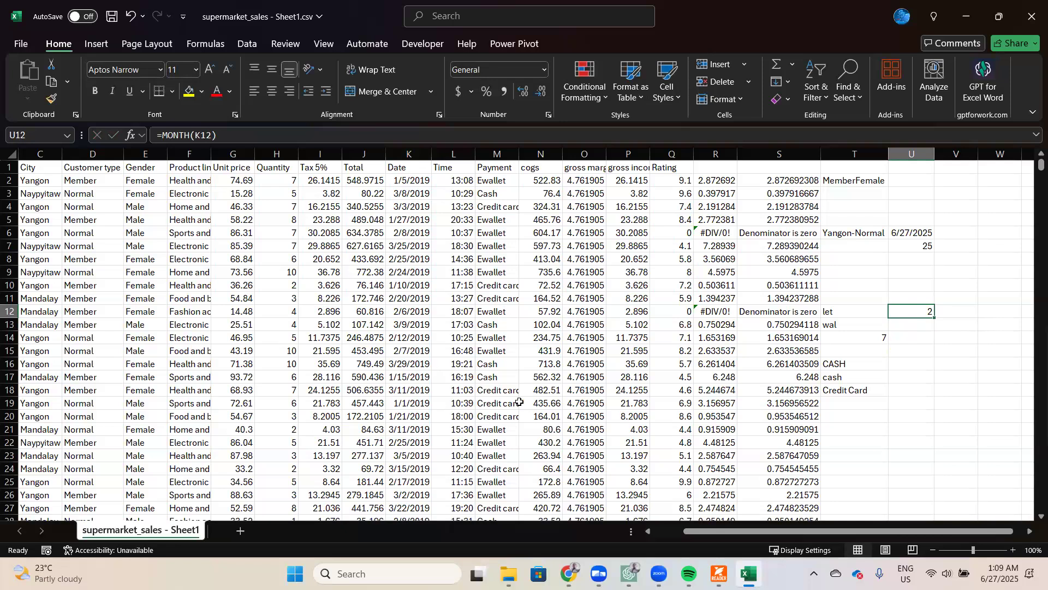
In U19, extract the year from the date in K19 with =YEAR(K19).
left_click(416, 403)
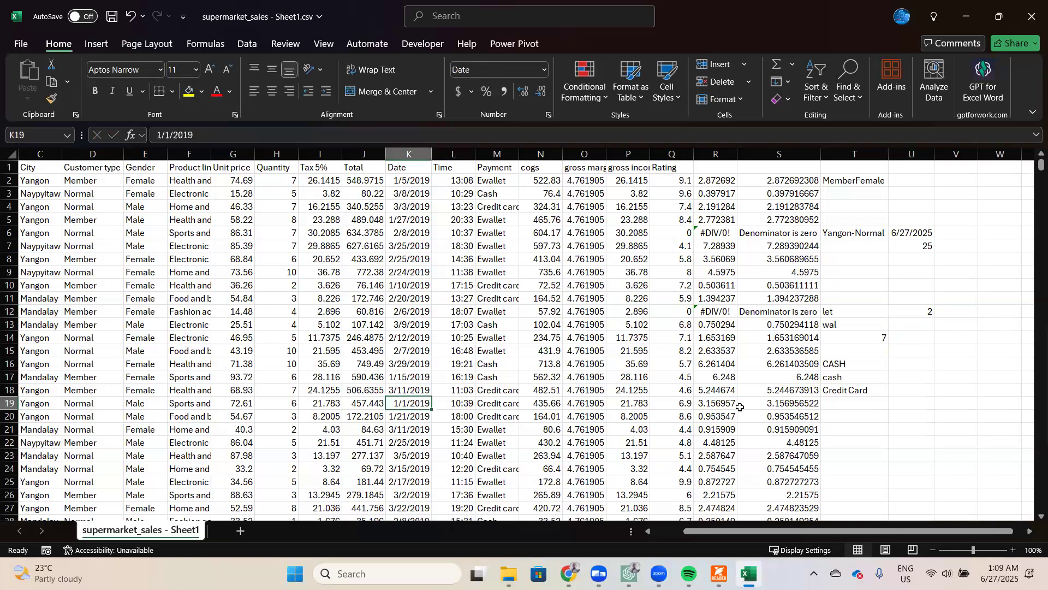
left_click(912, 399)
type("=y")
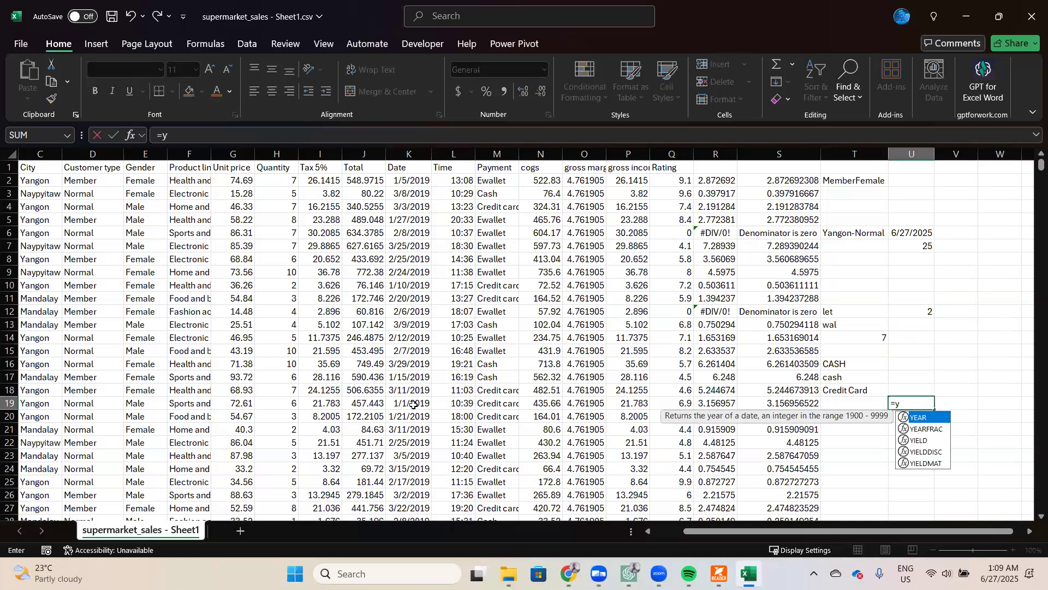
key("Tab")
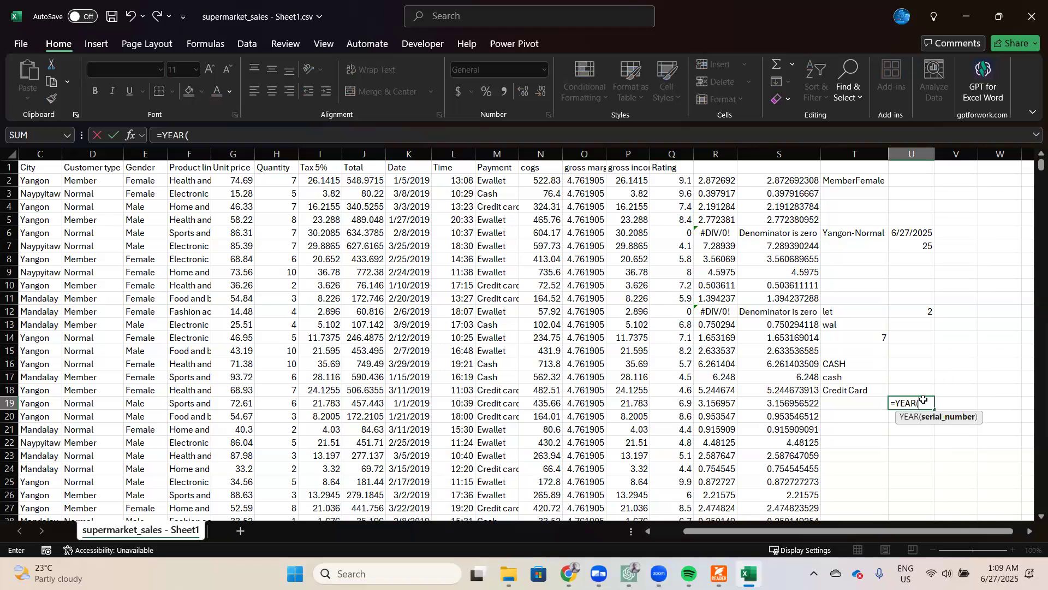
key("Return")
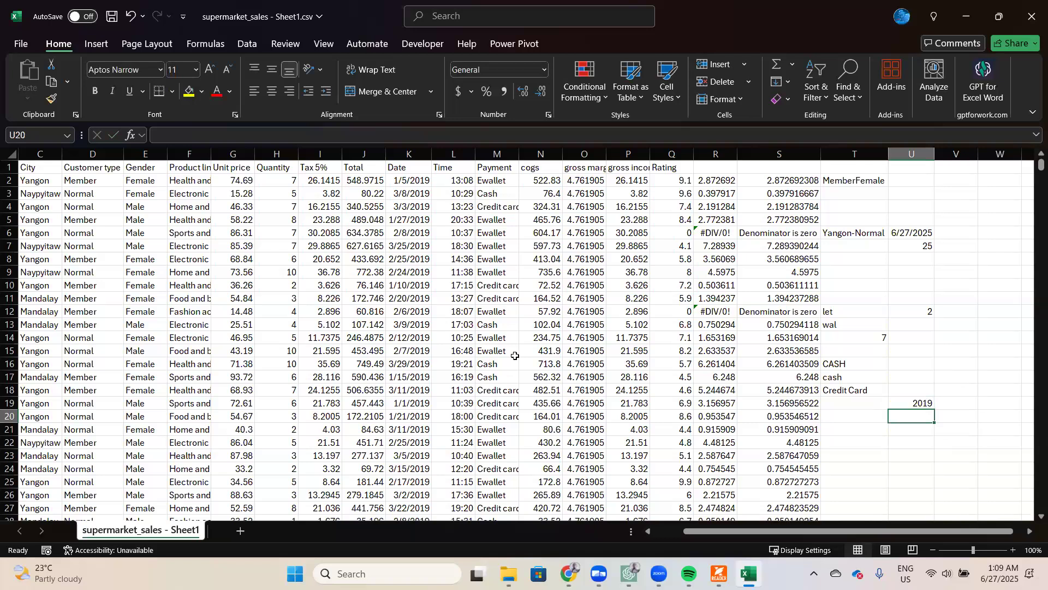
key("Up")
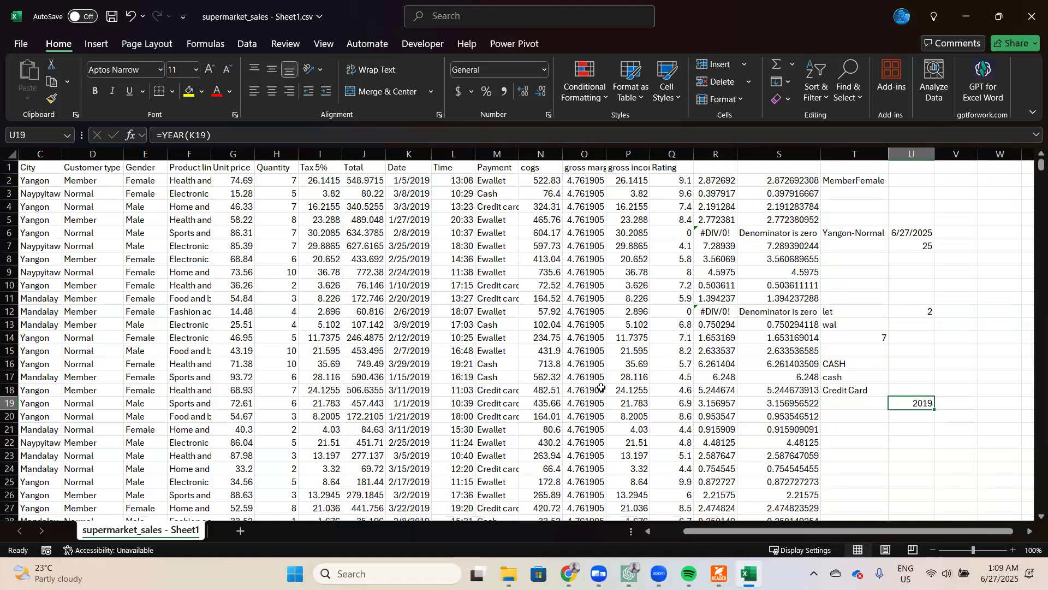
Enter the fixed date 6/26/2025 in the empty cell Y6, beyond the sales data.
scroll(636, 288, "right", 6)
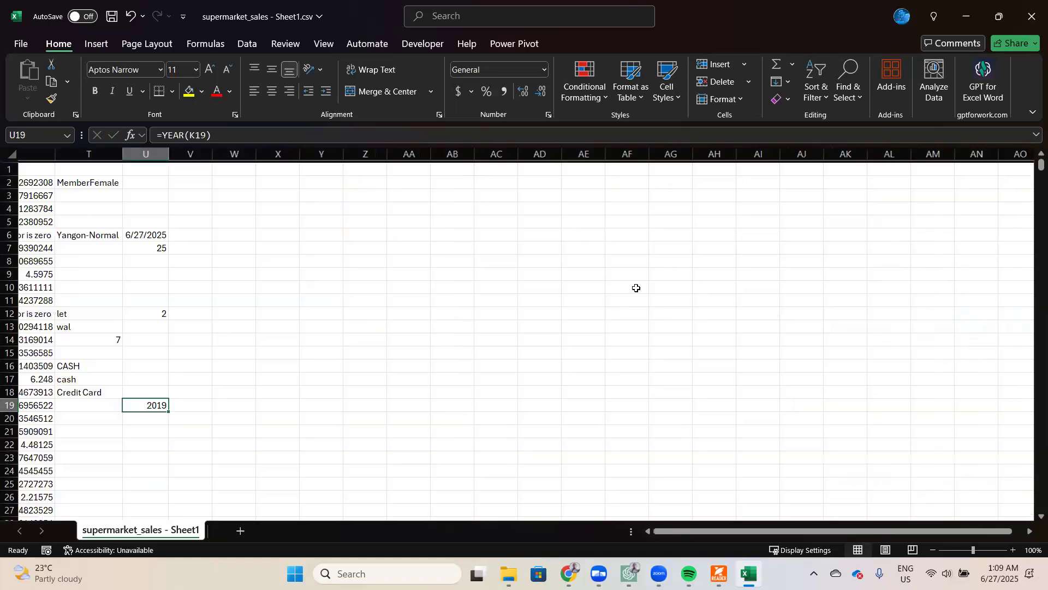
left_click(208, 244)
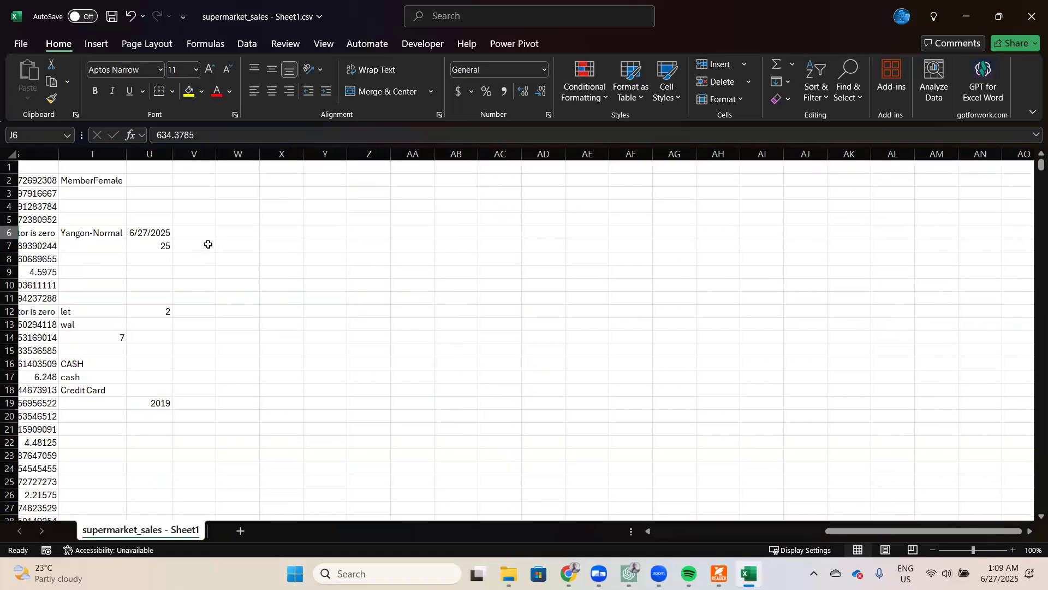
left_click_drag(209, 244, 201, 270)
left_click(349, 234)
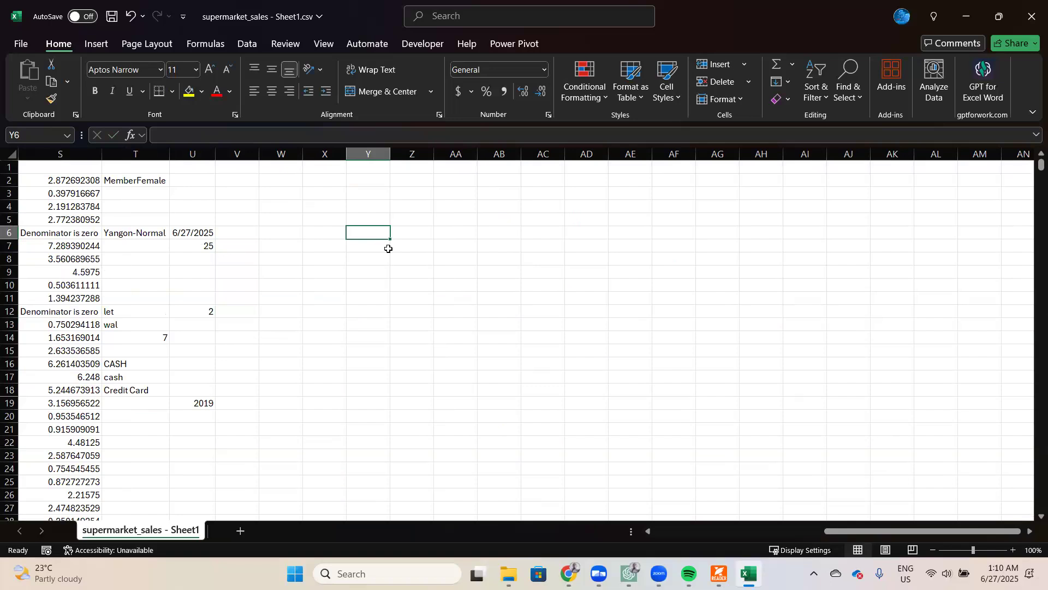
type("6/26/")
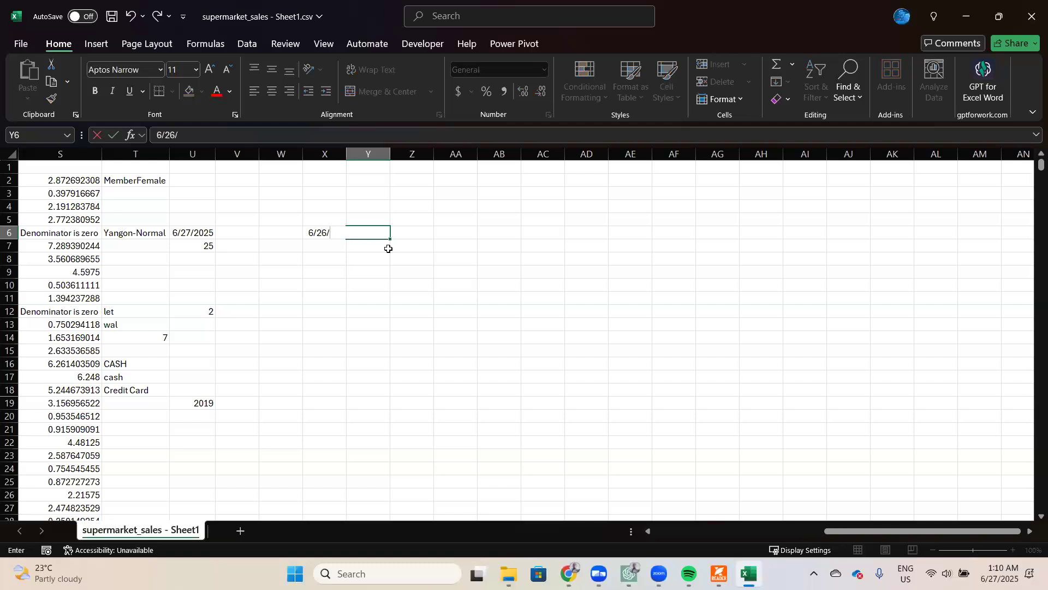
type("2025")
key("Return")
Enter the current date in Z6, beside the fixed date, with the TODAY function.
left_click(390, 231)
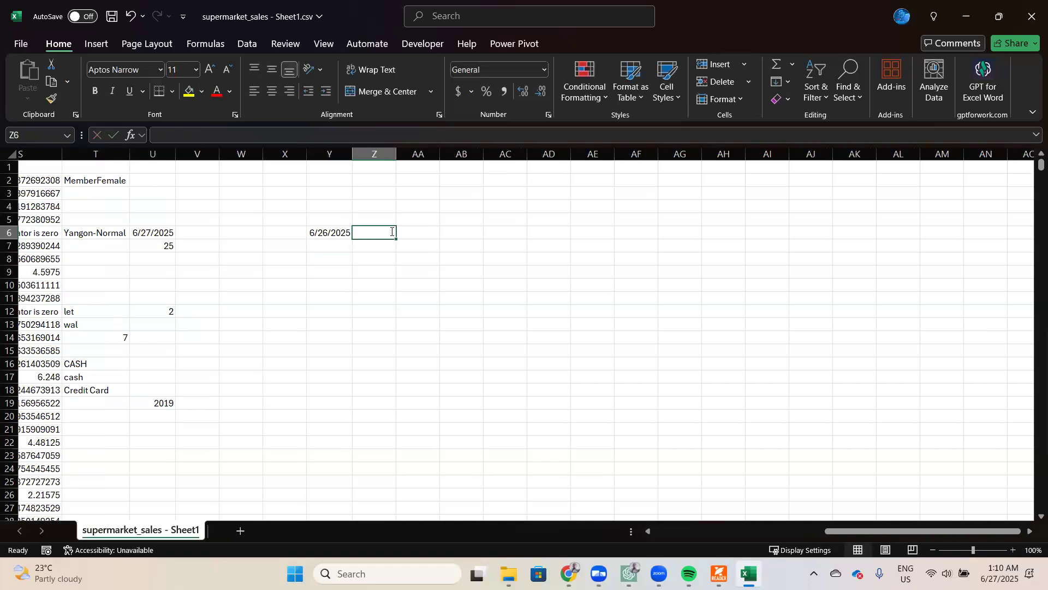
type("=to")
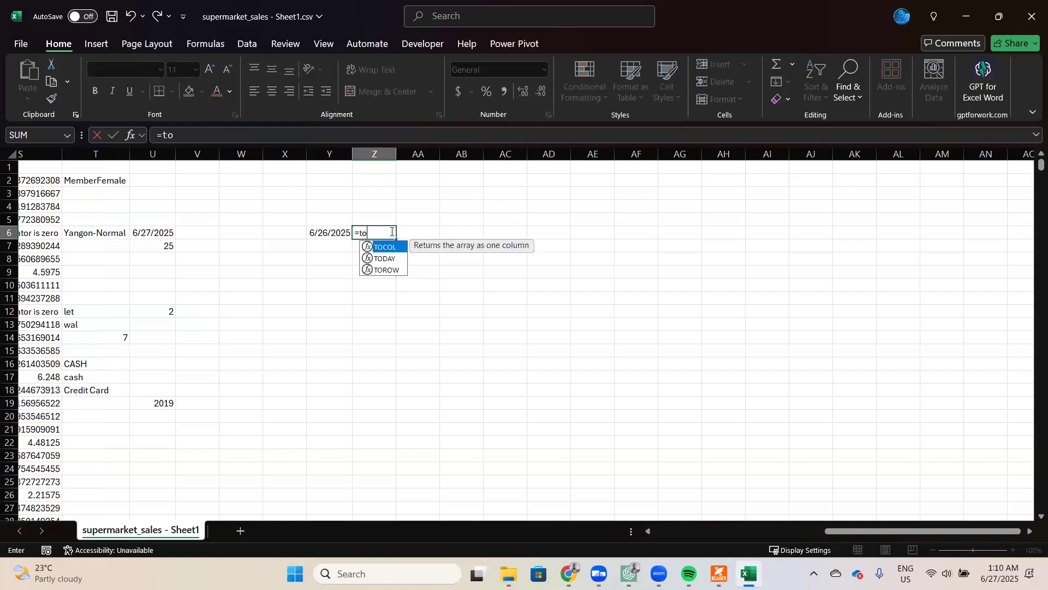
key("Down")
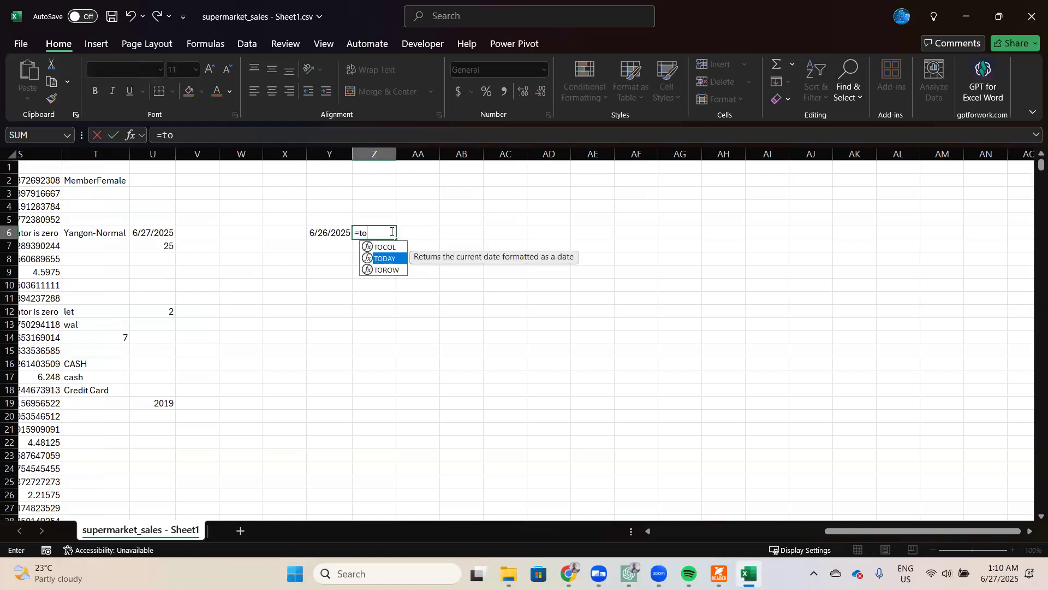
key("Tab")
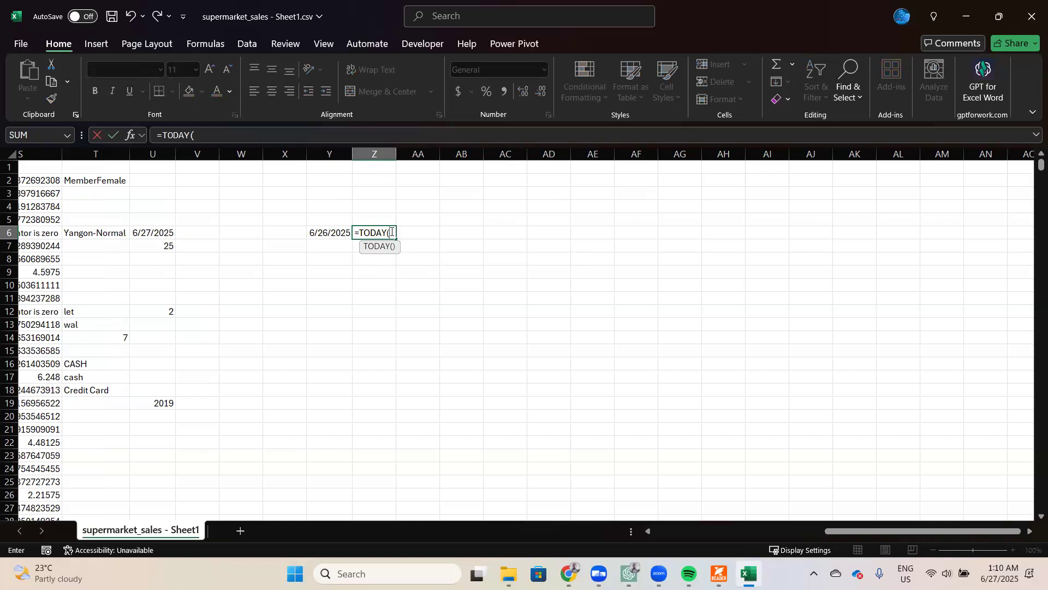
key("Return")
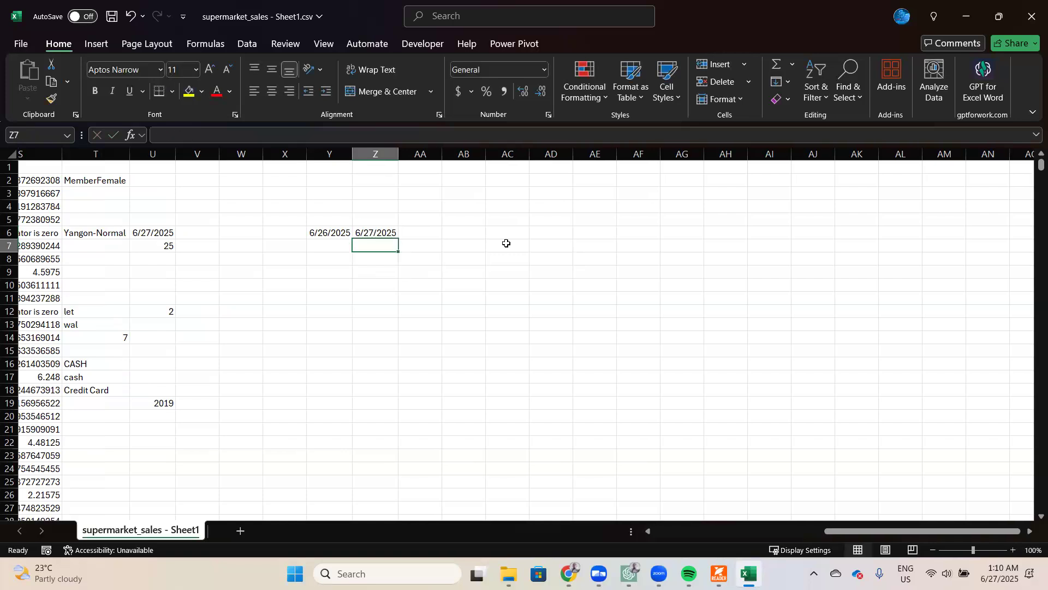
Compare the fixed date in Y6 with the TODAY formula in Z6.
left_click(424, 231)
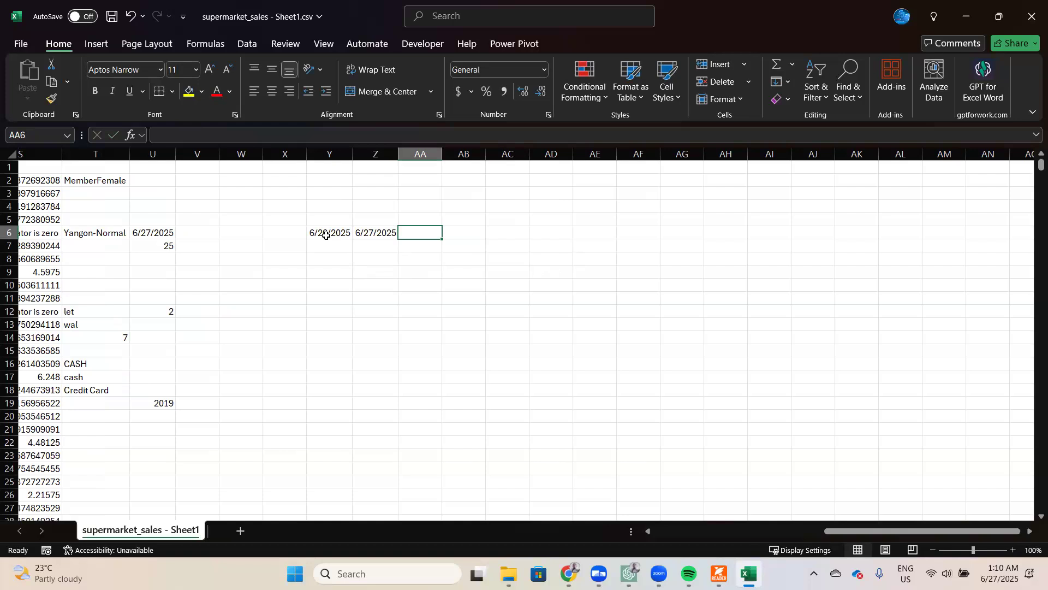
left_click_drag(329, 233, 381, 233)
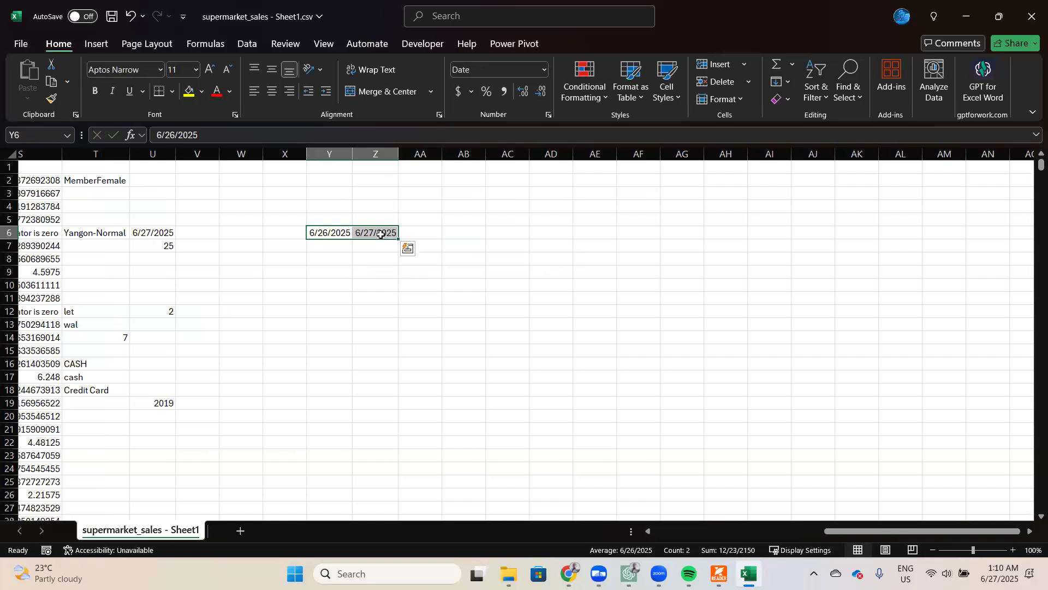
left_click(424, 234)
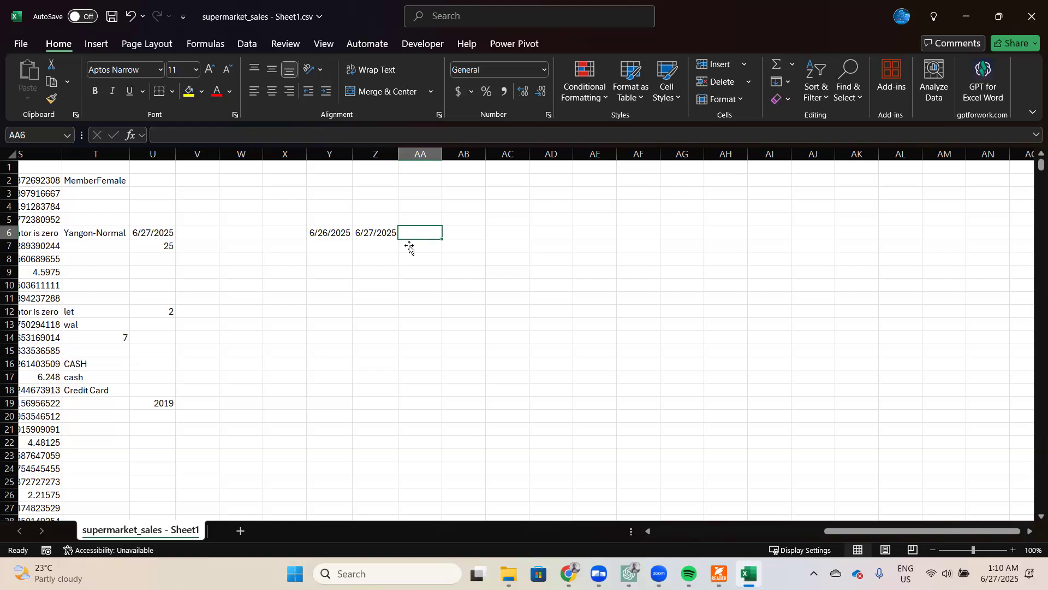
left_click(352, 238)
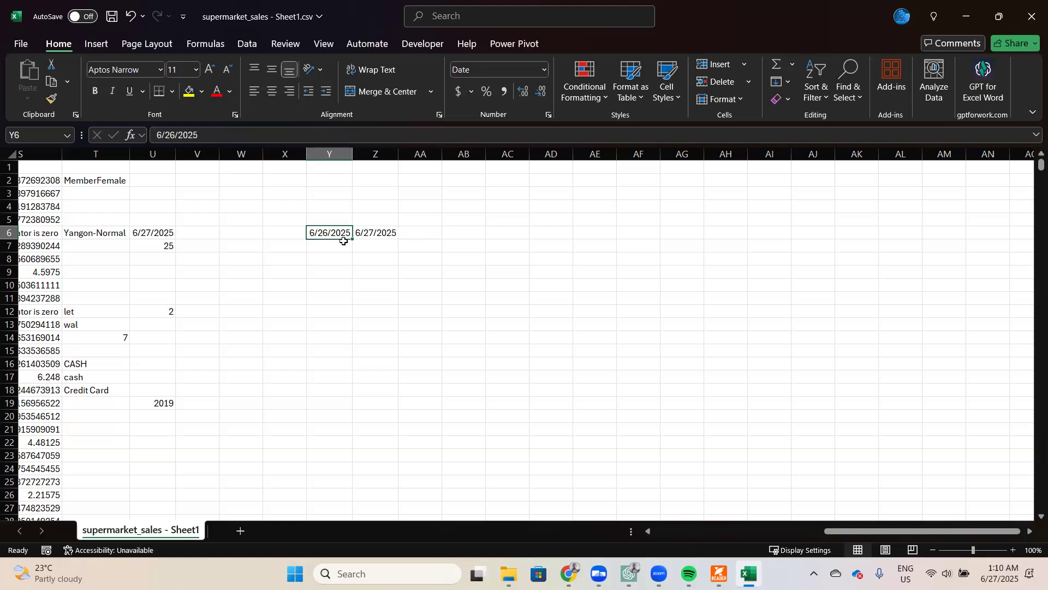
left_click(382, 239)
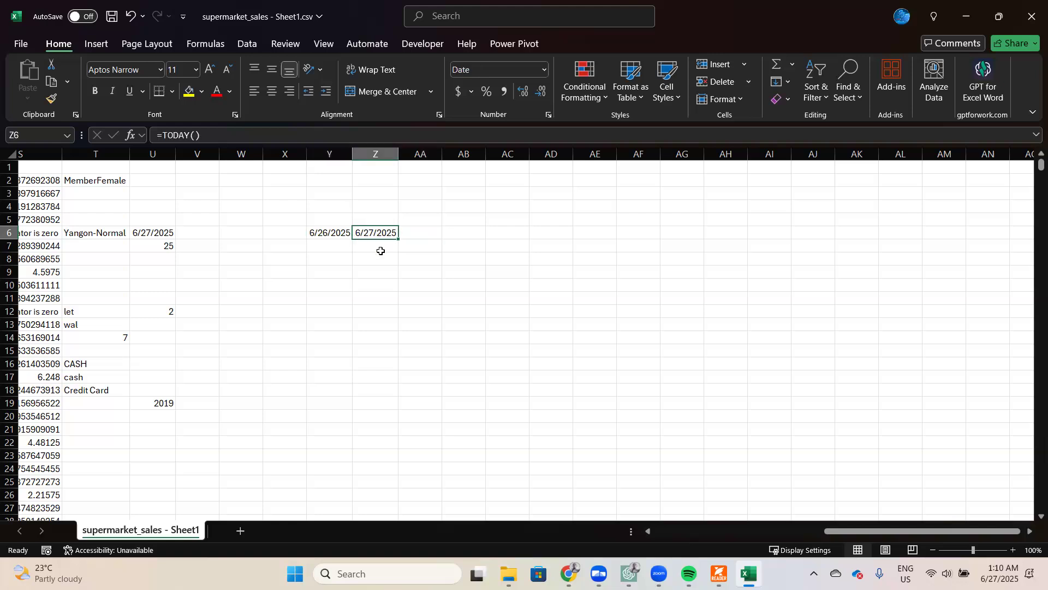
Begin a formula in the empty cell AA6, beside the TODAY date in Z6.
left_click(429, 233)
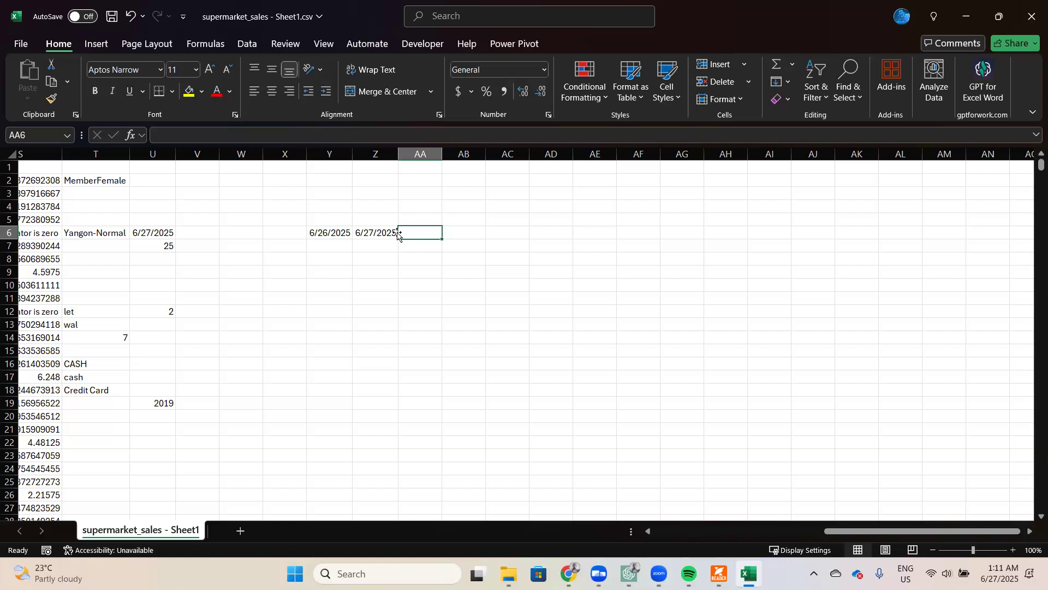
type("=")
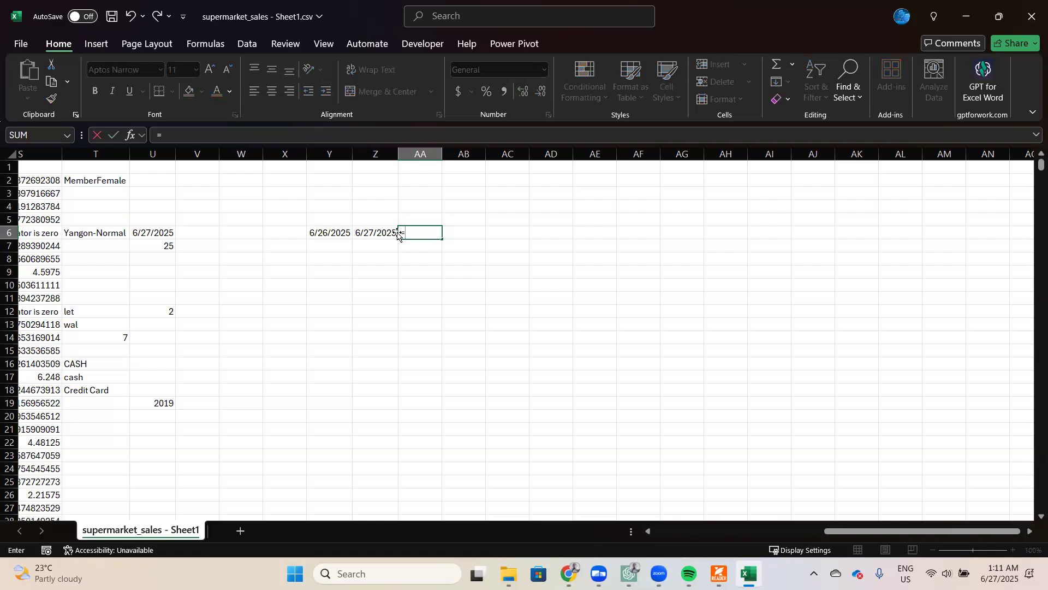
type("data")
key("BackSpace")
type("e")
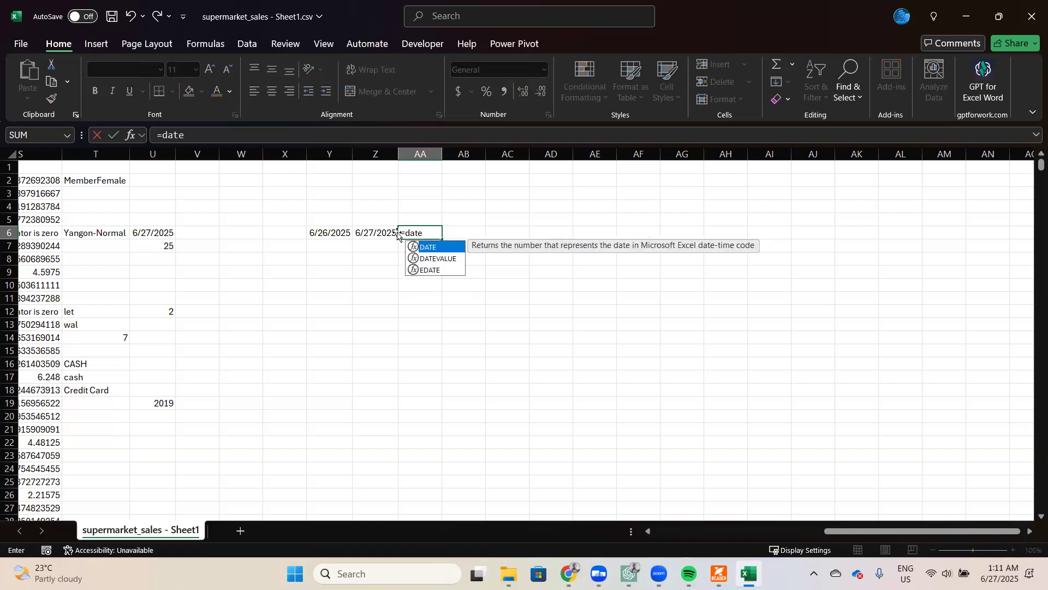
type("di")
key("BackSpace")
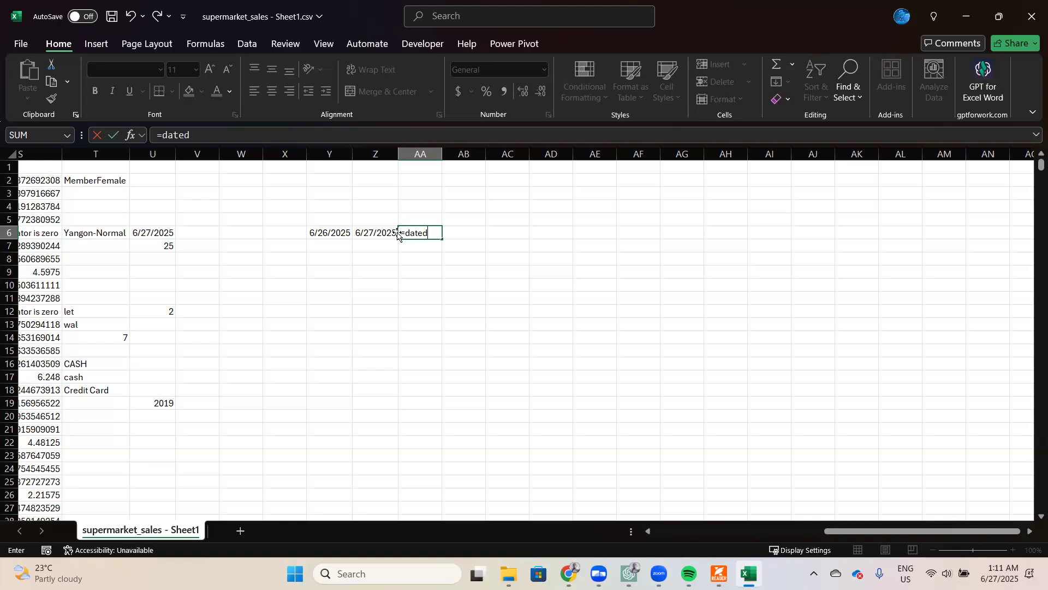
key("BackSpace")
key("BackSpace")
key("BackSpace")
key("BackSpace")
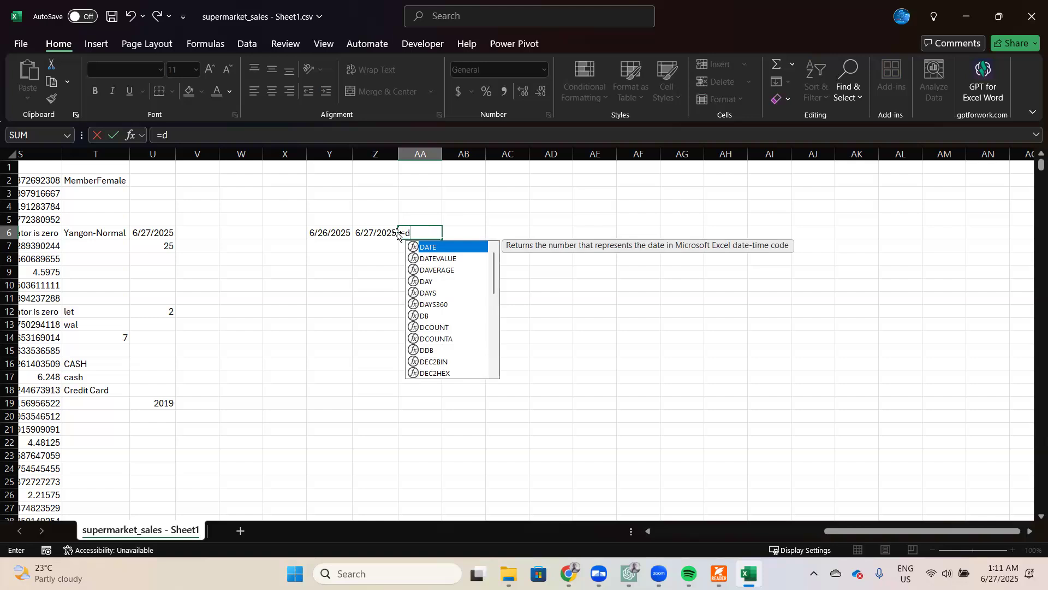
type("atedif")
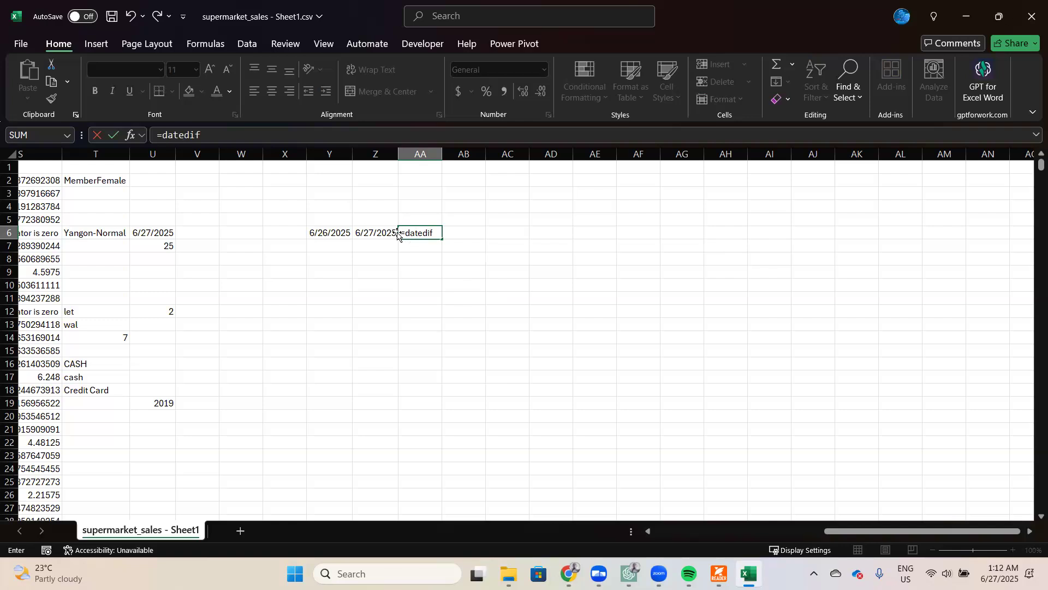
key("BackSpace")
key("BackSpace")
key("BackSpace")
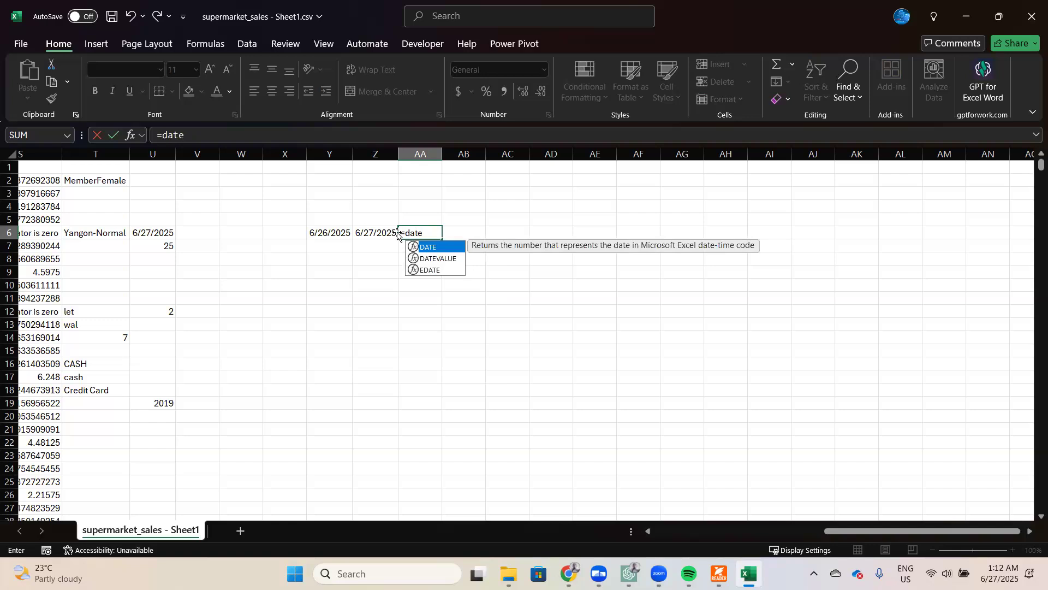
key("BackSpace")
key("BackSpace")
key("BackSpace")
key("BackSpace")
Build a DATEDIF function in the AA6 formula, using the fixed date in Y6 as its first argument.
type("DATEDIF")
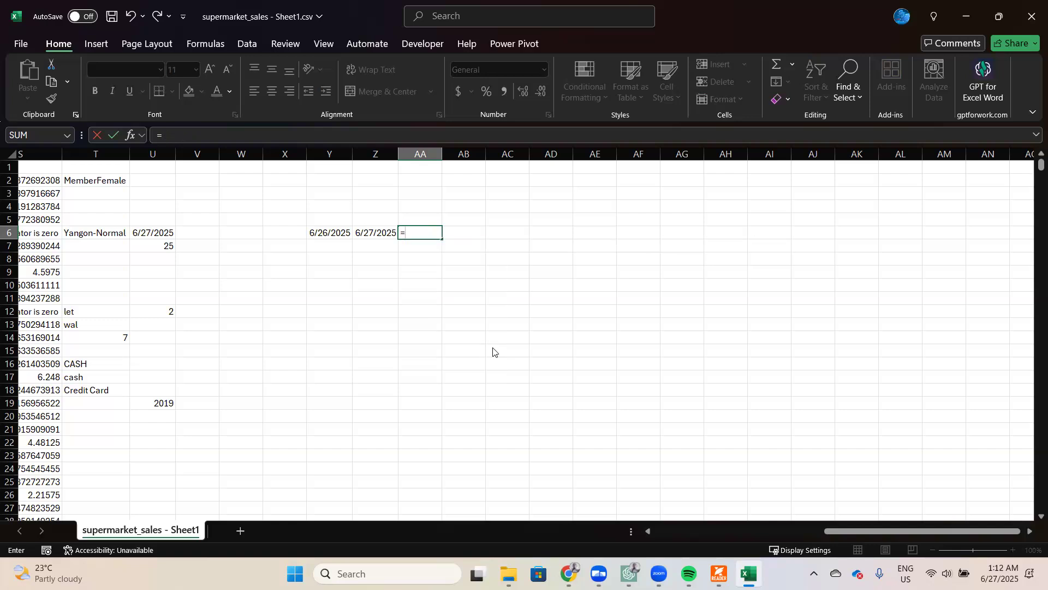
type("(")
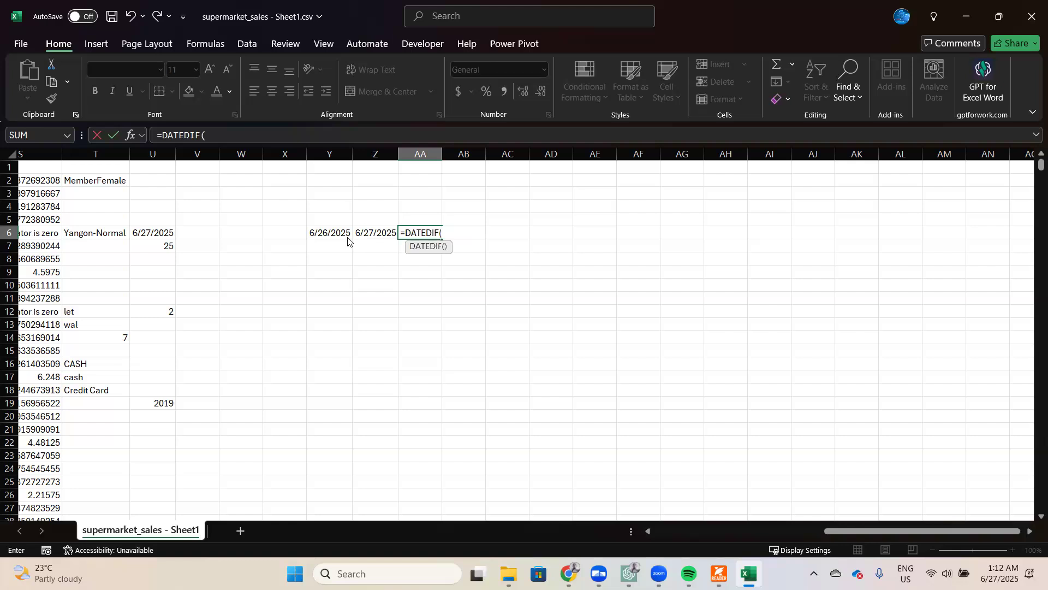
left_click(340, 236)
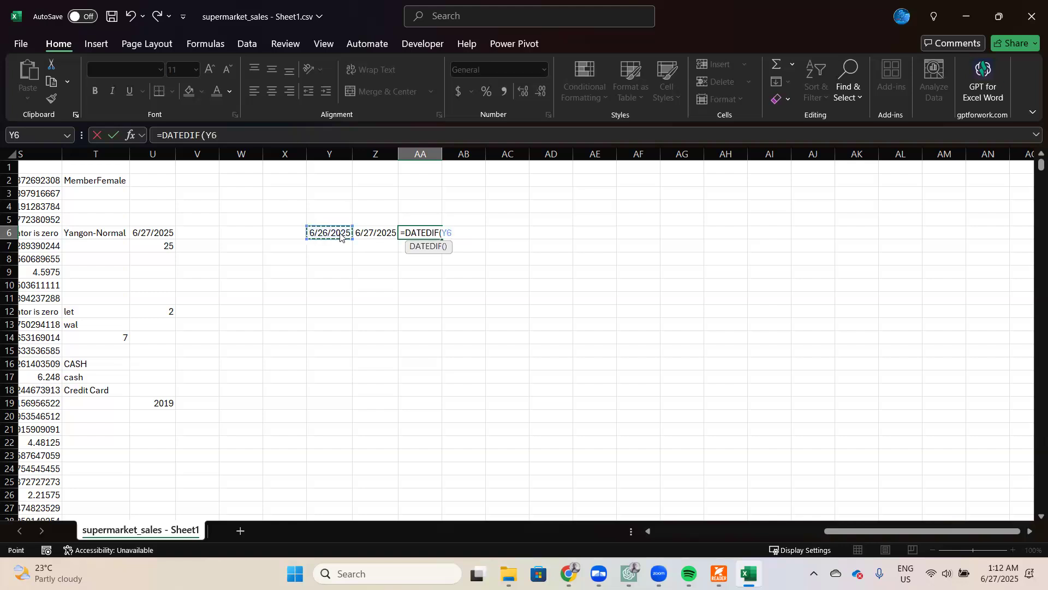